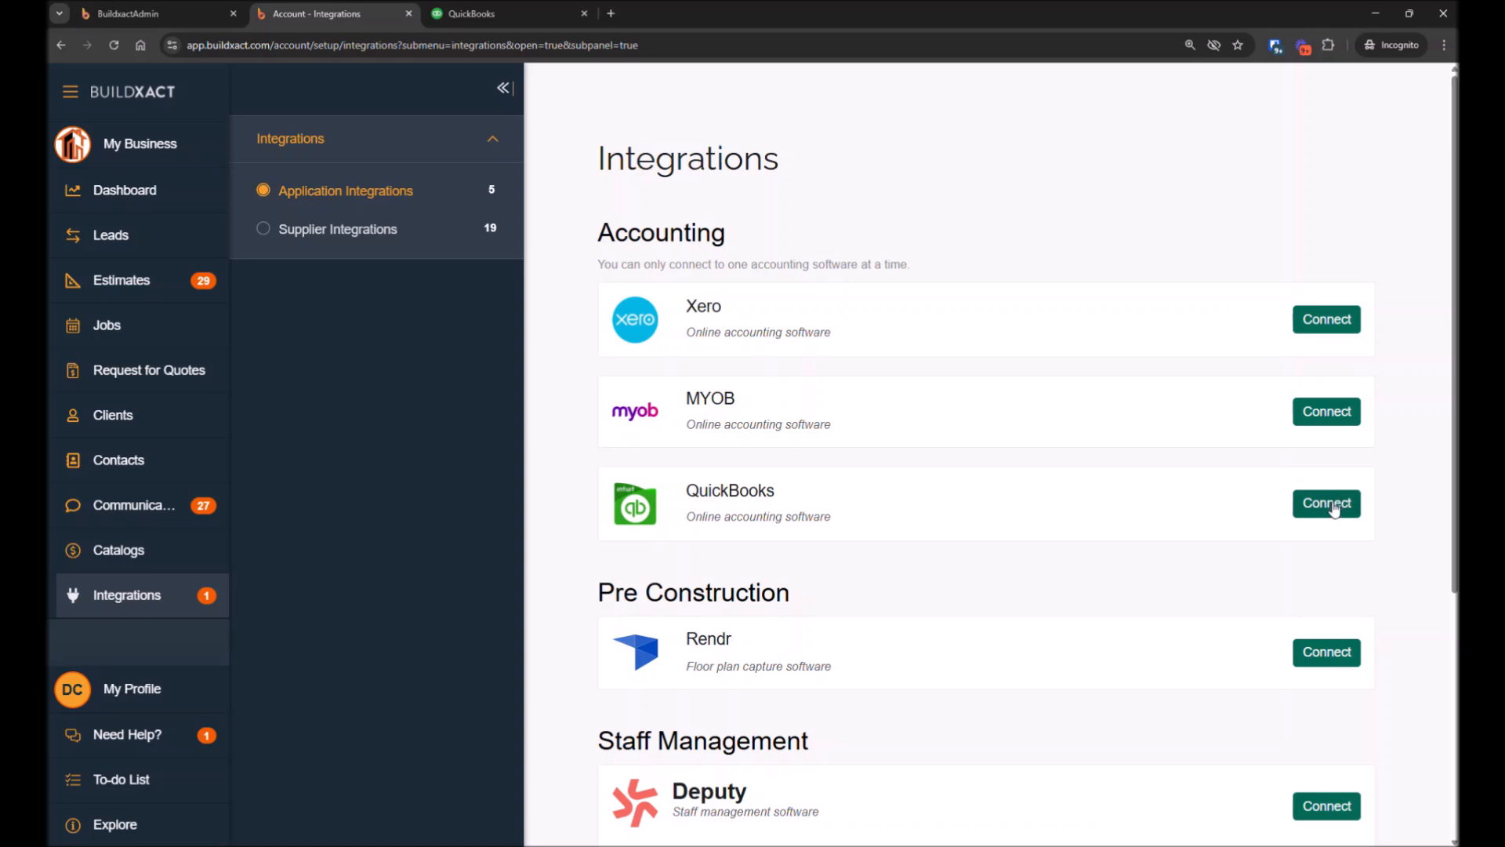
Connect the QuickBooks integration and review both the Buildxact-to-QuickBooks and QuickBooks-to-Buildxact settings sections
left_click(1334, 506)
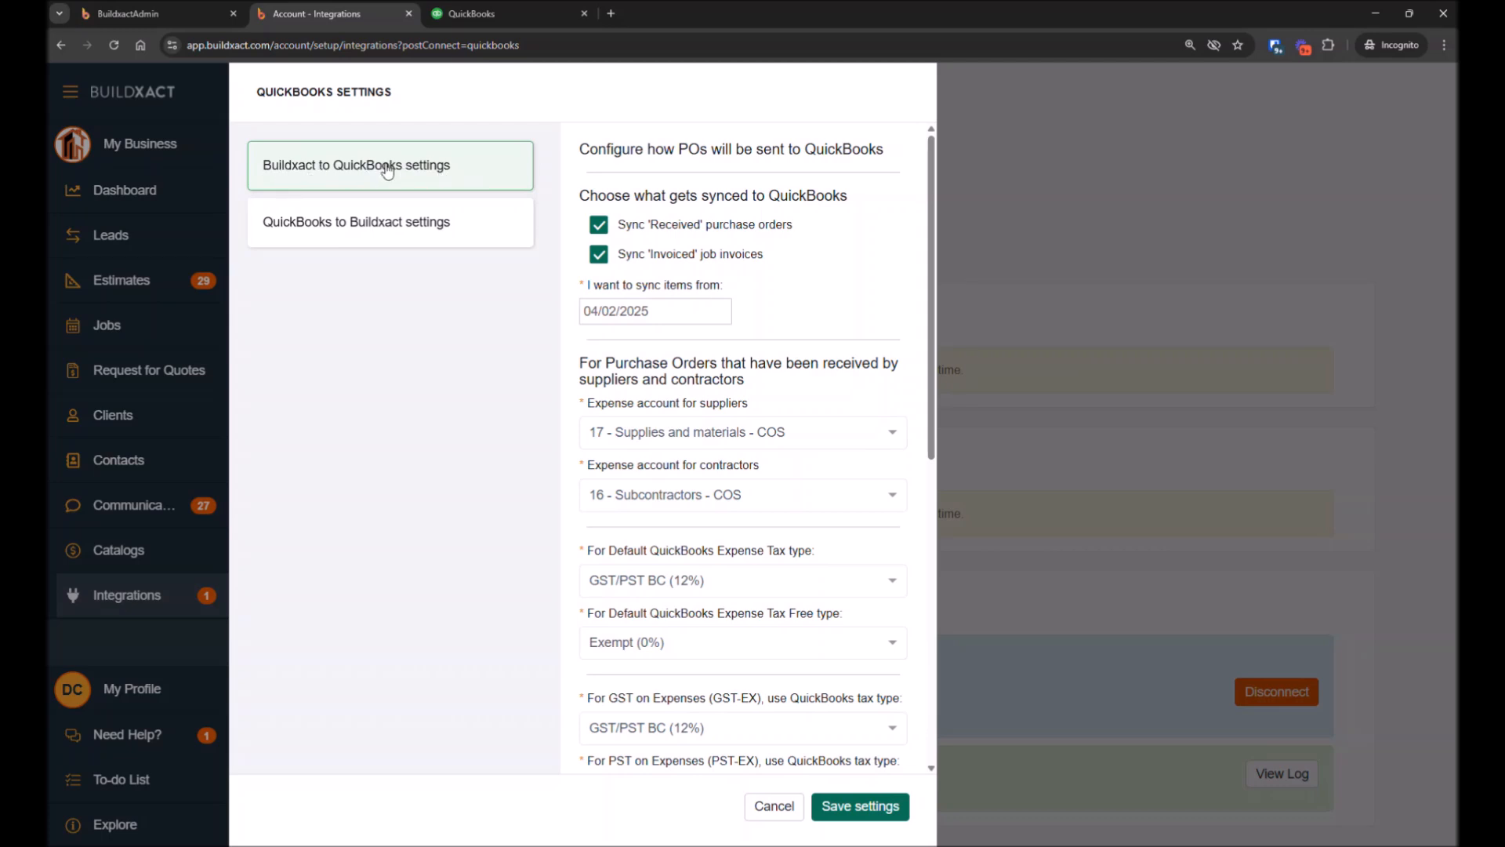
left_click(403, 230)
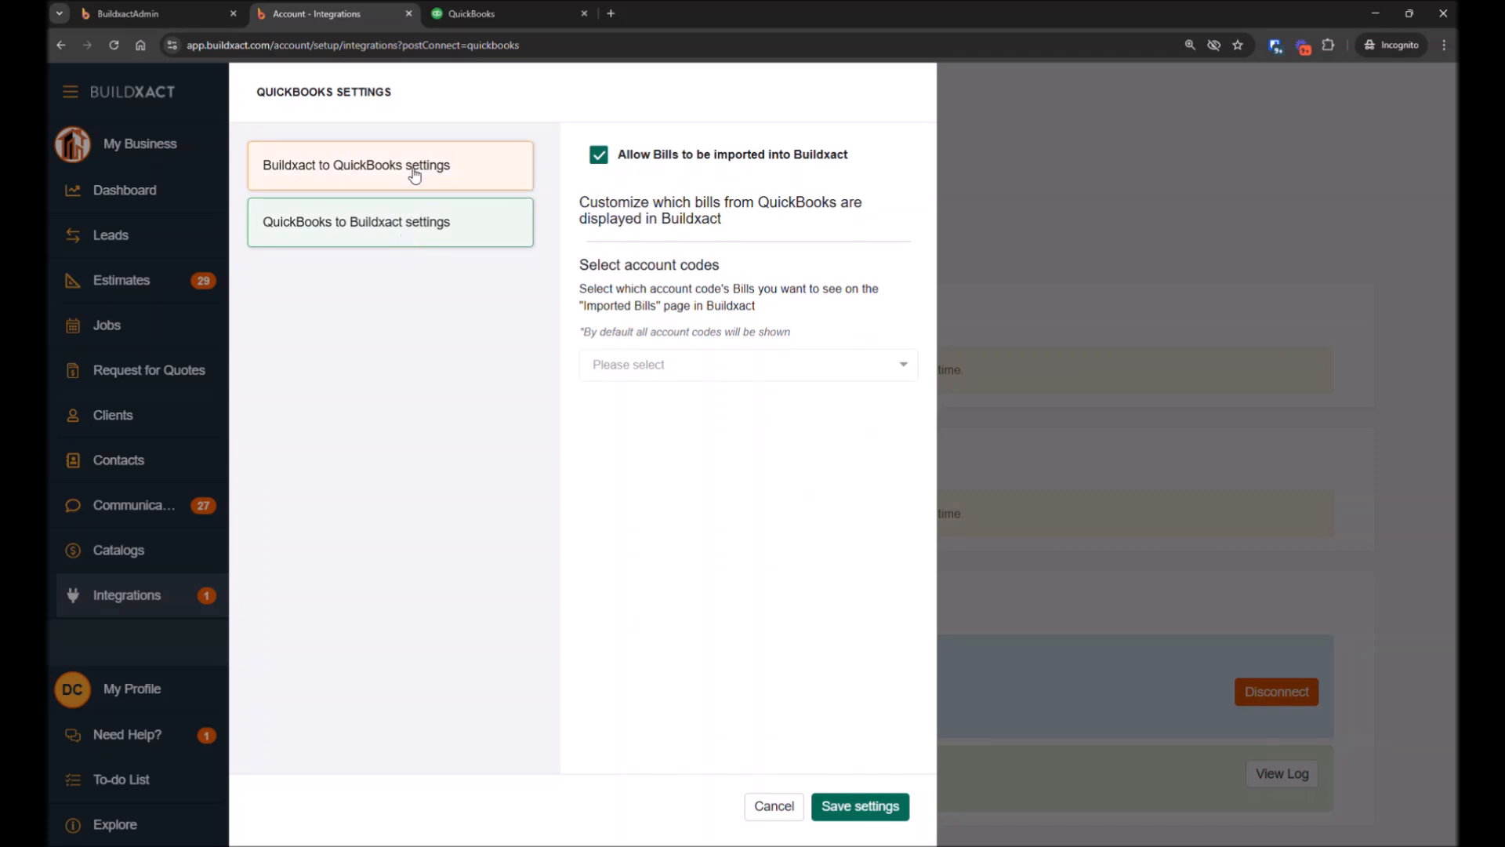
left_click(415, 175)
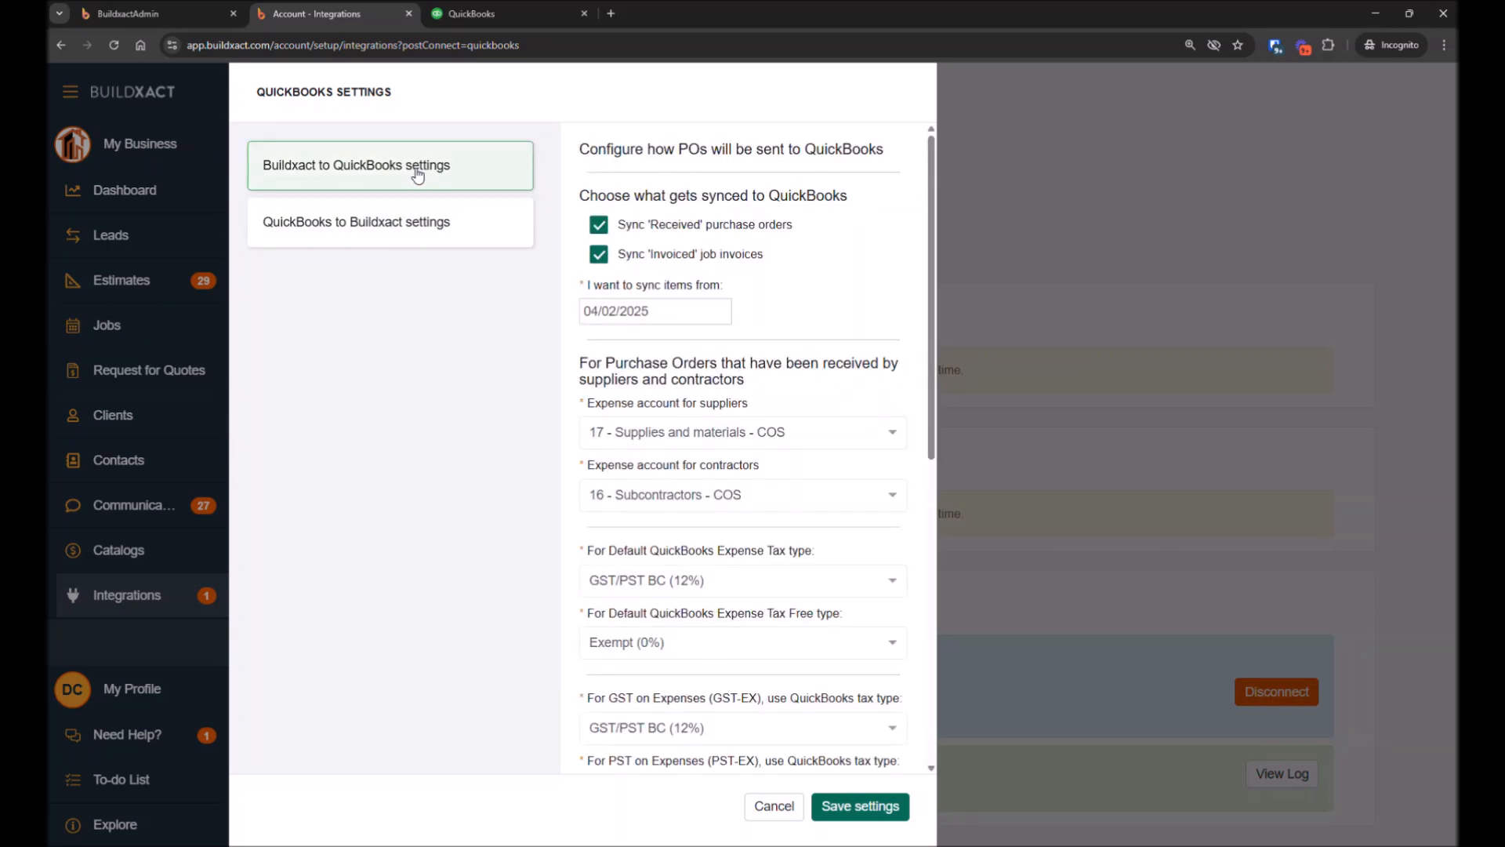
left_click(465, 232)
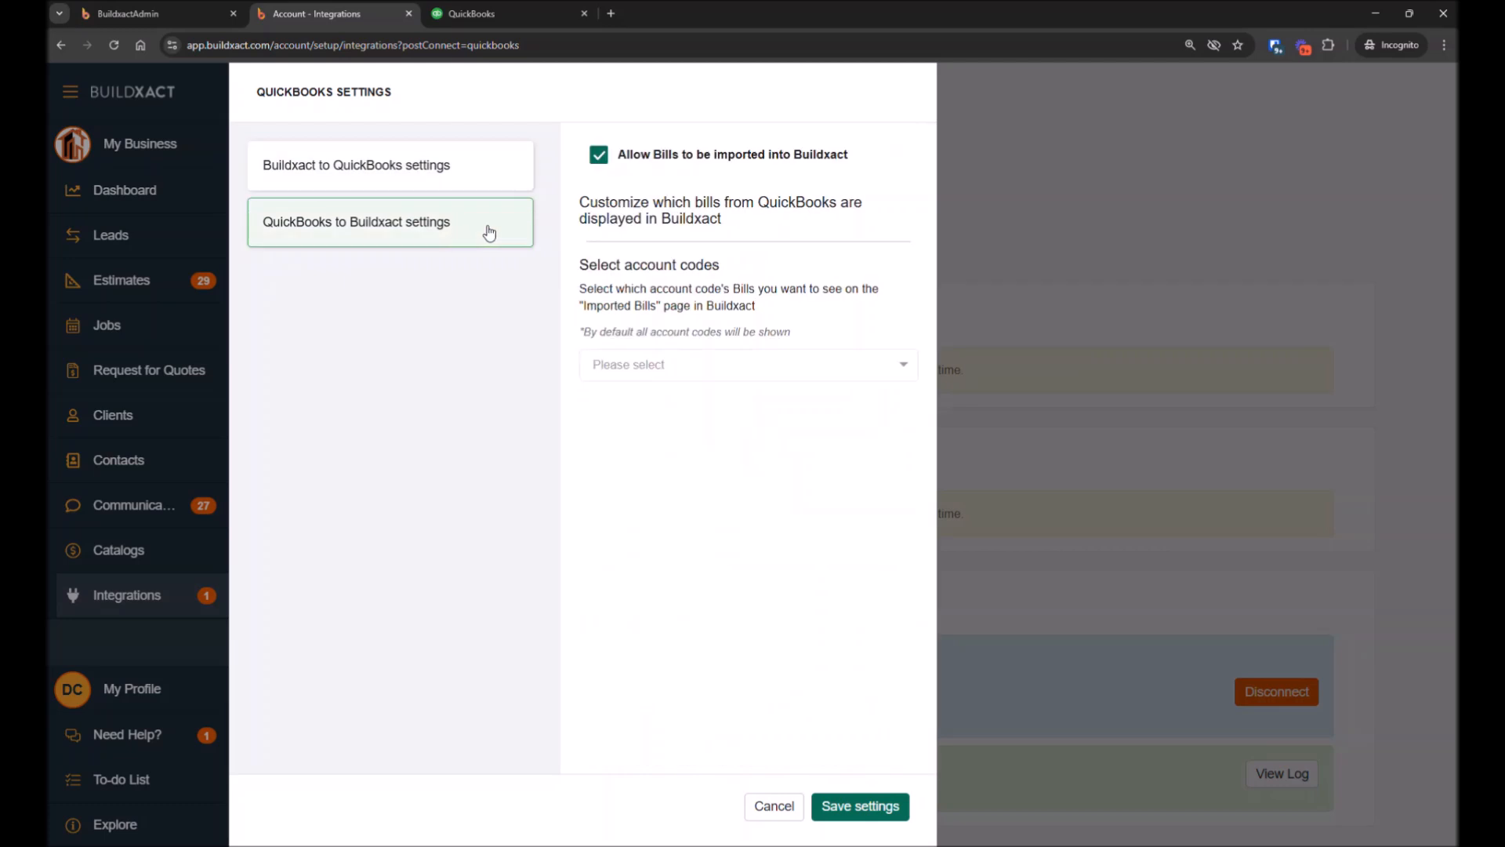
left_click(451, 169)
Toggle the Sync 'Received' purchase orders option off and back on
left_click(600, 227)
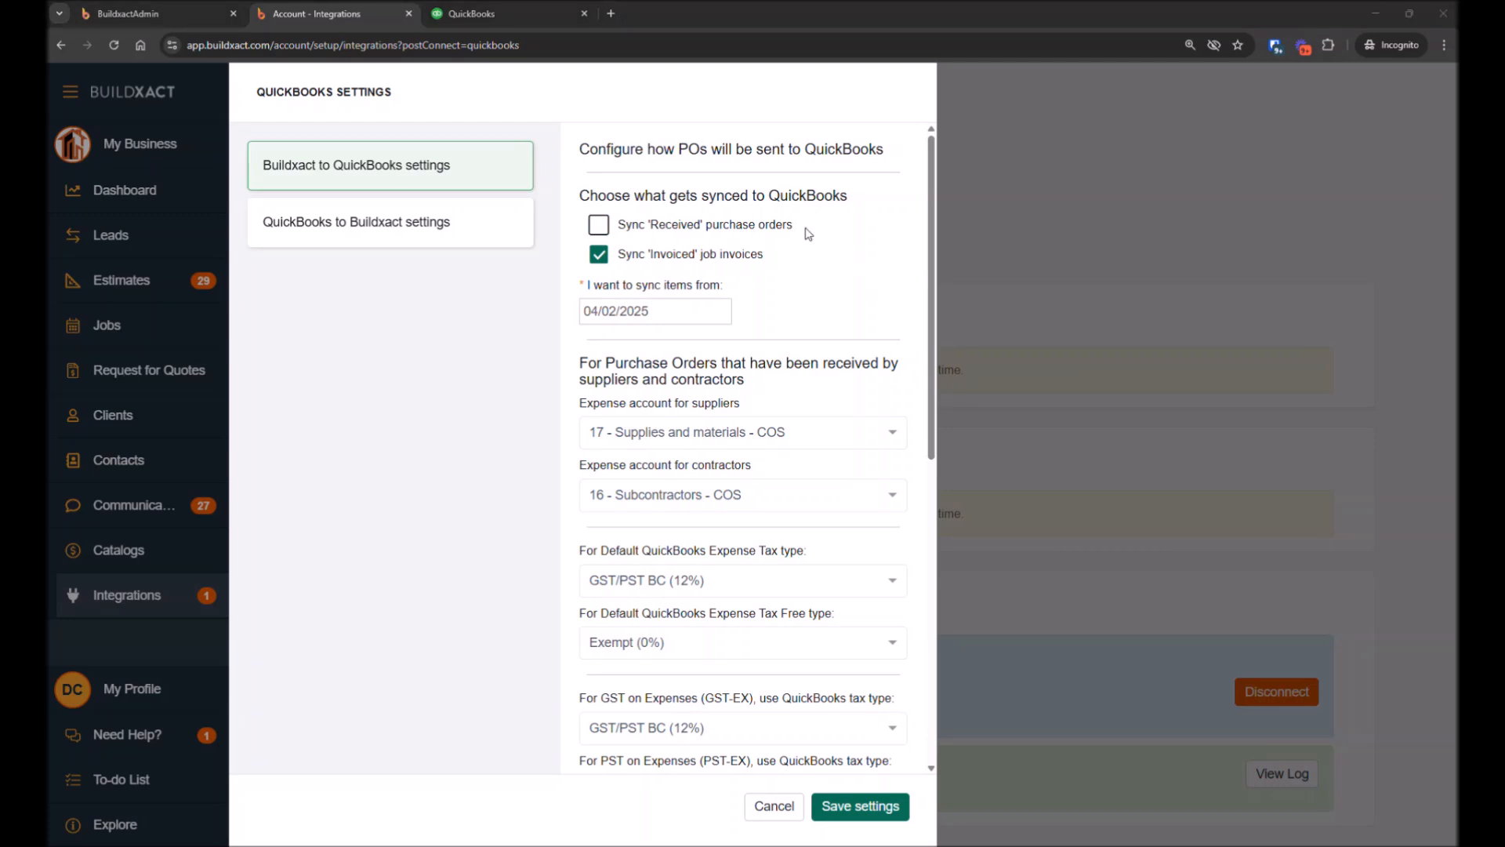
left_click(655, 235)
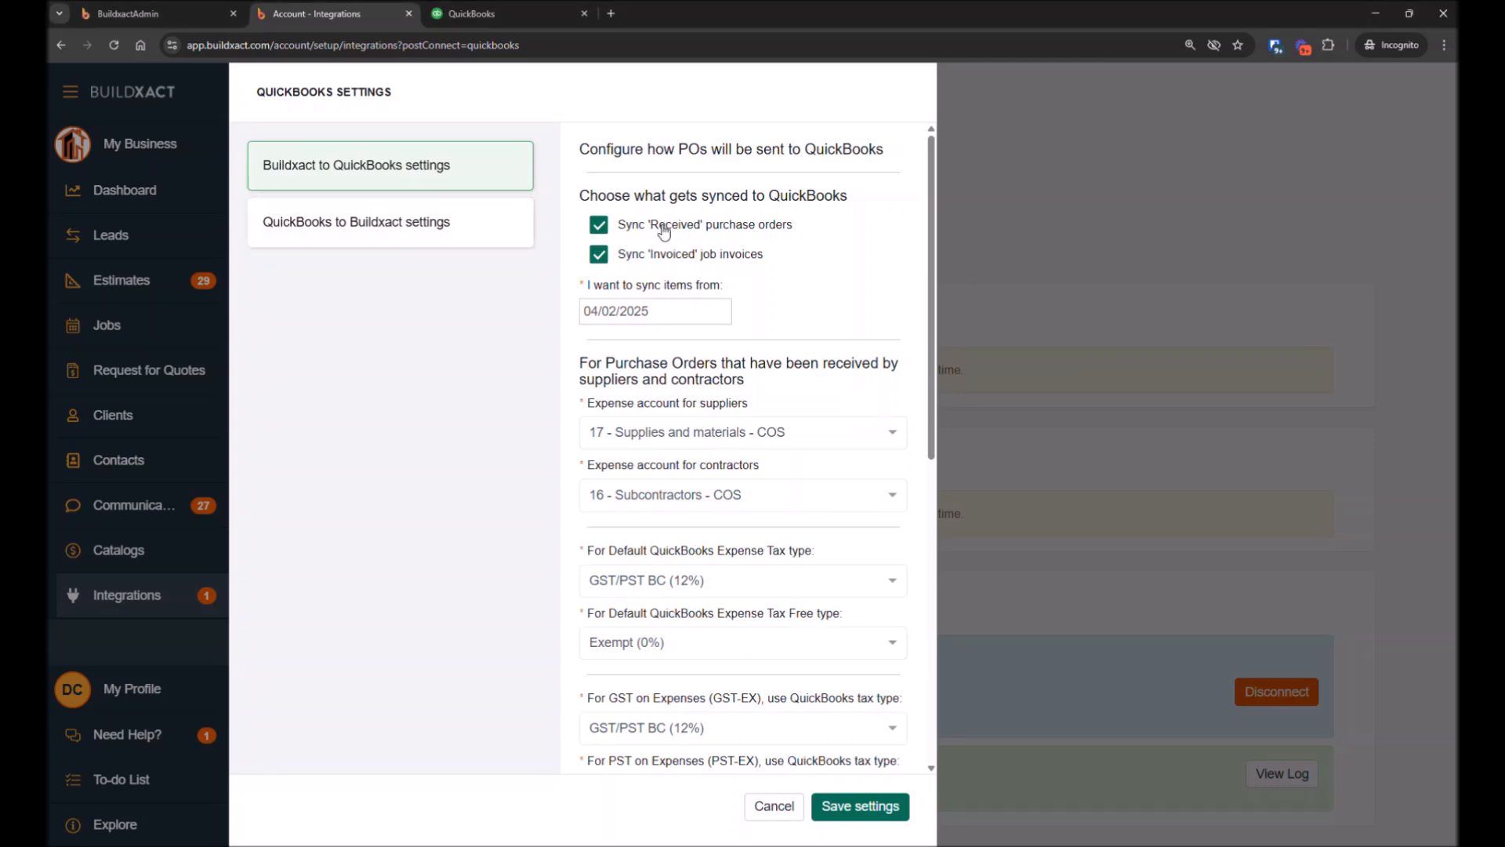
scroll(721, 354, "down", 2)
scroll(717, 351, "up", 2)
left_click_drag(768, 260, 570, 230)
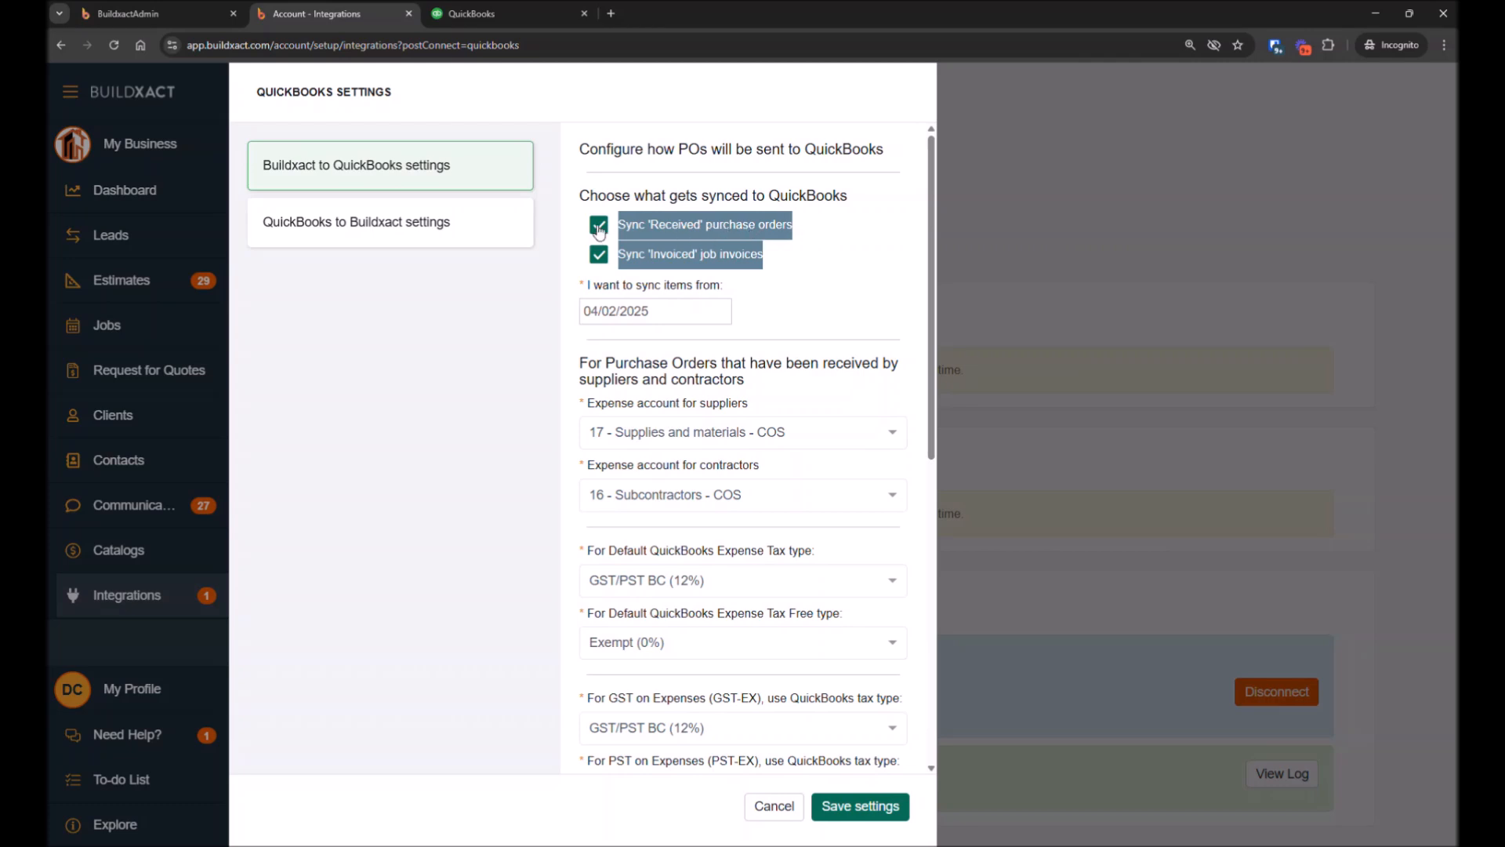
left_click(850, 257)
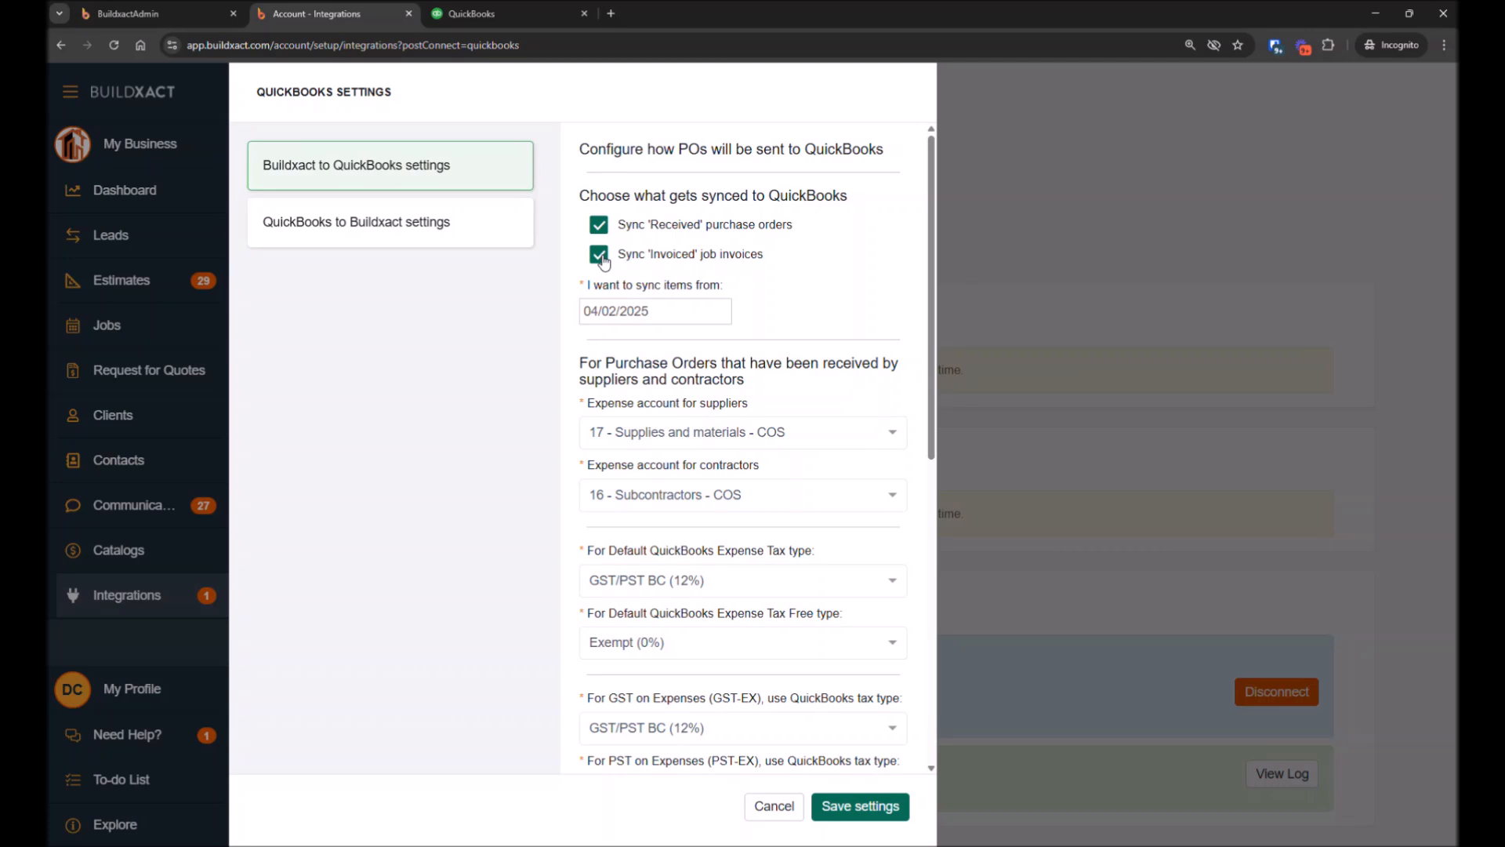
Change the sync start date to 04/30/2025 and then back to 04/02/2025
left_click(697, 315)
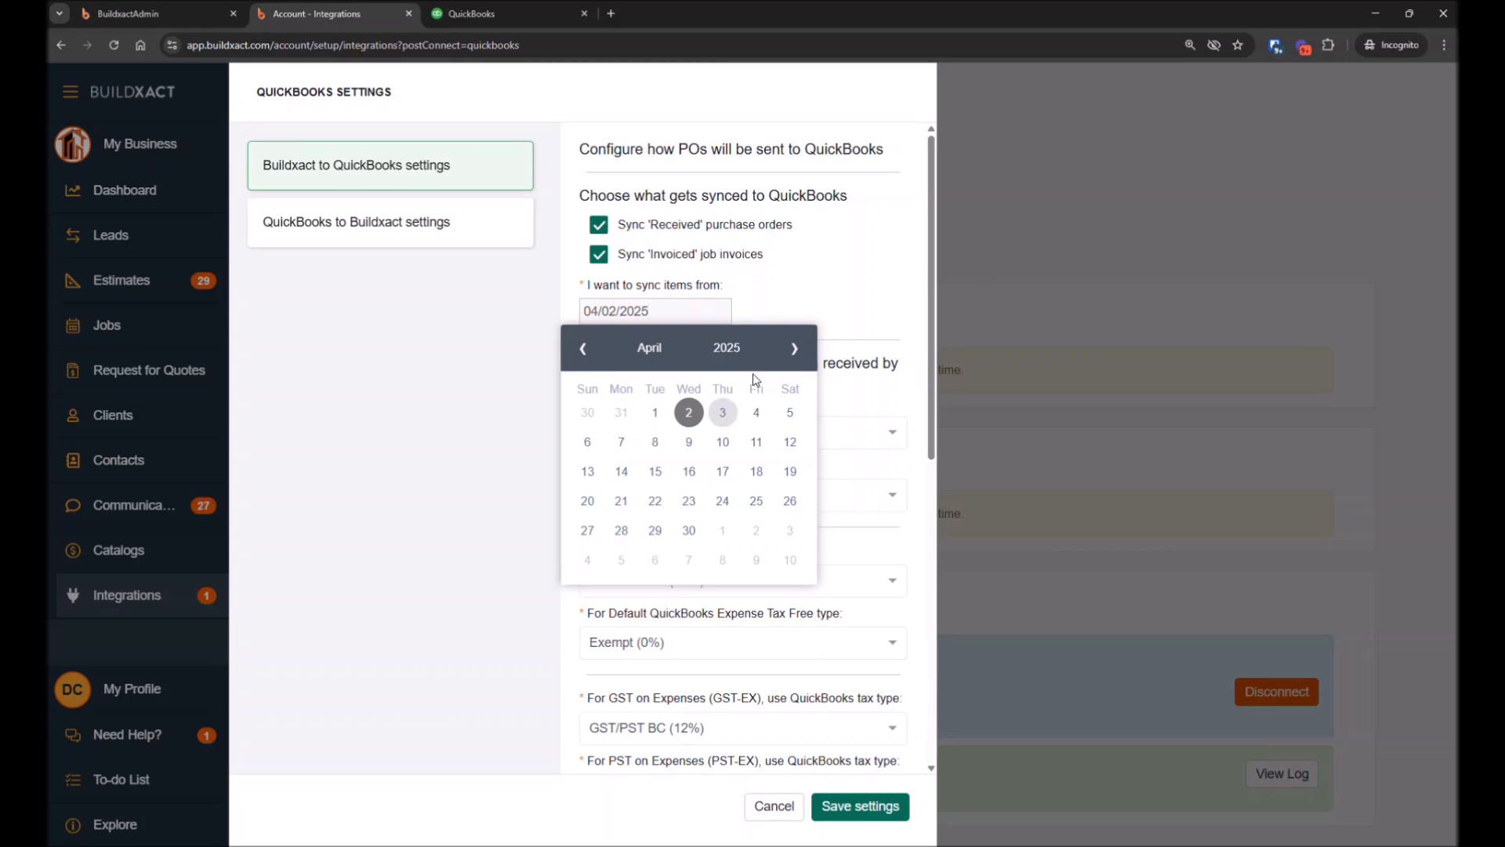
left_click(689, 530)
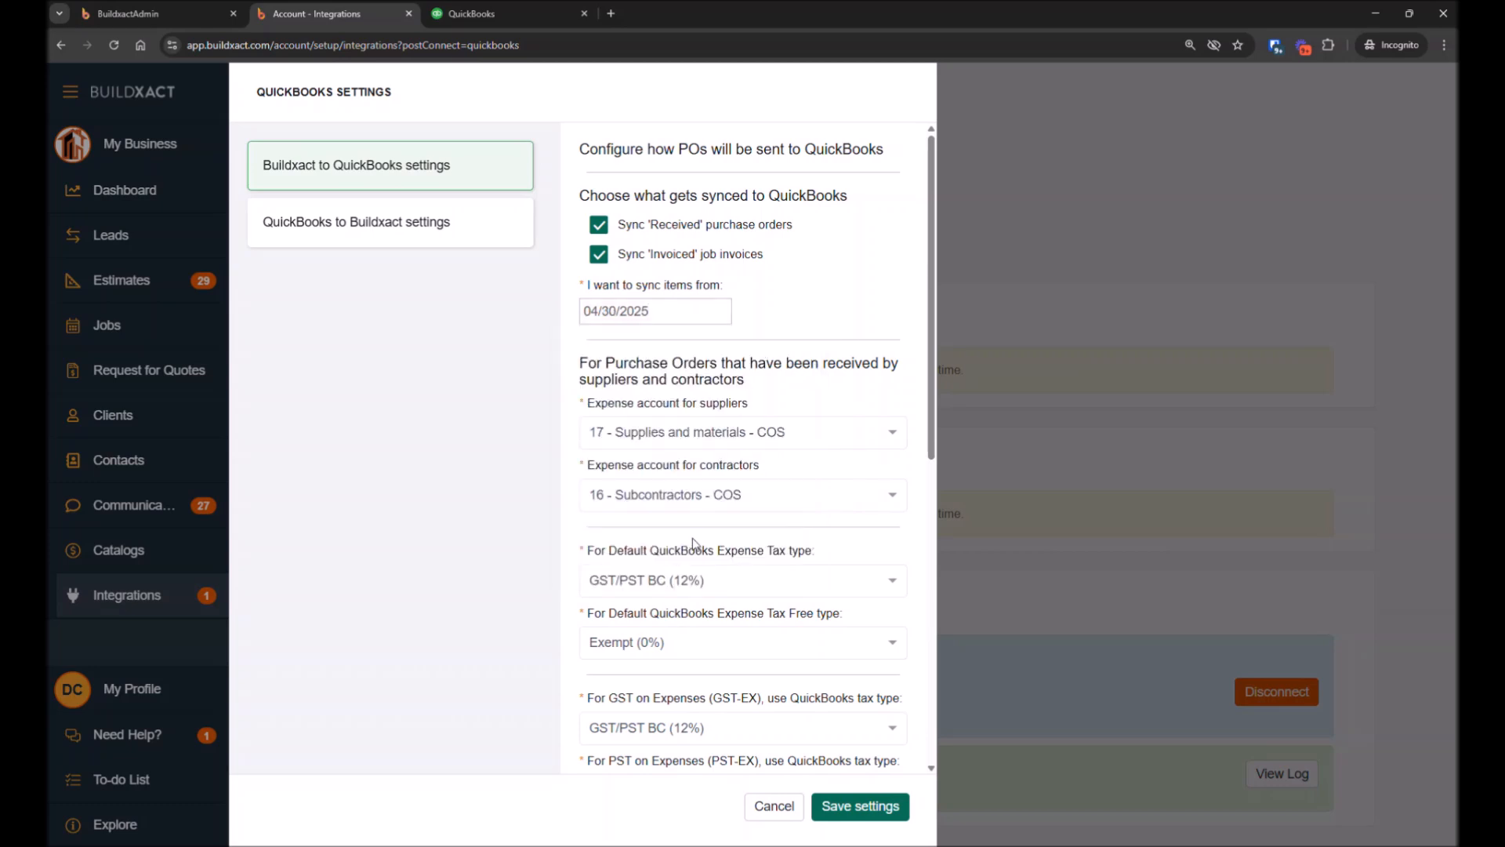
left_click(657, 313)
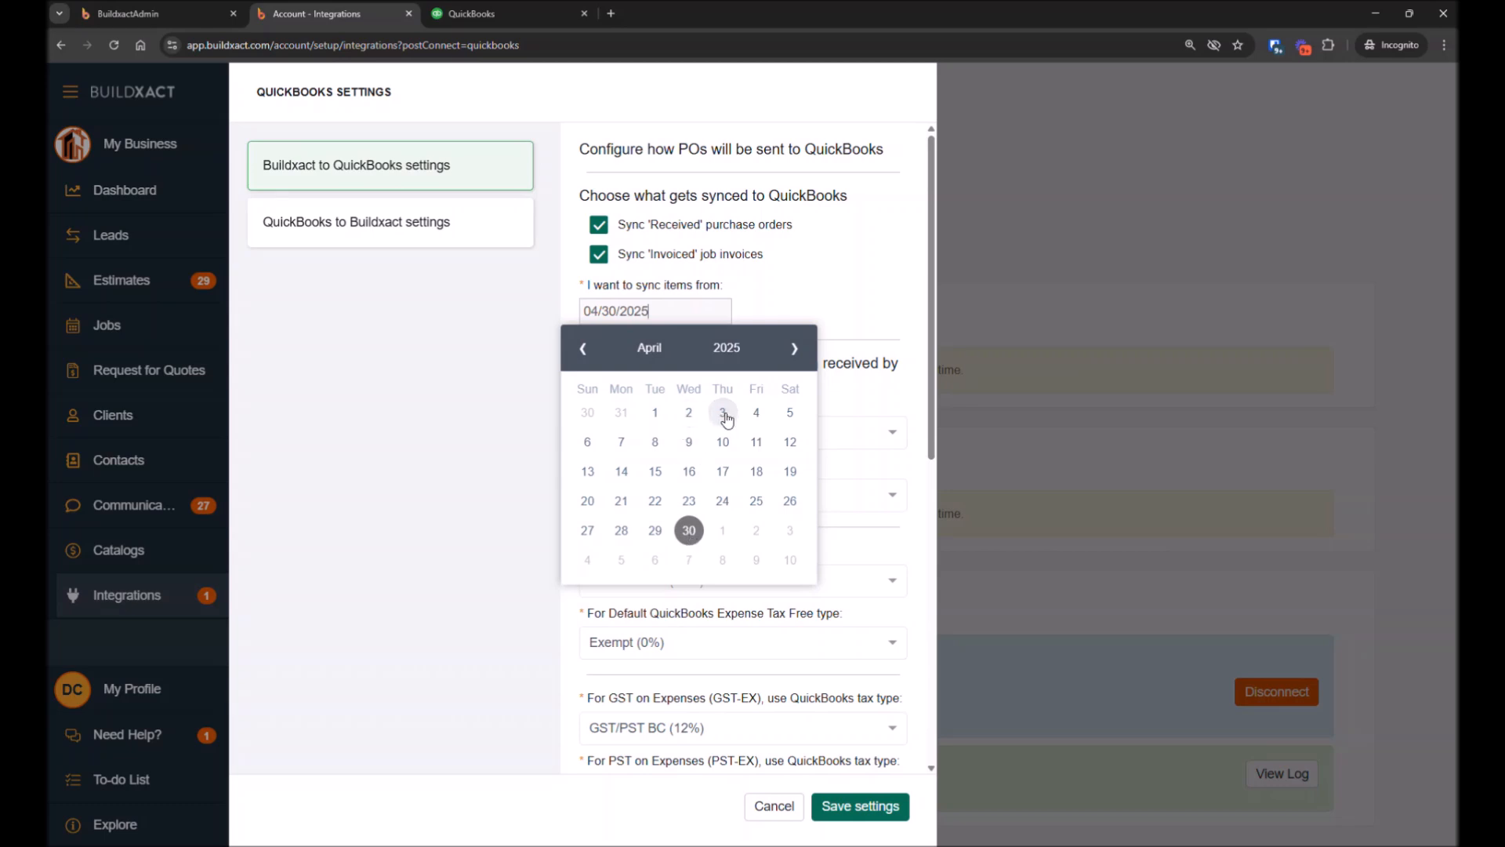
left_click(689, 413)
Toggle the Sync 'Received' purchase orders option off and back on again
scroll(605, 279, "down", 2)
scroll(604, 278, "up", 1)
left_click_drag(578, 289, 797, 737)
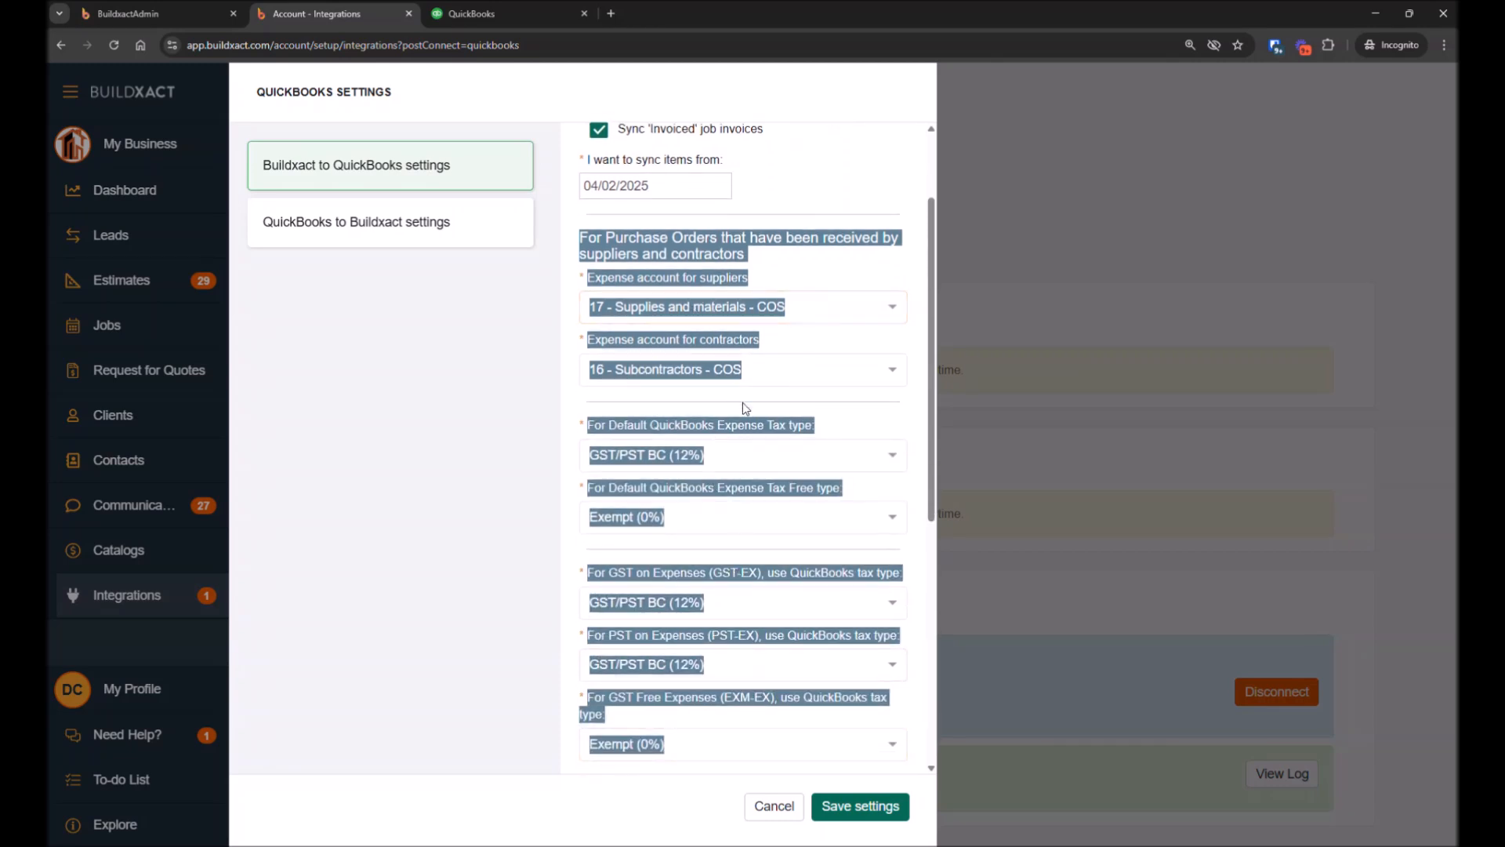
scroll(742, 402, "up", 1)
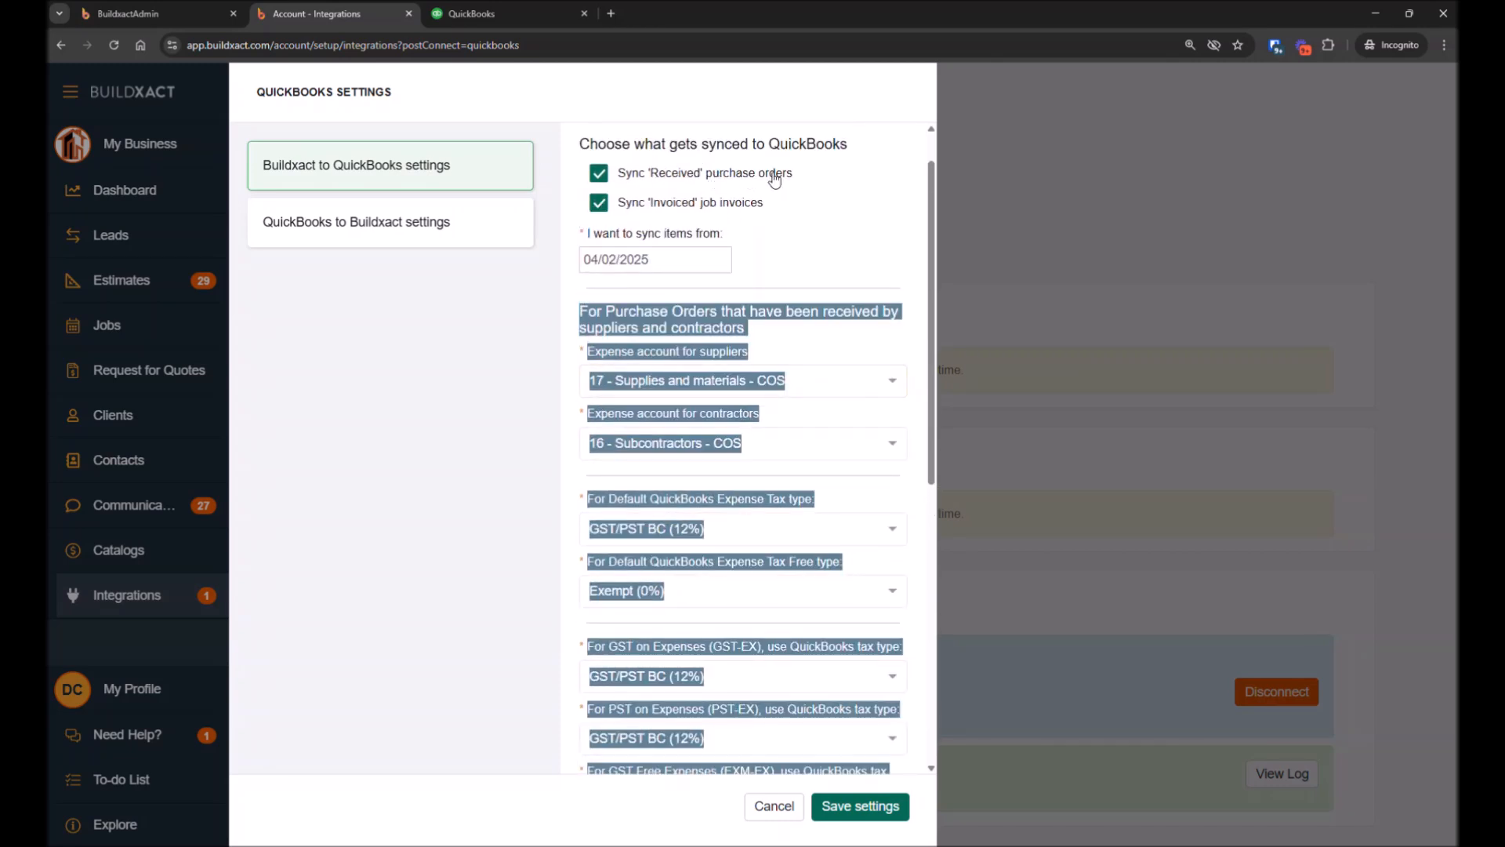
left_click(825, 246)
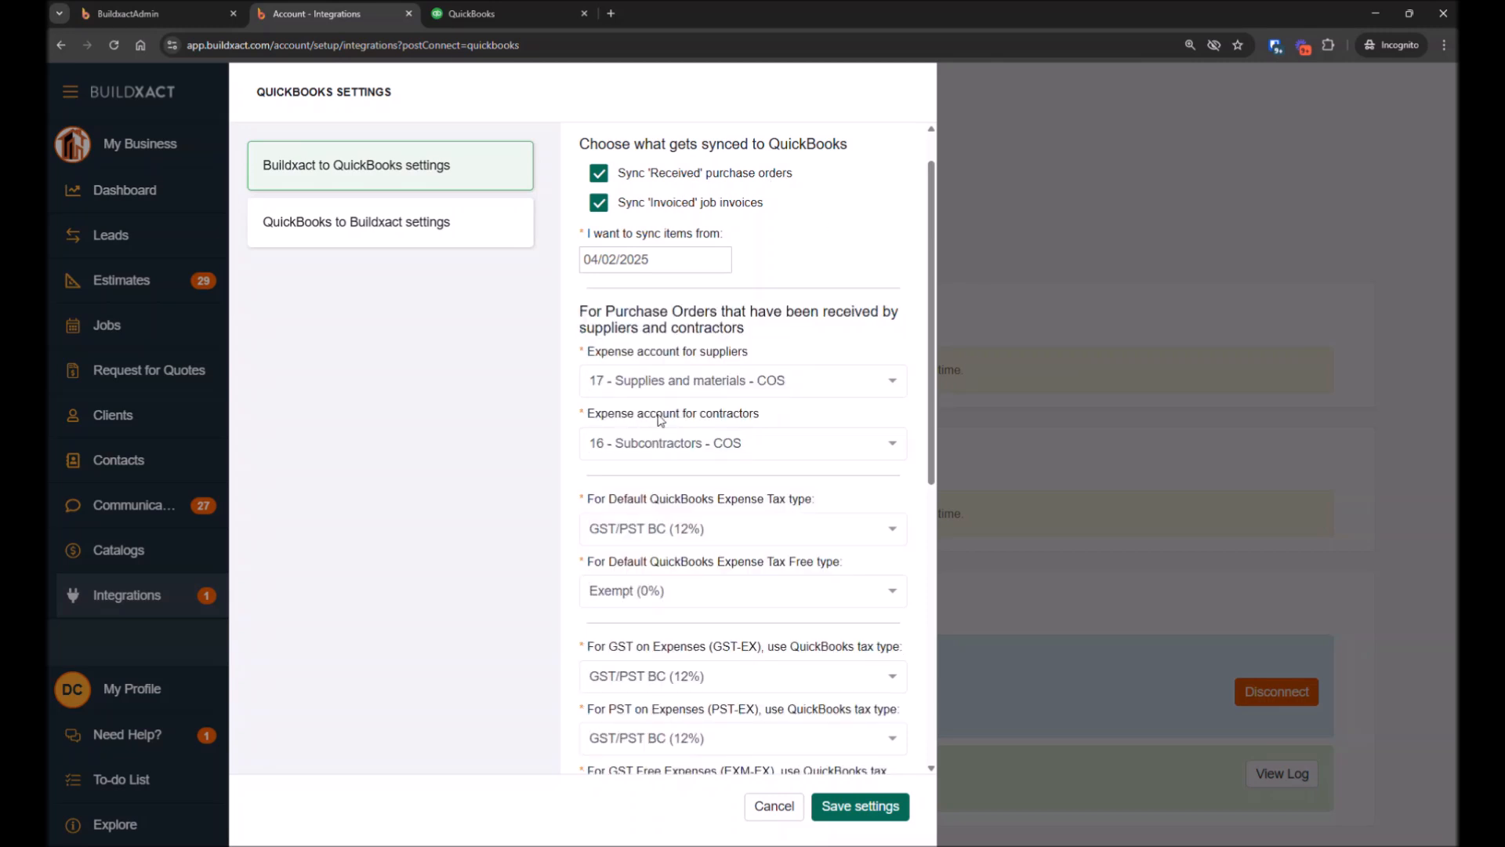
left_click(598, 177)
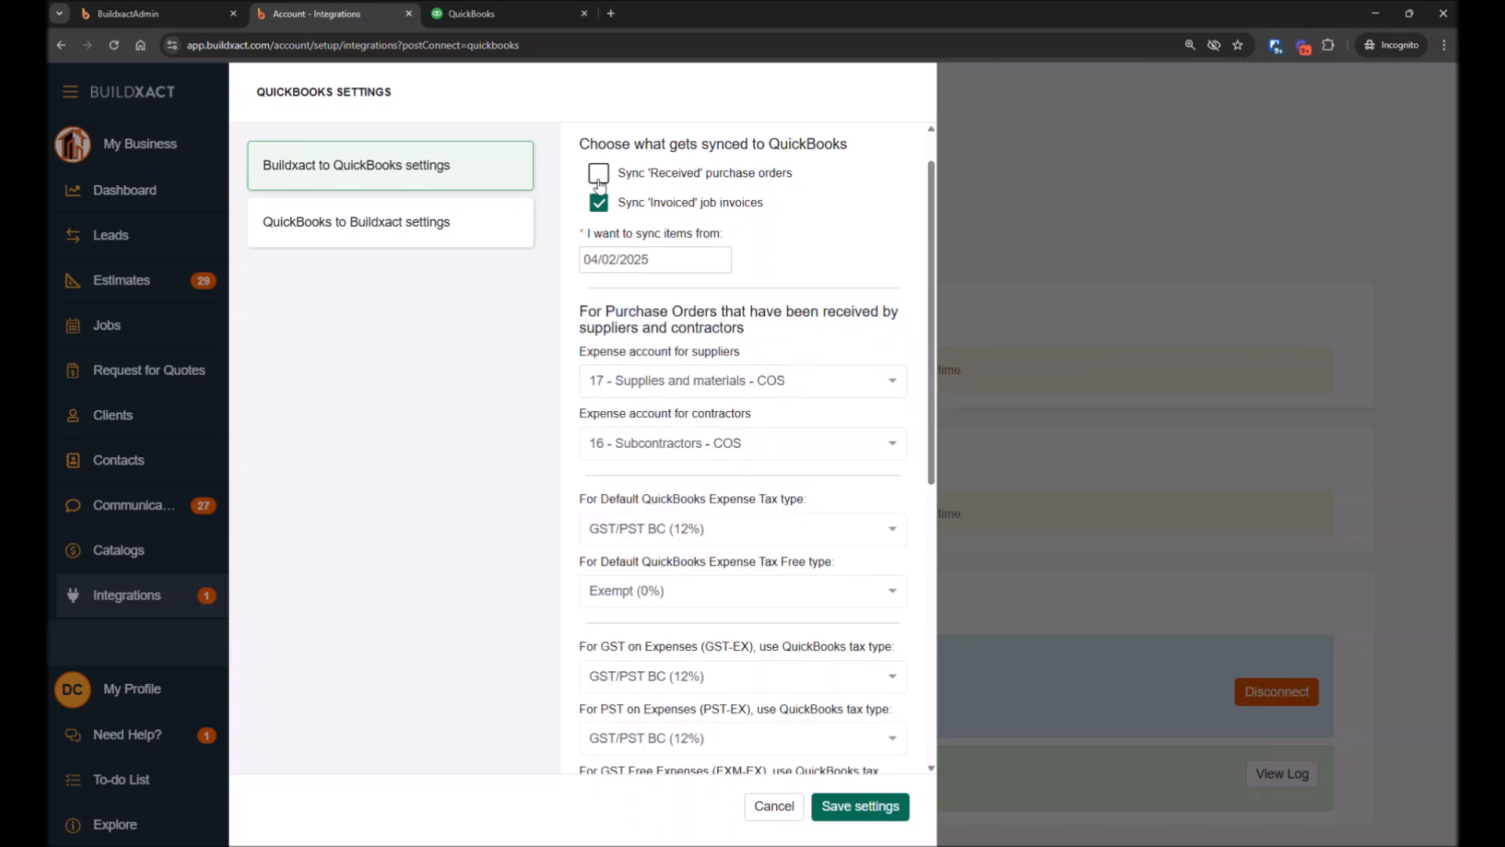
left_click(598, 173)
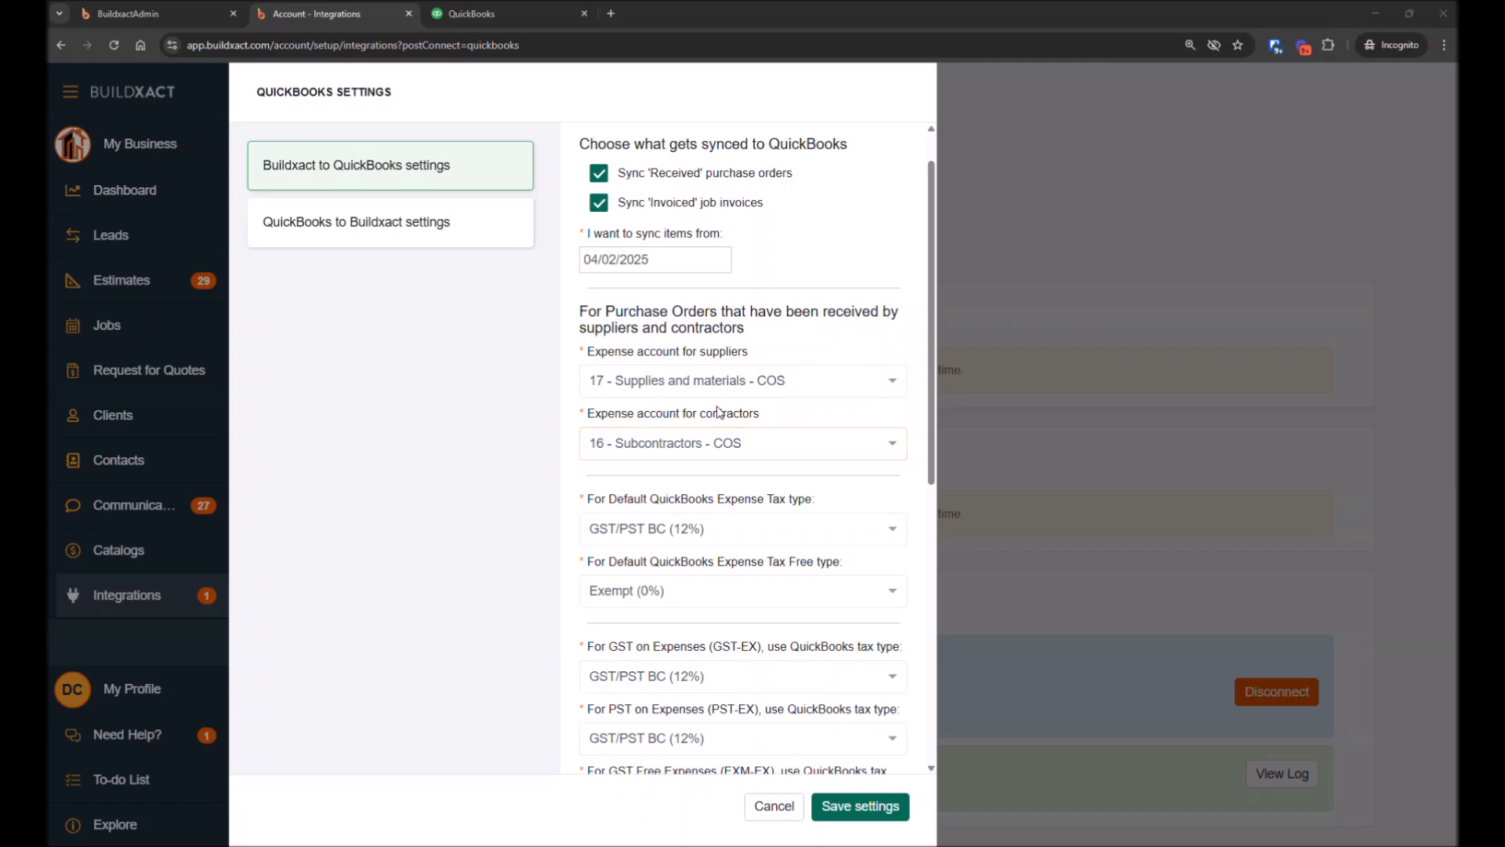
Review the available supplier expense accounts and default QuickBooks expense tax type options
left_click(704, 385)
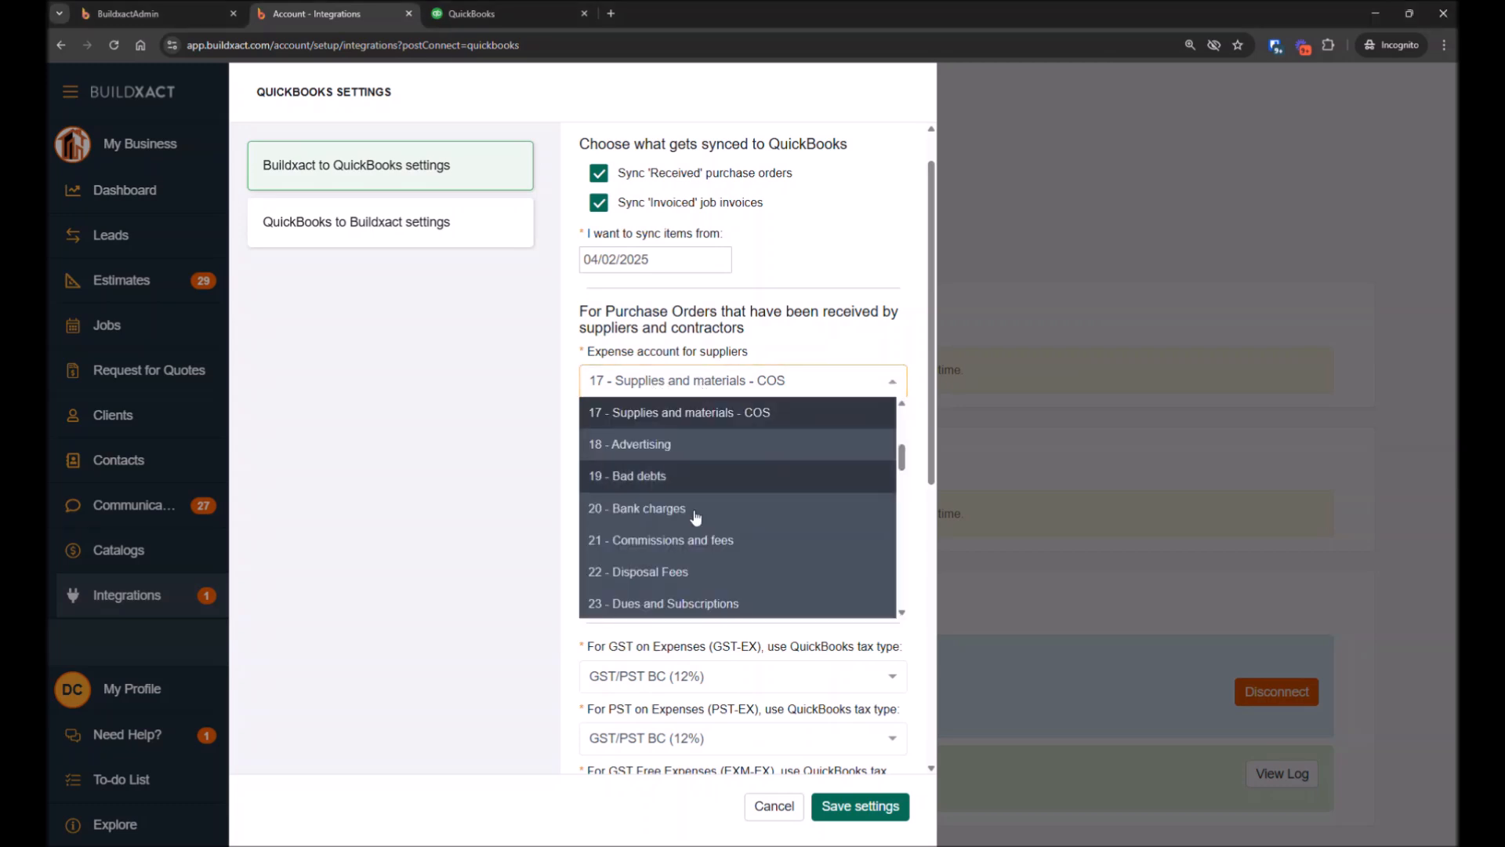
left_click(628, 389)
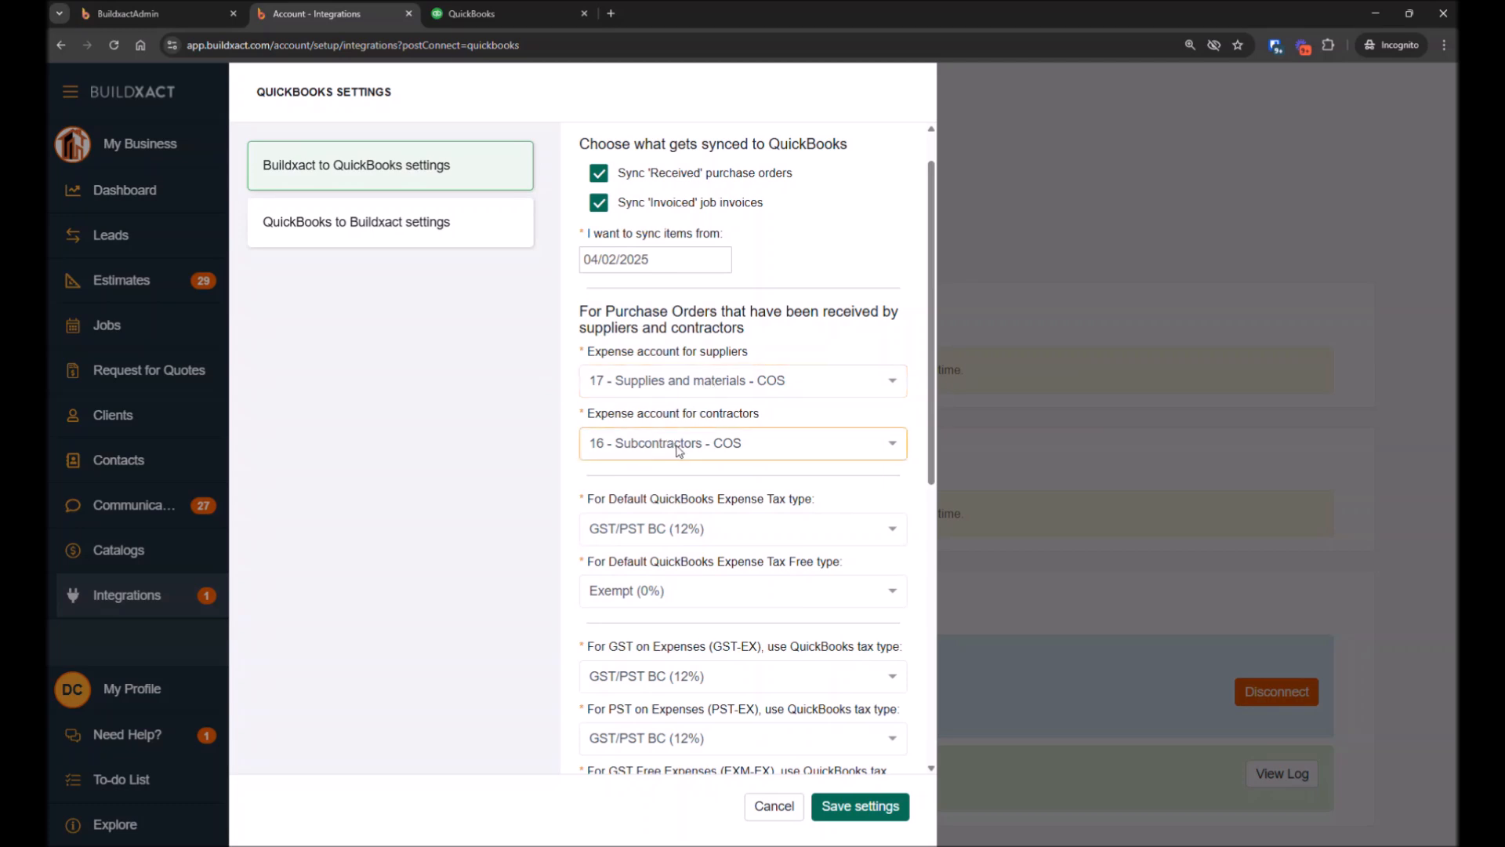
scroll(679, 452, "down", 3)
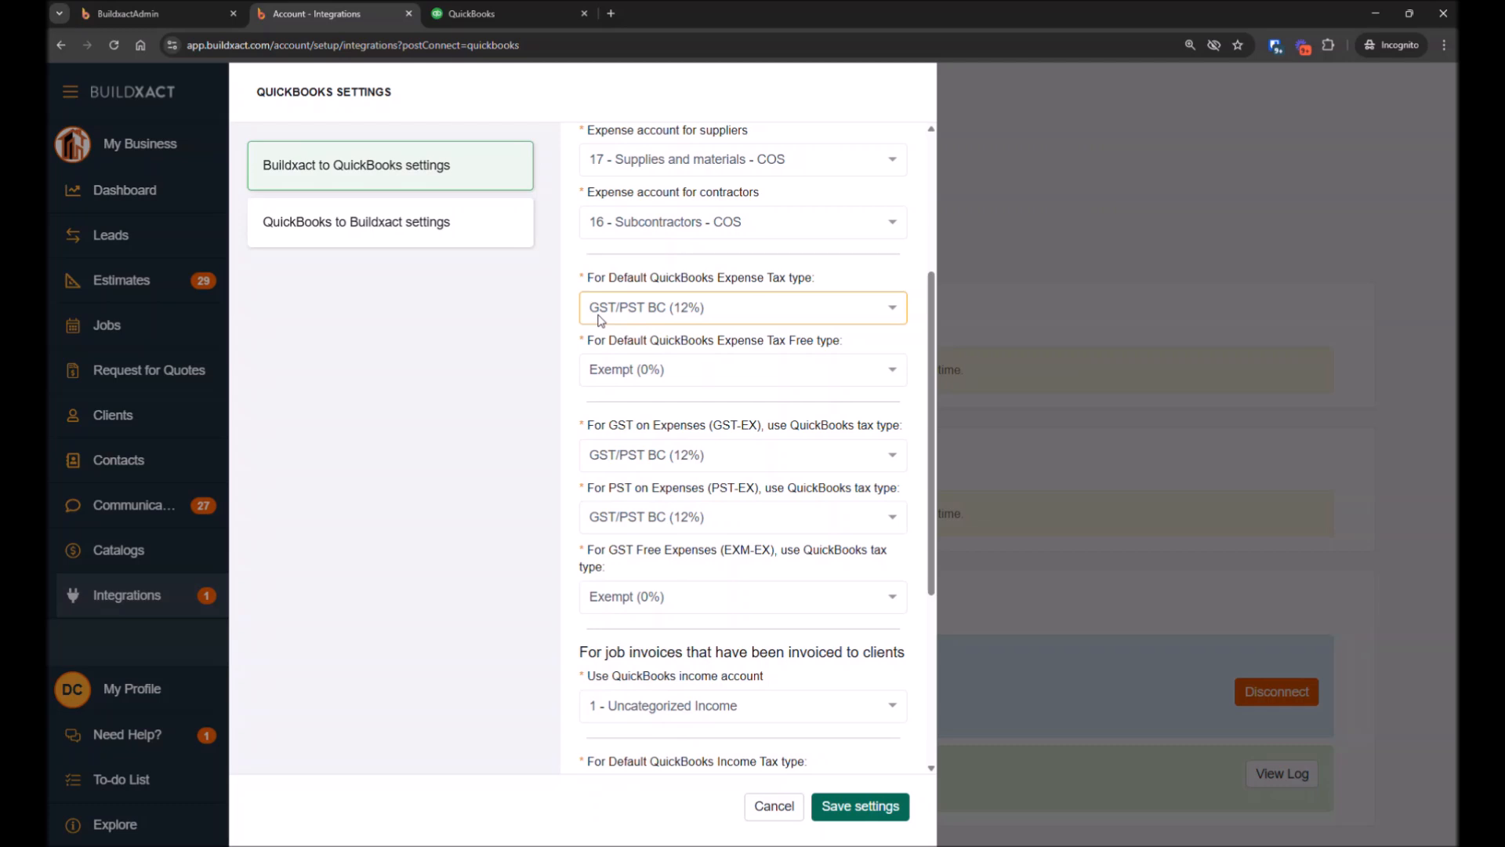
left_click(647, 314)
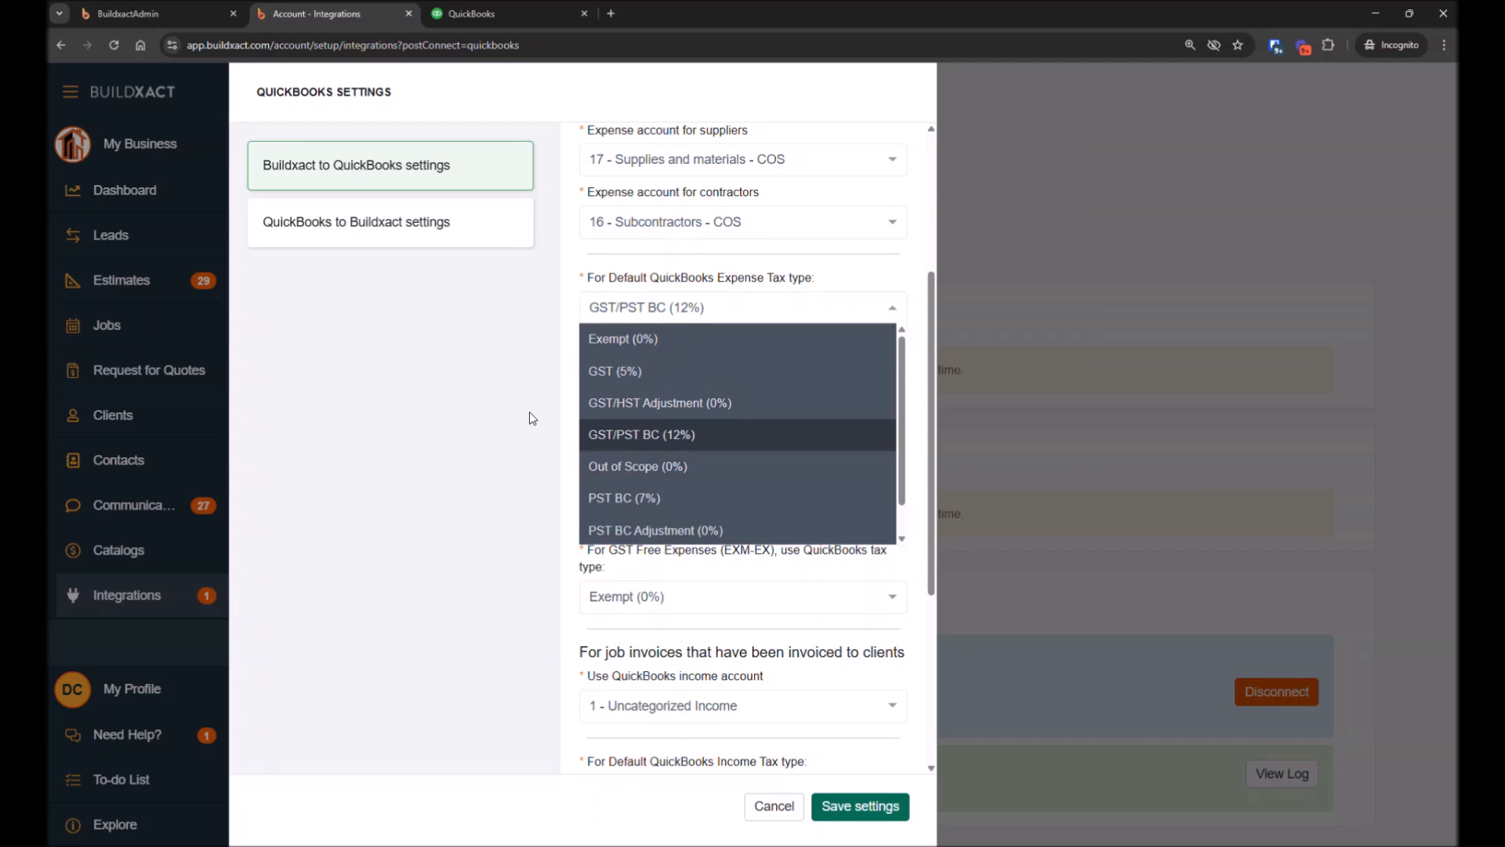
left_click(657, 308)
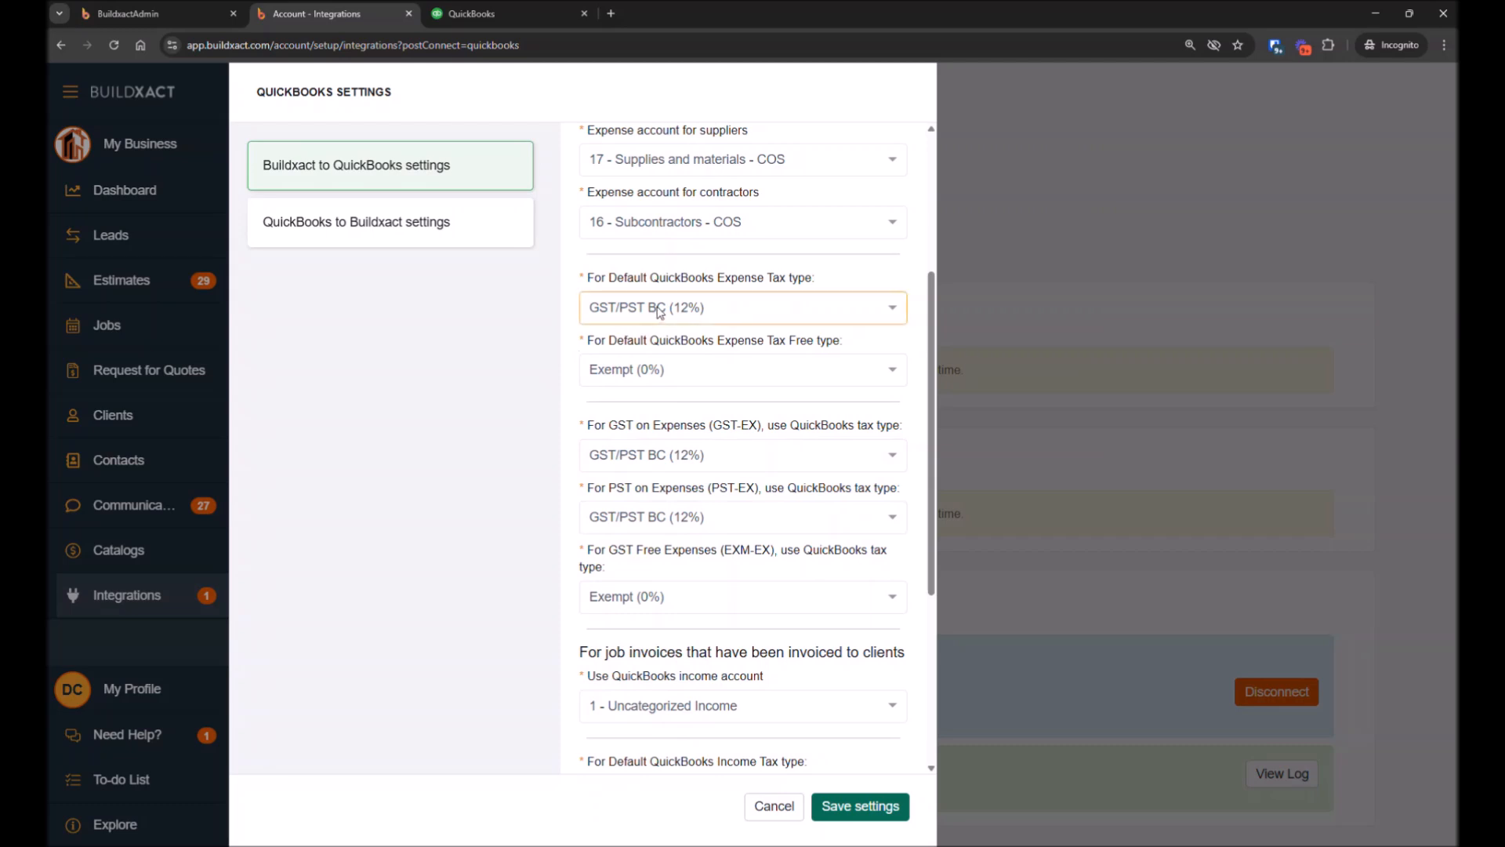
left_click(665, 311)
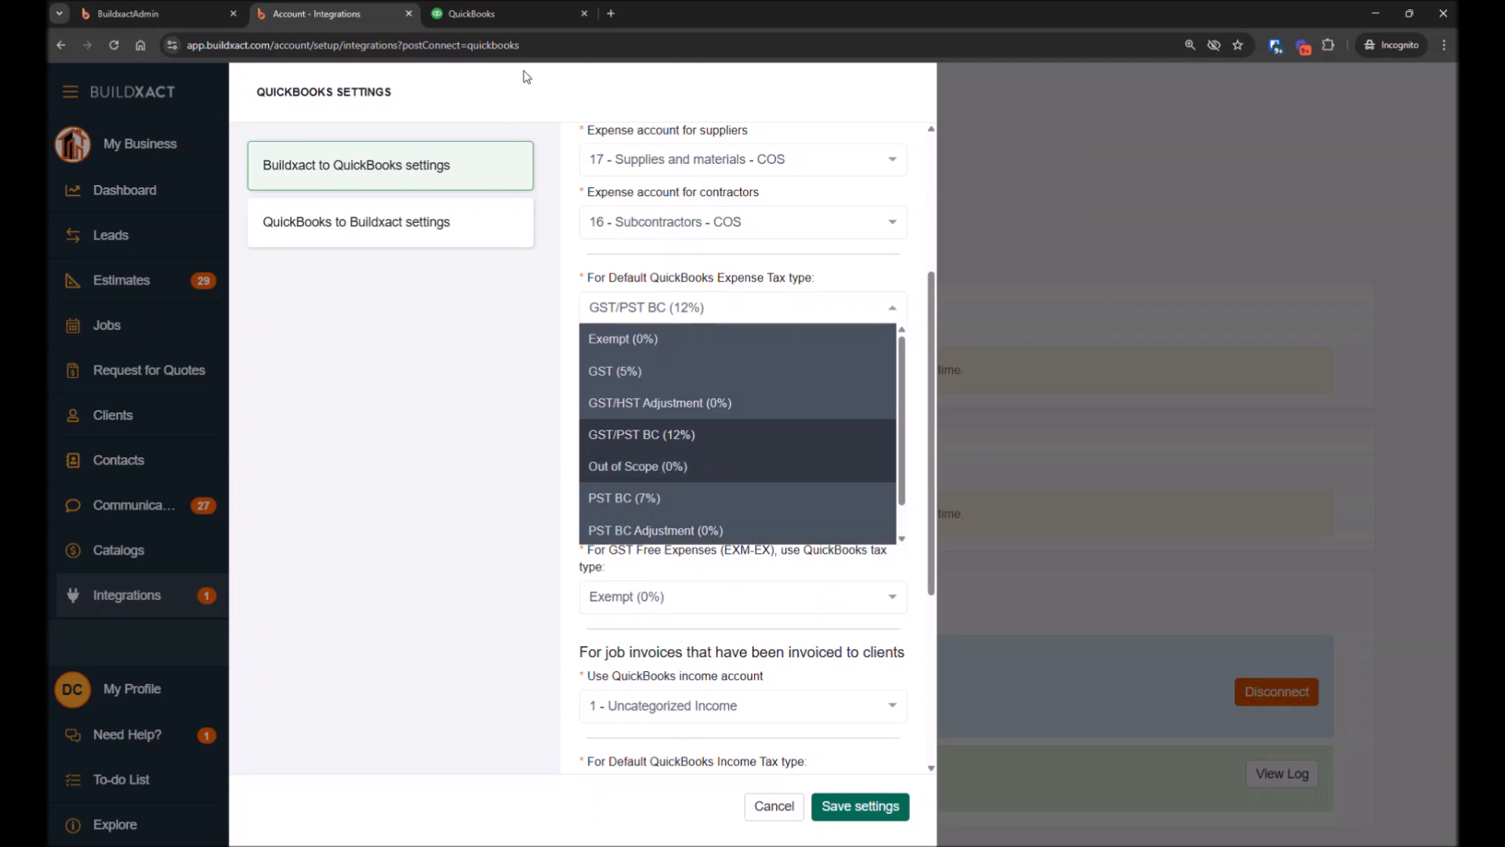
Switch to the QuickBooks tab and open the Sales tax page
left_click(505, 18)
left_click(1030, 216)
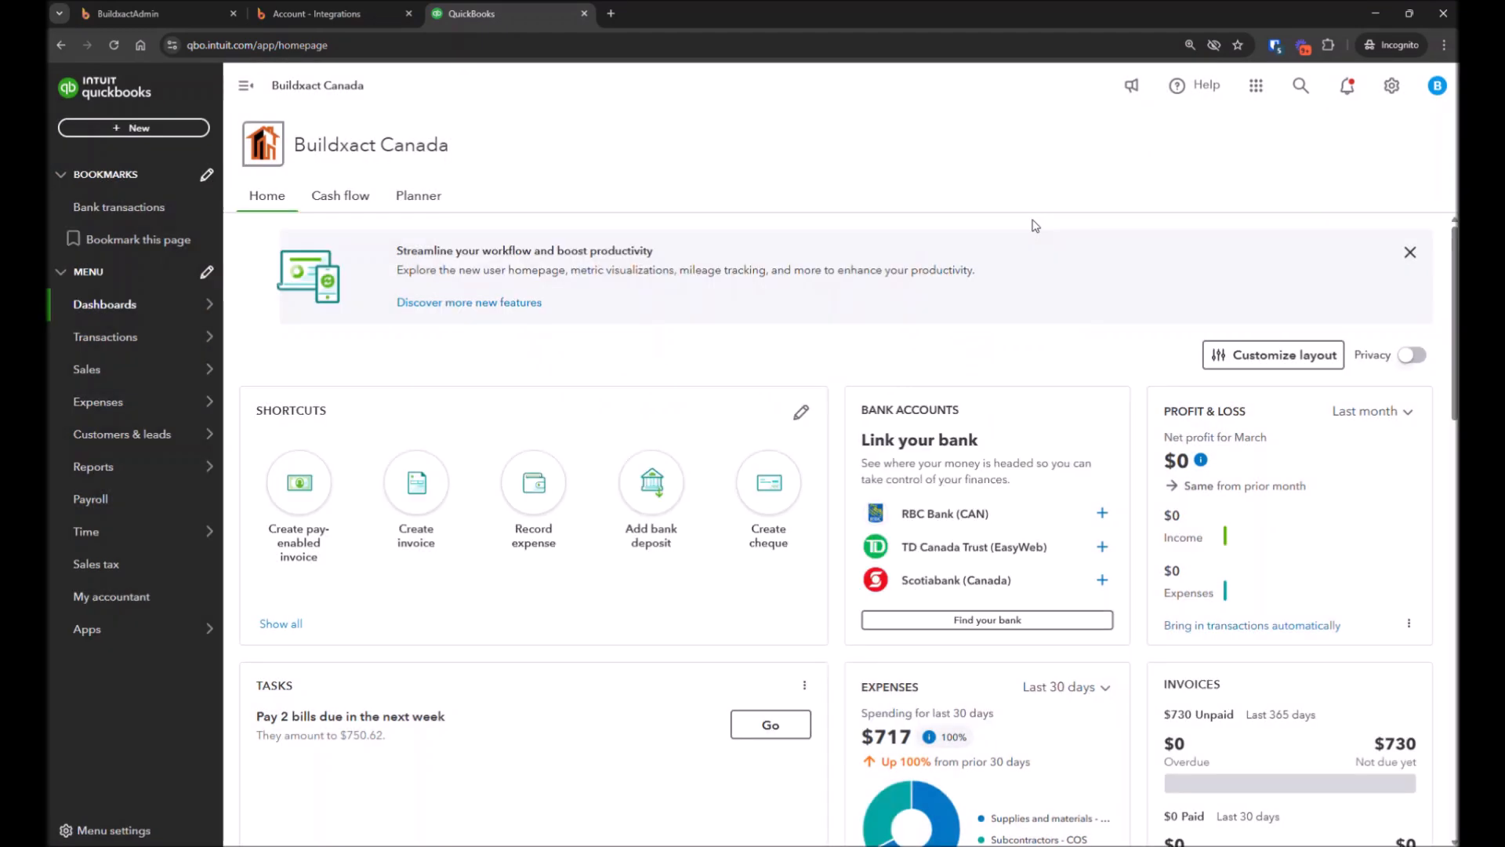
mouse_move(112, 383)
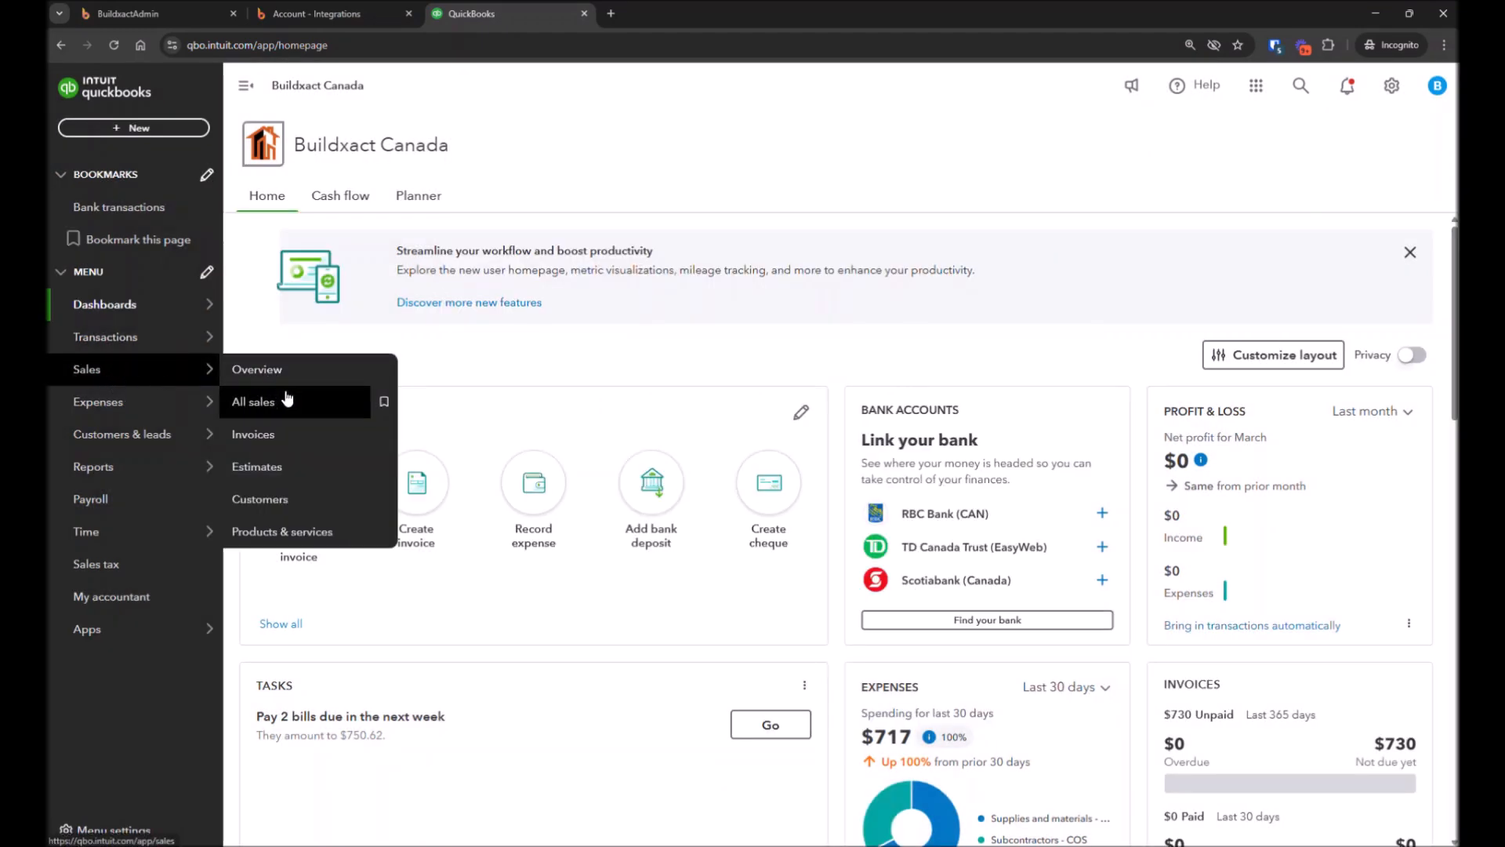
left_click(115, 566)
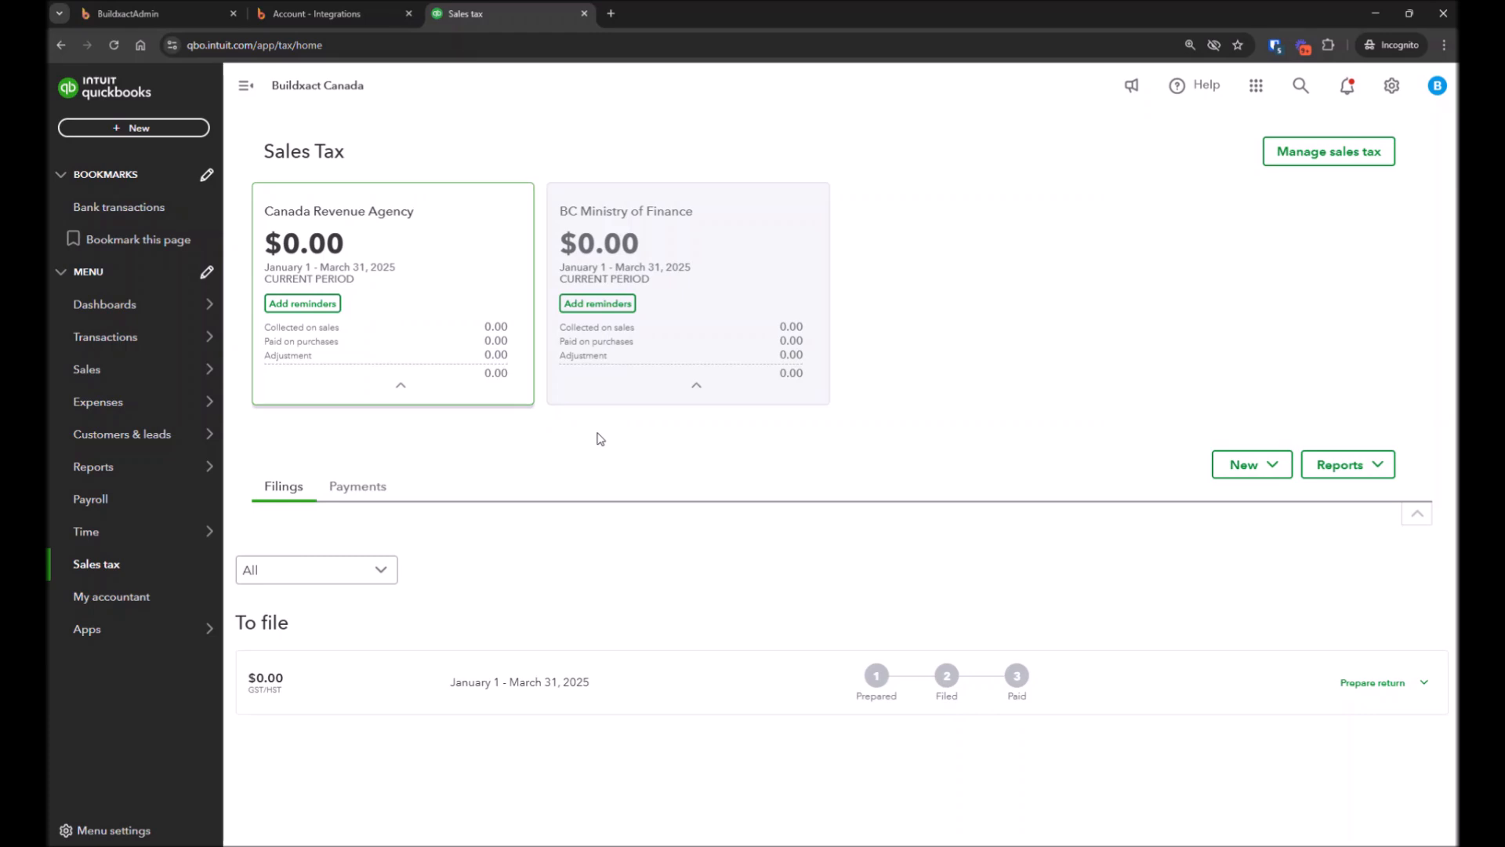
Return to the Buildxact tab and review the default expense tax and tax-free type fields
left_click(326, 17)
left_click(492, 448)
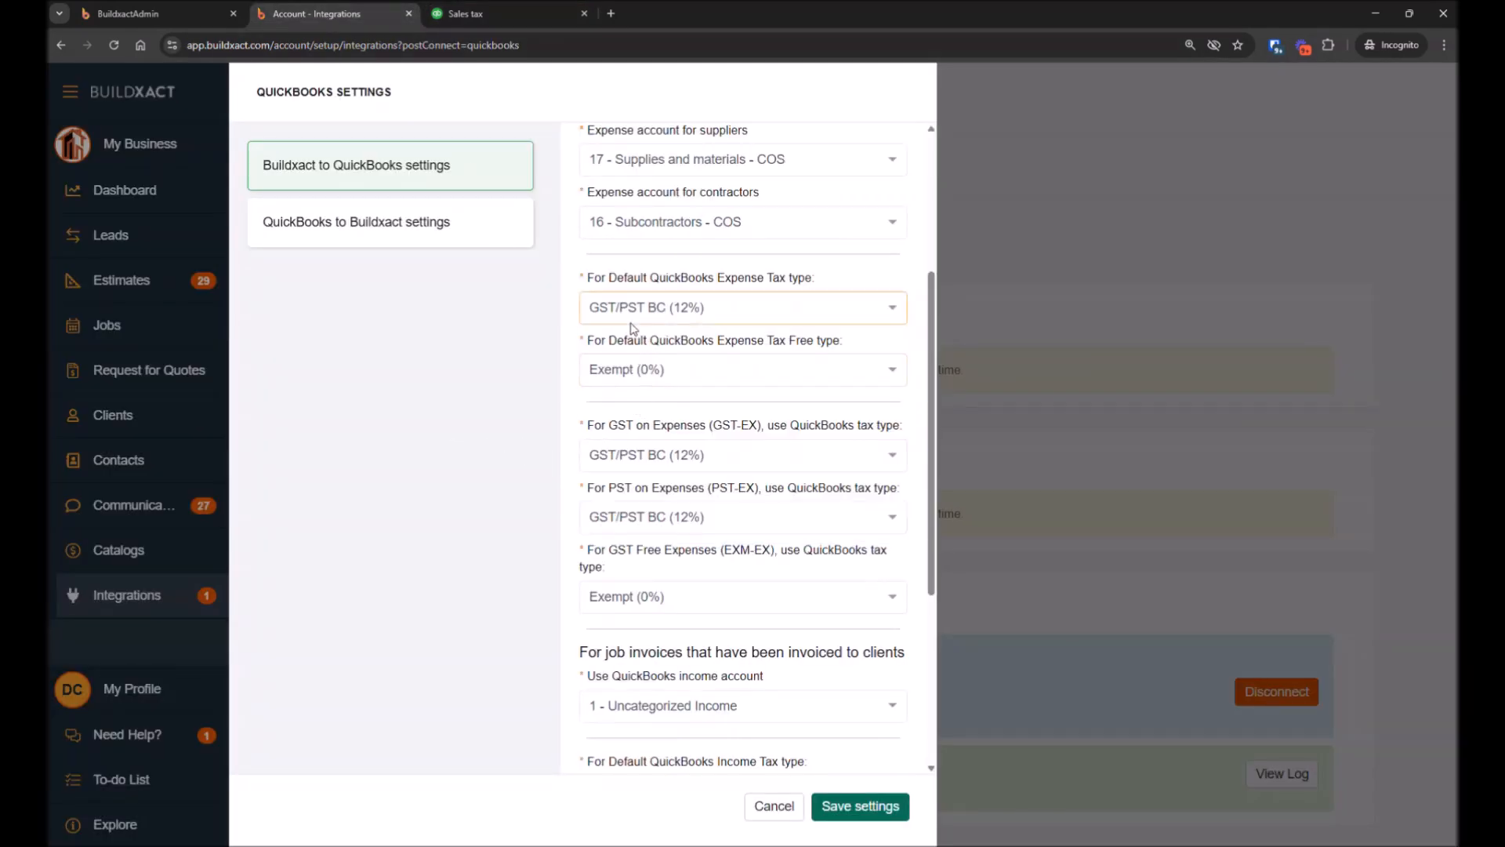
scroll(633, 328, "up", 1)
left_click_drag(586, 351, 813, 358)
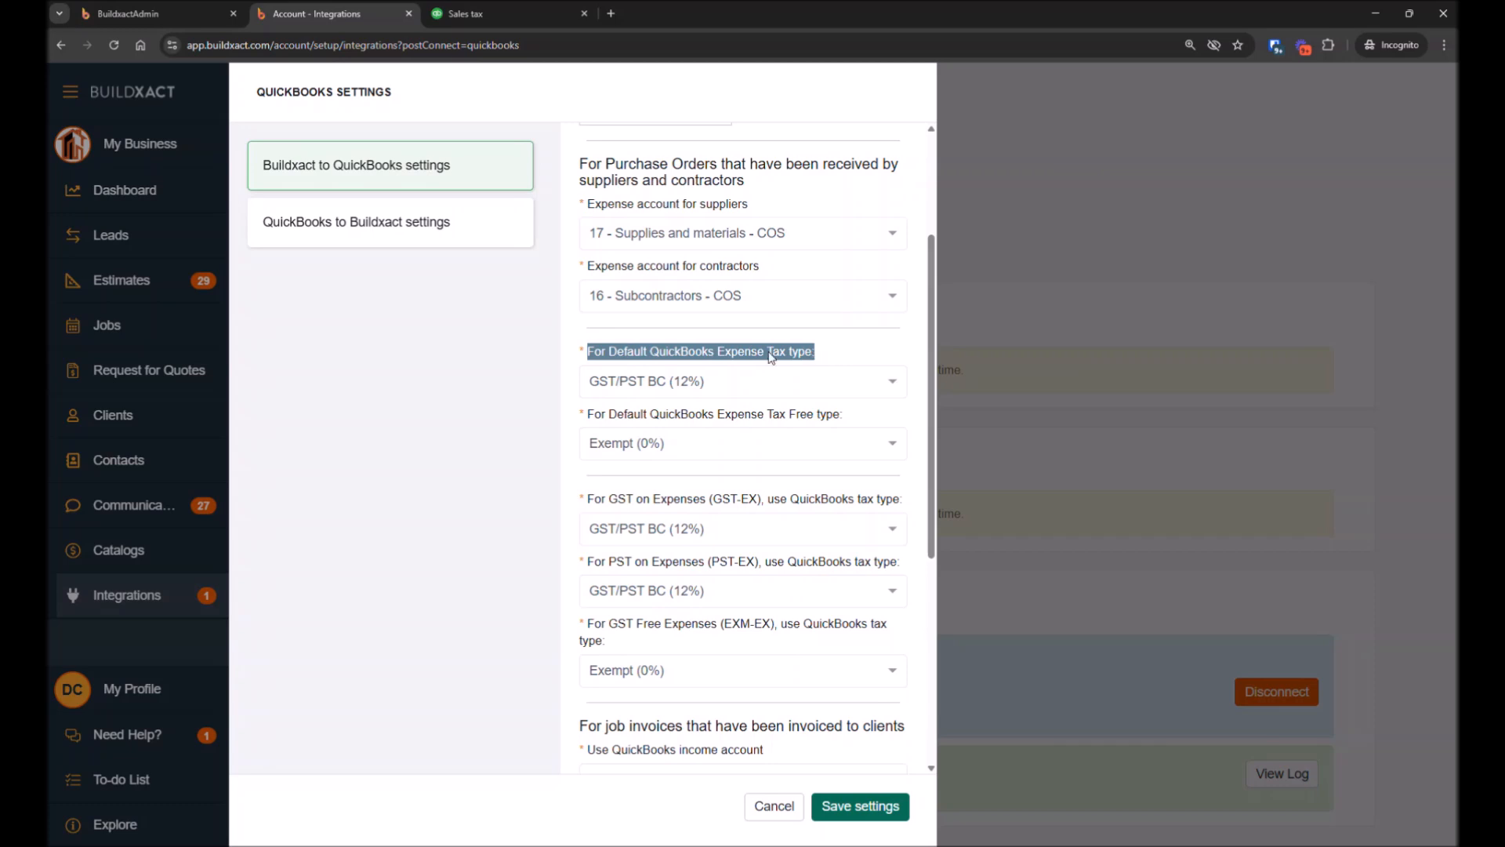
left_click(747, 355)
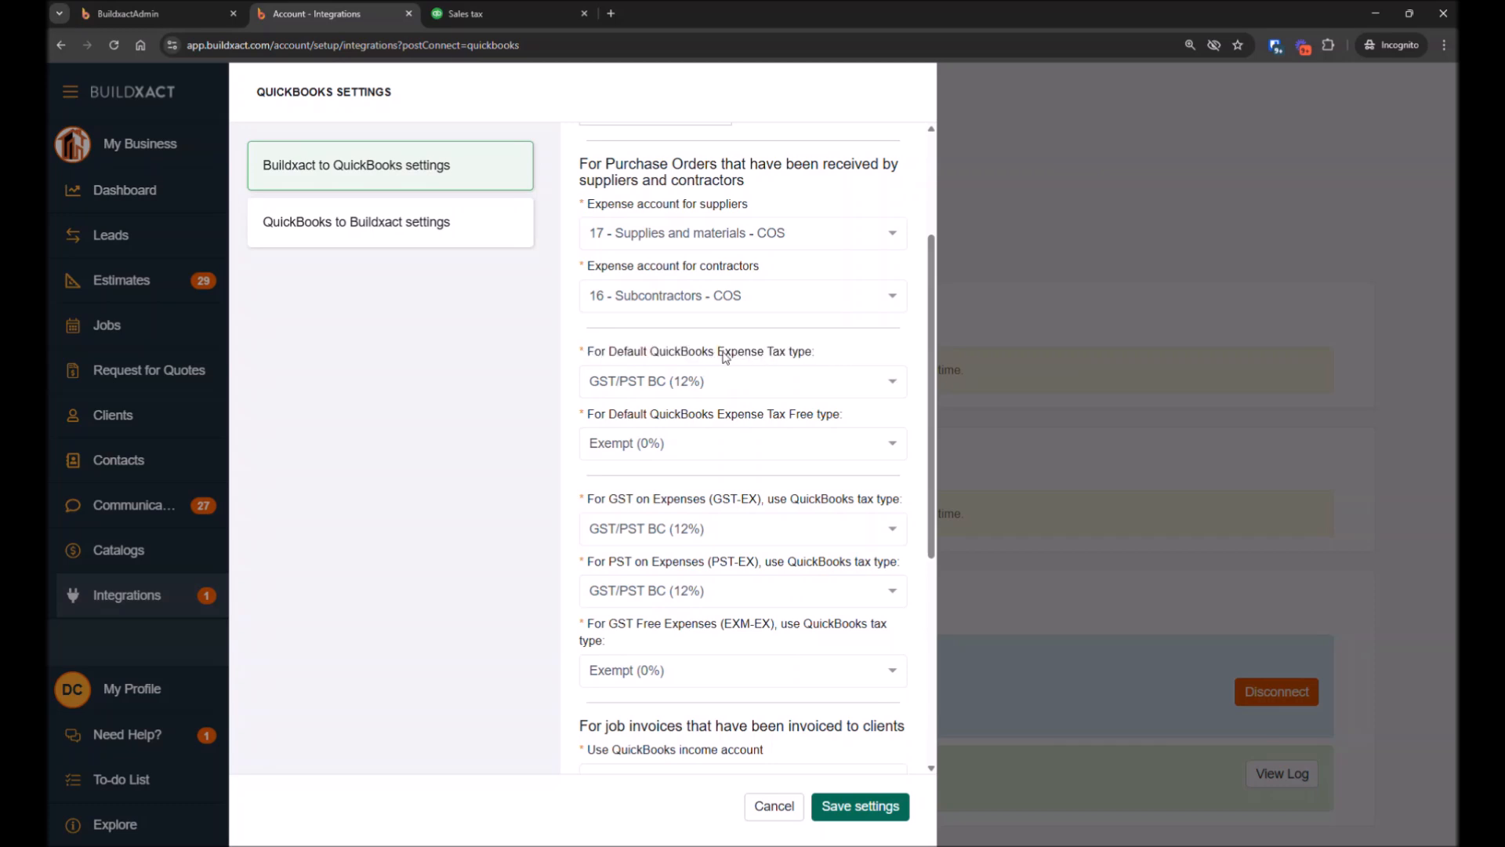
left_click_drag(718, 354, 787, 354)
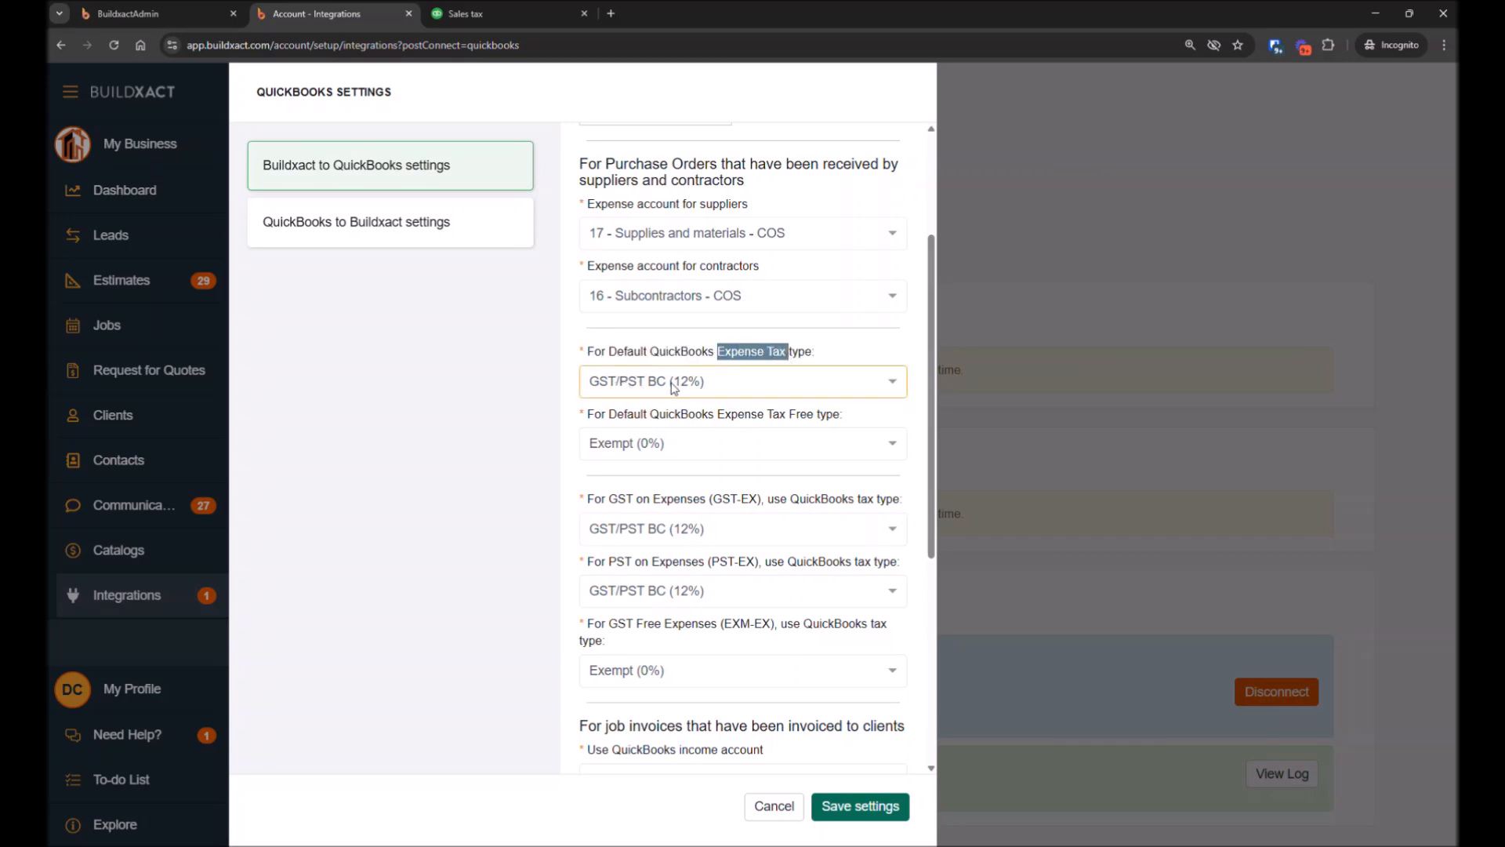
left_click_drag(719, 417, 807, 417)
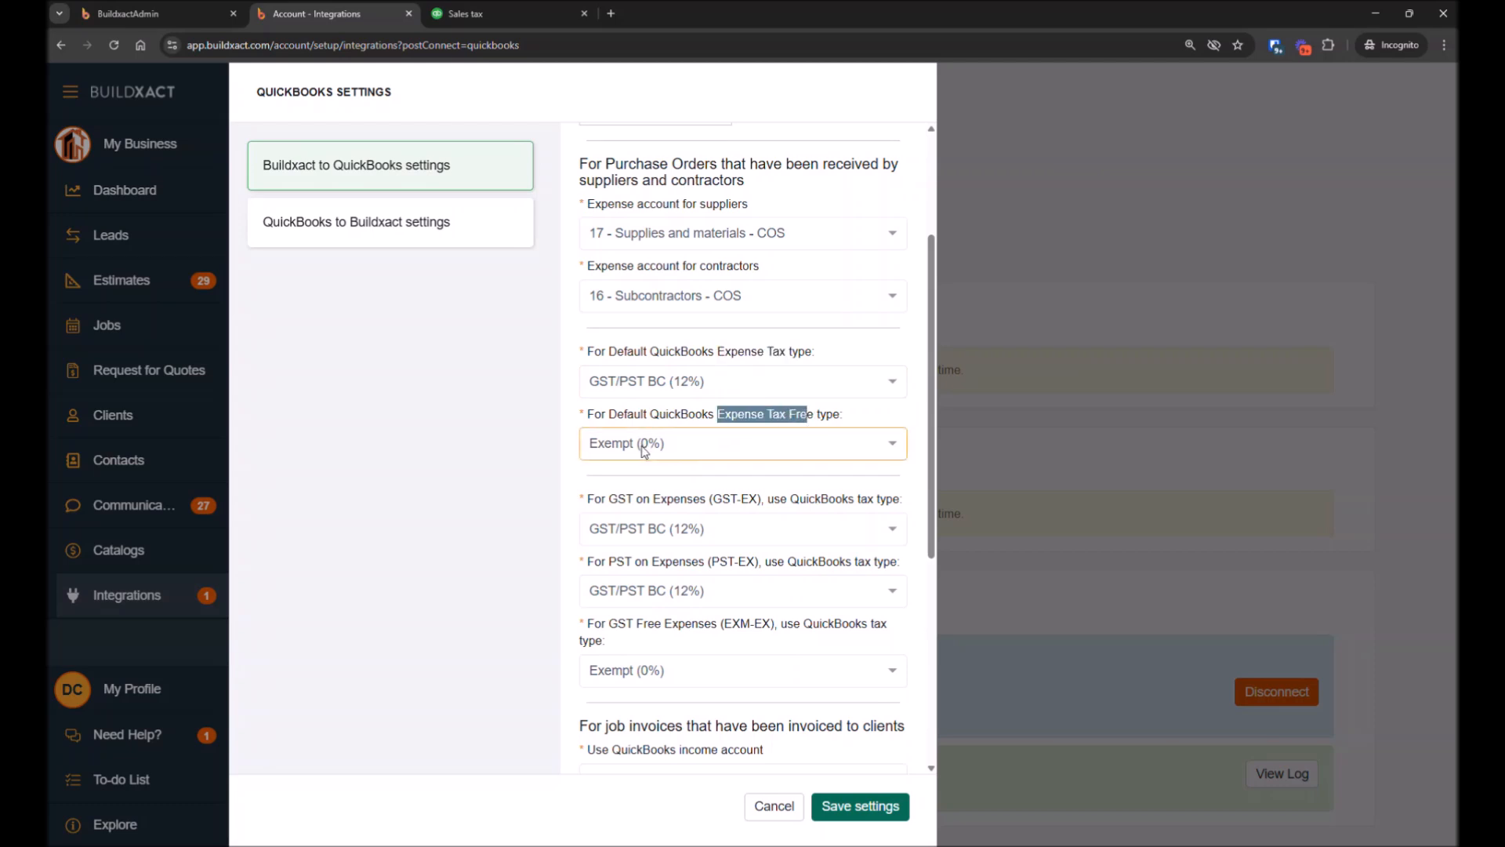
Review the job invoice income account and income tax type settings
scroll(643, 445, "down", 2)
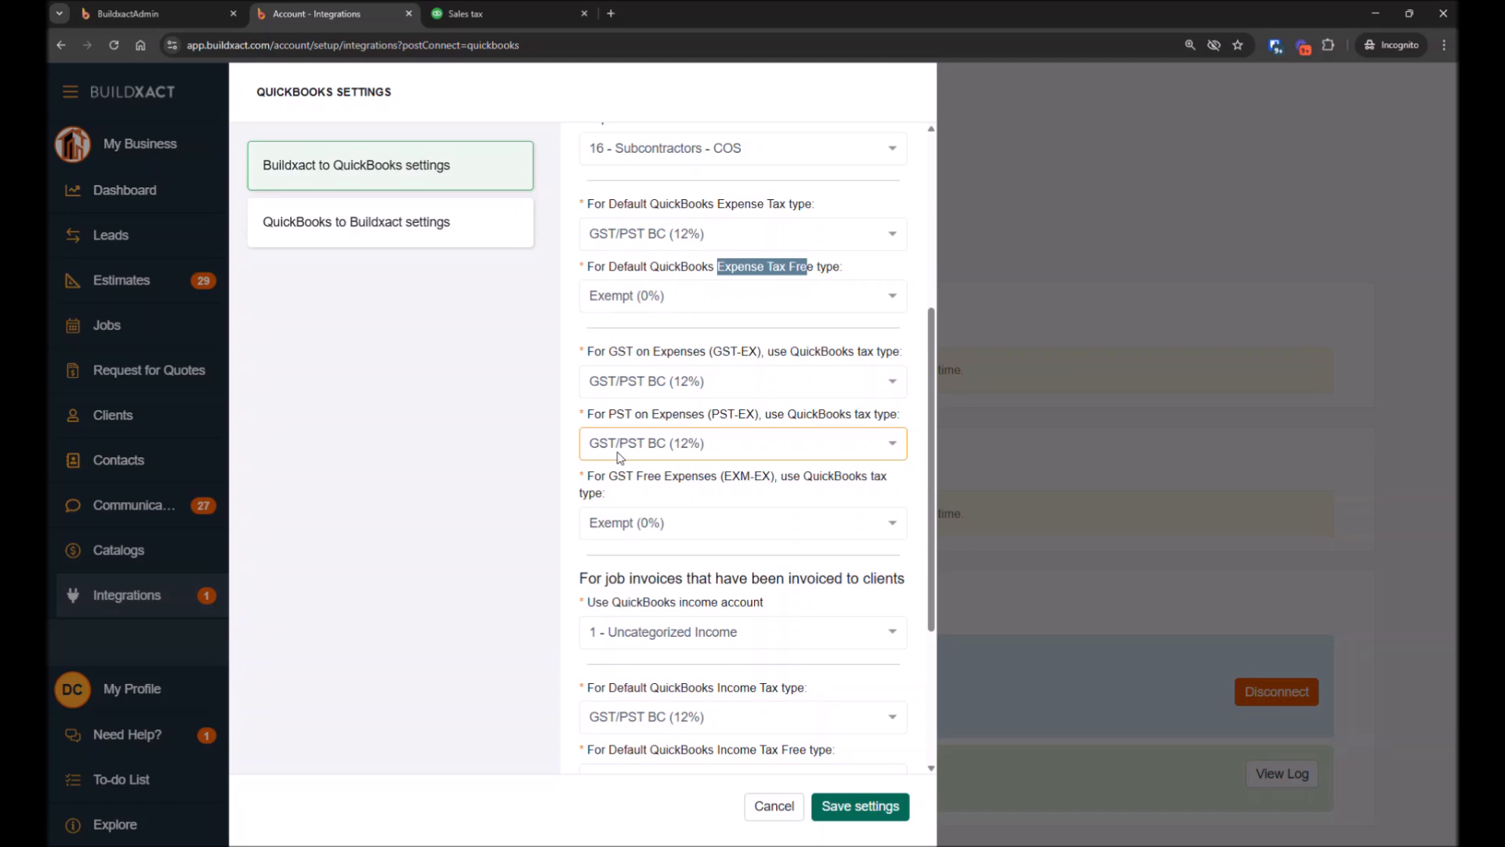
scroll(731, 486, "down", 1)
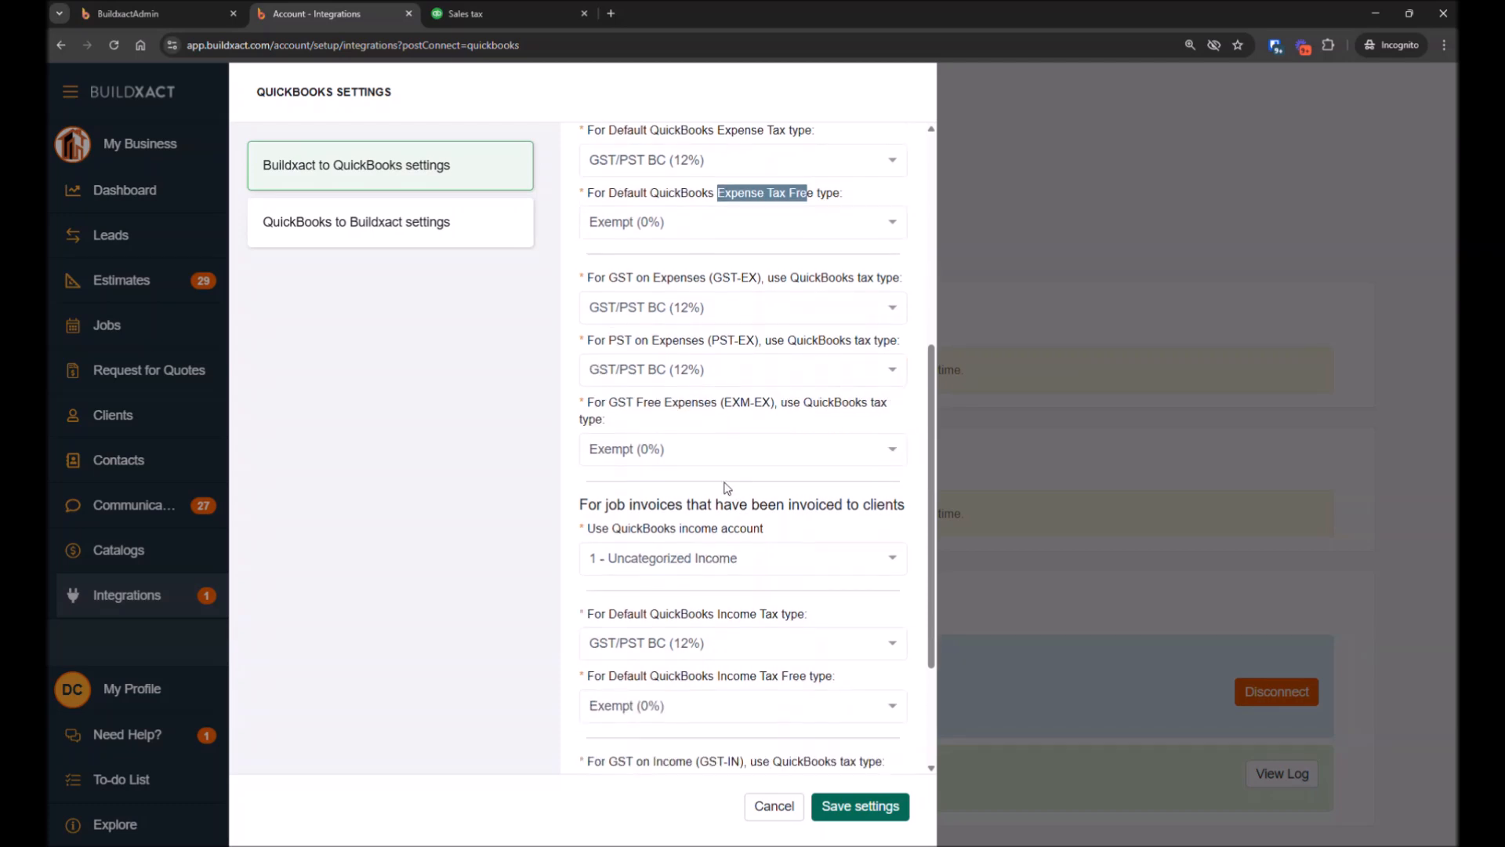
left_click(673, 461)
left_click(545, 455)
scroll(672, 481, "down", 3)
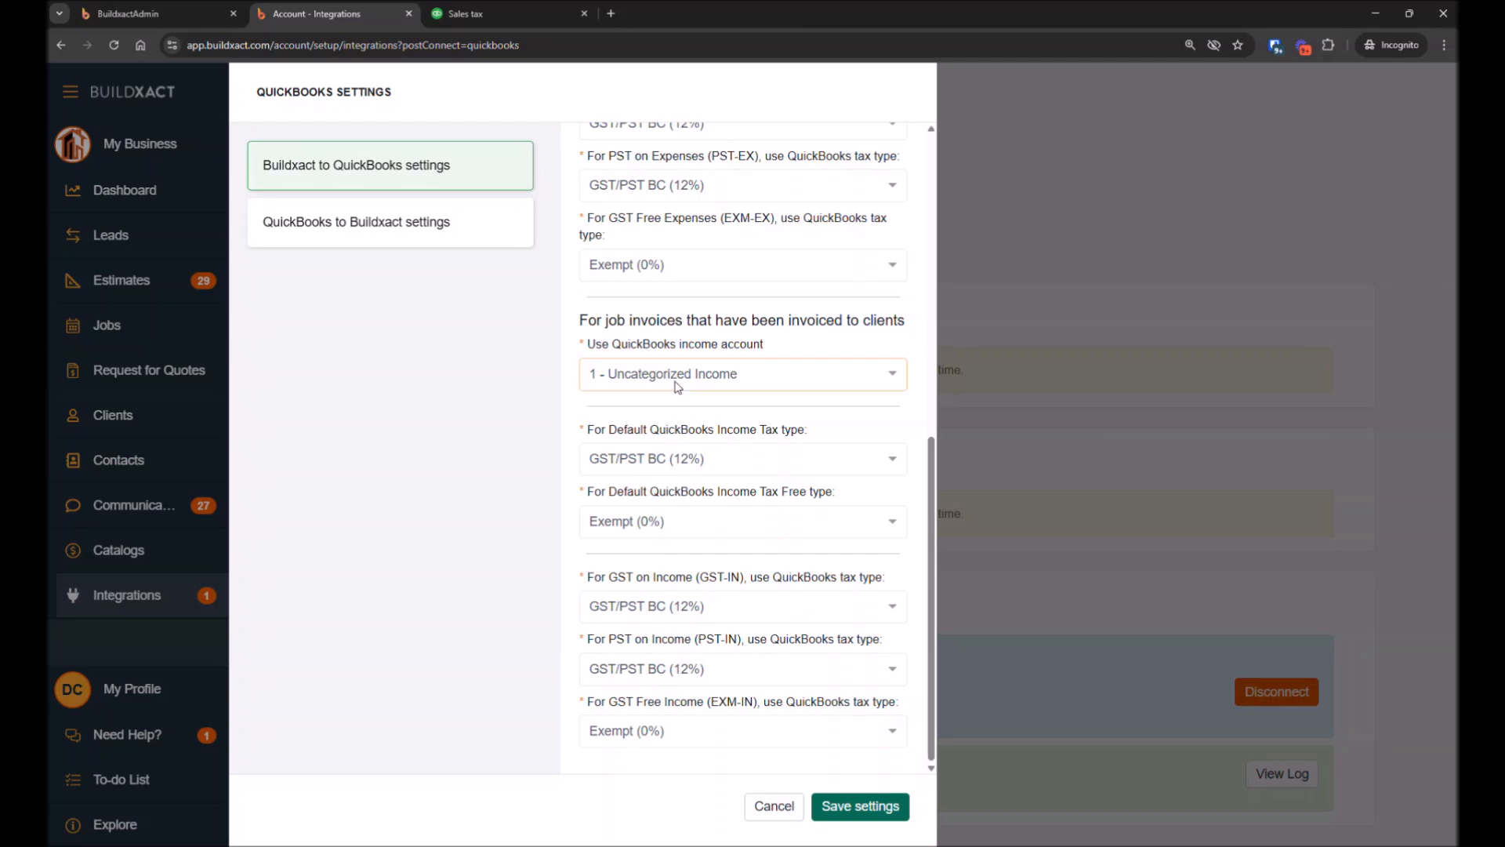
left_click(671, 379)
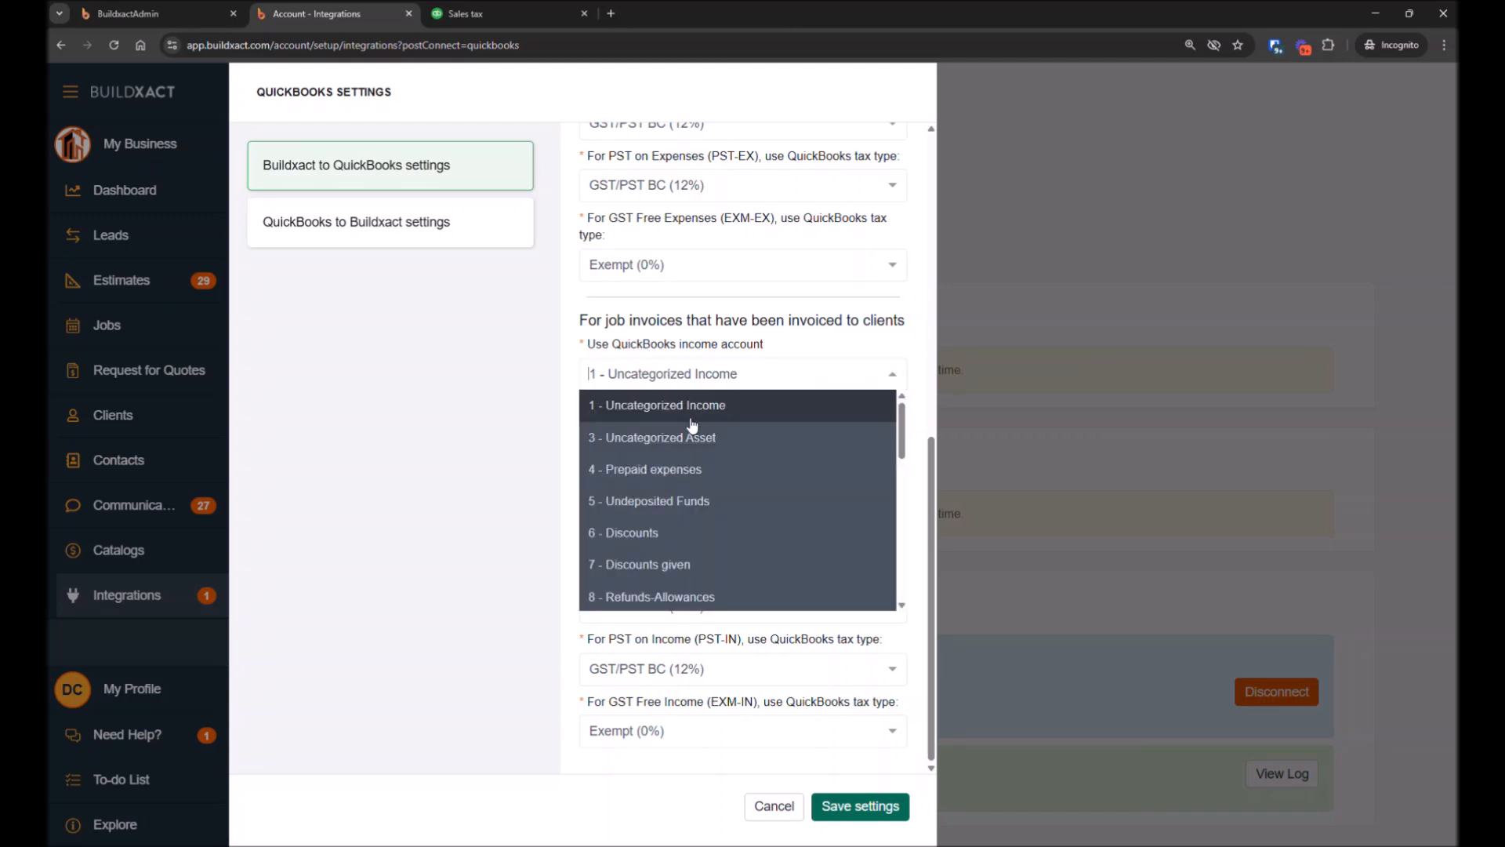
left_click(787, 353)
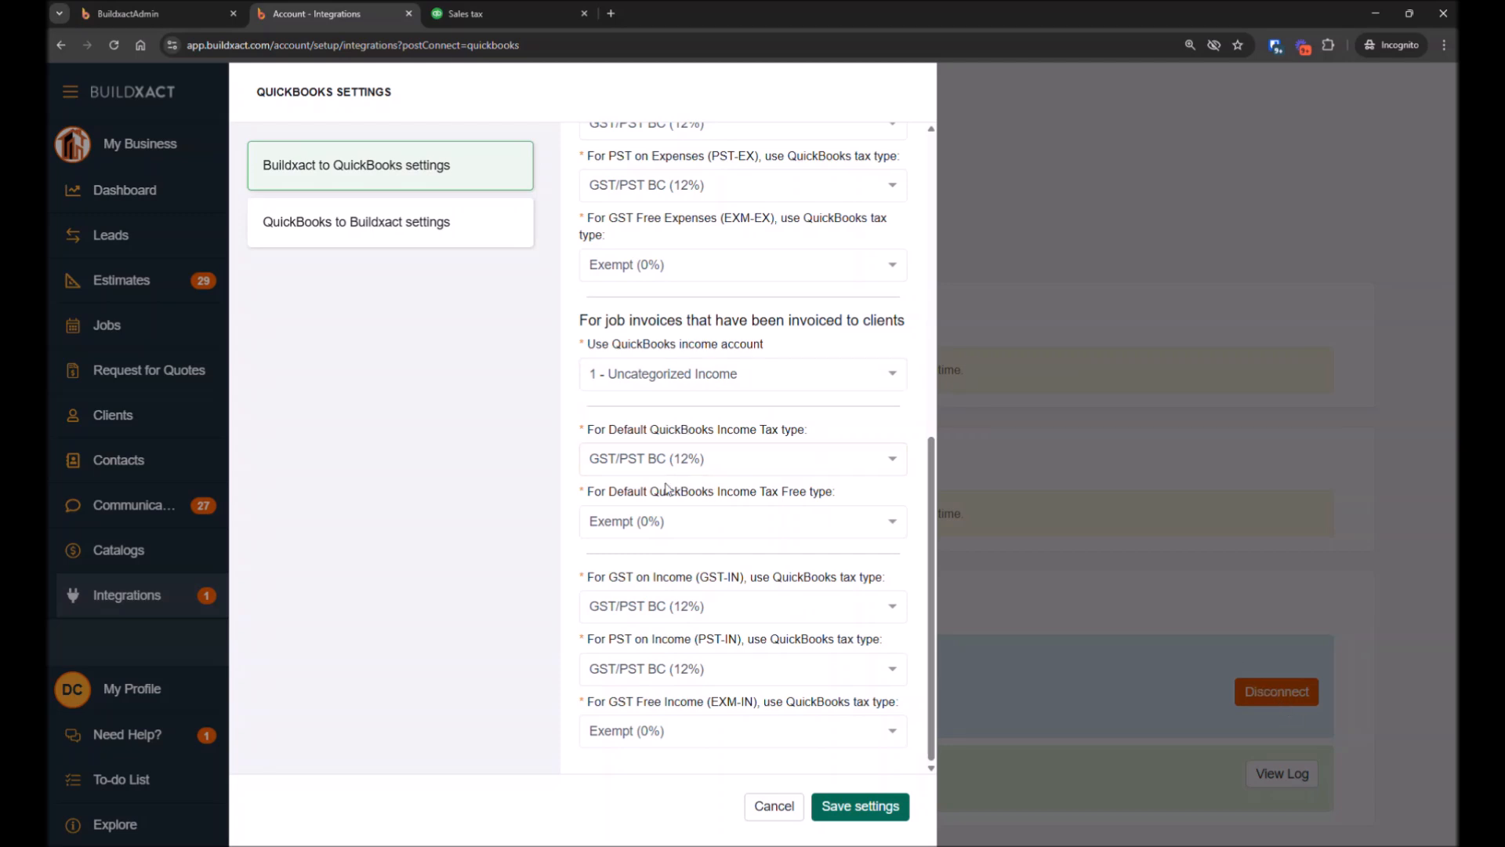
Highlight the default income tax and tax-free type fields, then open the QuickBooks to Buildxact settings
left_click_drag(755, 431, 808, 432)
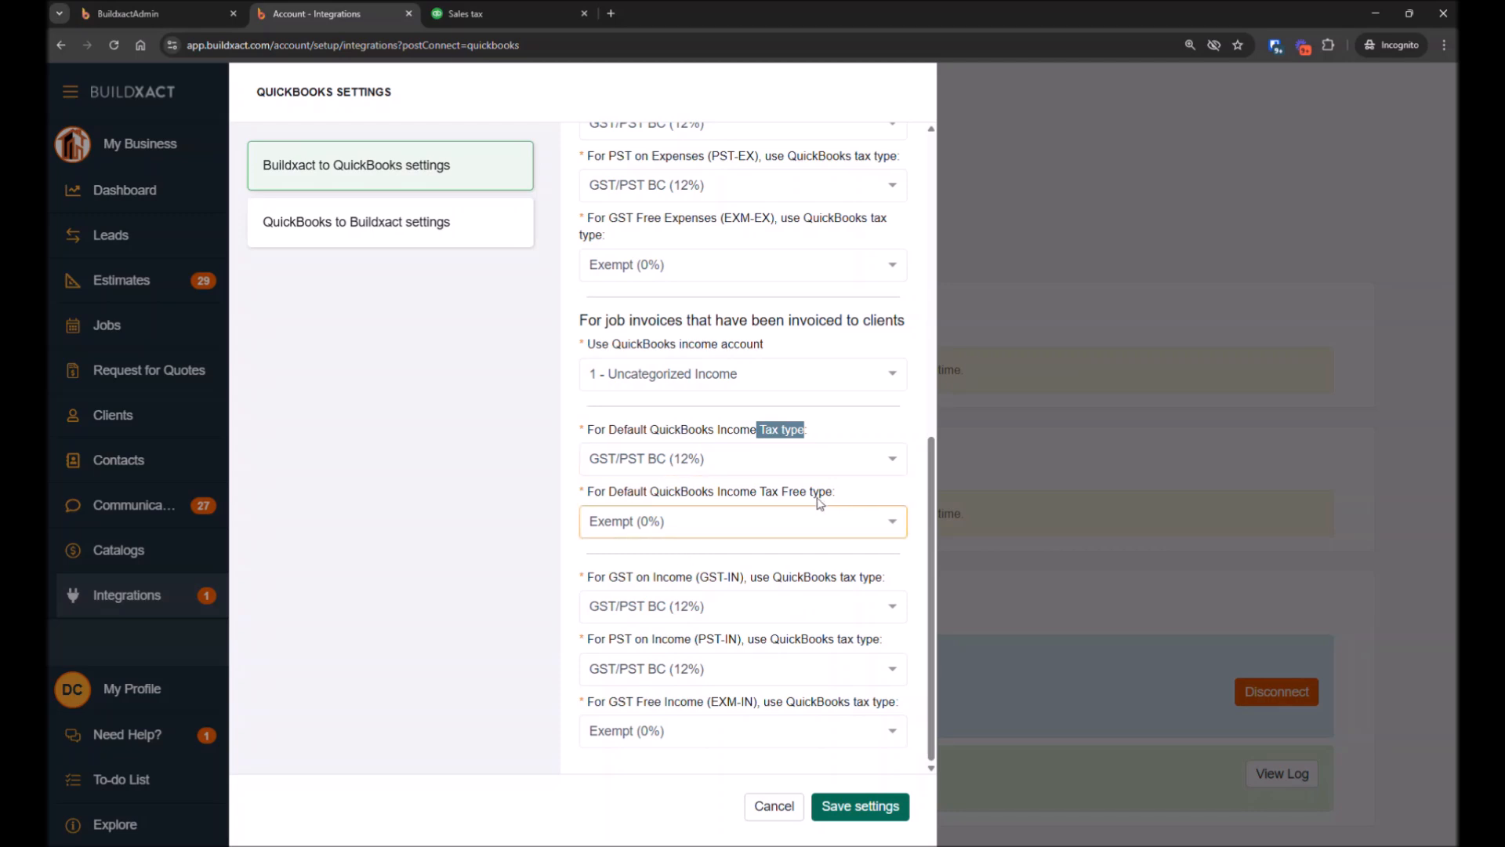
left_click_drag(780, 492, 851, 501)
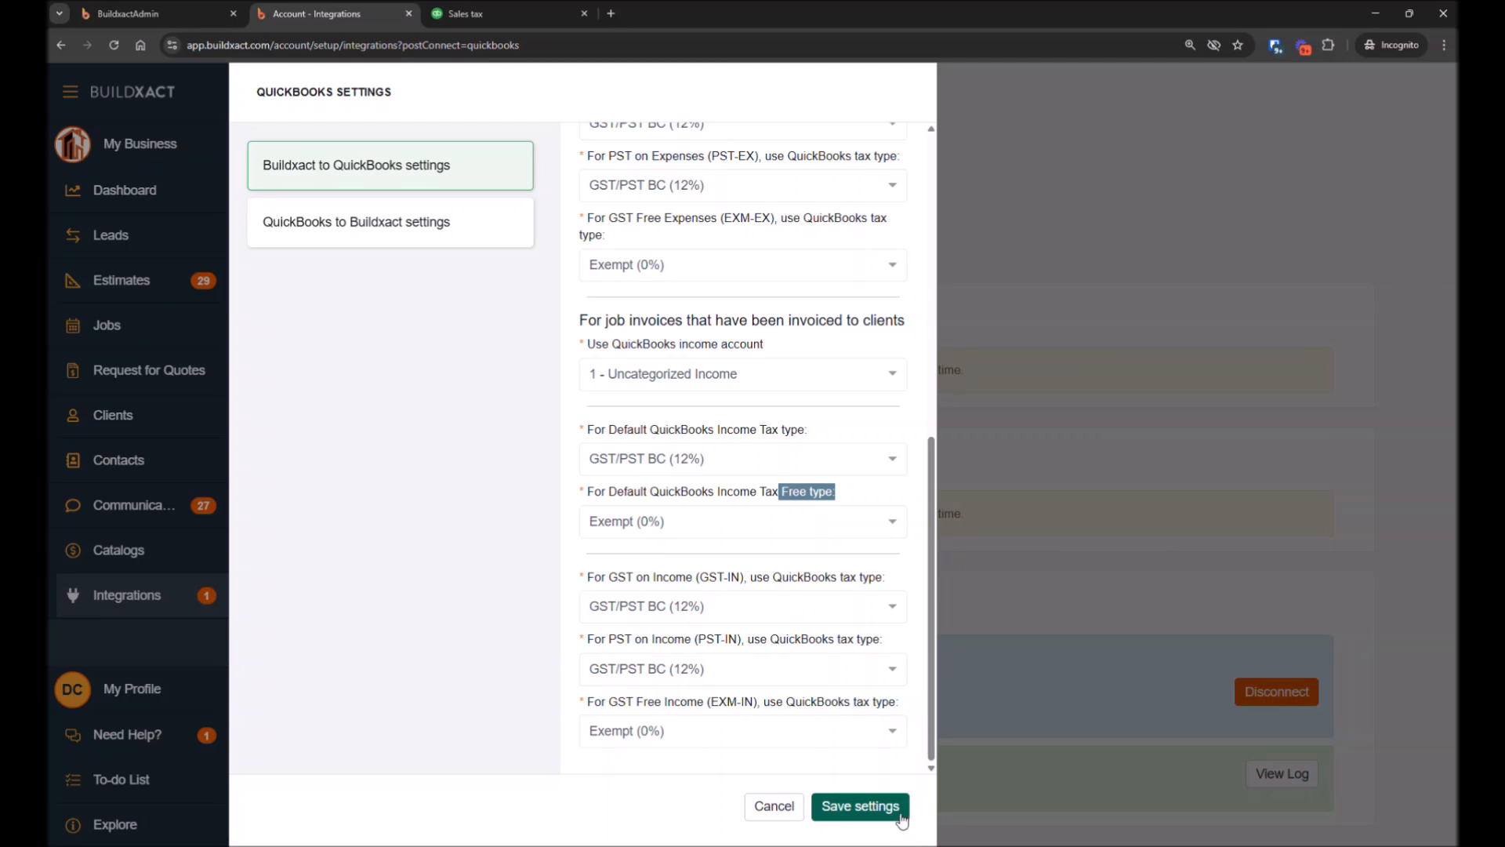
left_click(357, 240)
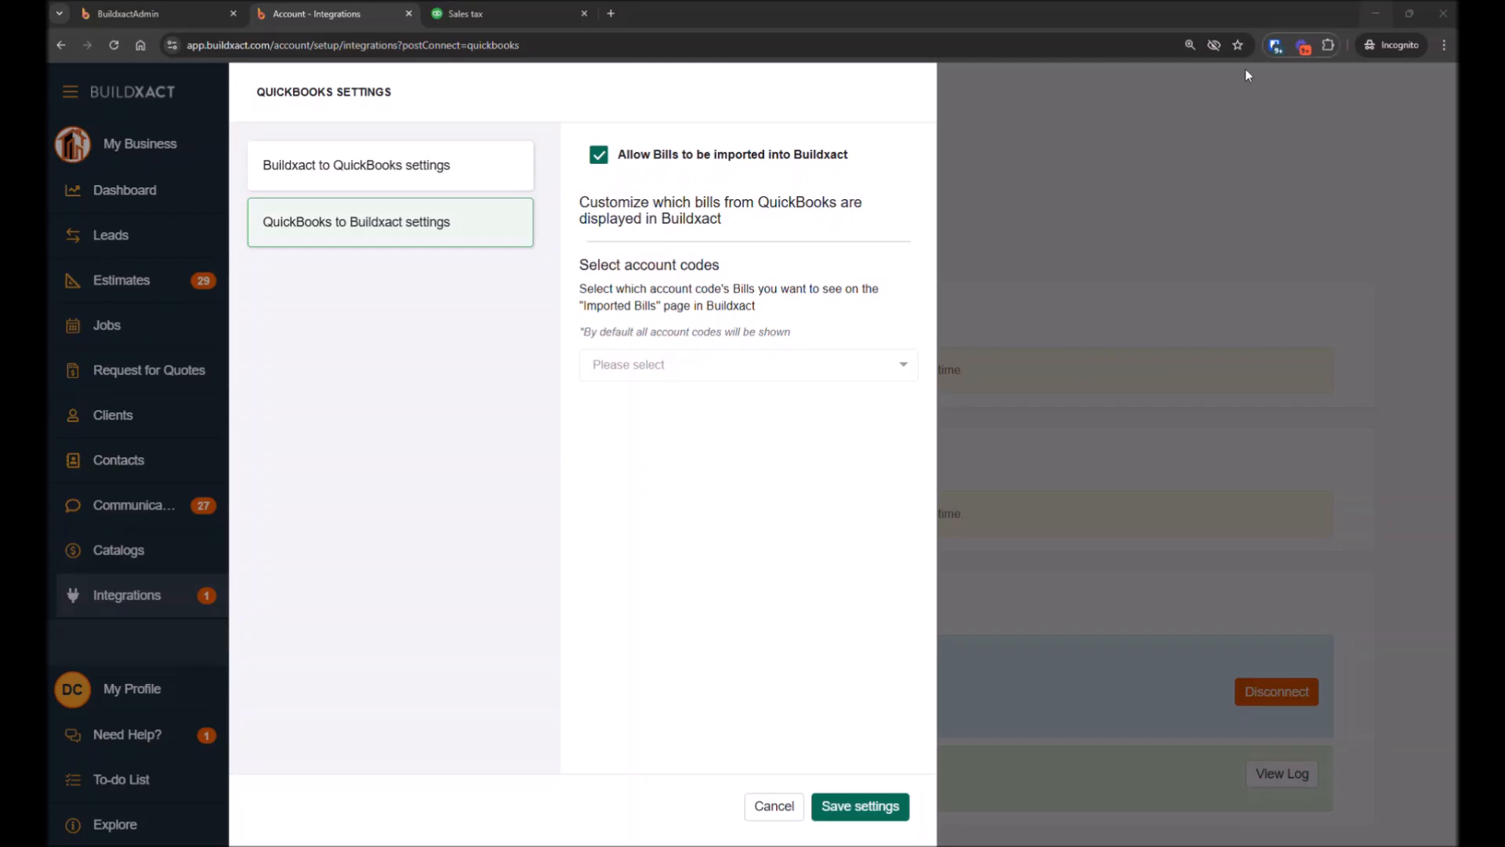
Select account codes 4 - Prepaid expenses, 13 - Freight and delivery - COS and 5 - Undeposited Funds for imported bills, then remove them
left_click(1375, 10)
left_click(710, 368)
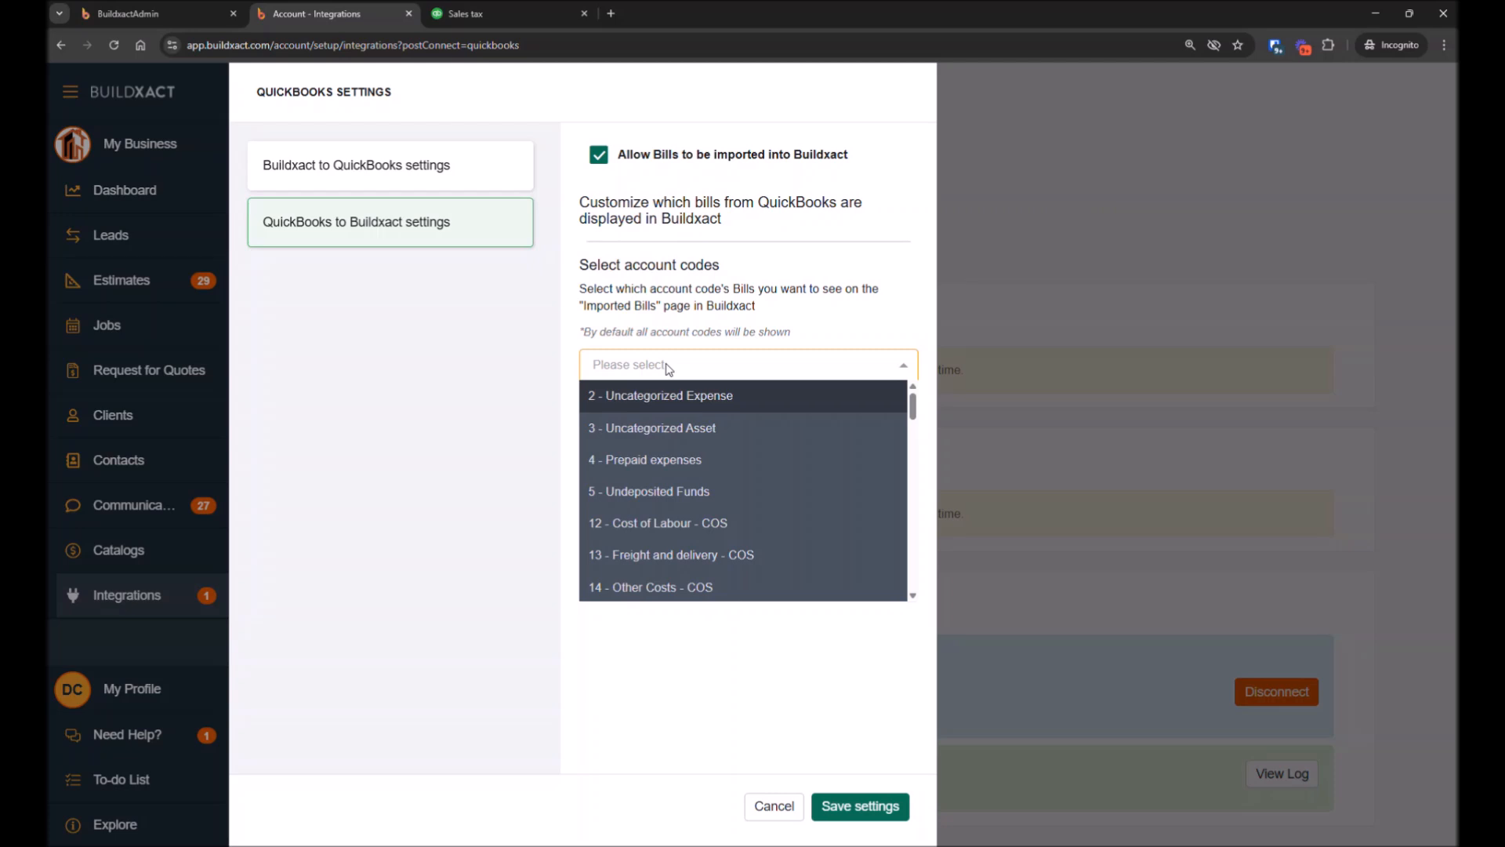
left_click(699, 461)
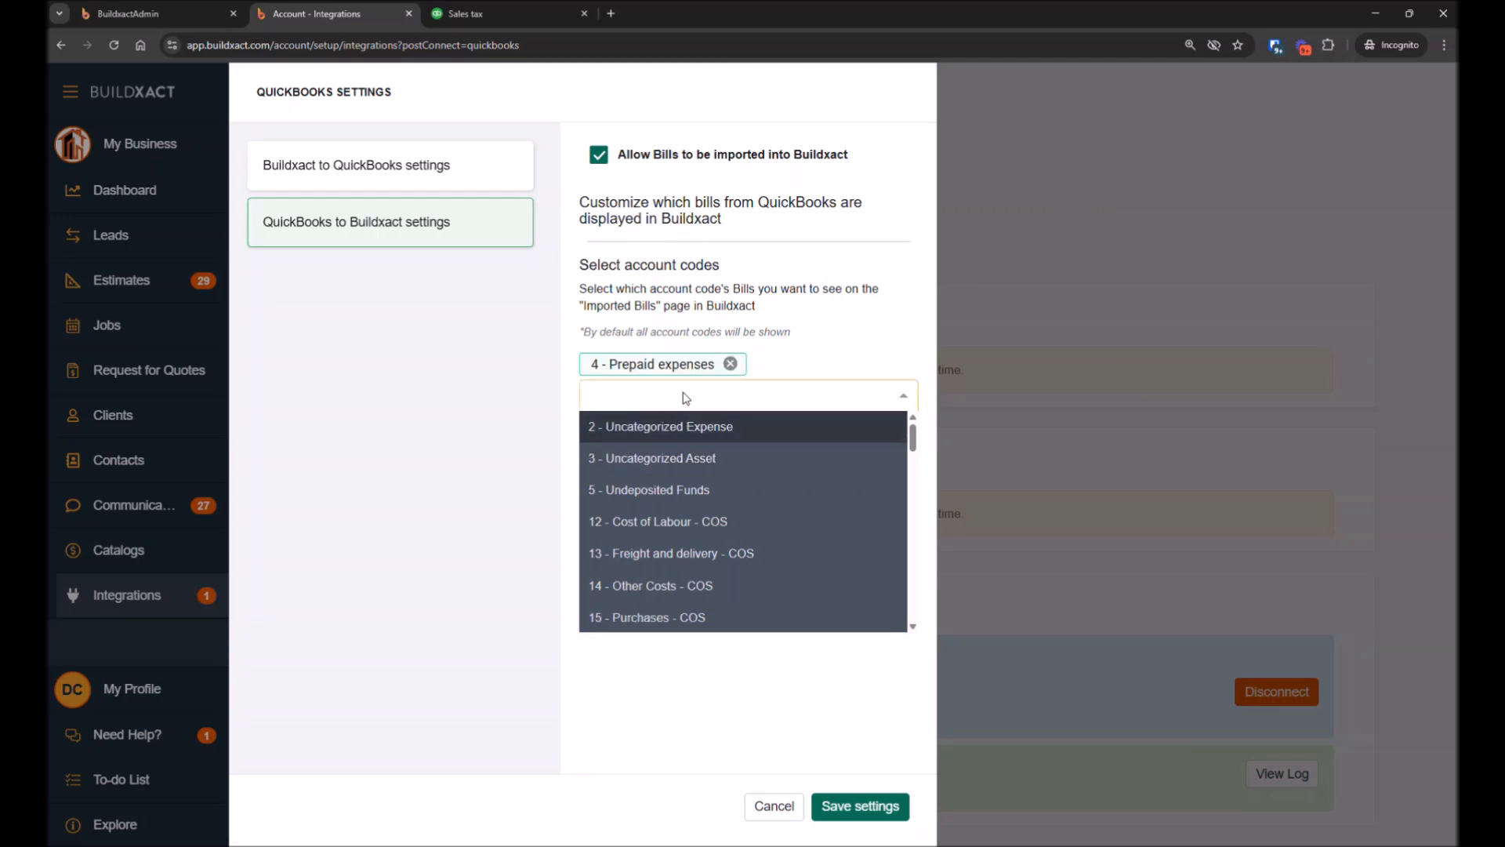
left_click(663, 553)
left_click(659, 520)
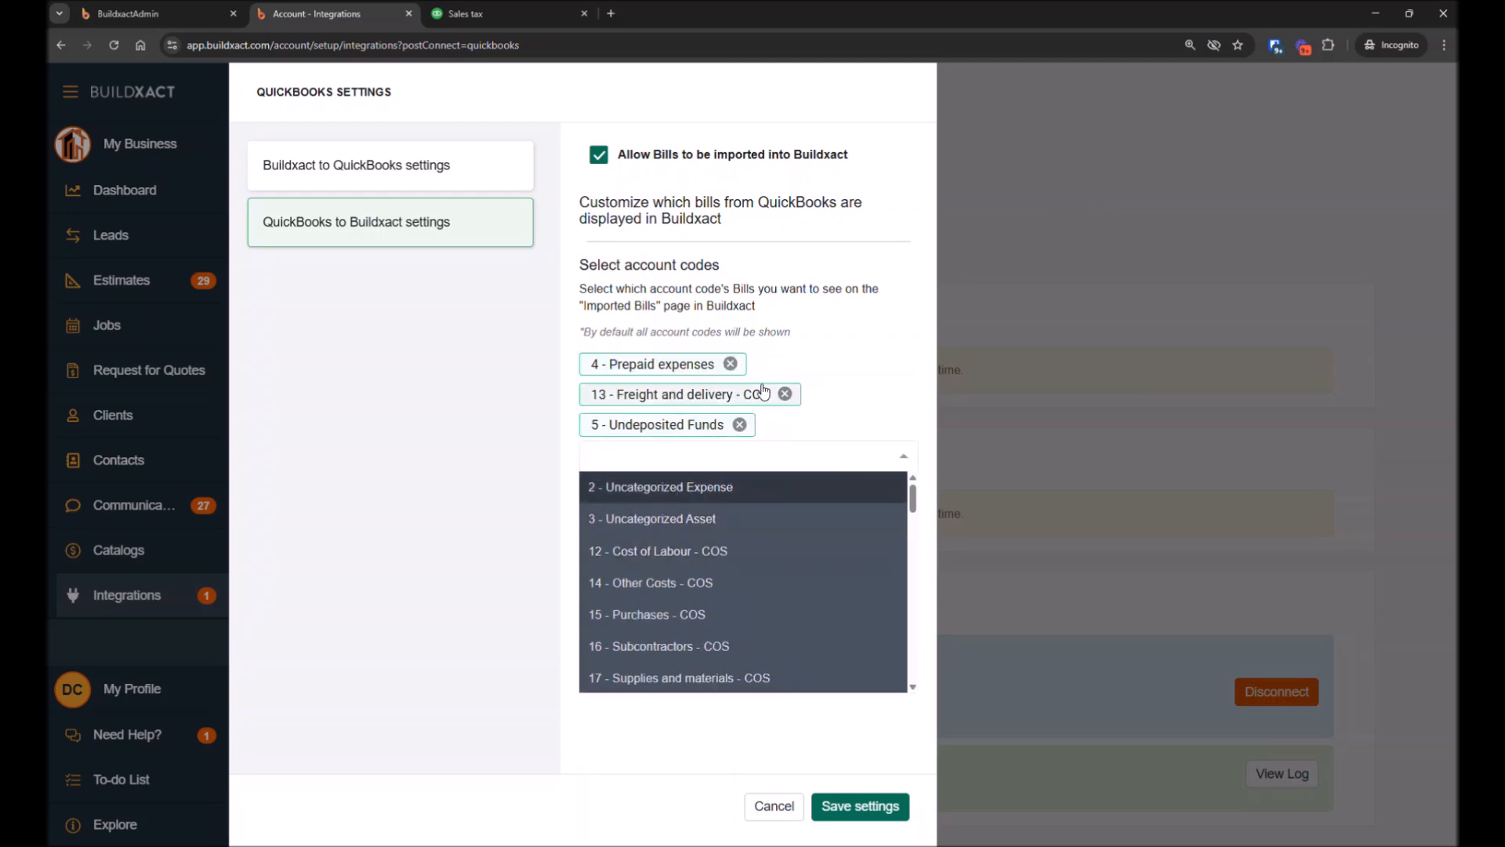
left_click(731, 364)
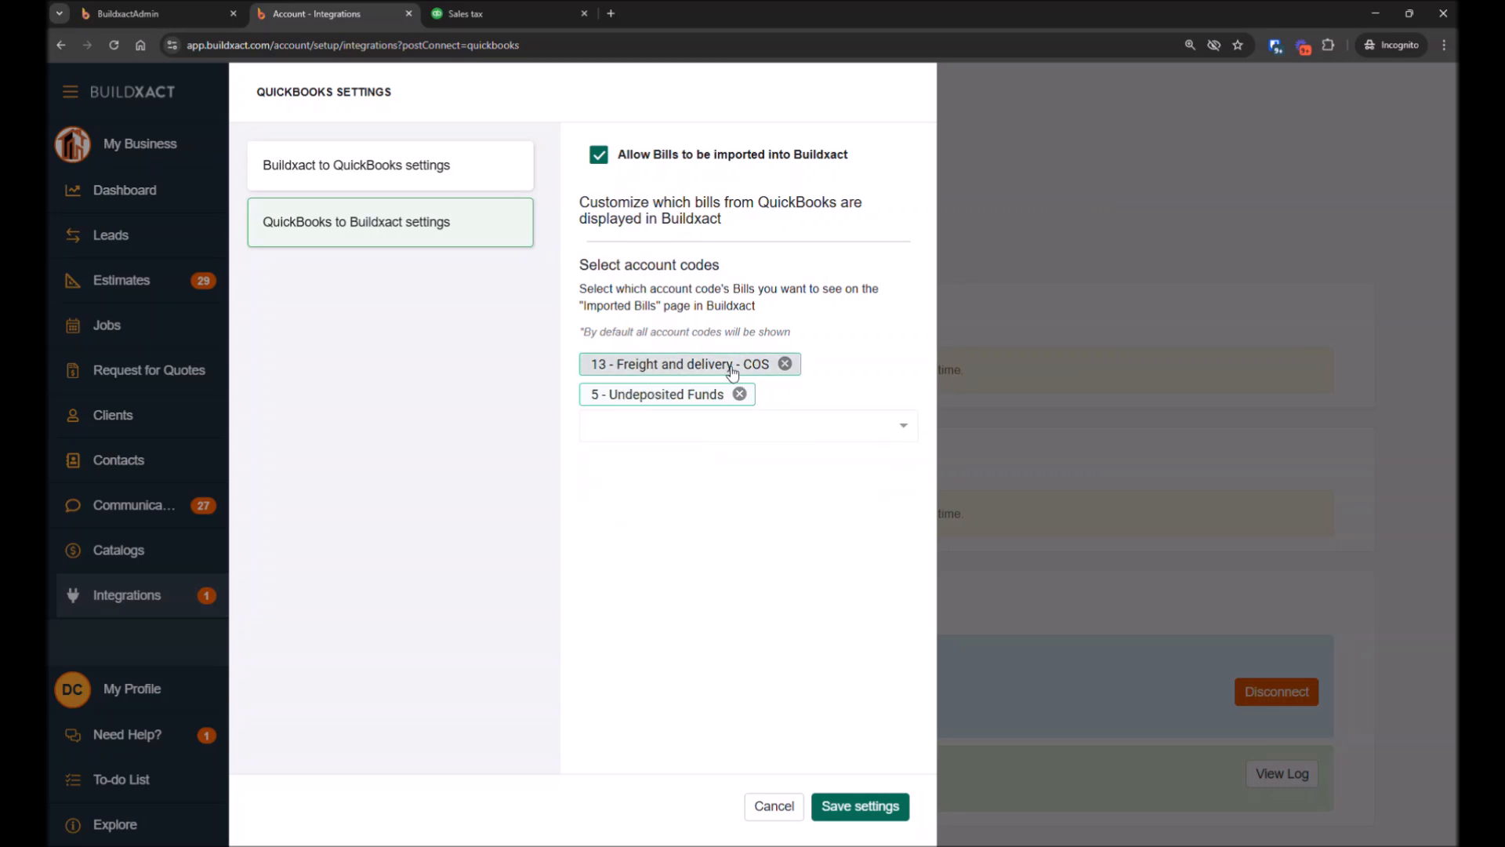
left_click(785, 364)
left_click(740, 364)
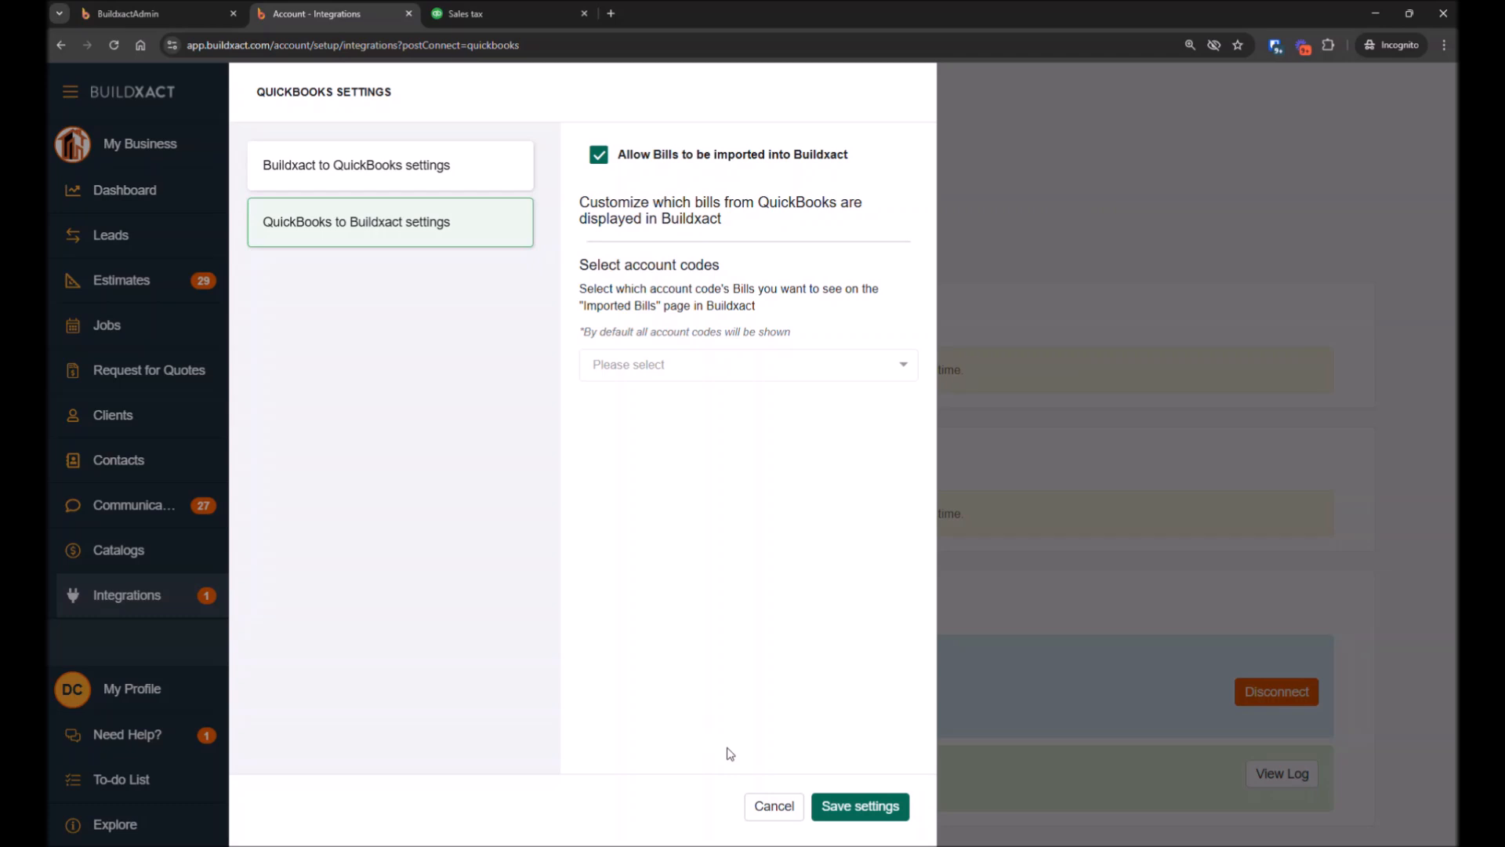
Disable importing bills into Buildxact and save the QuickBooks settings
left_click(598, 156)
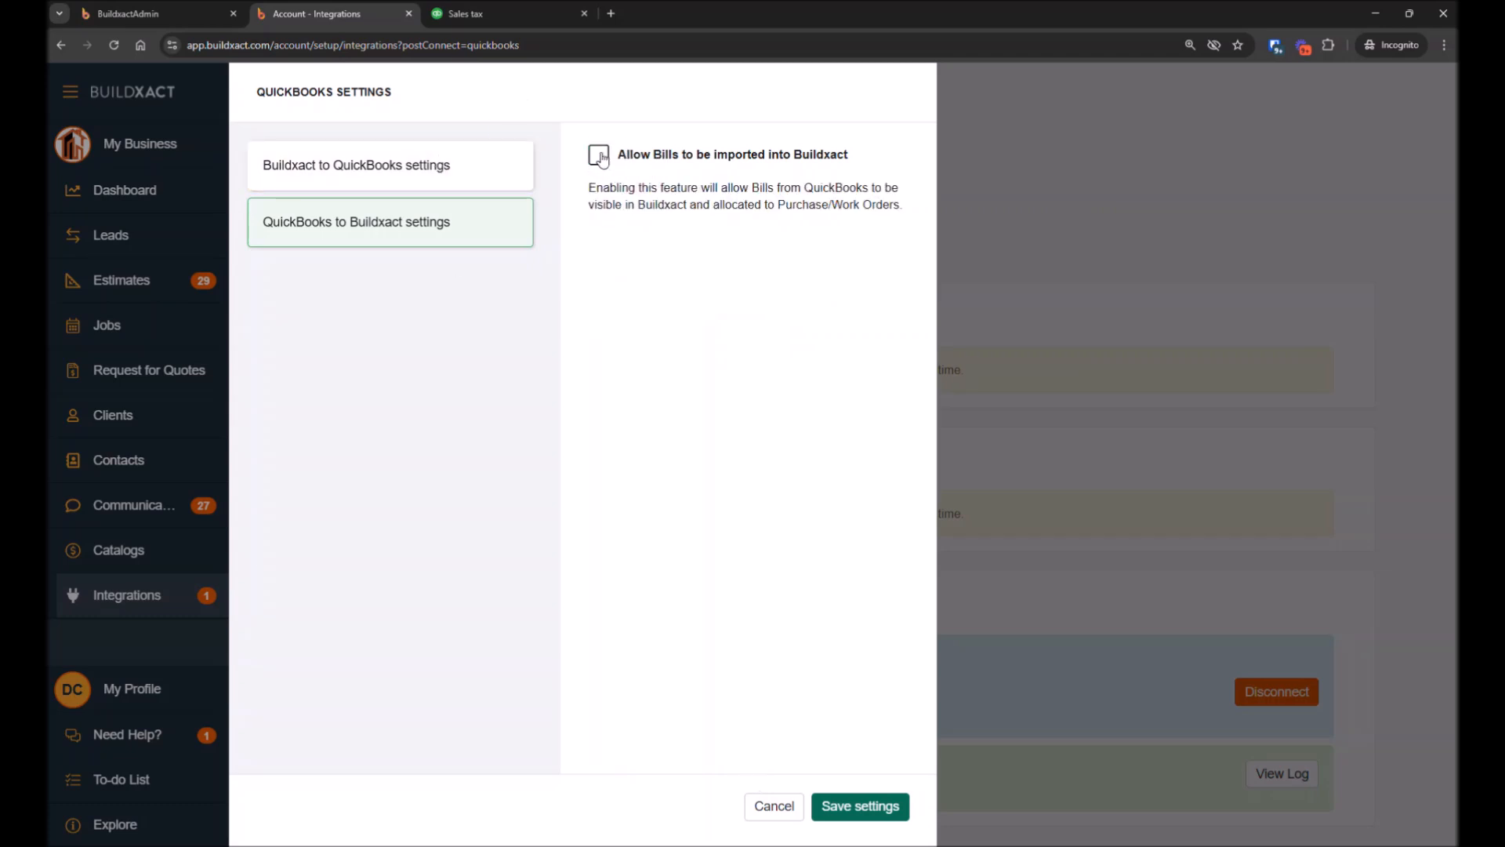
left_click(844, 809)
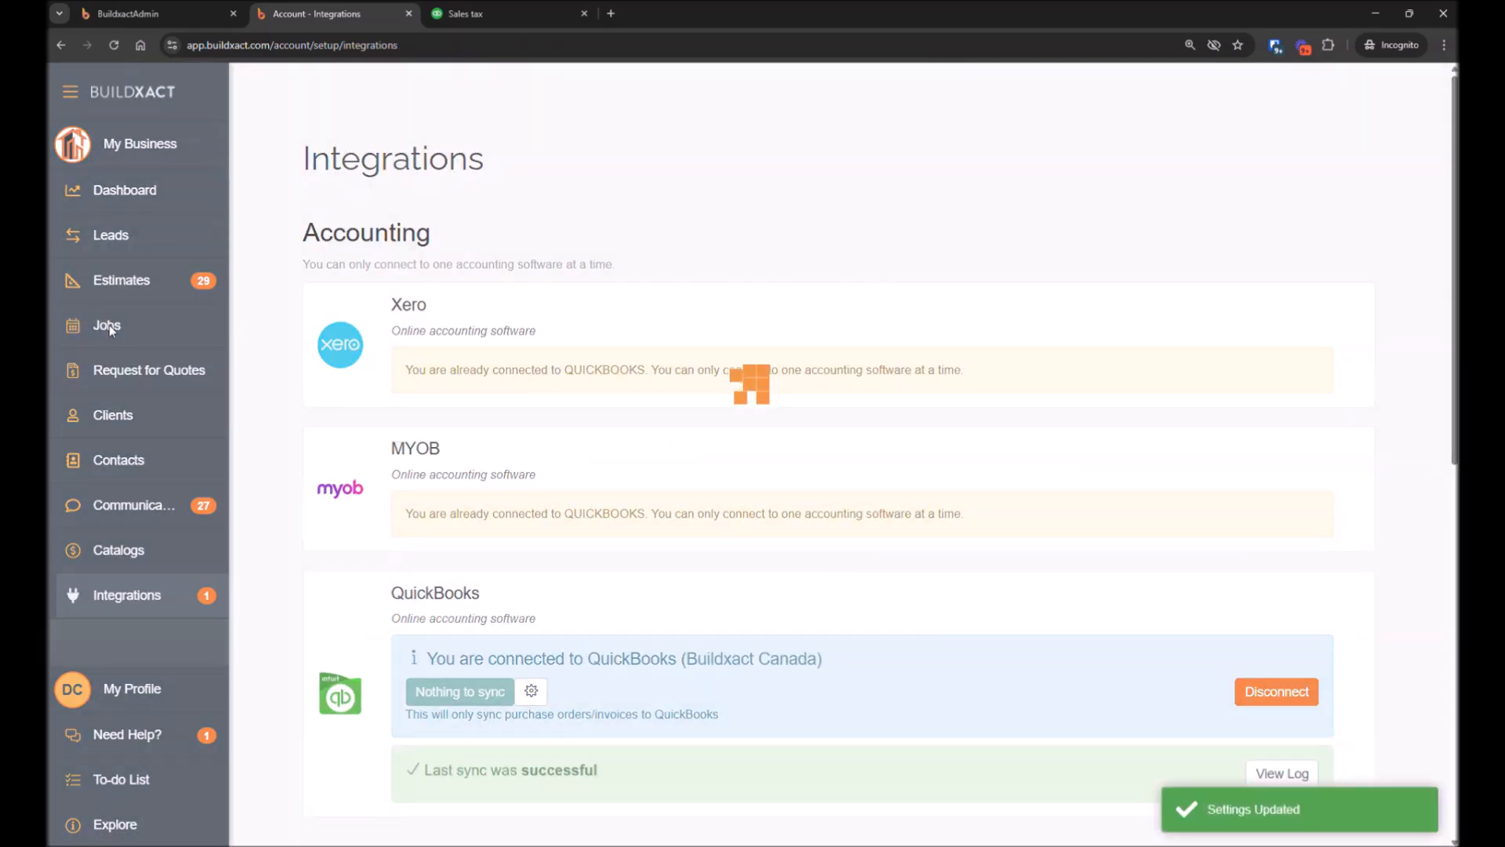
Open the Quickbooks Demo job from the jobs list
left_click(122, 325)
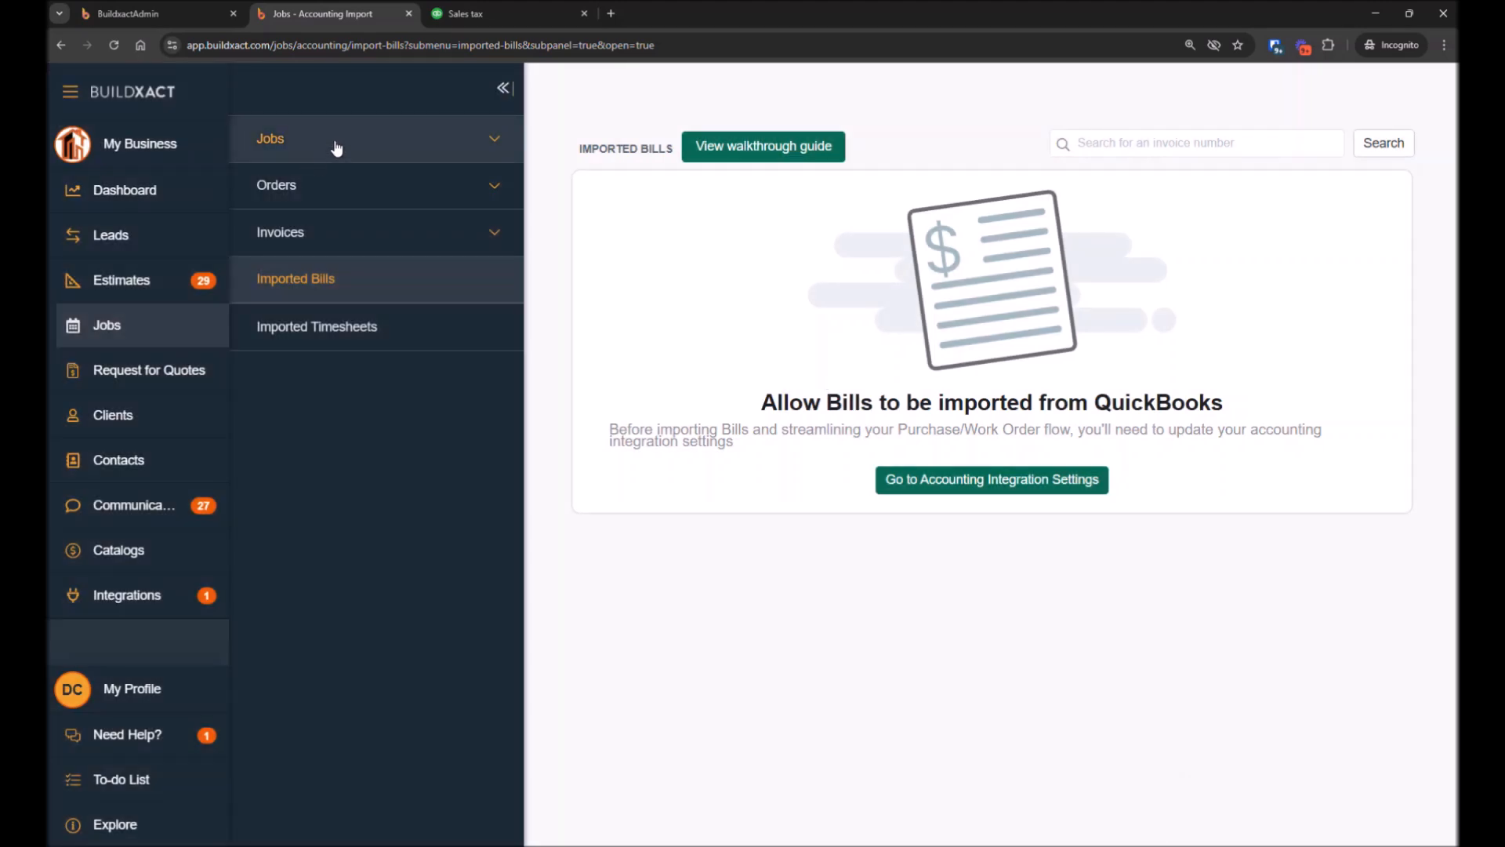
left_click(336, 144)
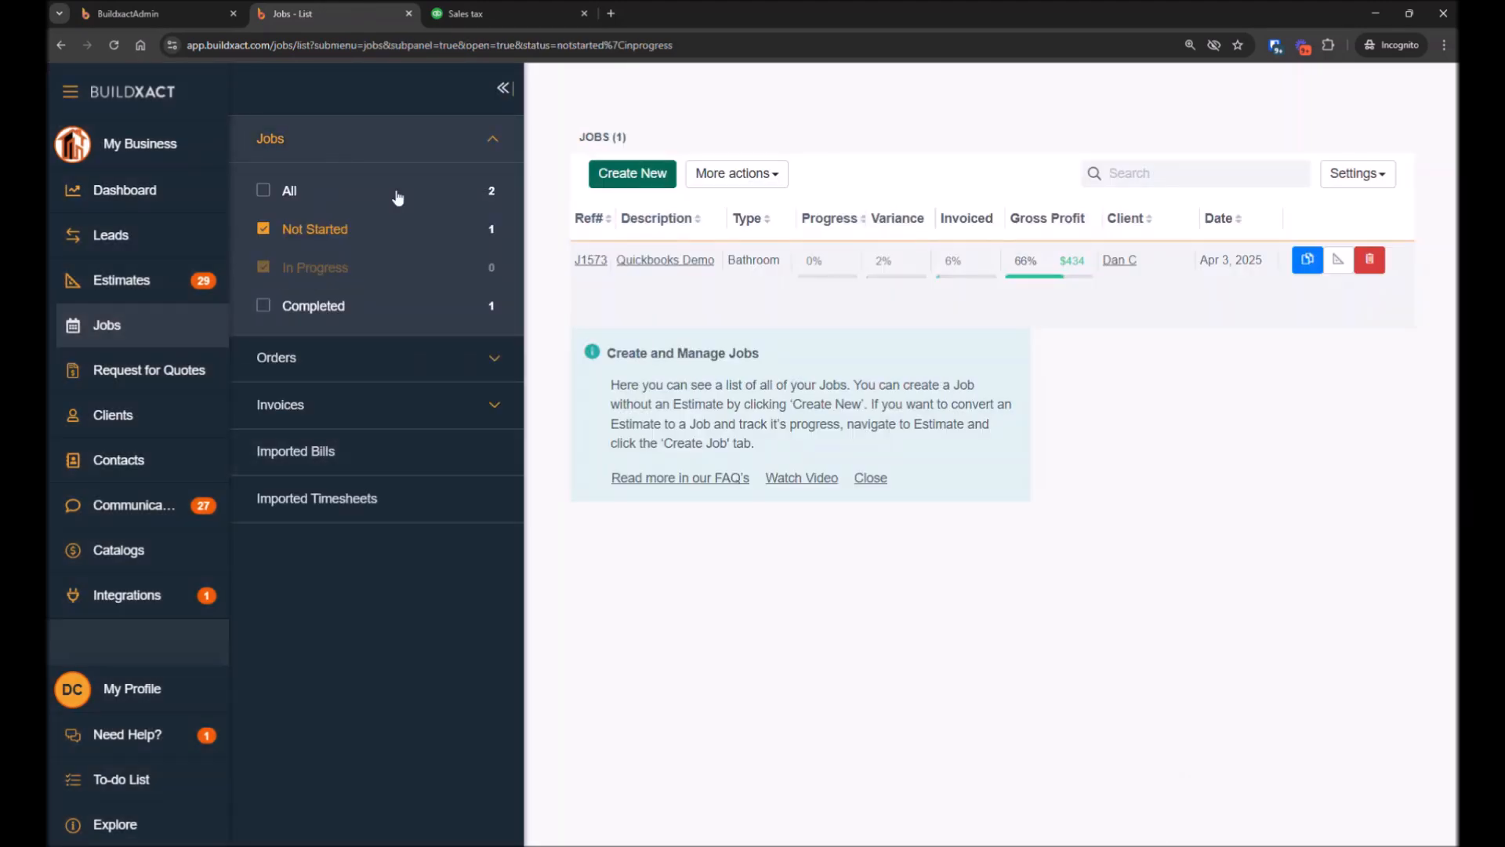
left_click(657, 261)
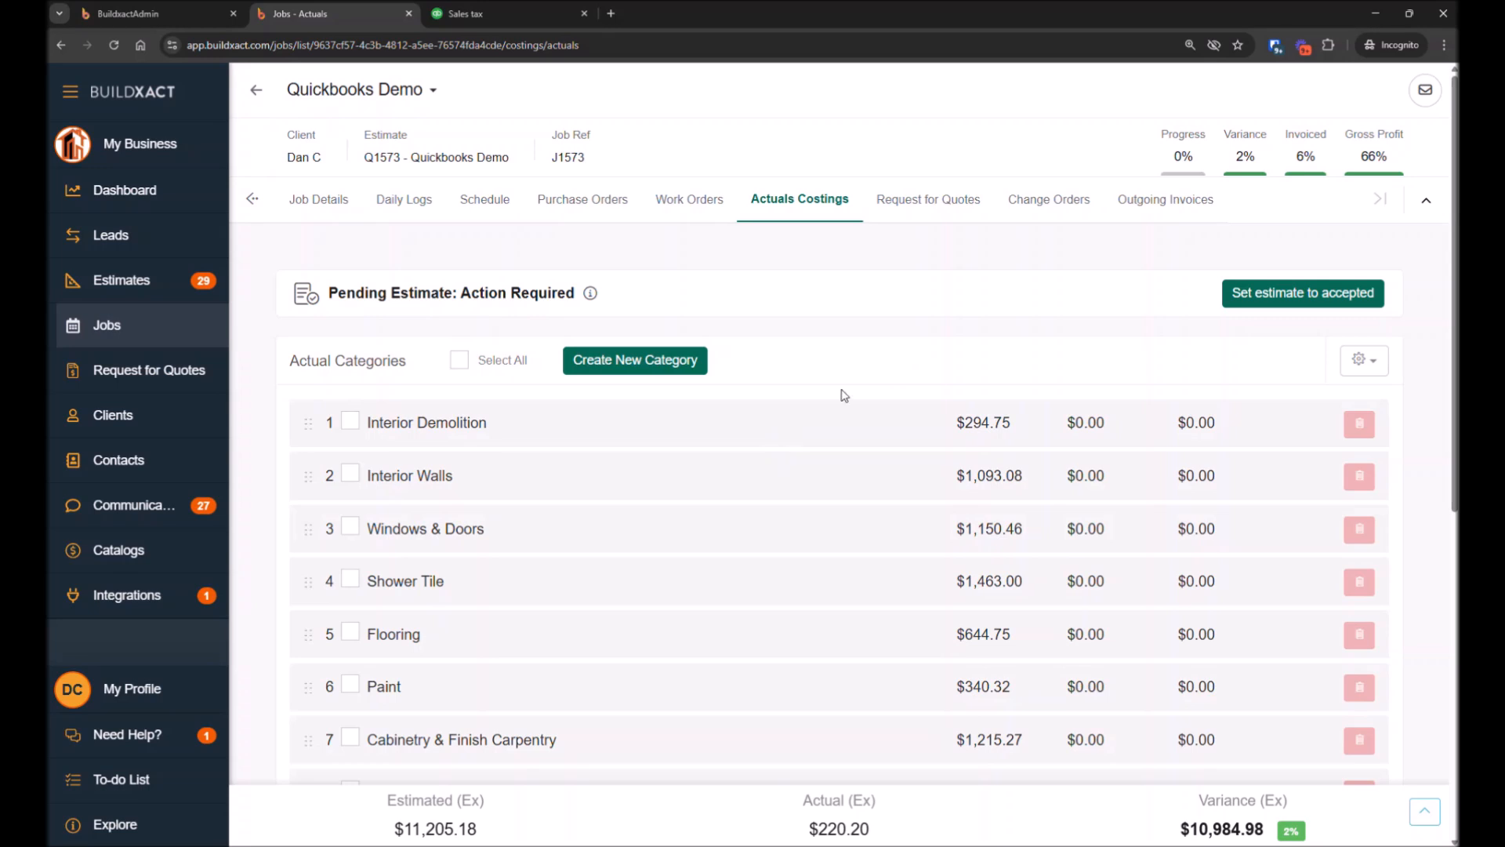
Create a purchase order for the Plumbing quote item in the job's Plumbing category
scroll(813, 457, "down", 4)
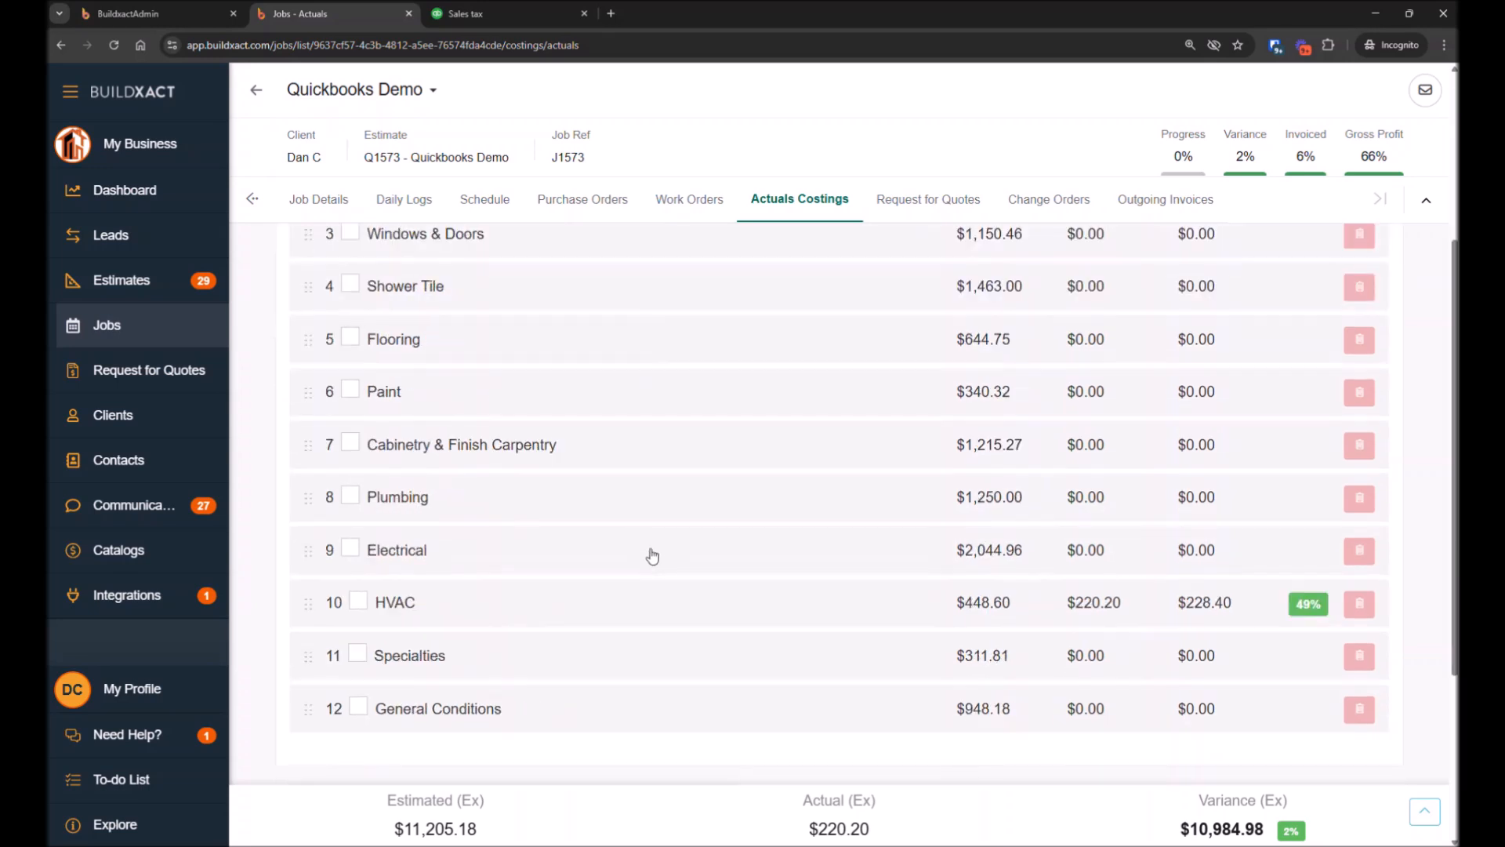
left_click(529, 504)
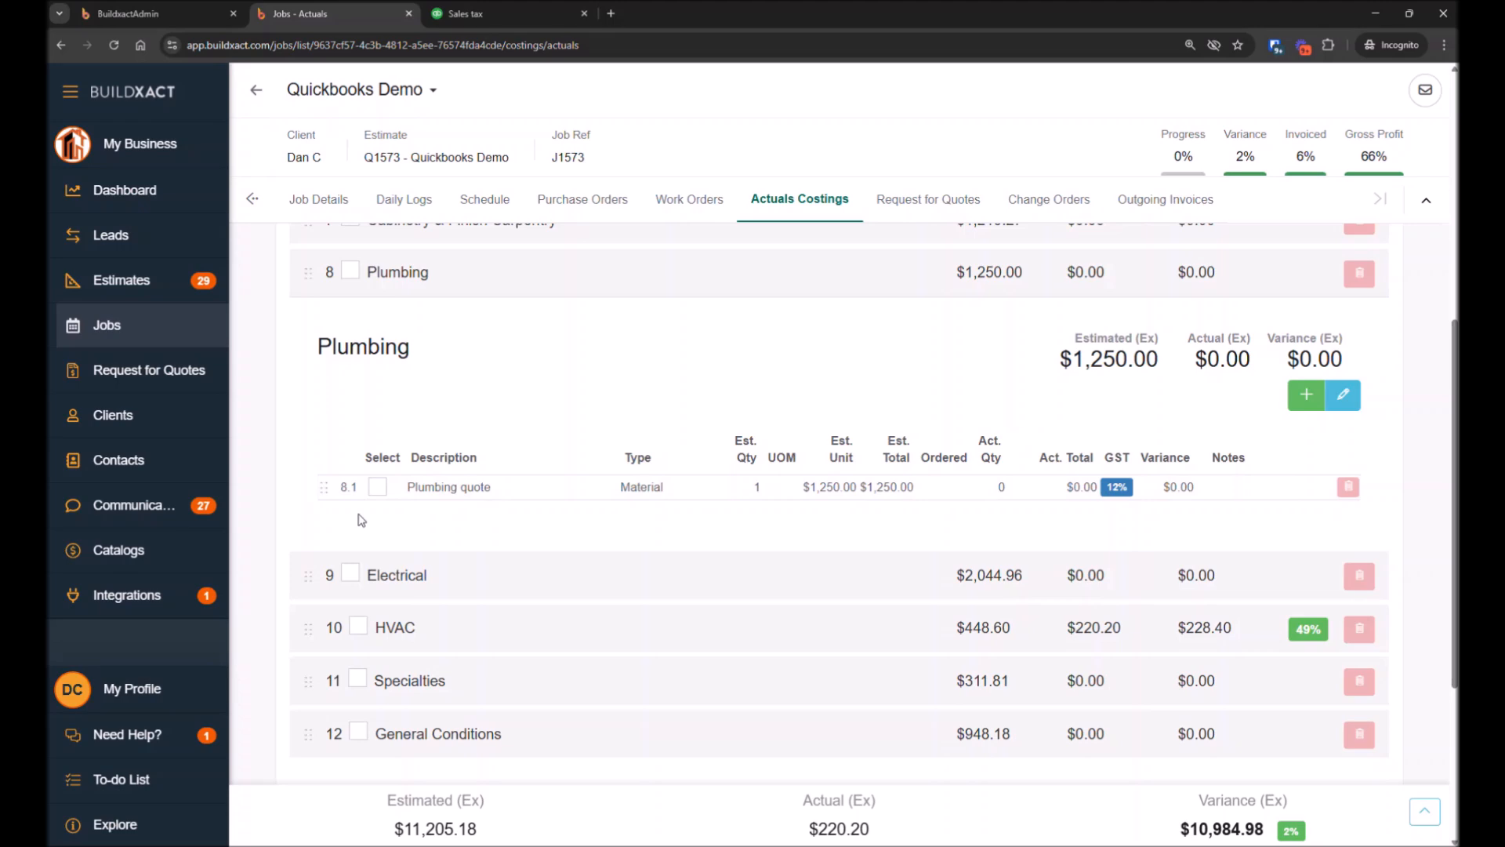
left_click(383, 492)
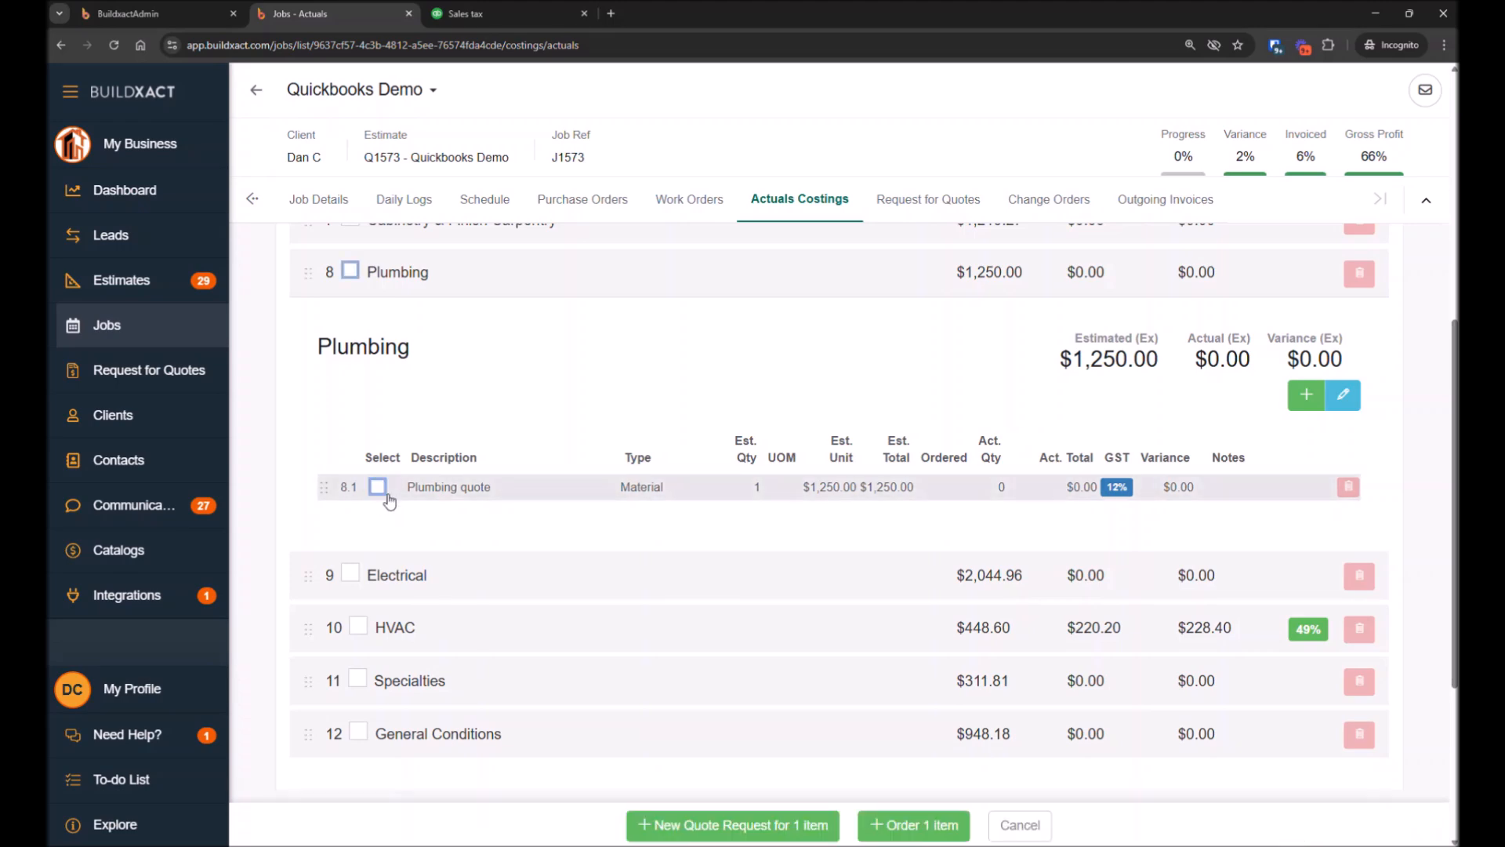
left_click(916, 828)
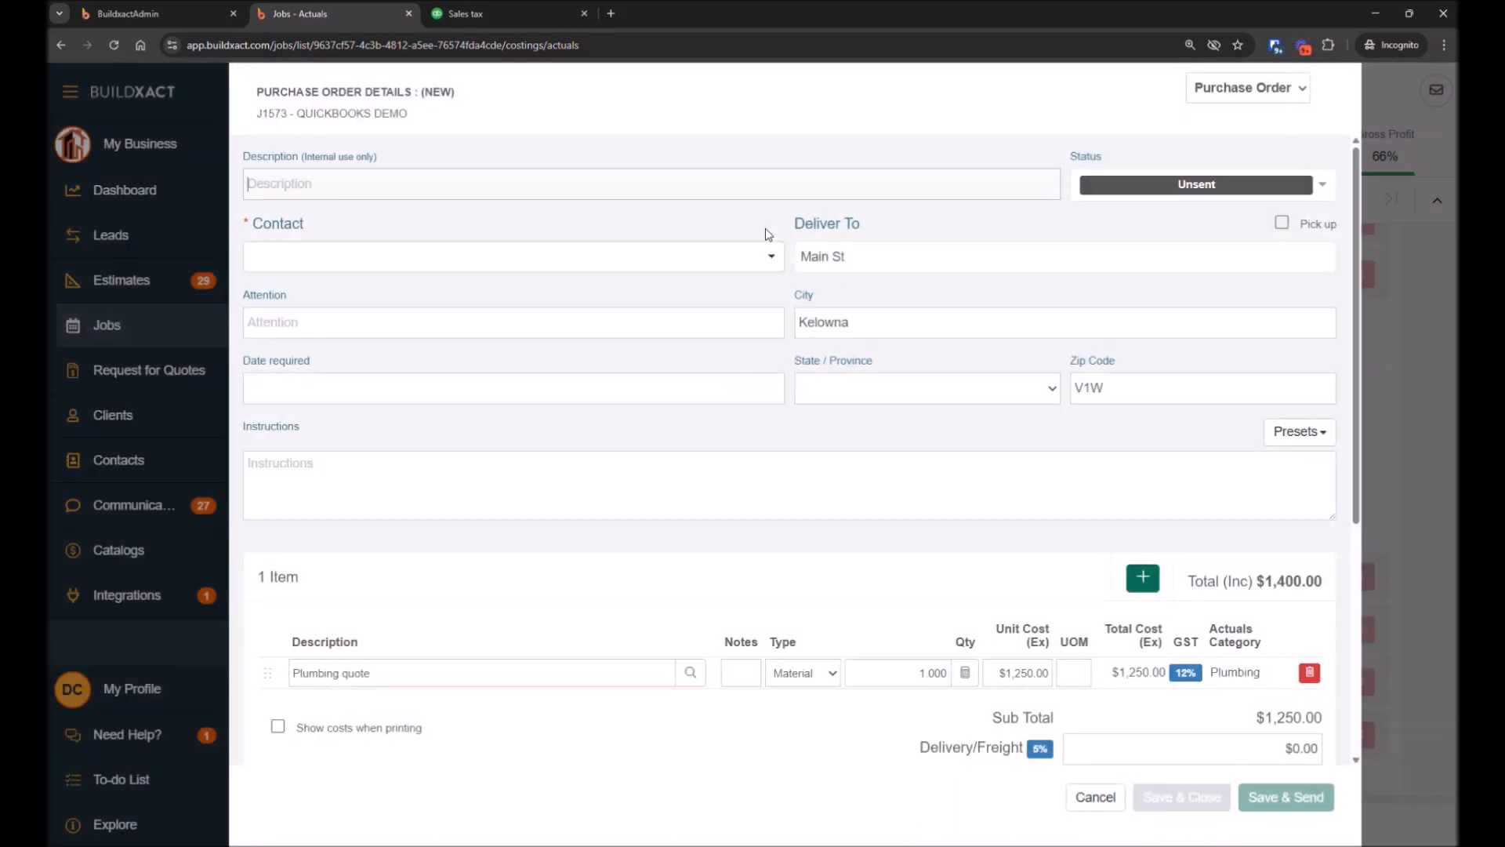
Set the purchase order description to Plumbing and choose the GHP Plumbing & Civil contact
left_click(1158, 191)
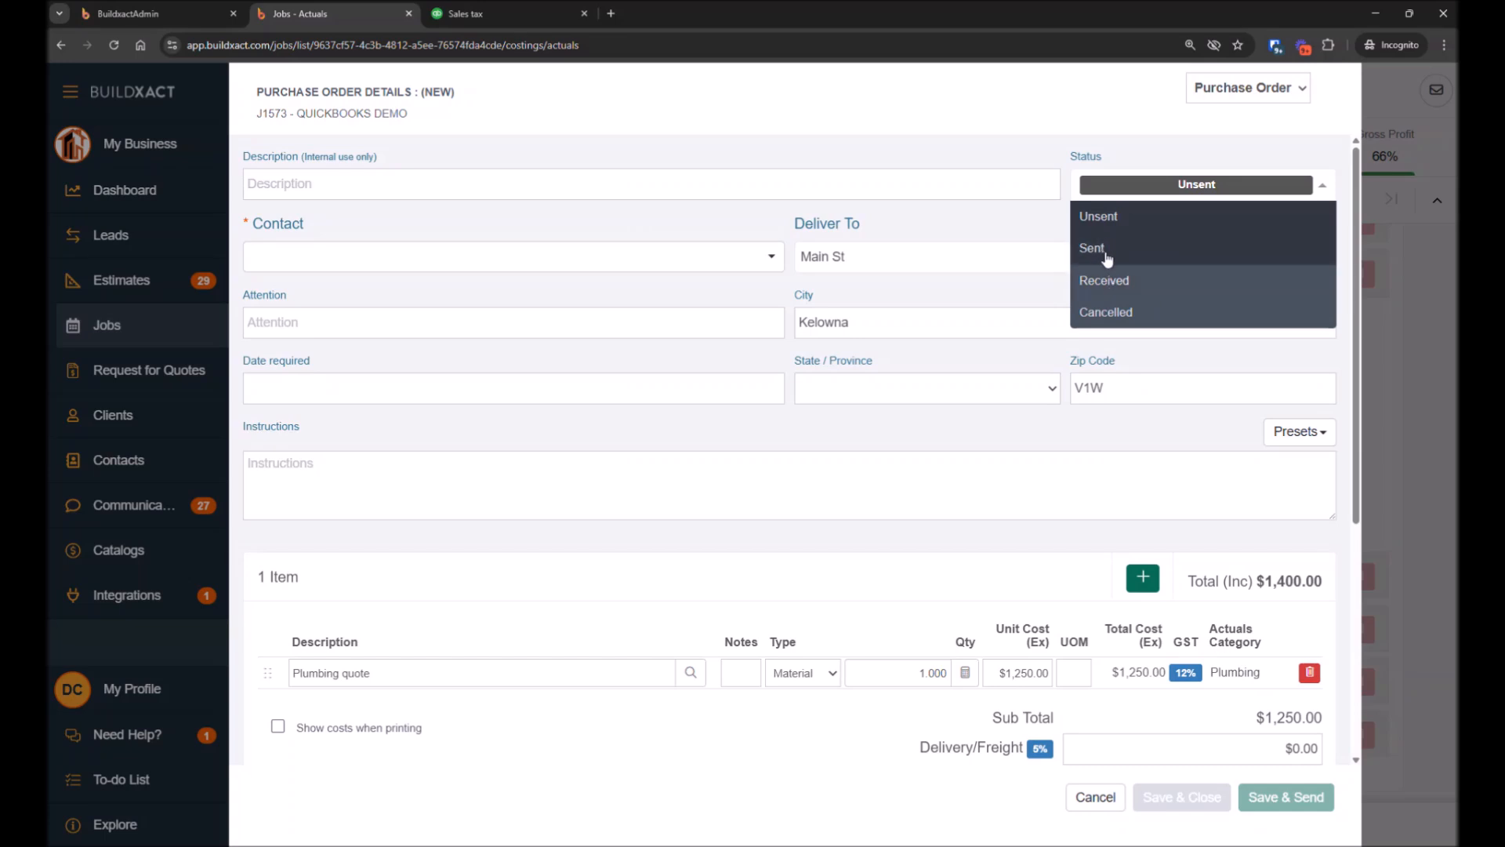
left_click(380, 191)
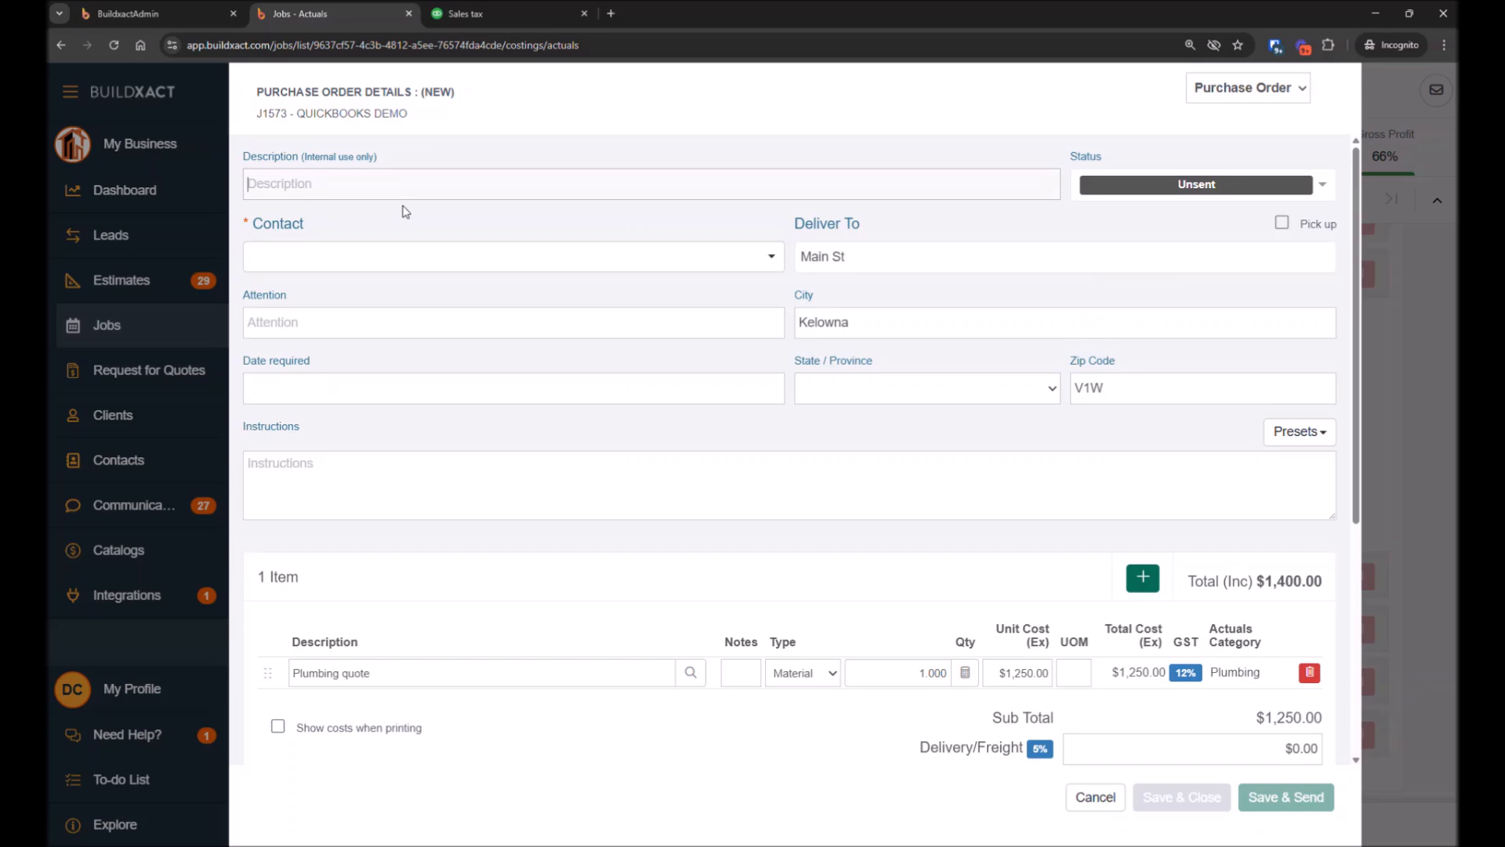
type("Plumbing")
left_click(417, 259)
type("pl")
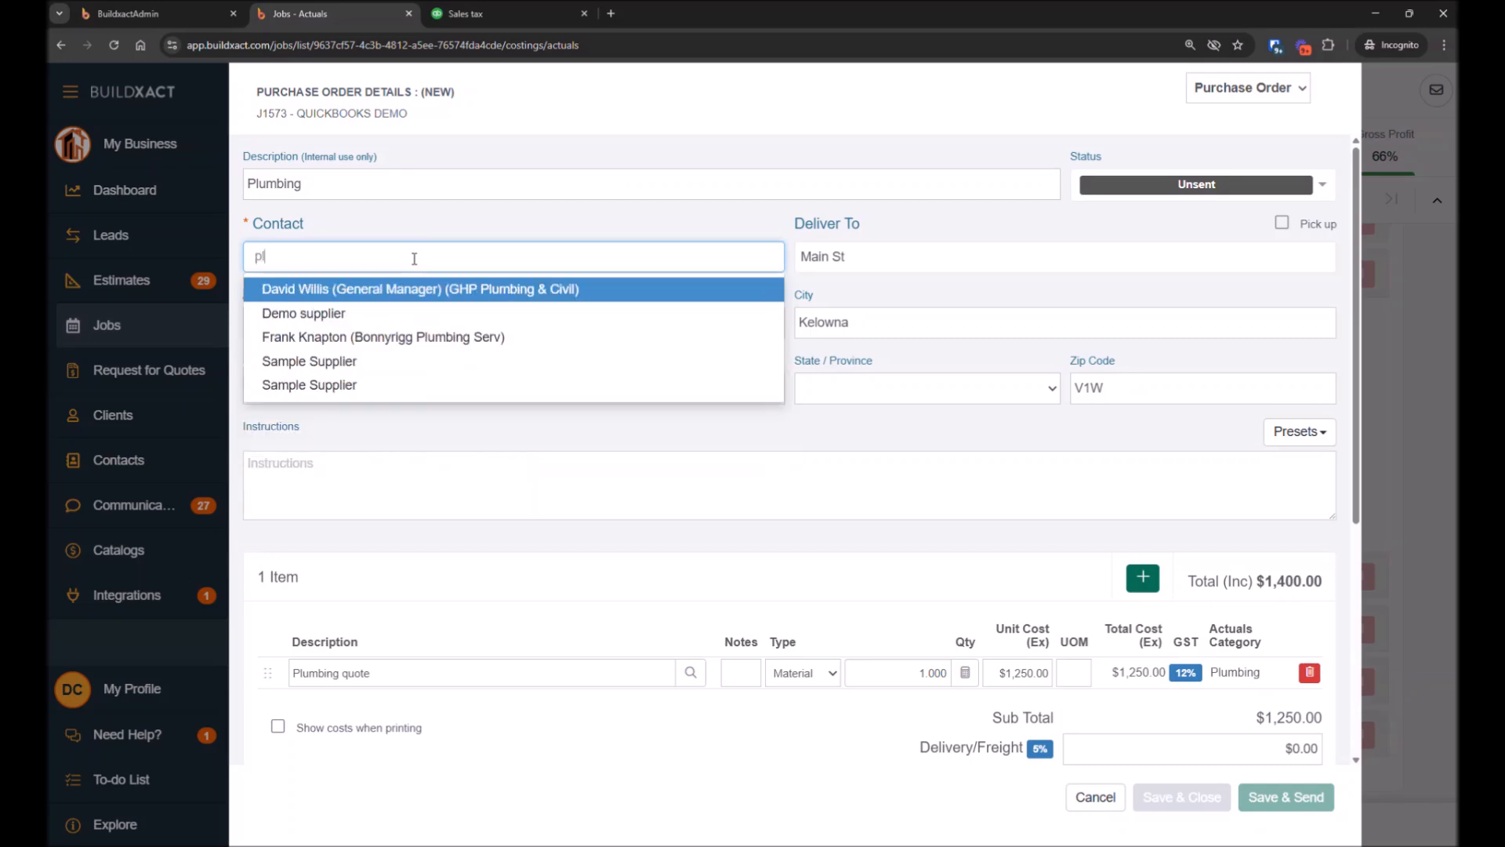
left_click(361, 298)
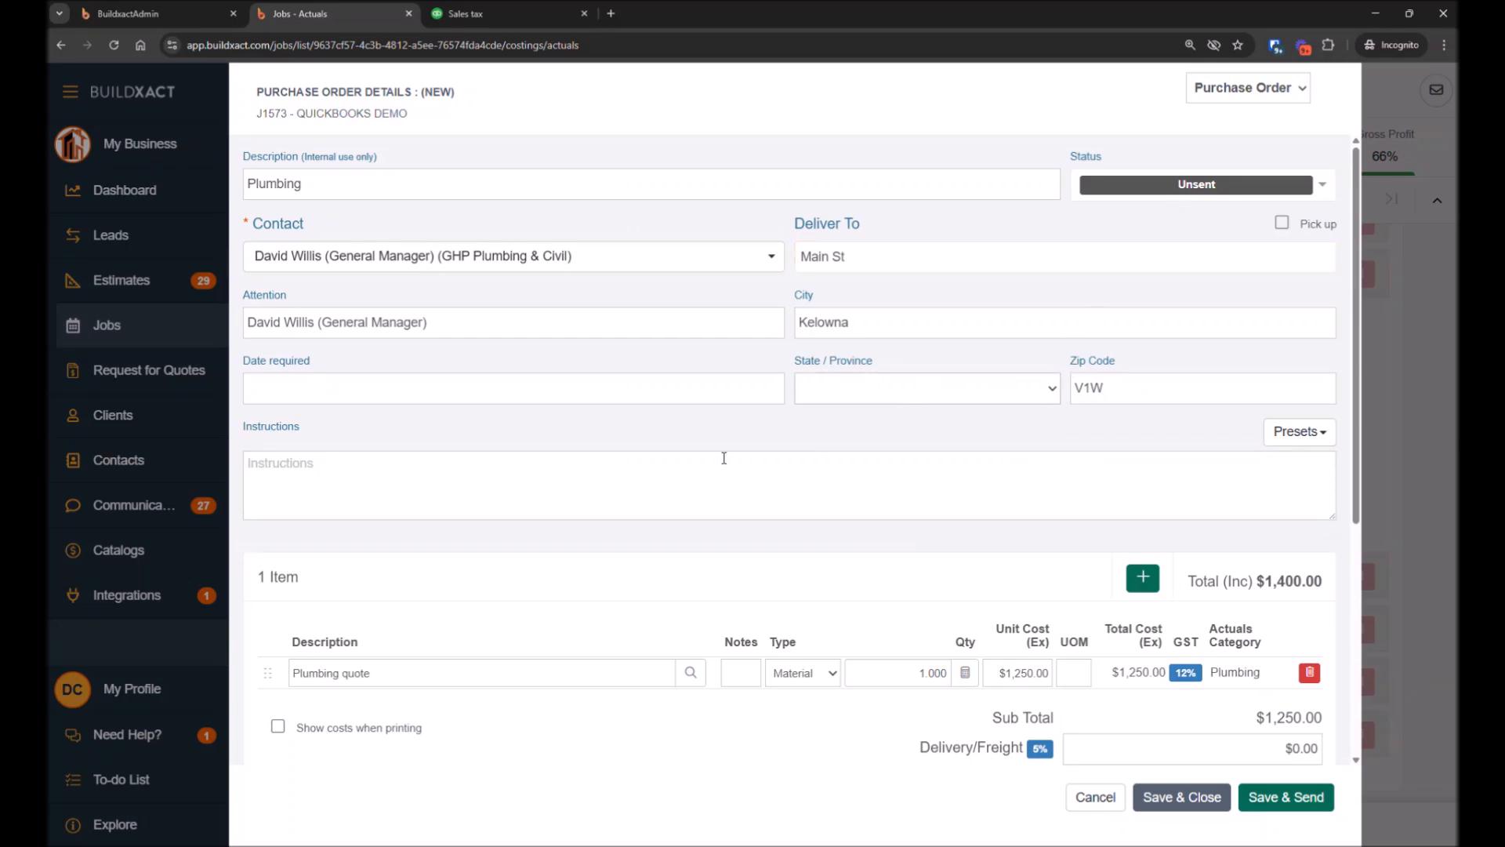
Set the purchase order status to Received and enter 123456 as the invoice reference number
left_click(1179, 183)
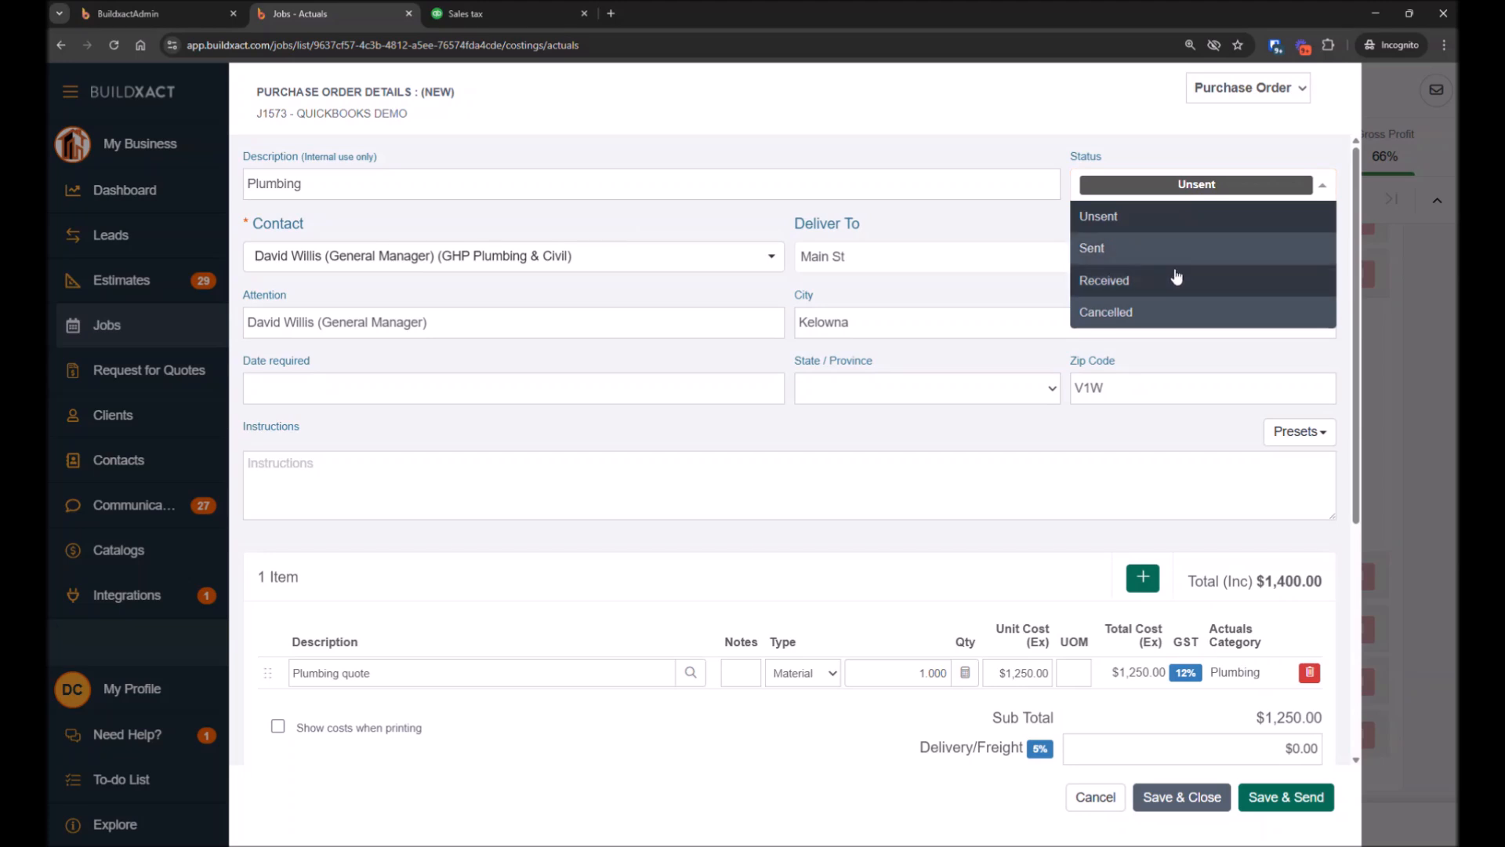
left_click(1180, 270)
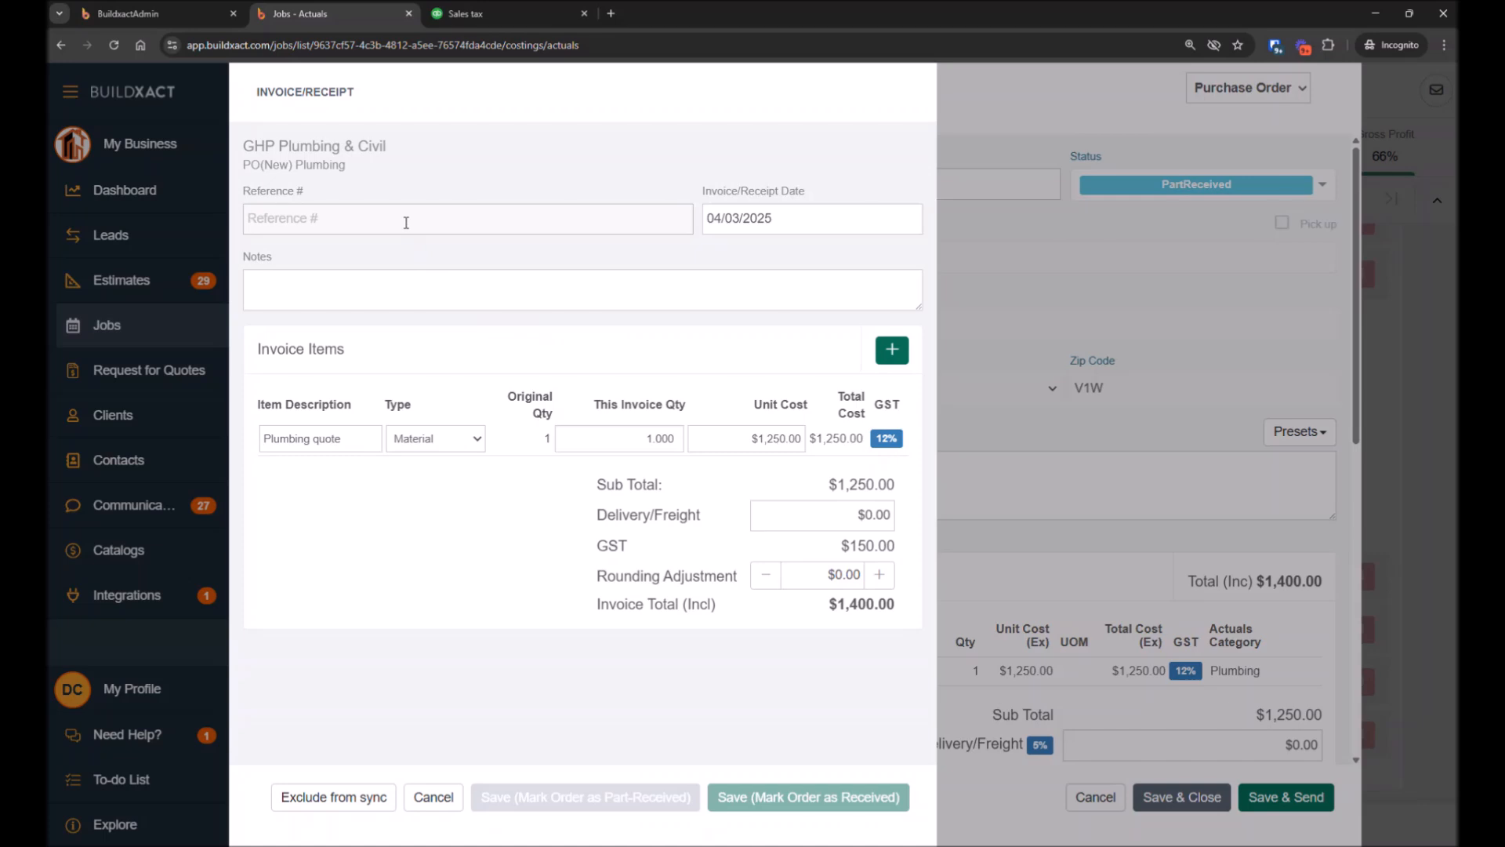
type("123456")
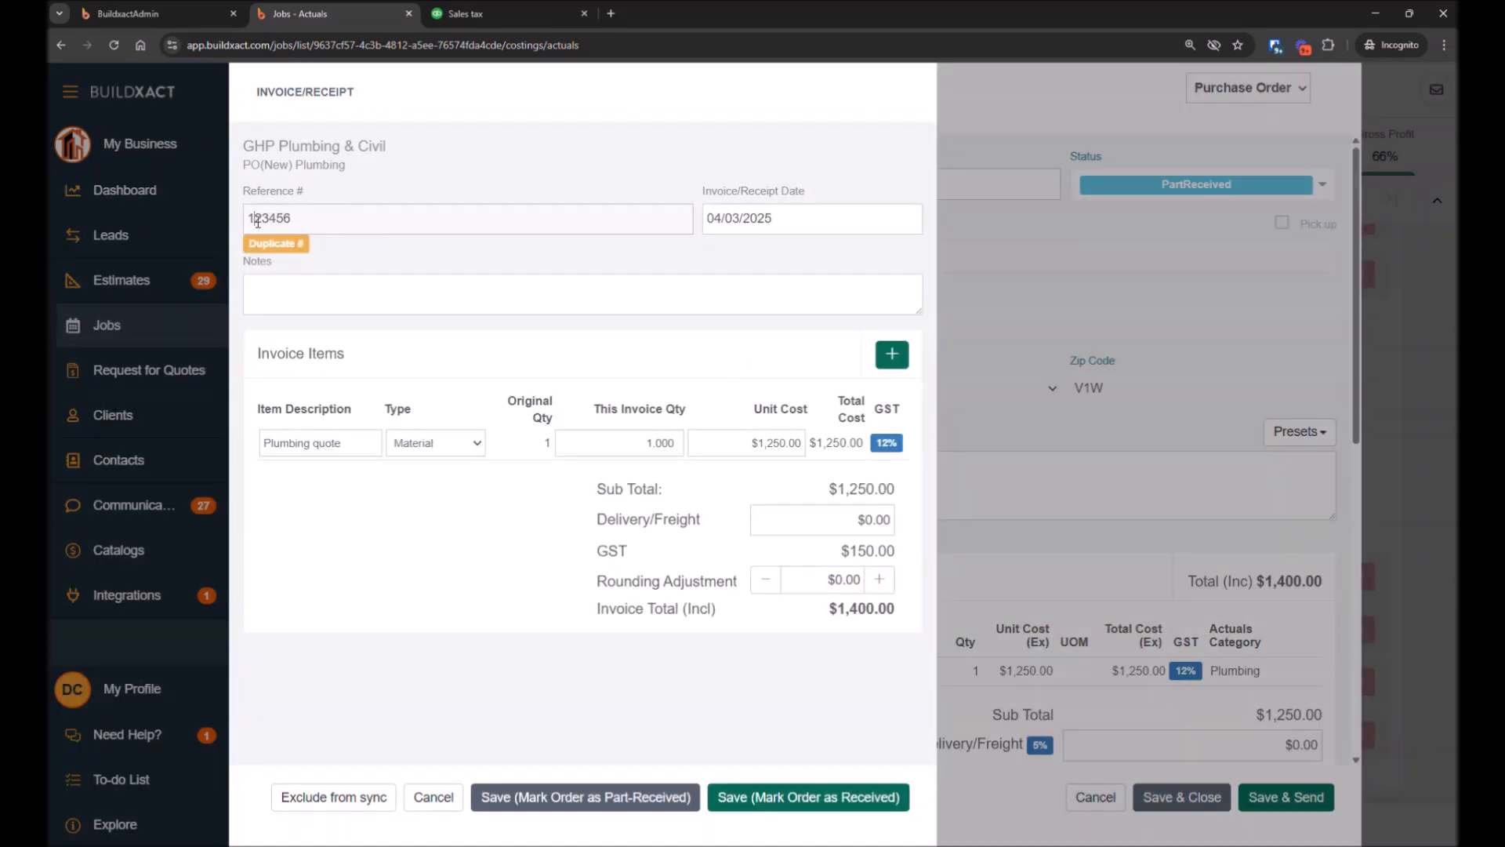
double_click(258, 220)
left_click(356, 219)
Re-enter the reference number as 123456 and save the receipt, marking the order as received
key("ctrl+a")
key("BackSpace")
type("...1234")
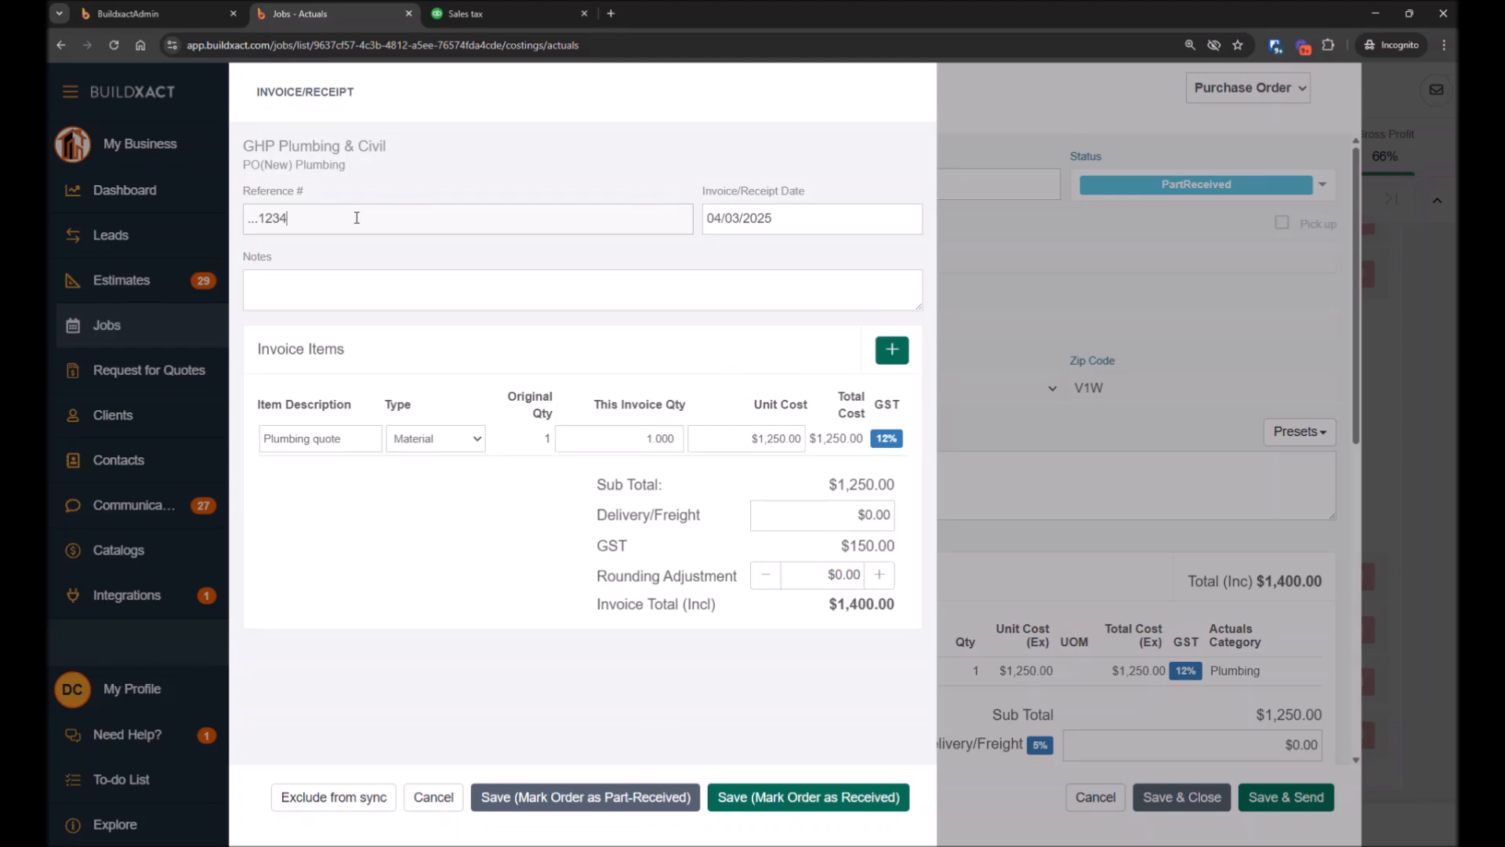
key("BackSpace")
key("BackSpace")
key("BackSpace")
key("BackSpace")
key("BackSpace")
key("BackSpace")
key("BackSpace")
type("123456")
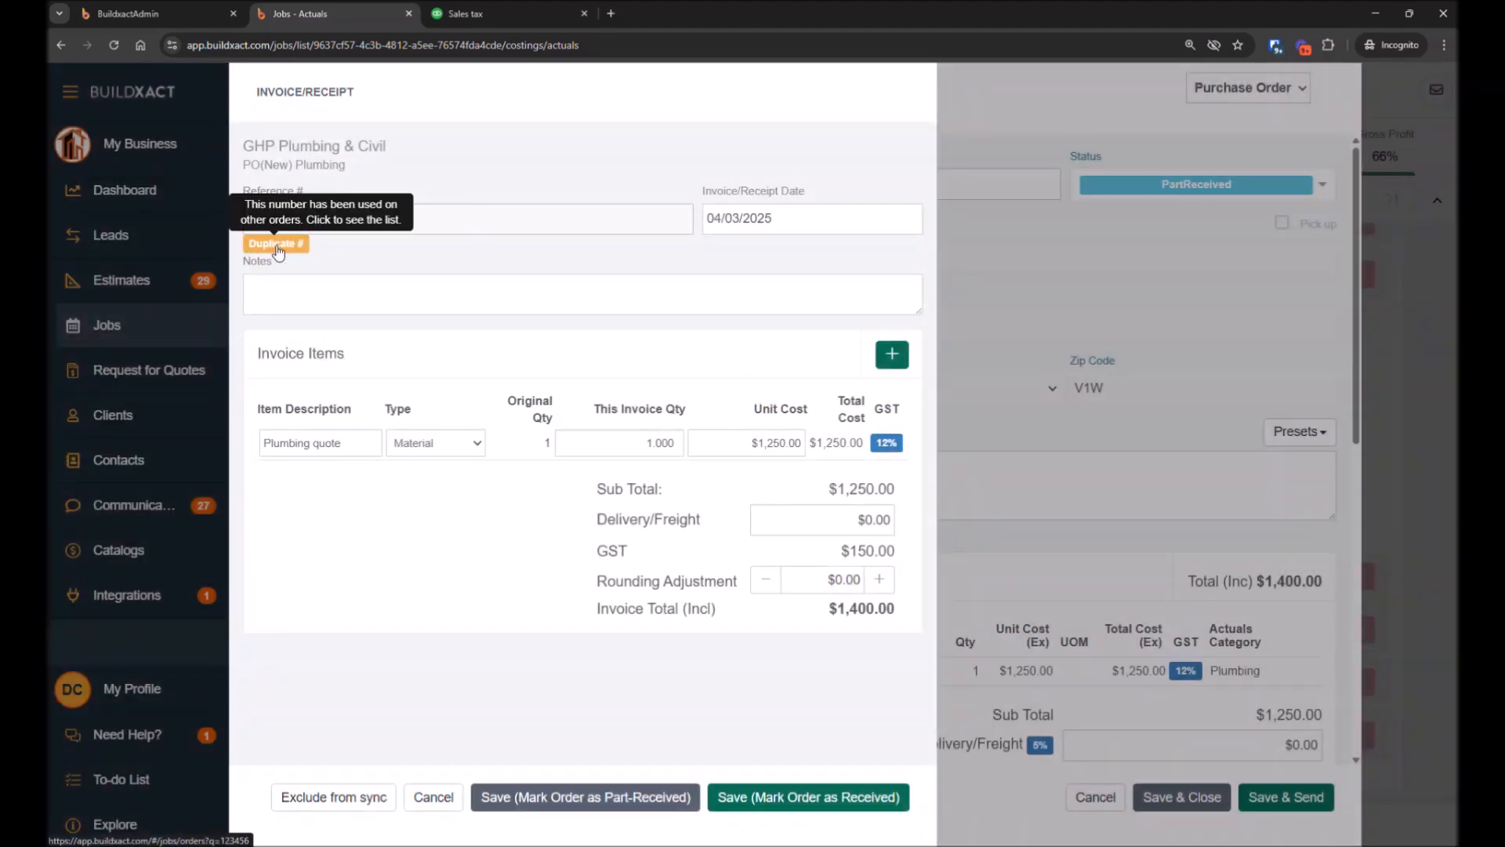
mouse_move(281, 249)
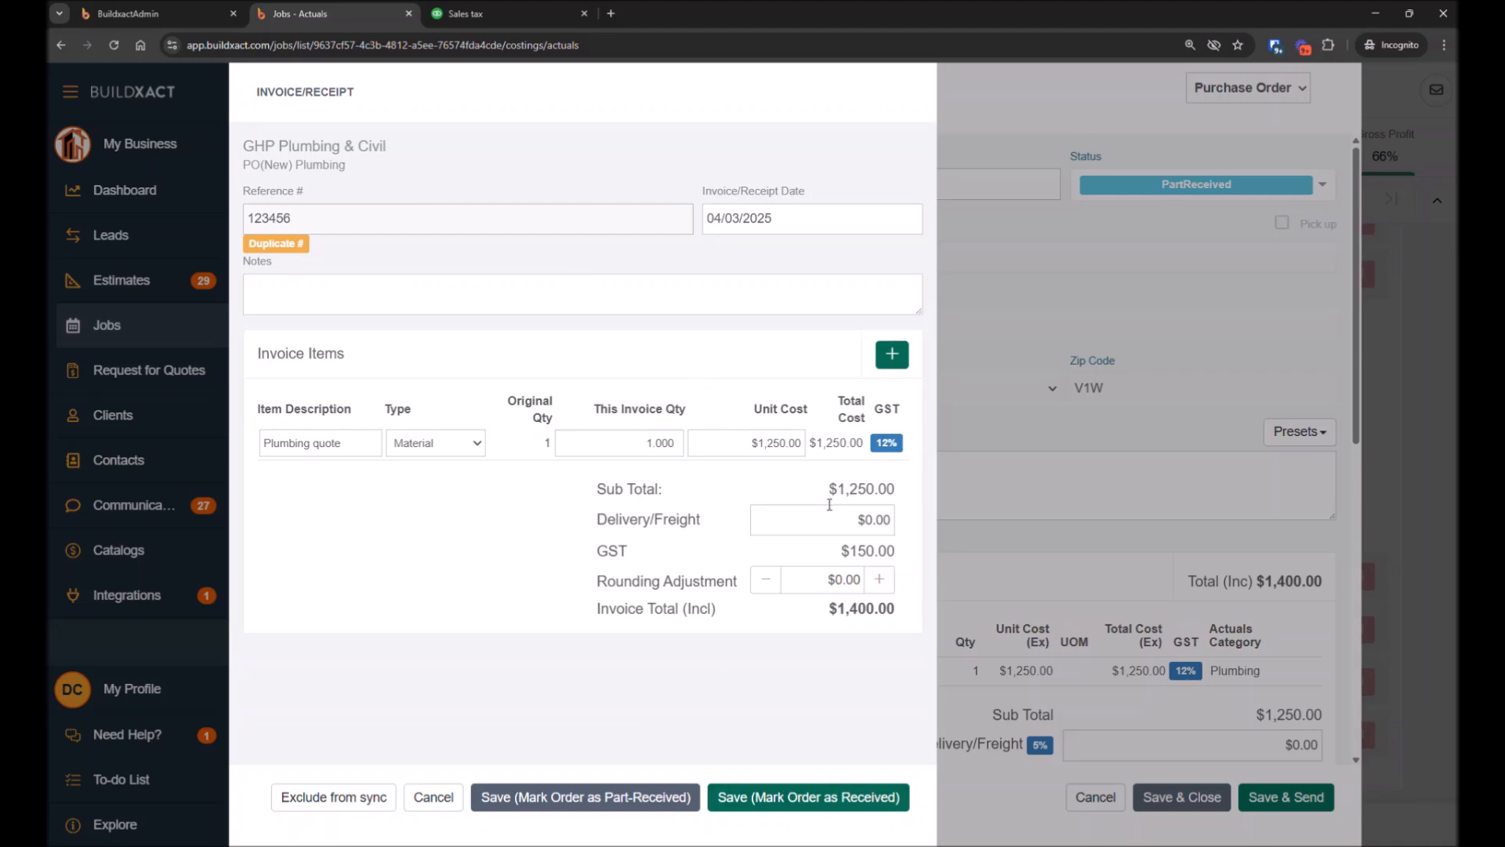
left_click(806, 798)
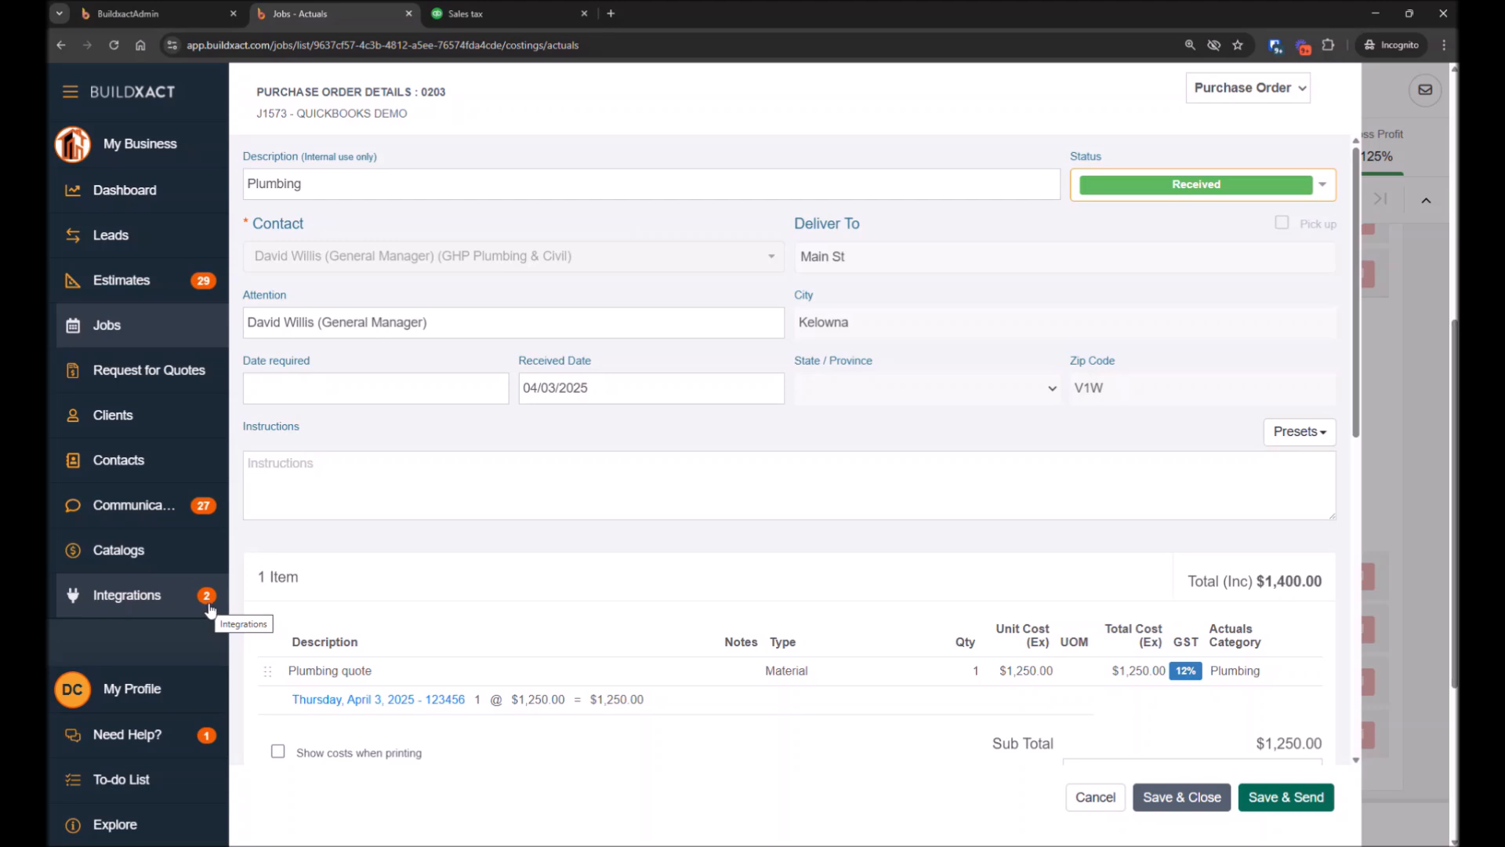
Open the Base Stage outgoing invoice and set its status to Invoiced without saving
left_click(1113, 806)
left_click(1153, 202)
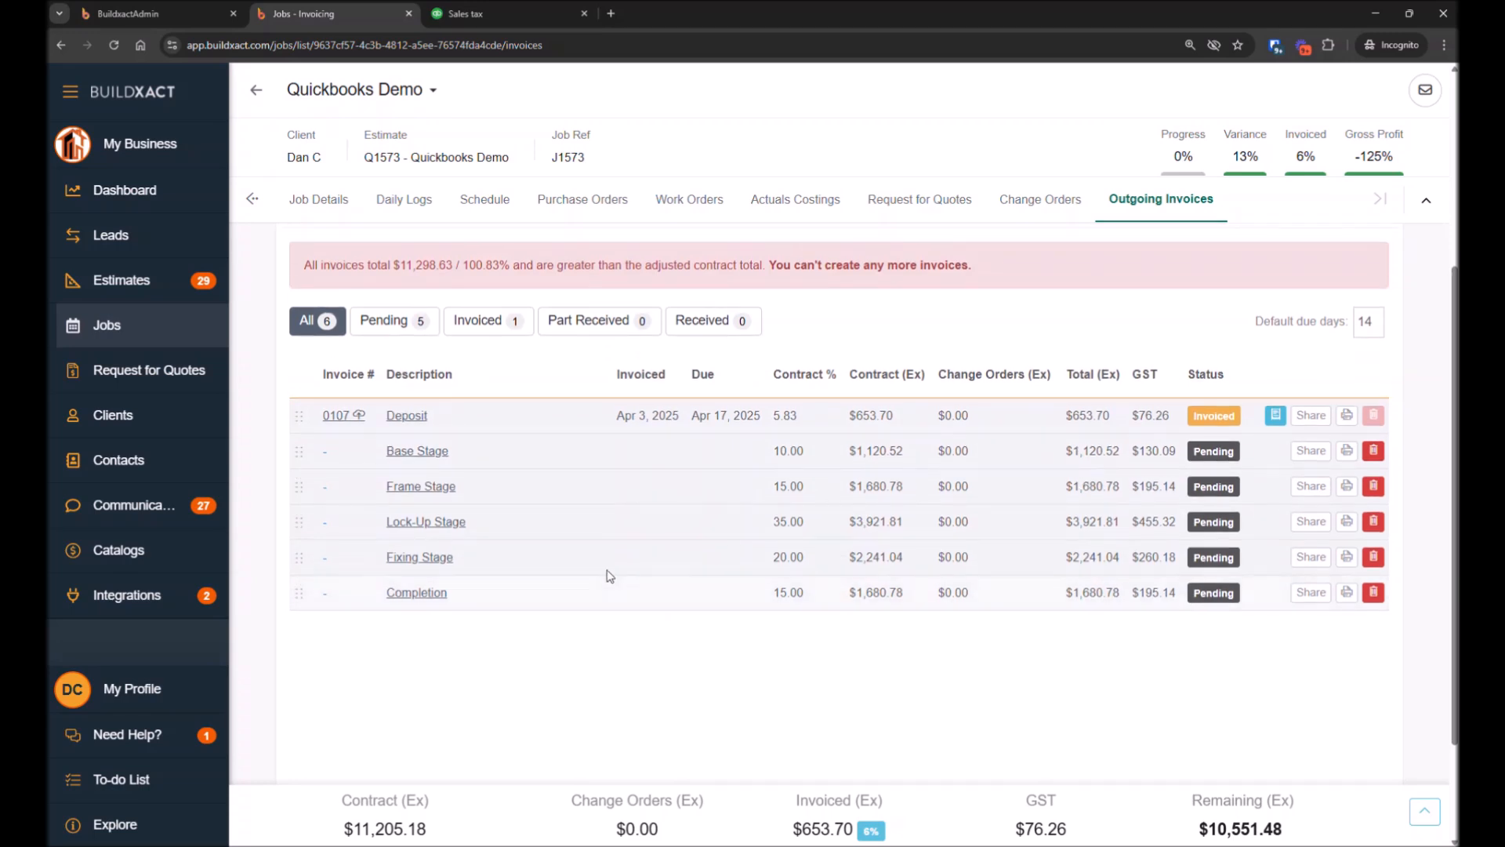
left_click(407, 453)
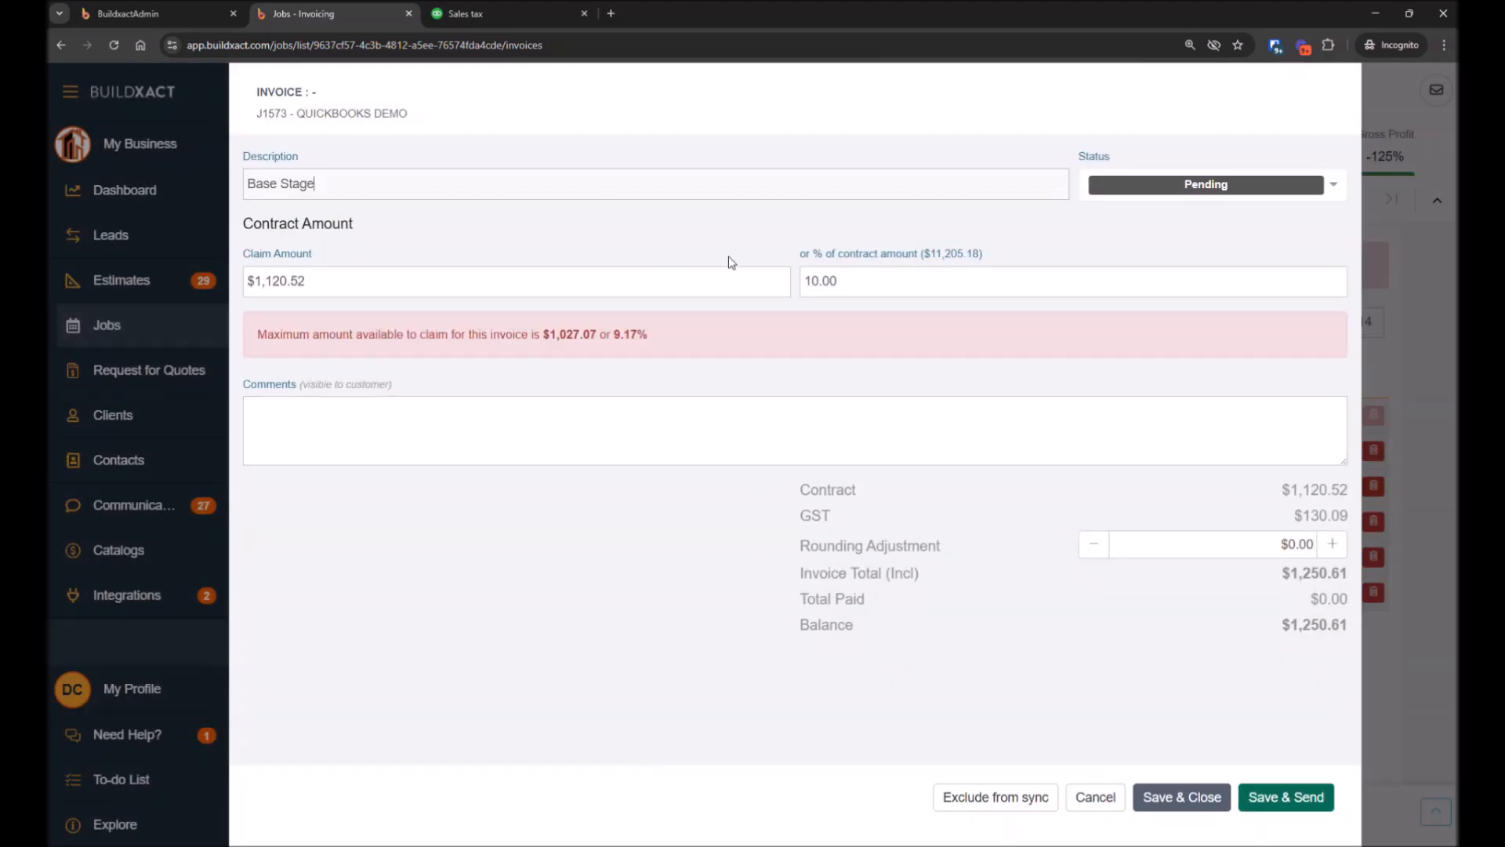
left_click(1165, 182)
left_click(1158, 245)
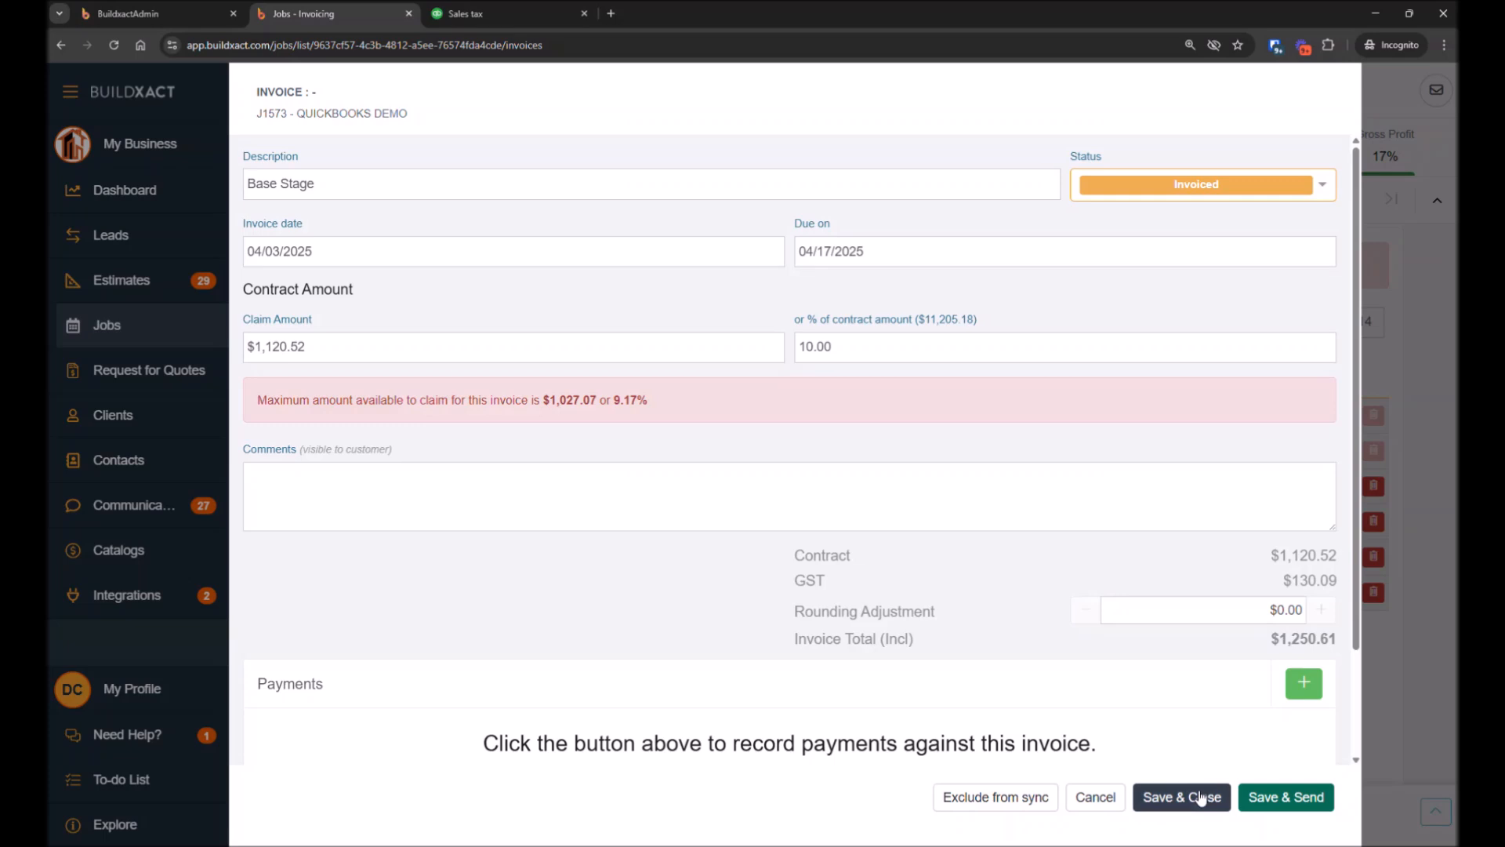
left_click(1091, 797)
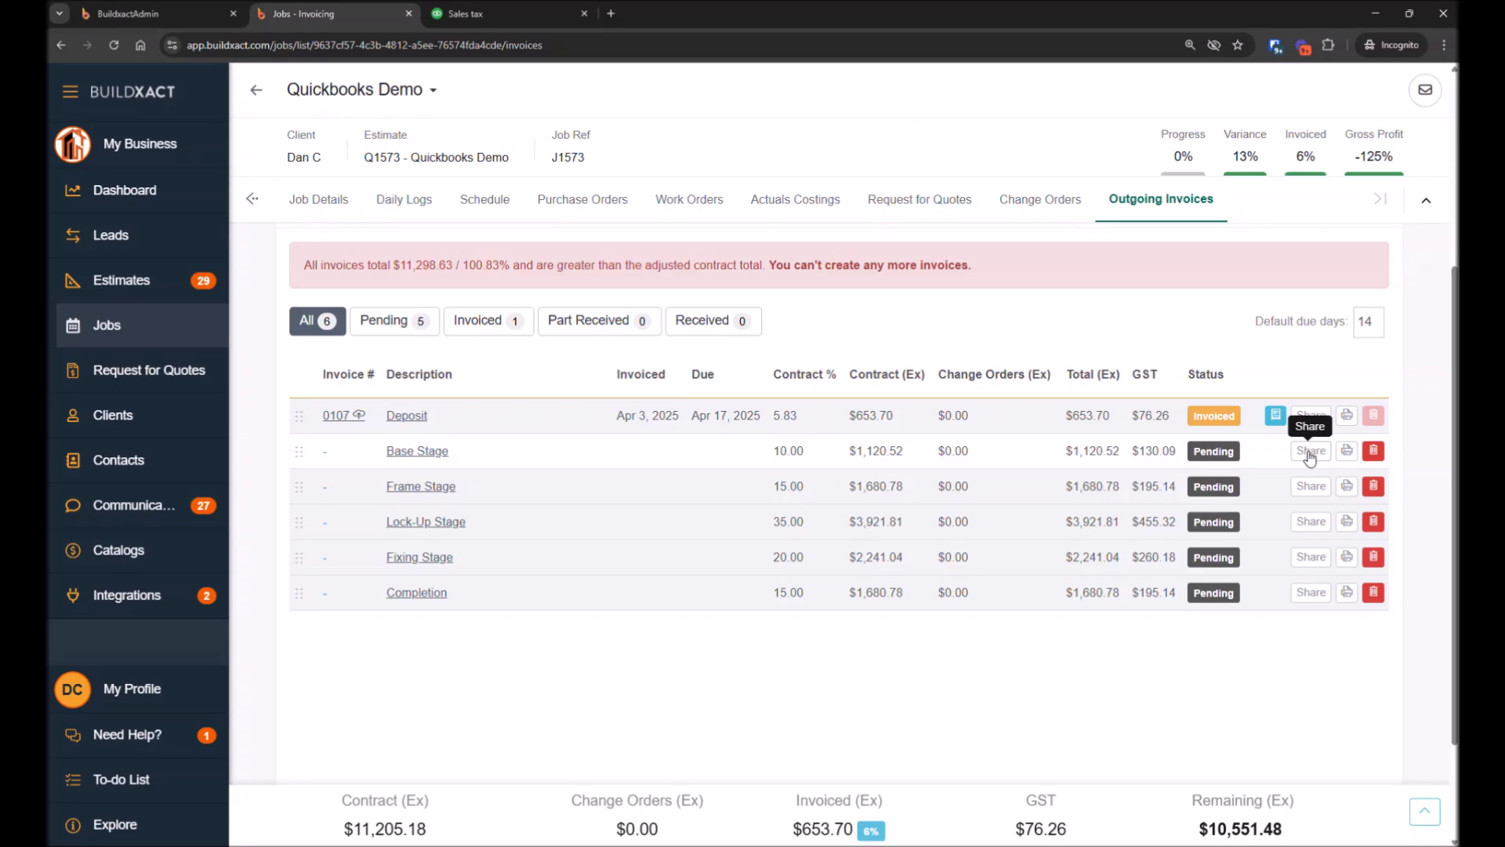
Set the Base Stage invoice status to Invoiced and save it
left_click(422, 449)
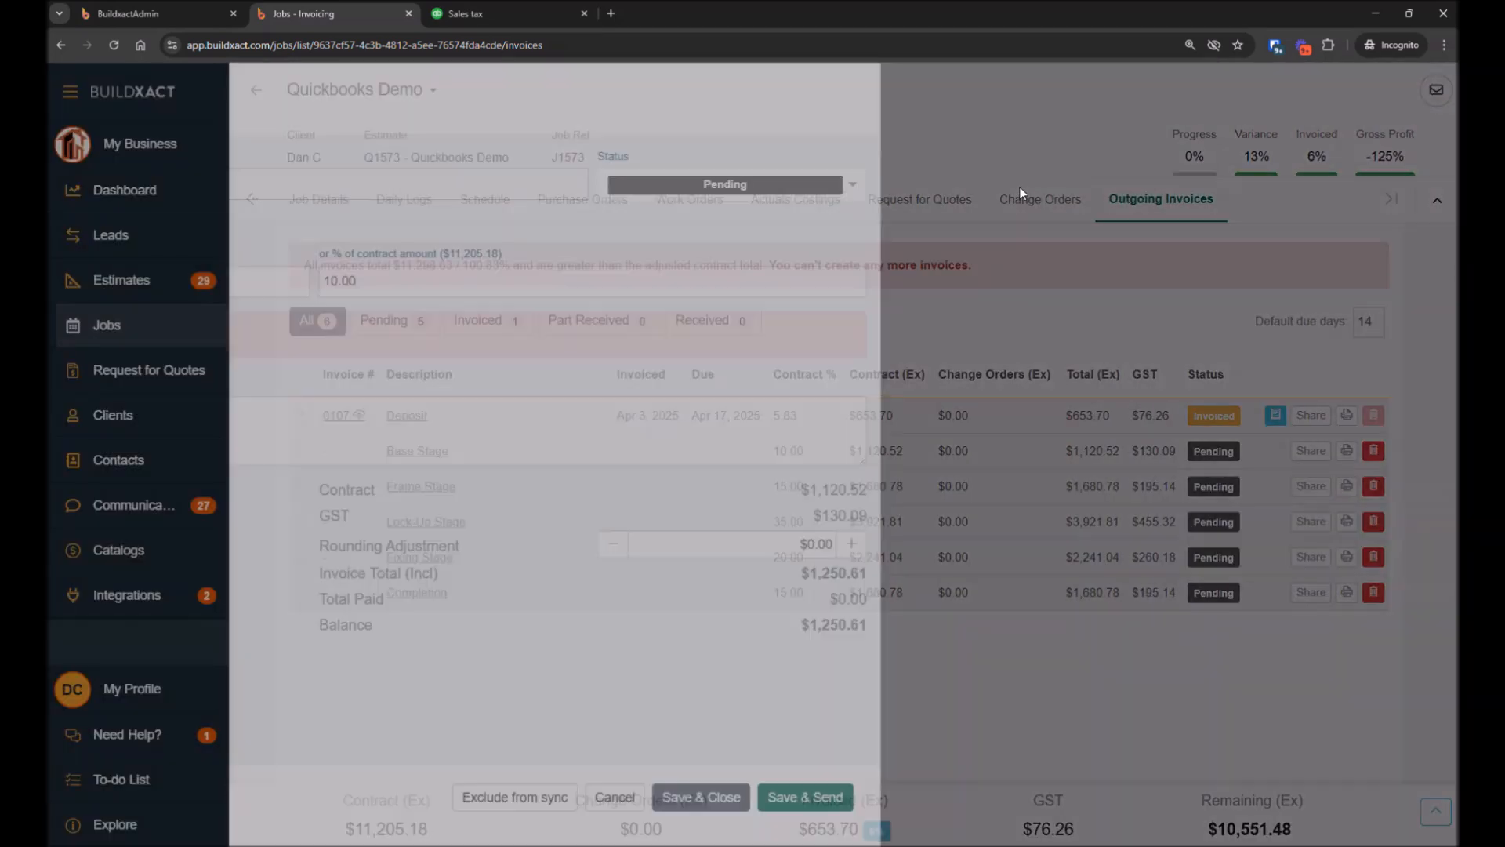
left_click(1151, 192)
left_click(1143, 247)
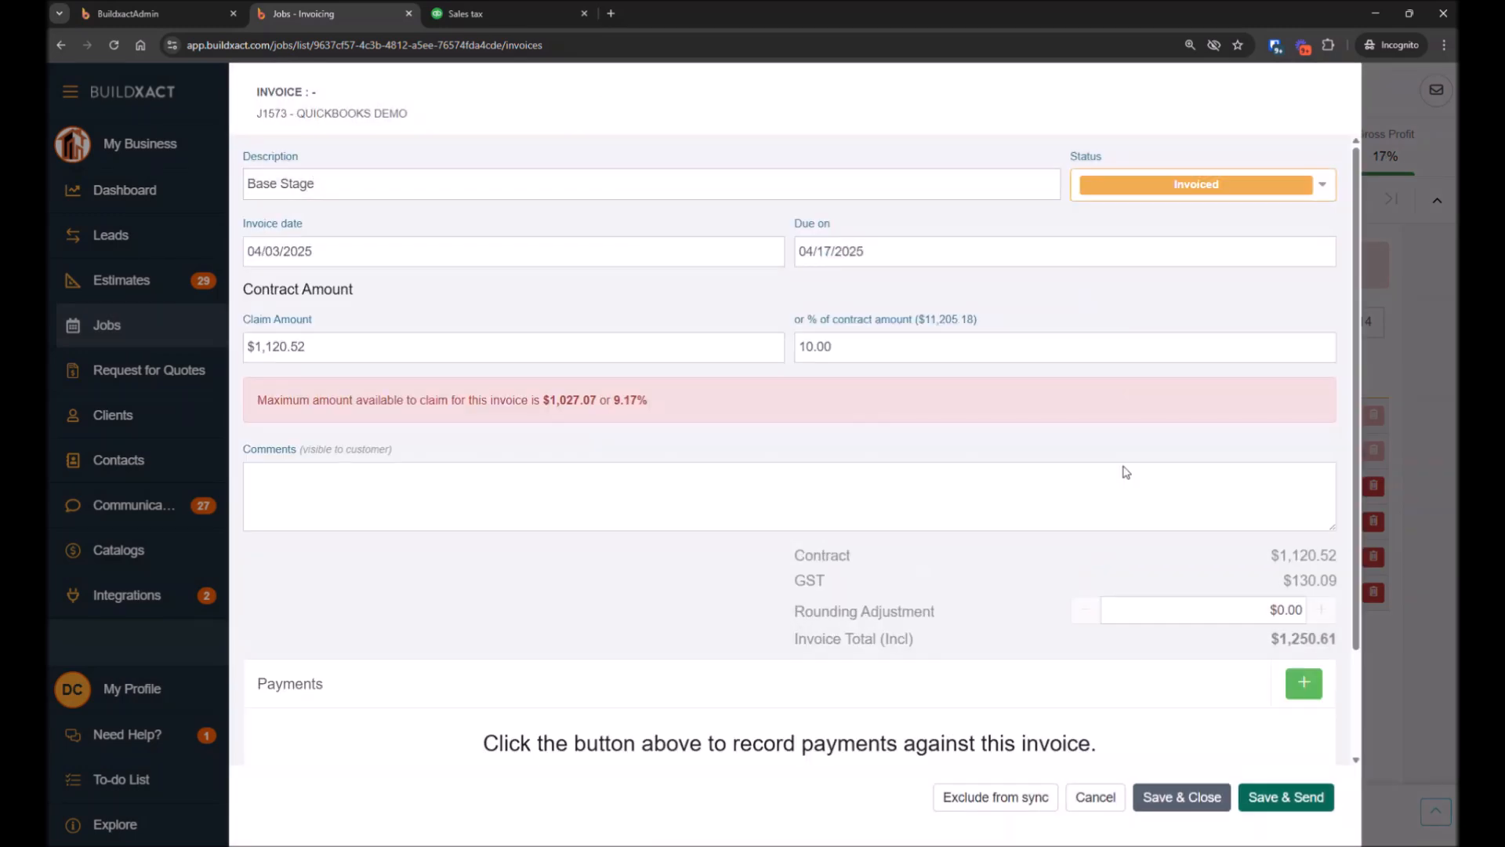
left_click(1176, 798)
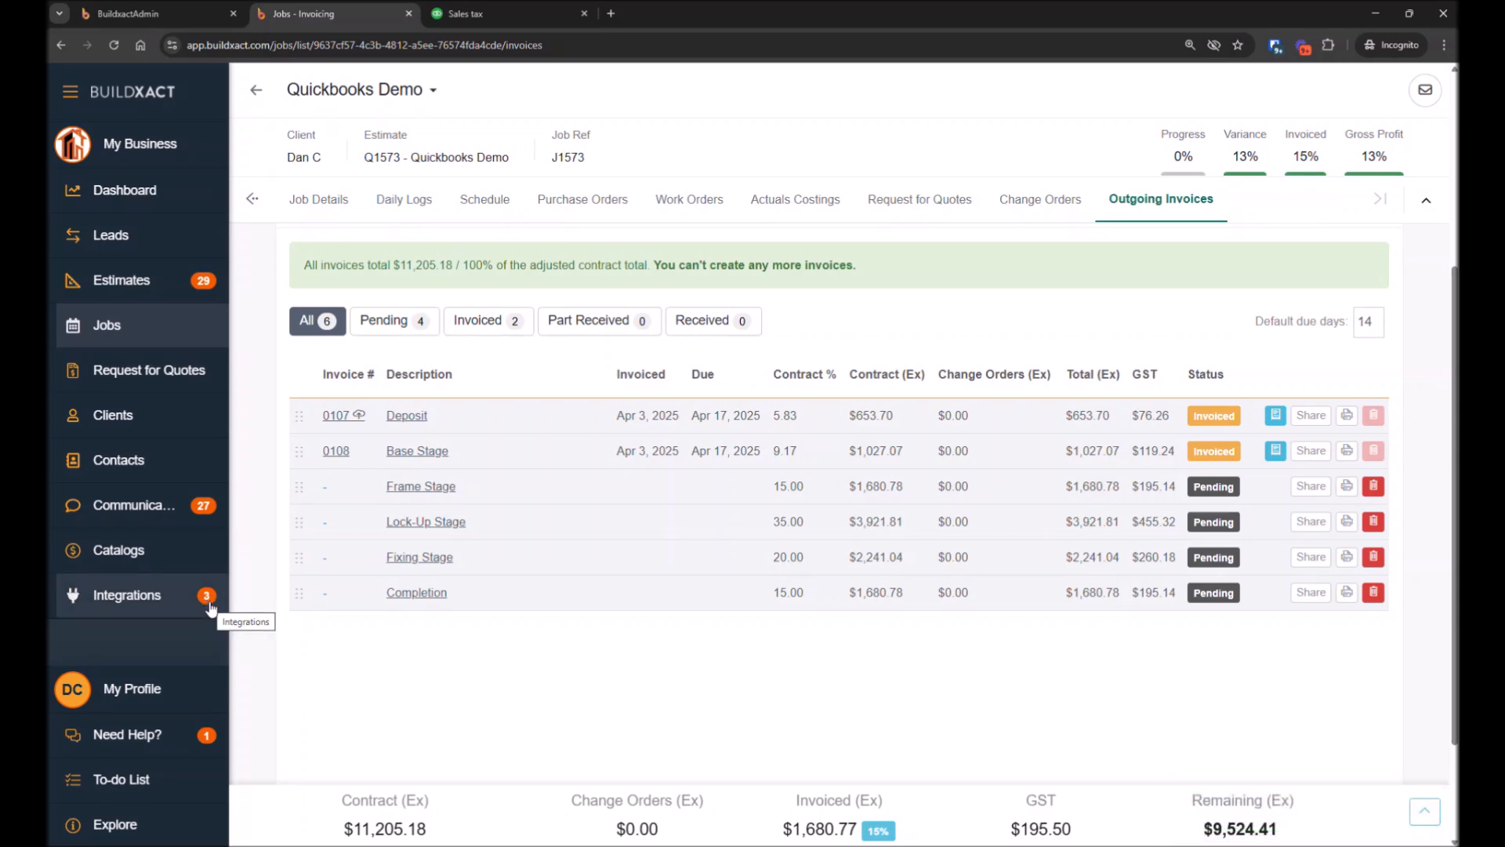
Block the Base Stage invoice from syncing, unblock it again, and save and close the invoice
left_click(416, 450)
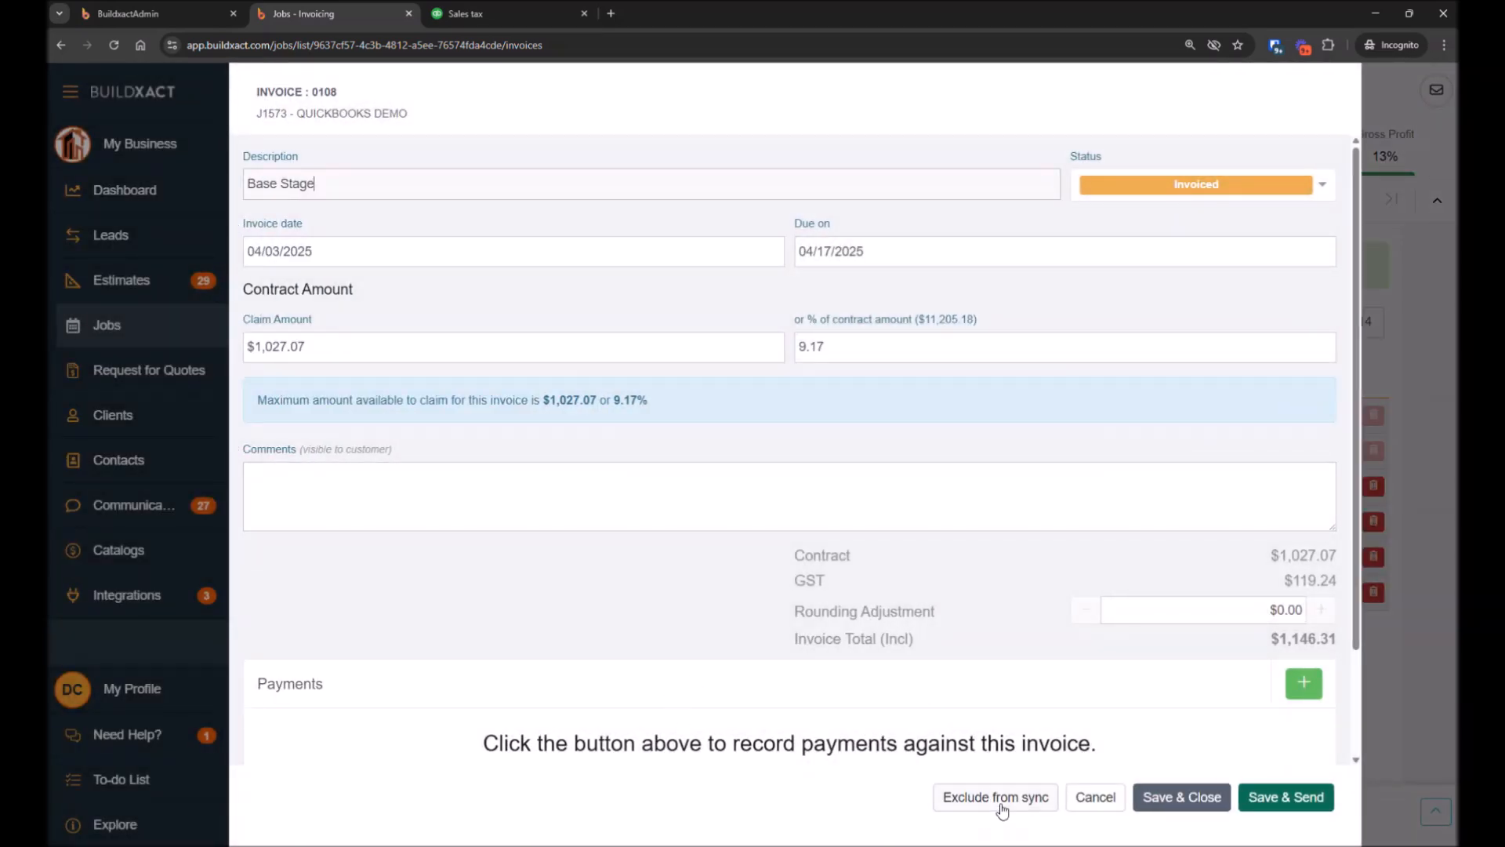
left_click(996, 798)
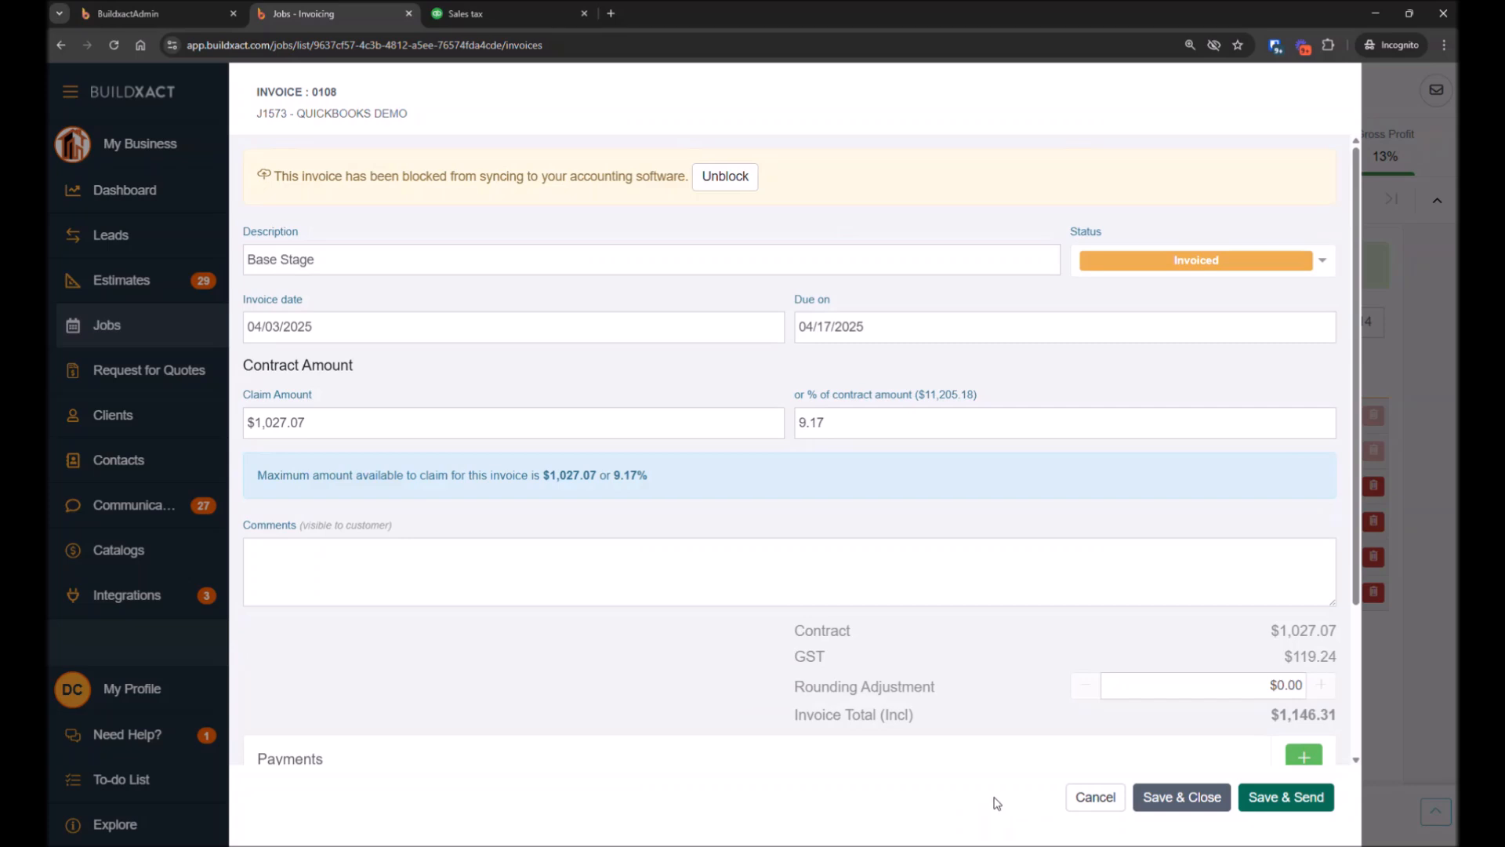
left_click(718, 184)
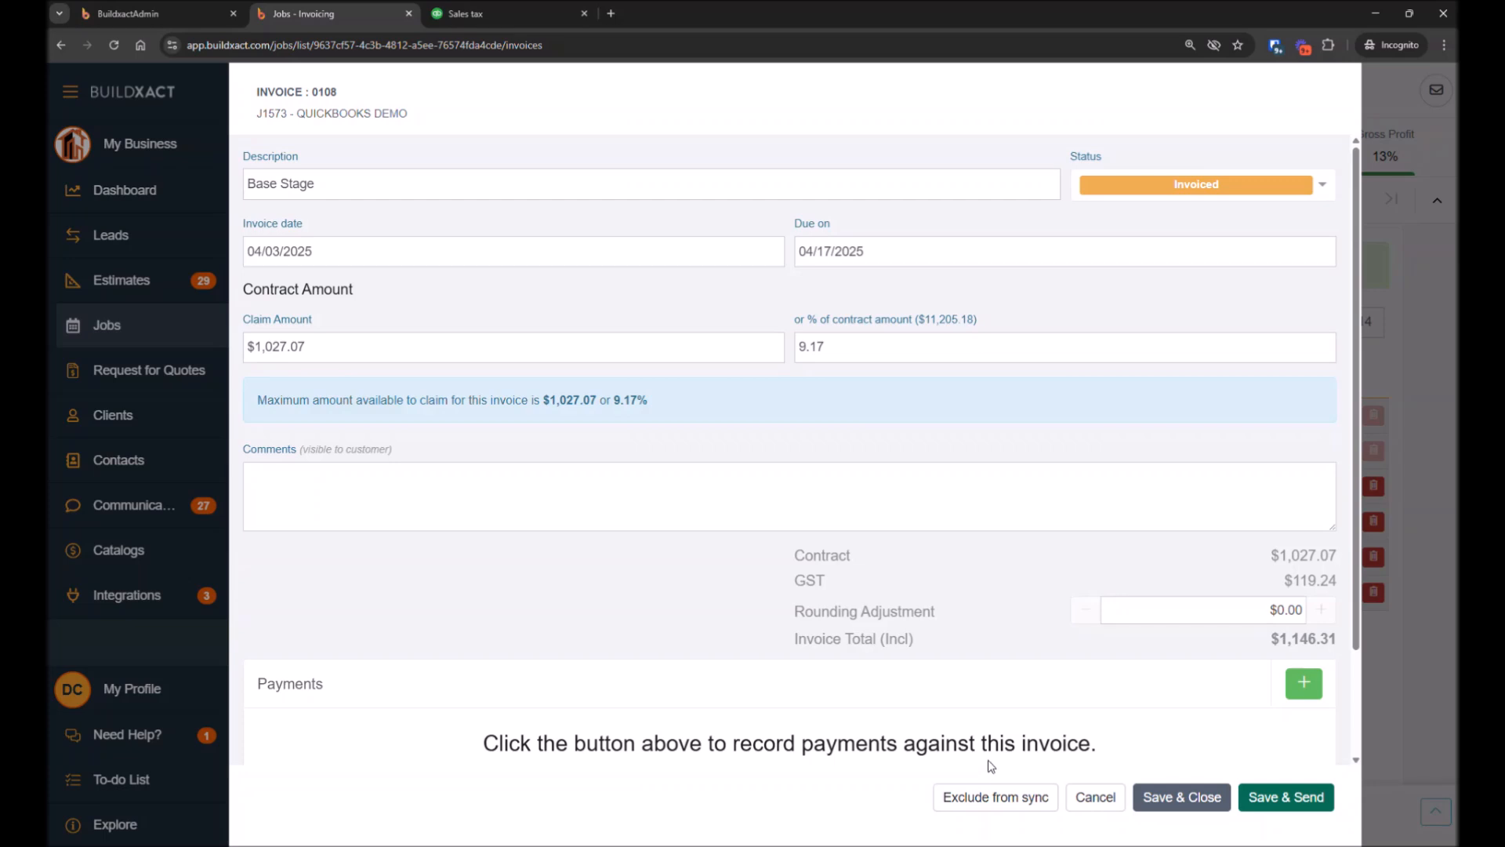
left_click(1182, 800)
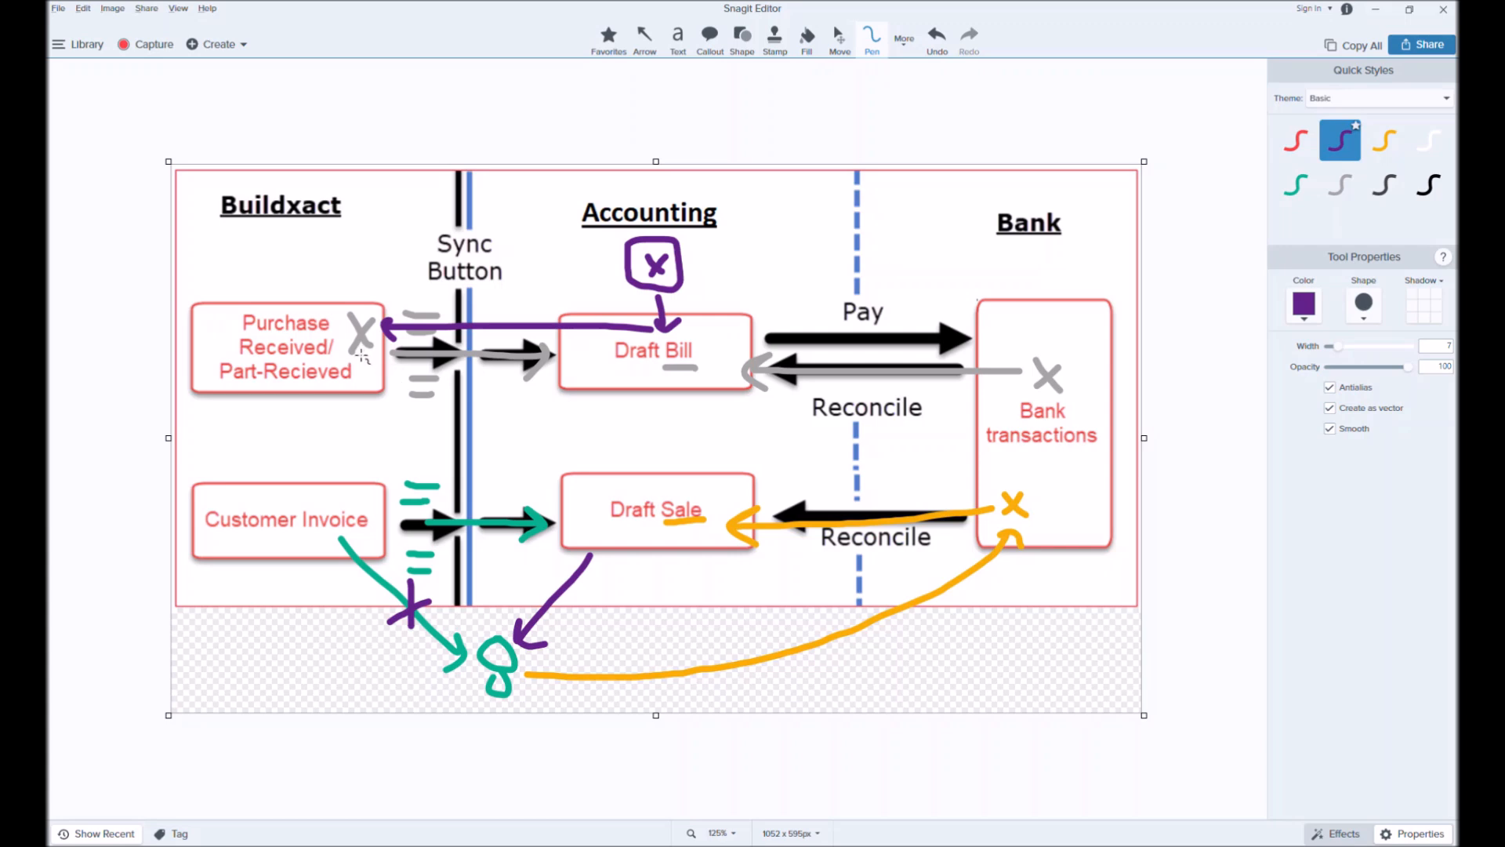
left_click(539, 361)
right_click(1054, 339)
left_click(1375, 10)
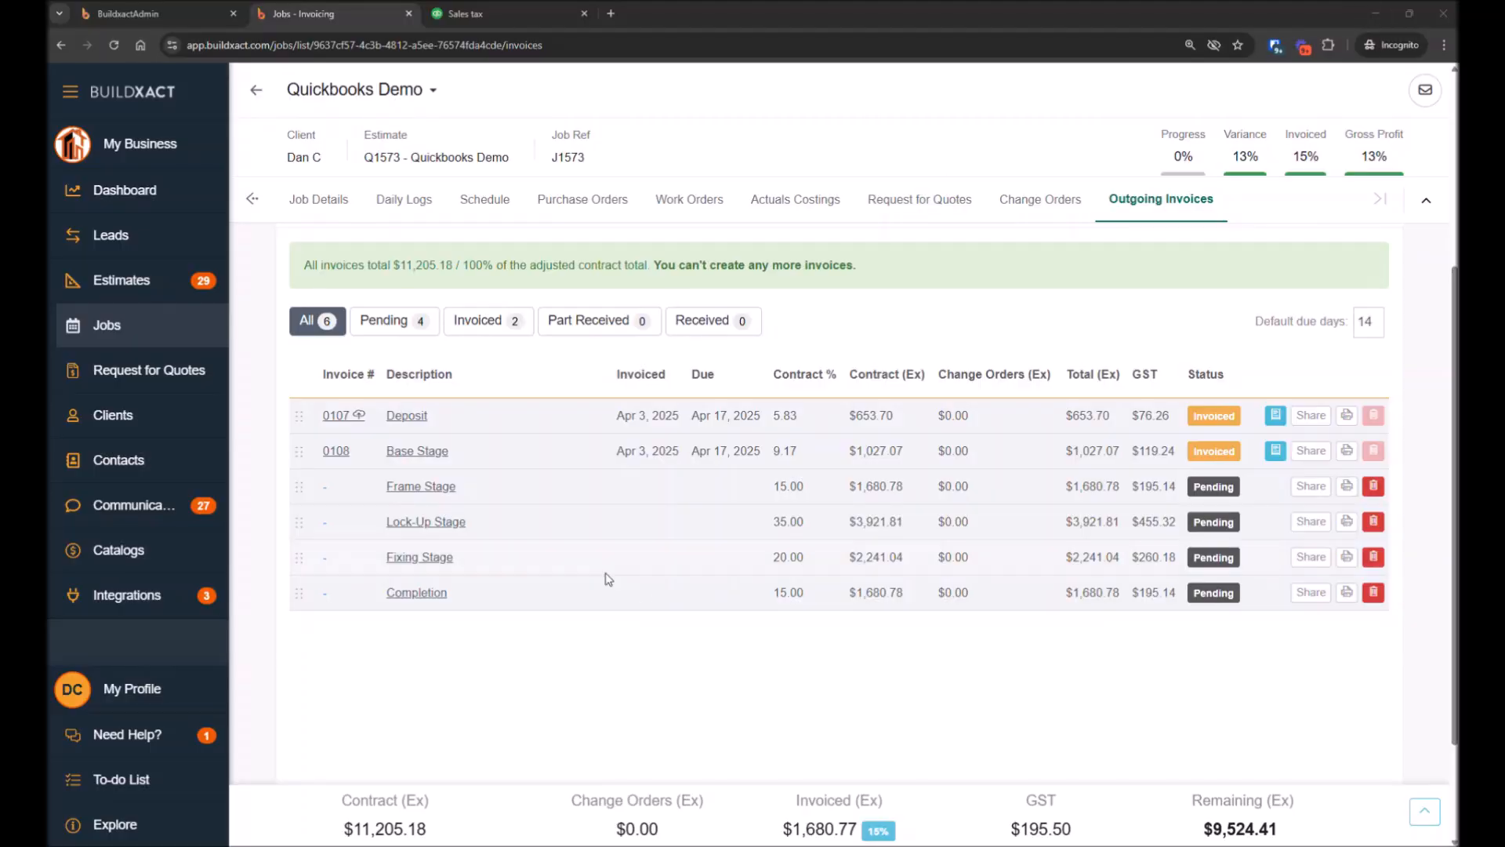
Run a sync to QuickBooks from the application integrations page
left_click(131, 598)
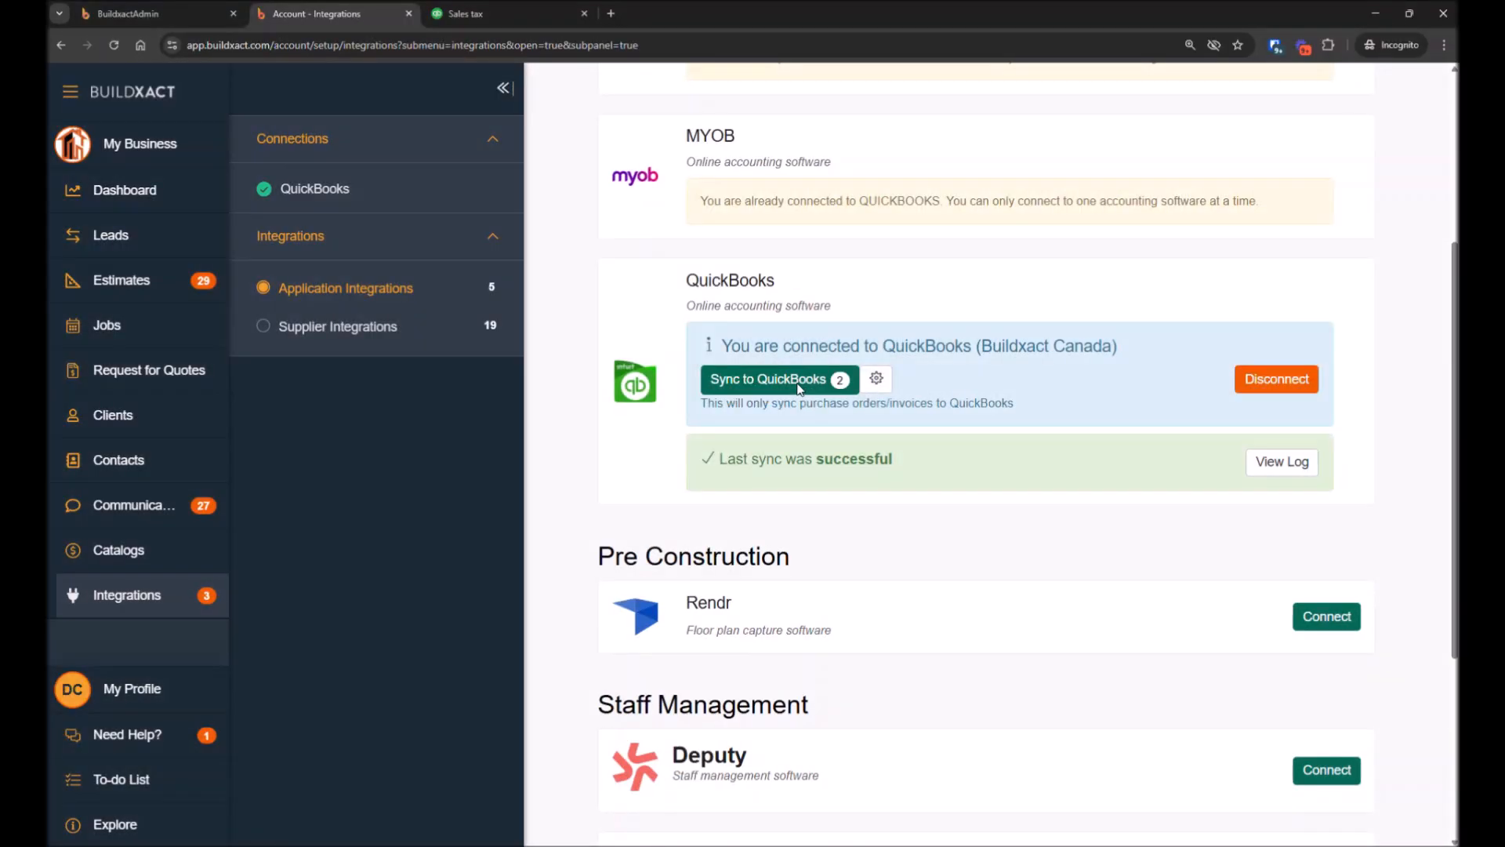
left_click(791, 379)
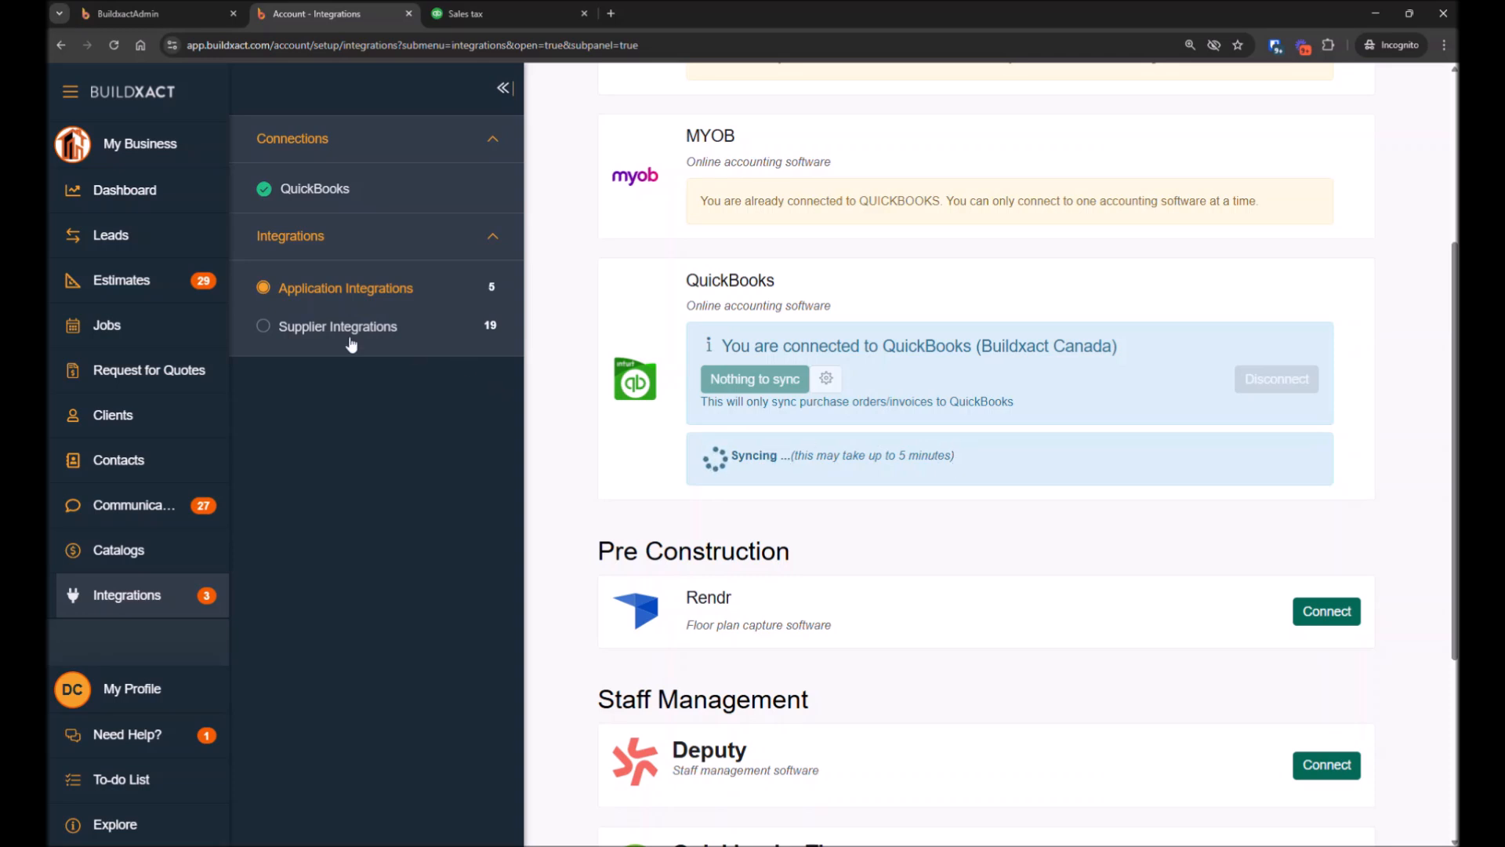
left_click(318, 329)
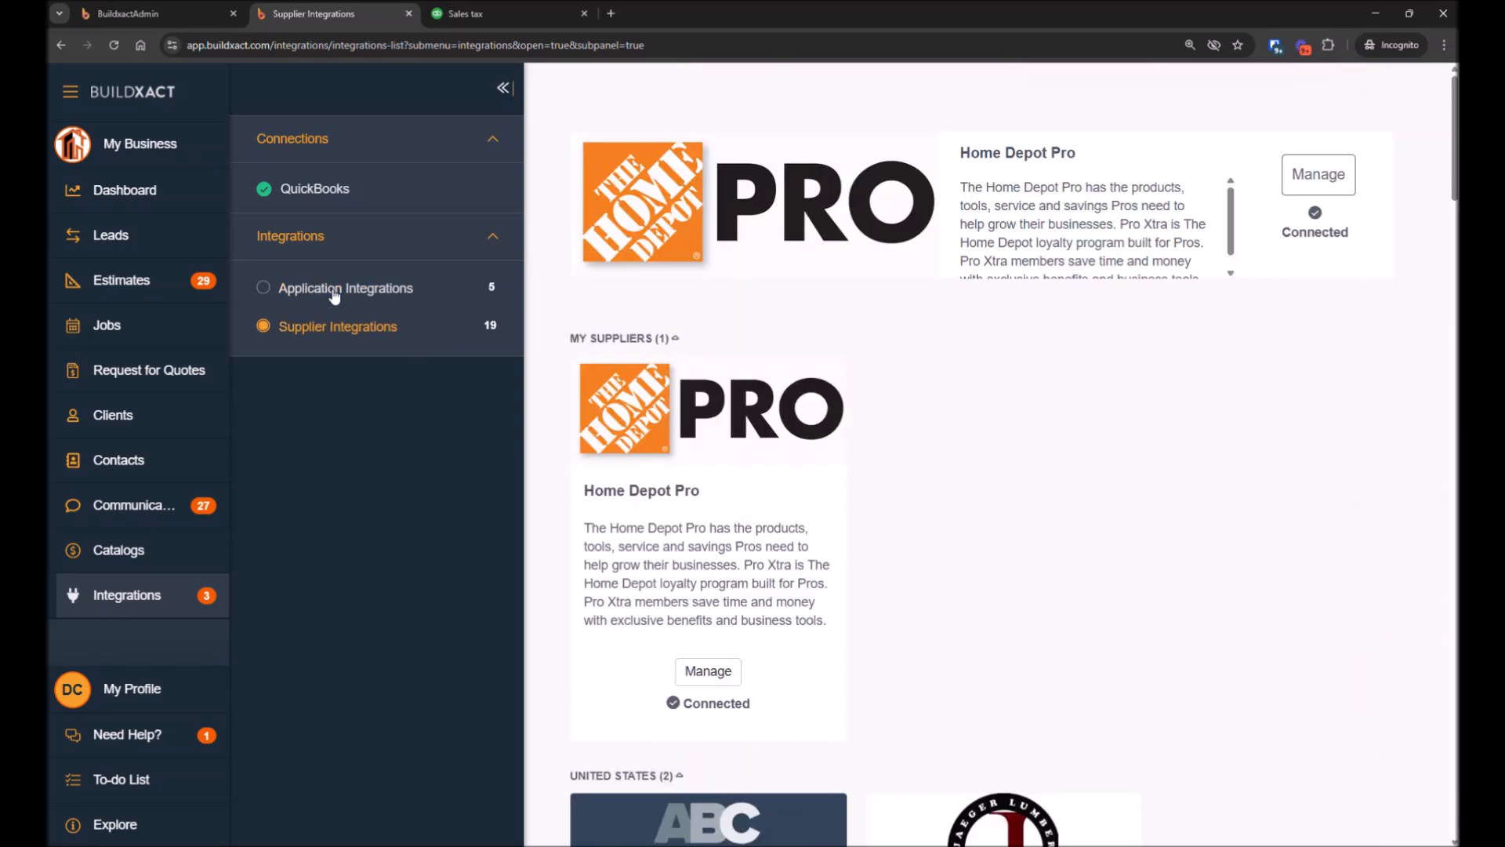
left_click(339, 292)
left_click(353, 332)
left_click(359, 298)
scroll(997, 665, "down", 3)
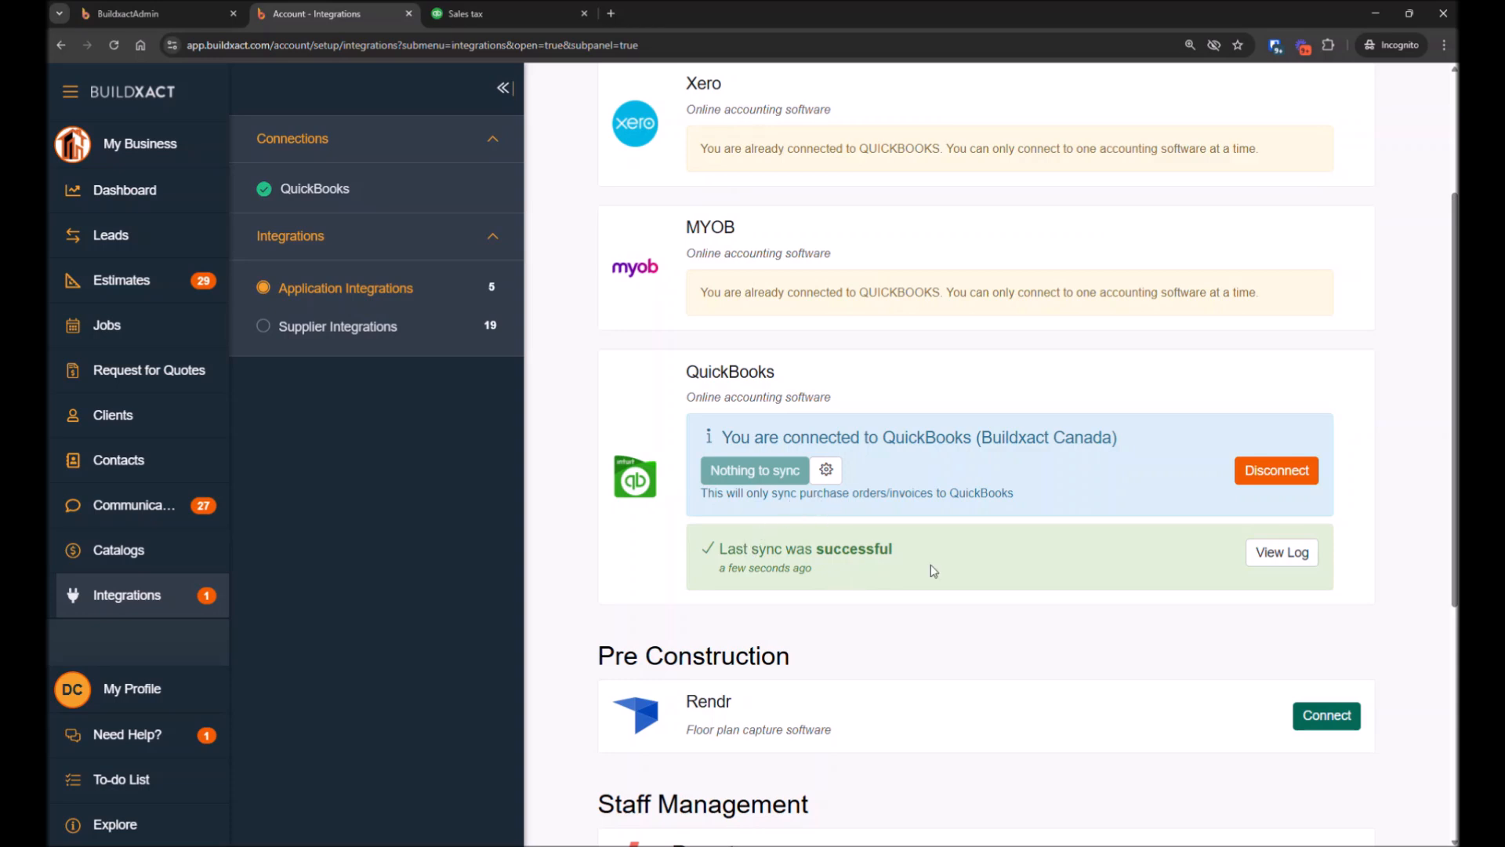
Review the sync log listing the bill and invoice sent to QuickBooks, then close it
left_click_drag(752, 549, 898, 562)
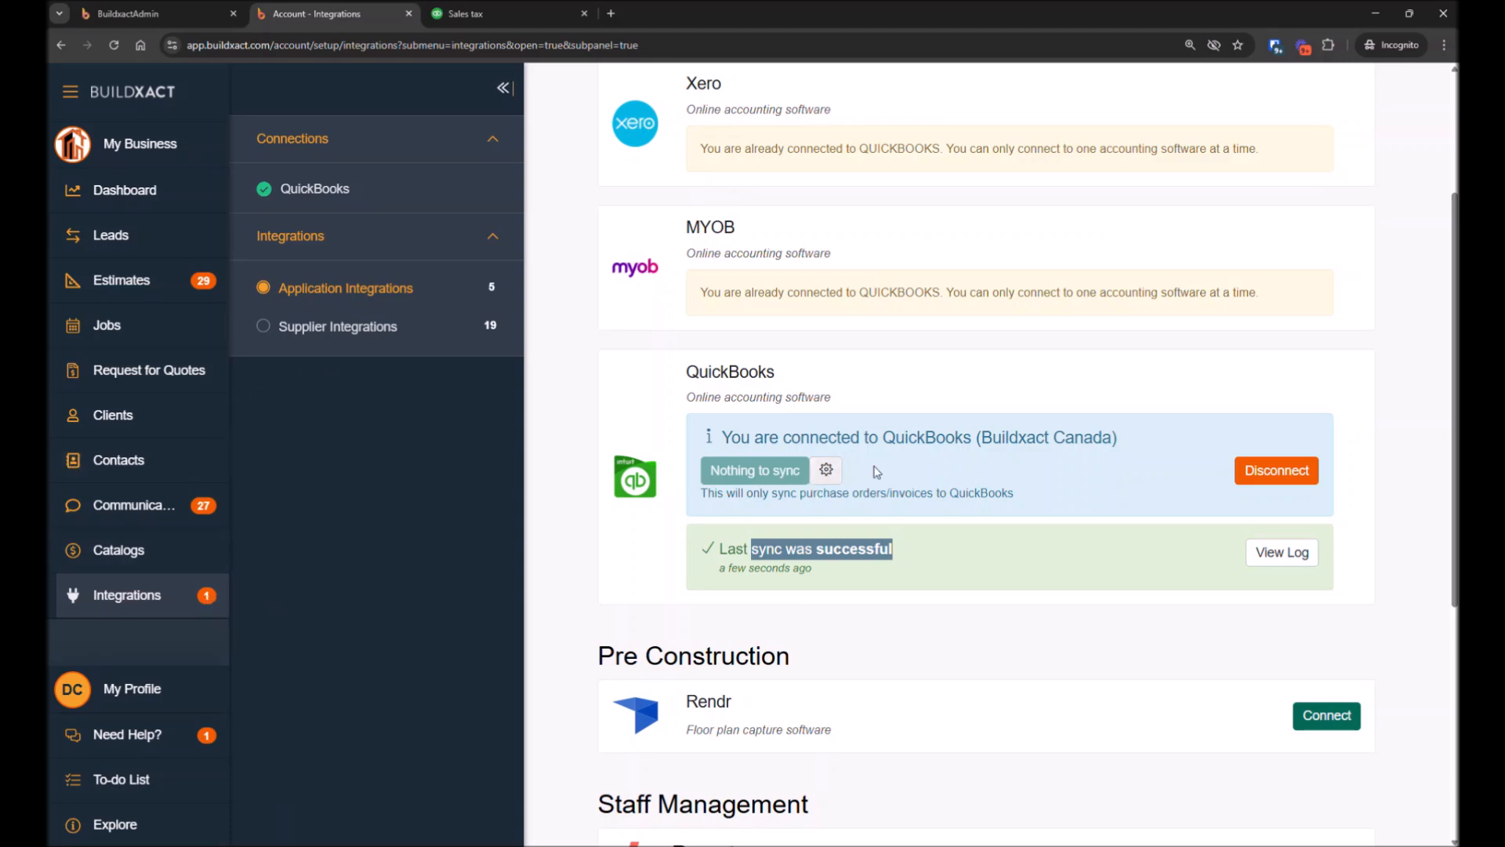
left_click(946, 490)
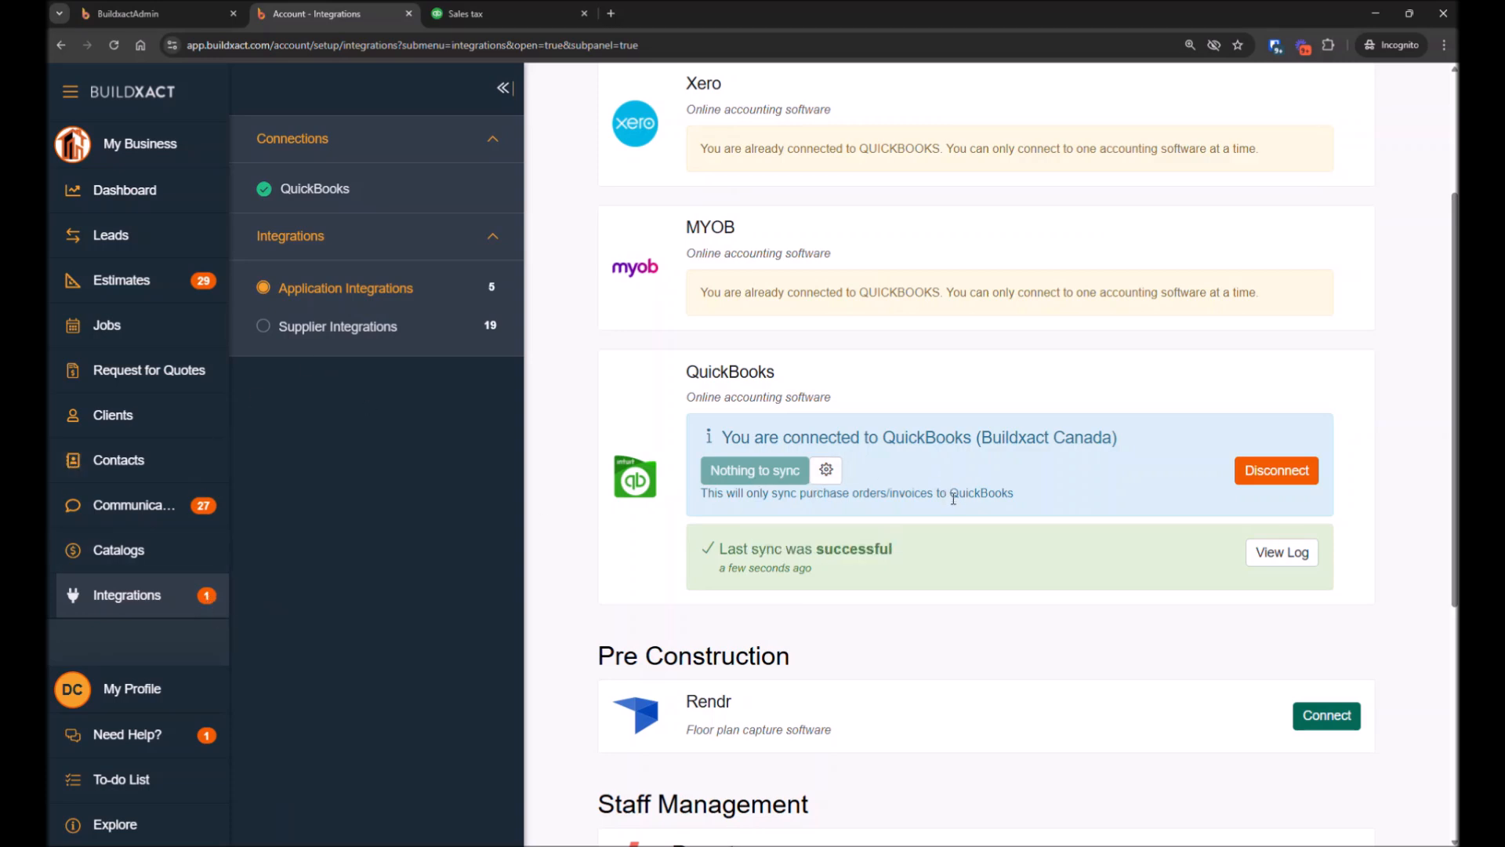
left_click(1275, 552)
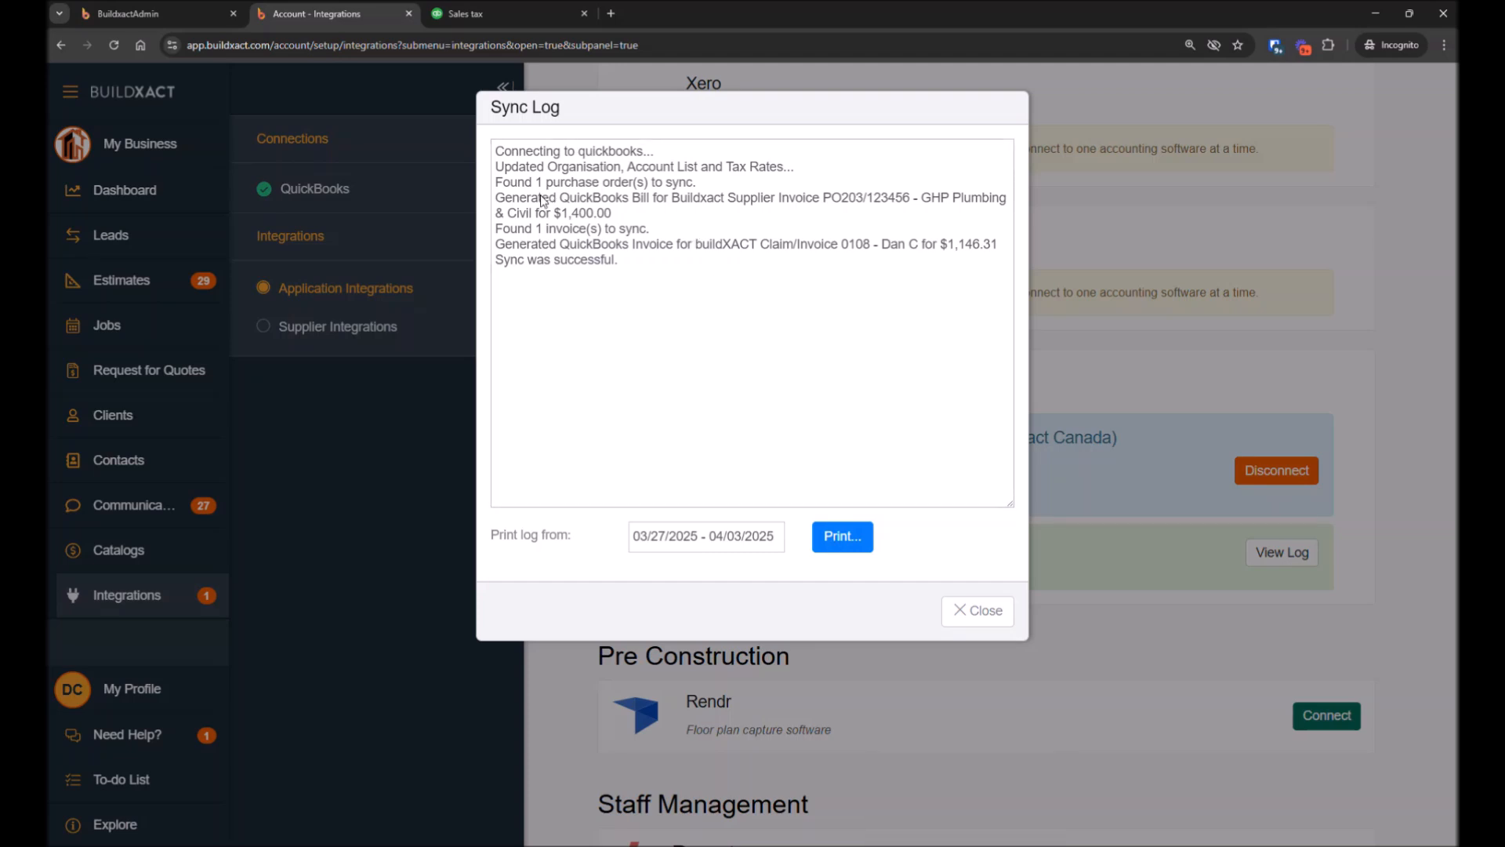
left_click_drag(923, 199, 540, 222)
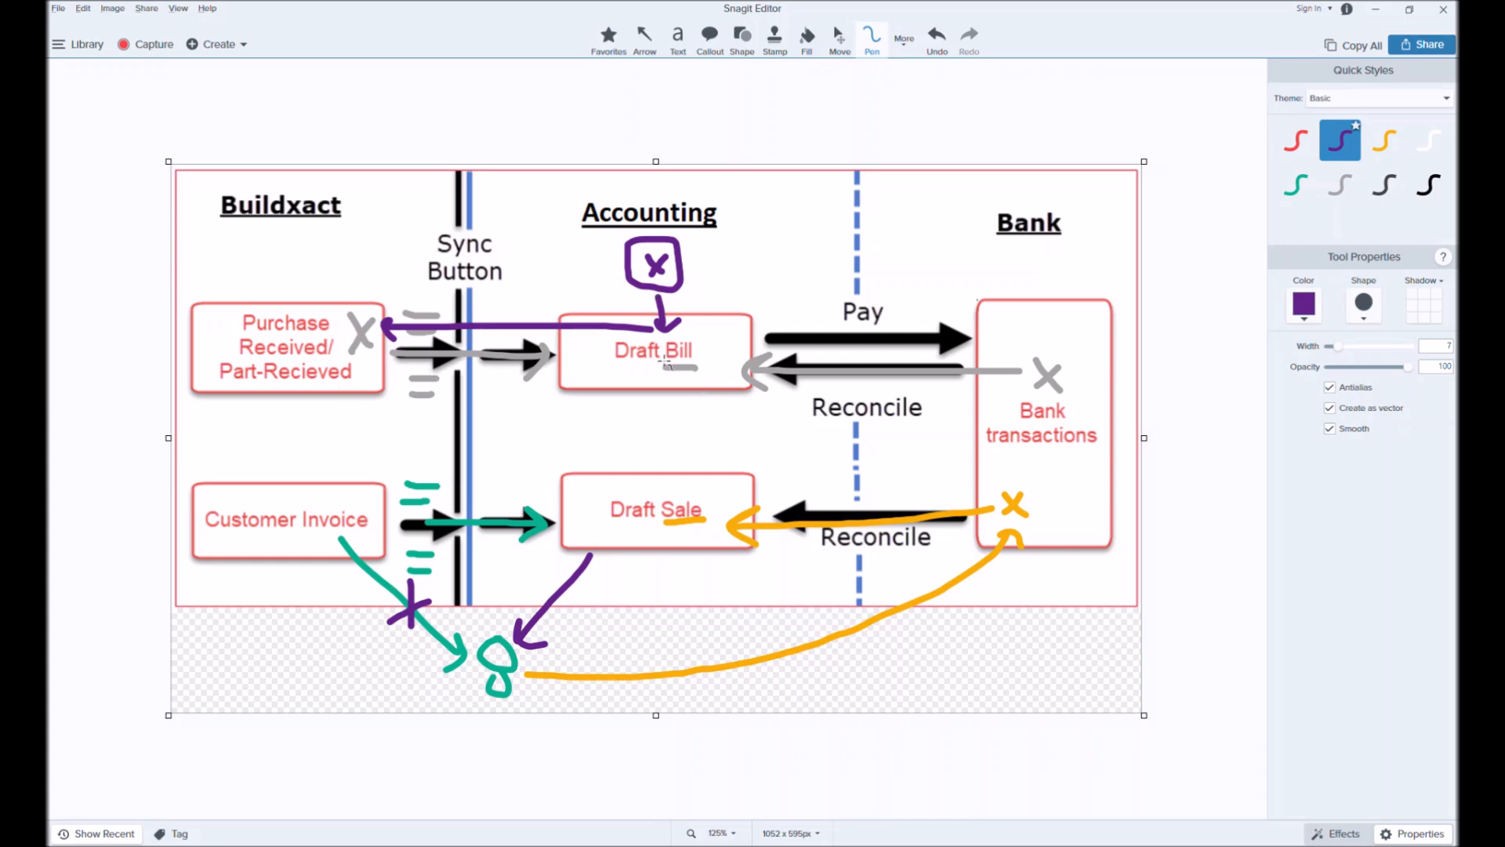
left_click(1376, 11)
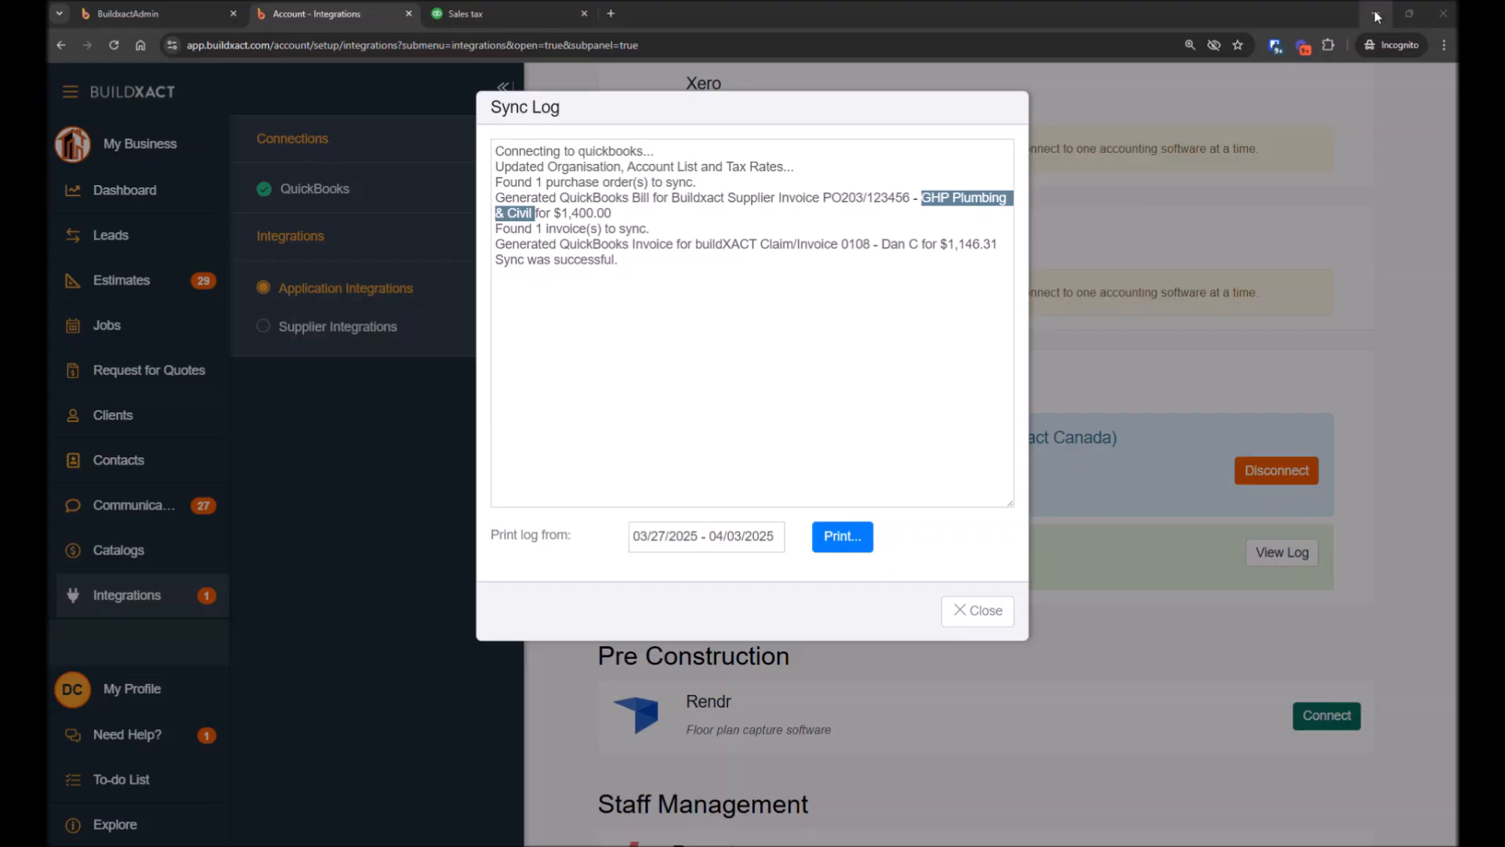
left_click(991, 621)
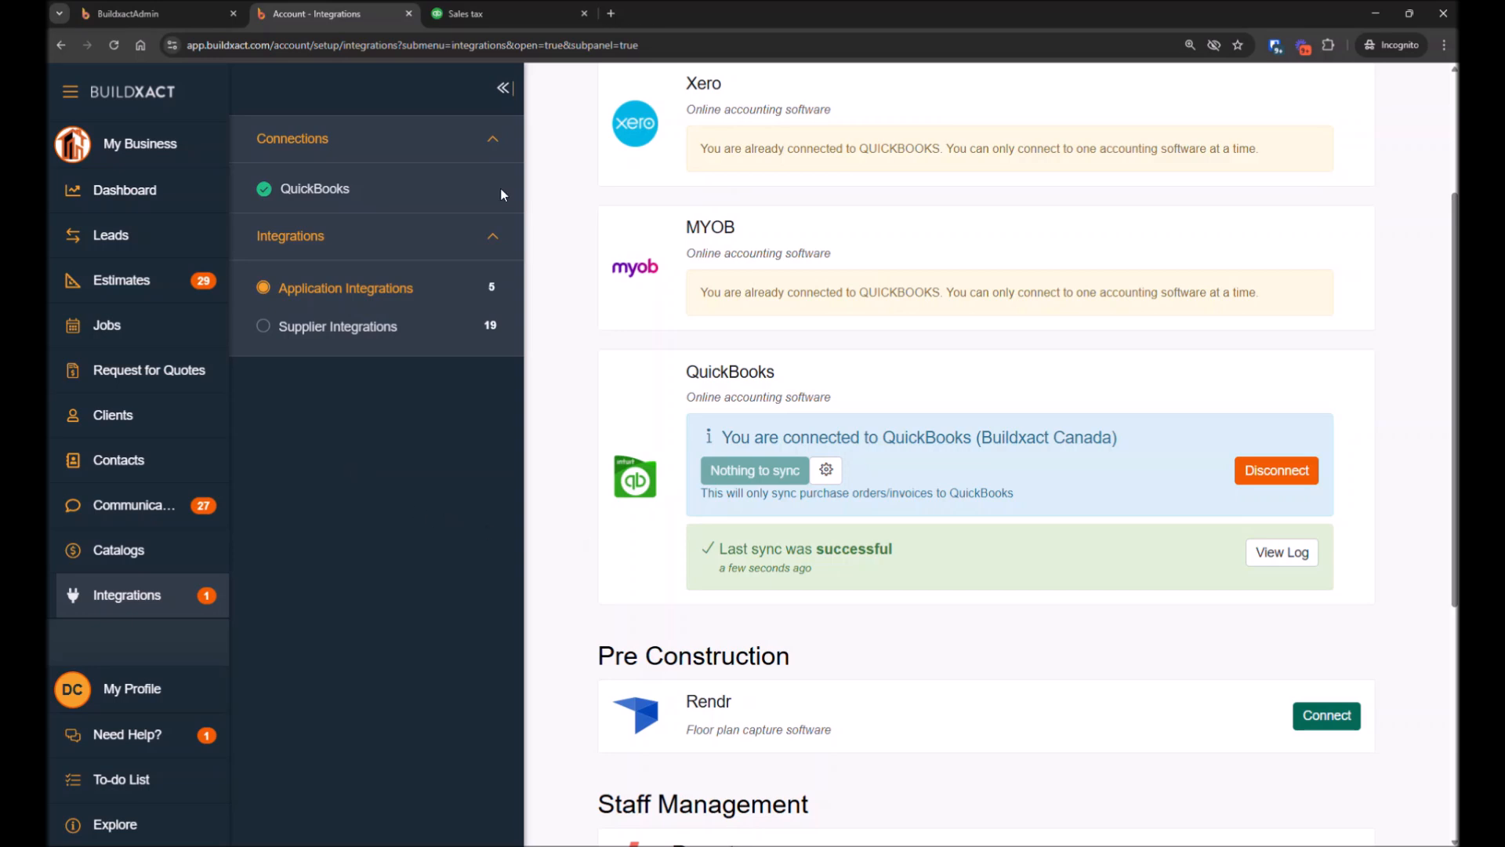
Switch to QuickBooks and open the synced bill PO203/123456 under Expenses to inspect its number and dates
left_click(471, 13)
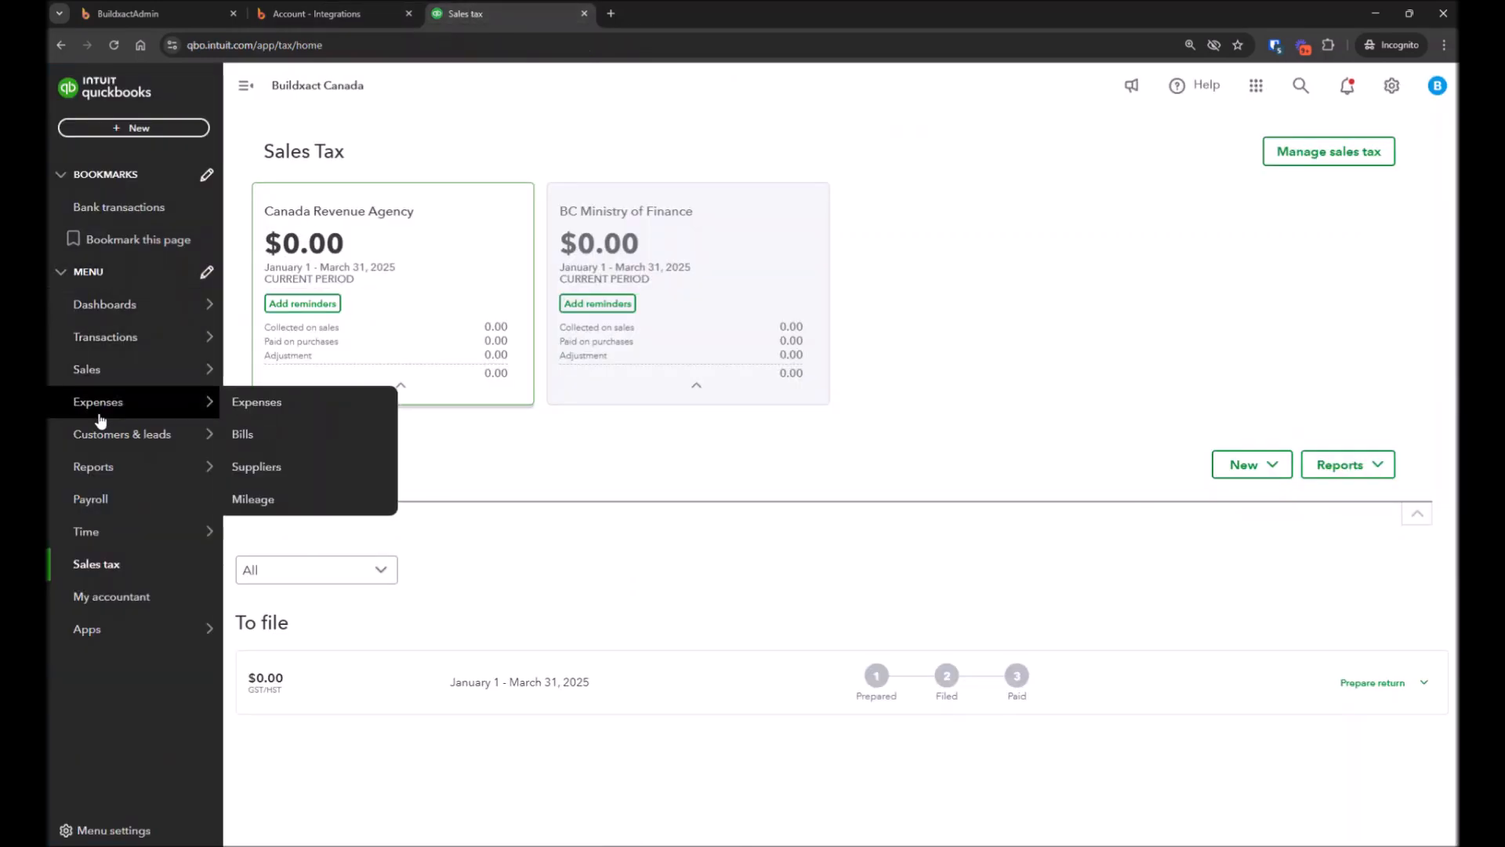
mouse_move(112, 388)
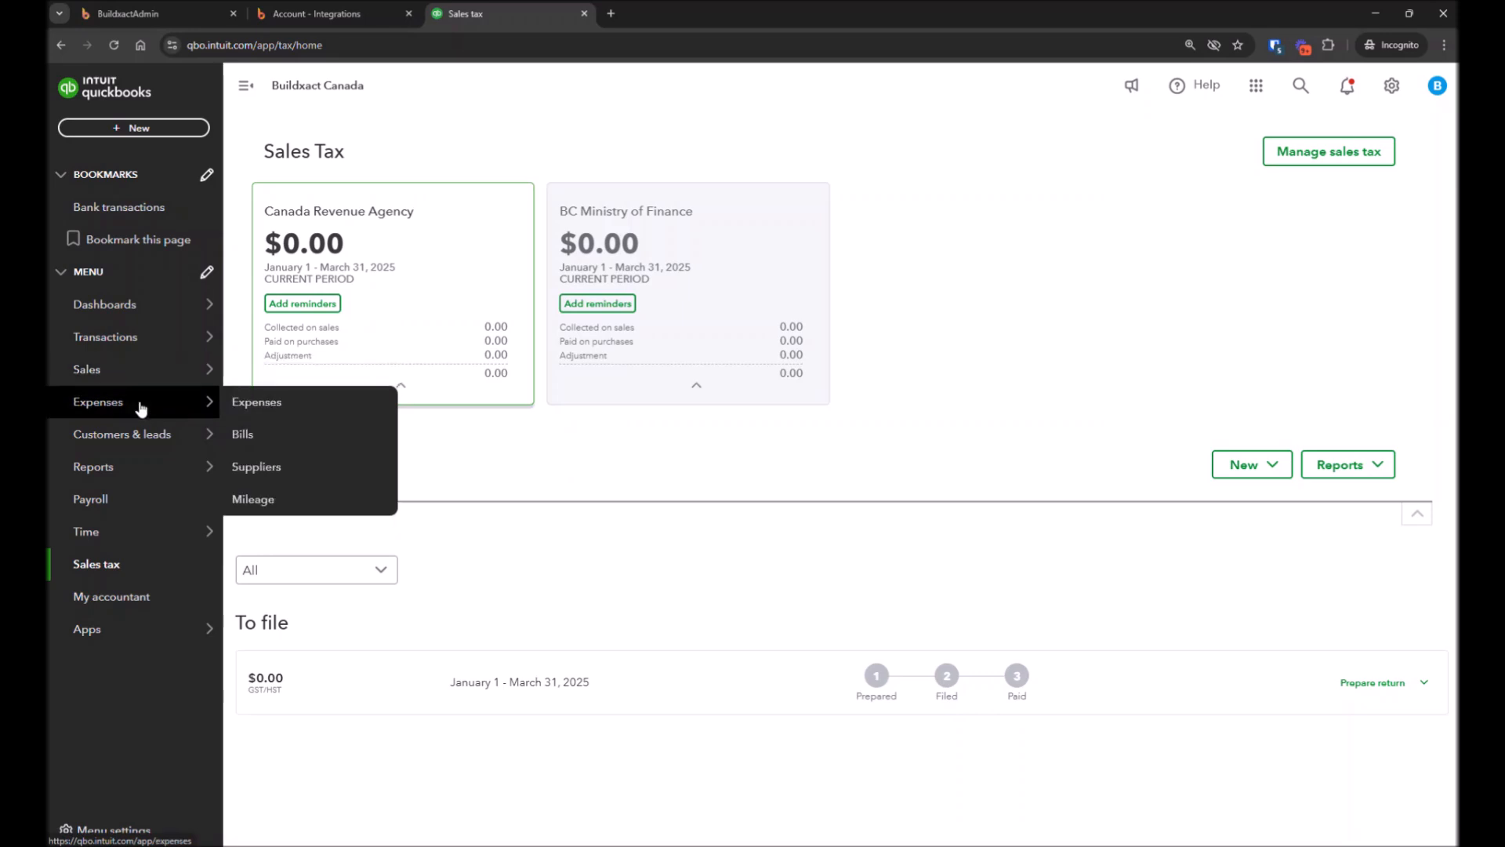
left_click(141, 407)
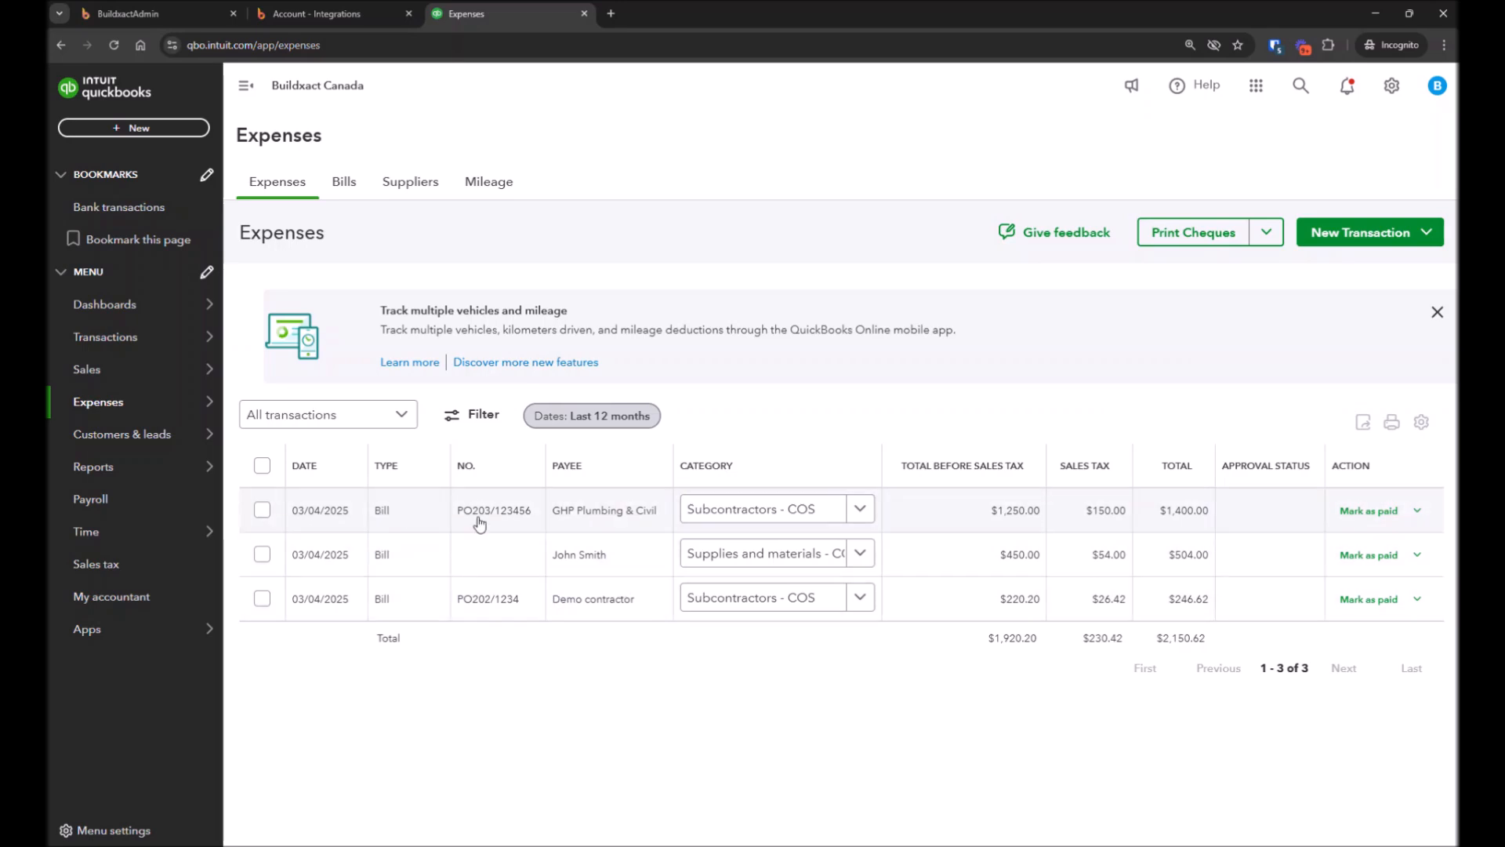
left_click(389, 517)
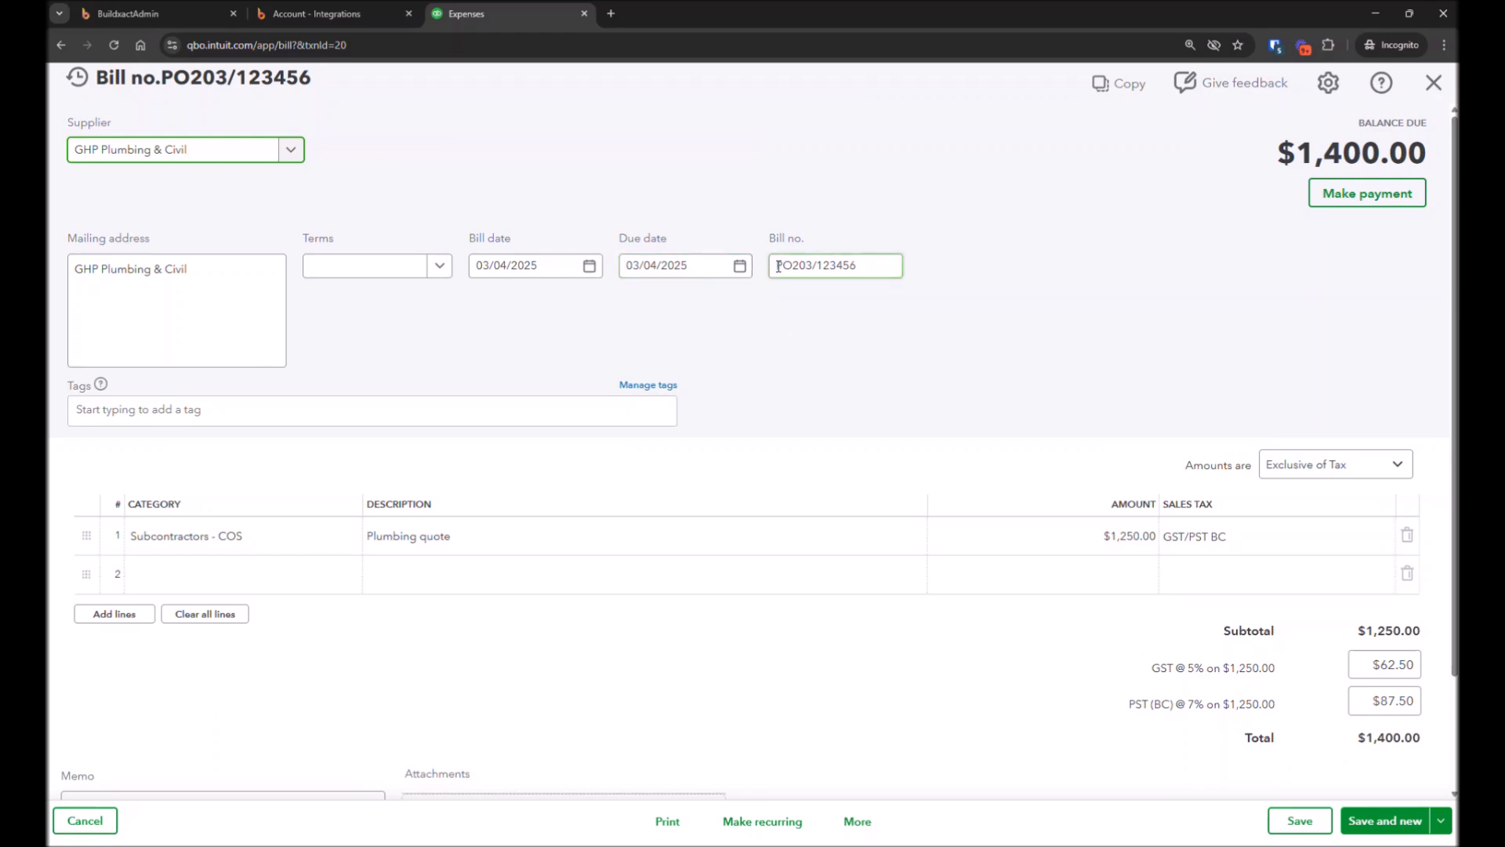
left_click_drag(778, 266, 963, 272)
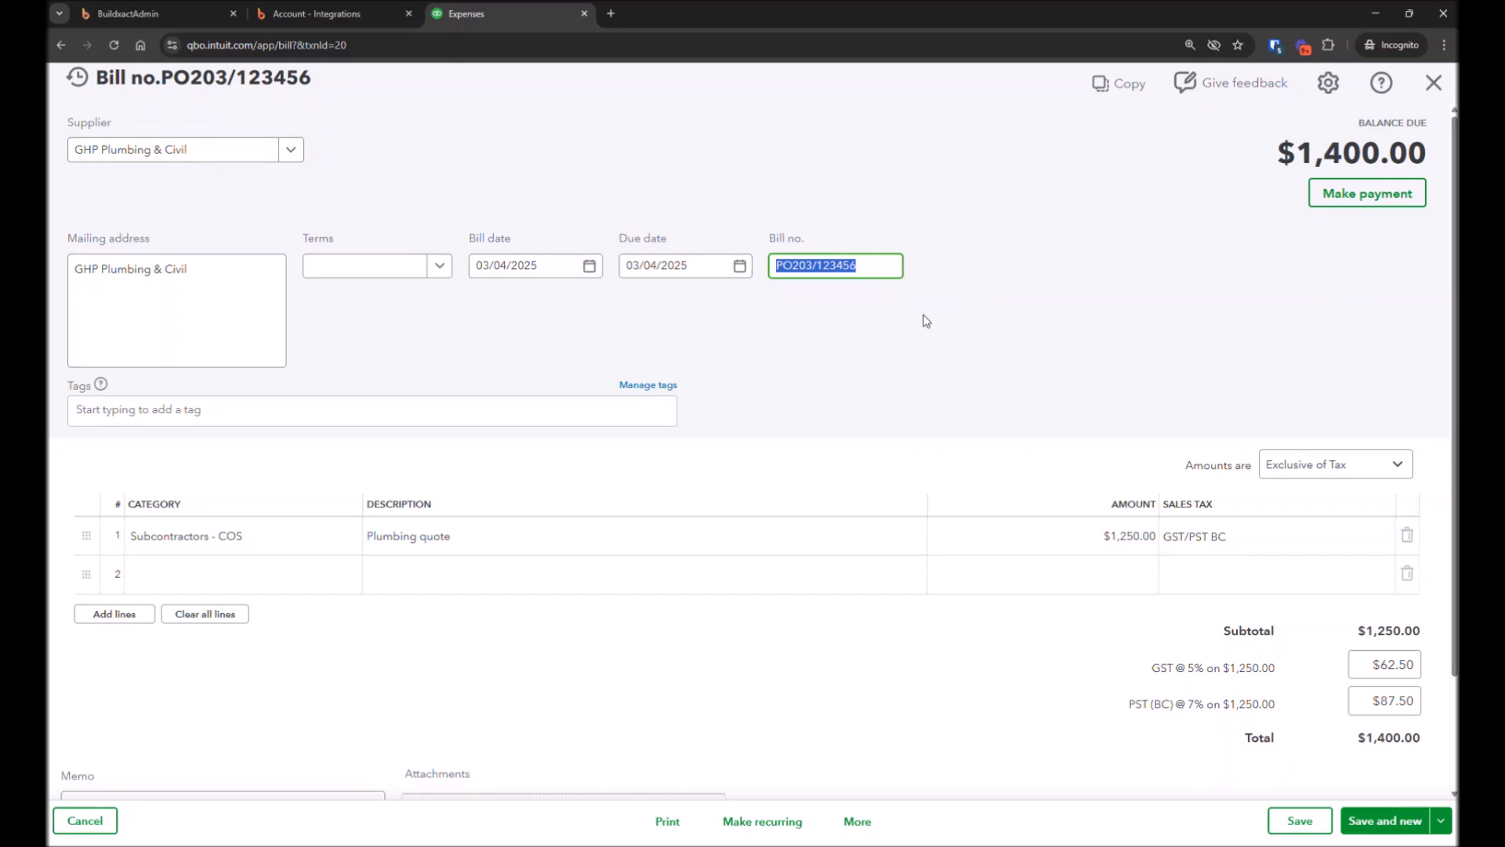
left_click(548, 268)
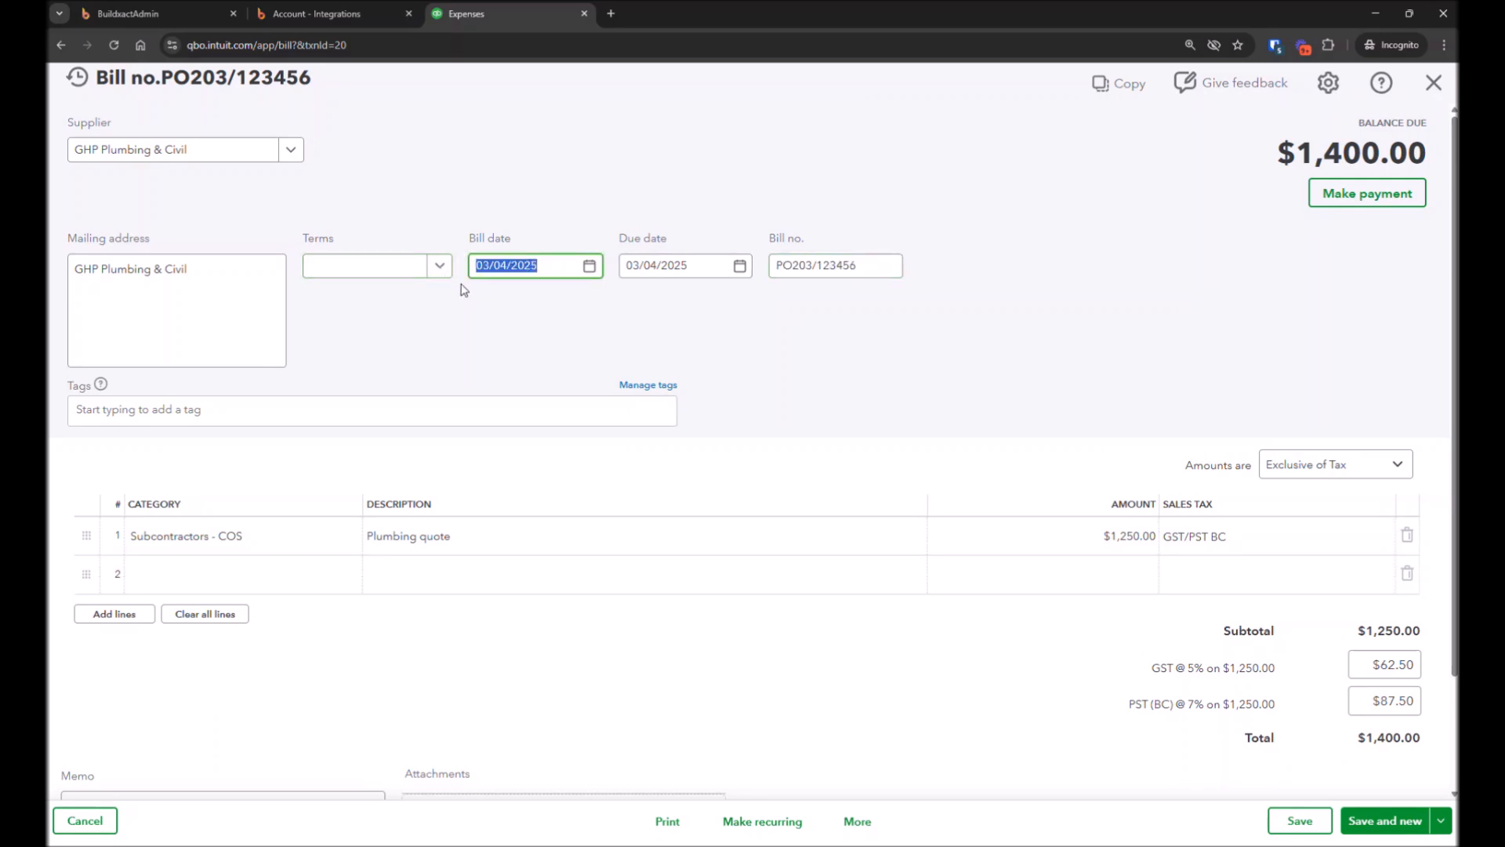
left_click(684, 263)
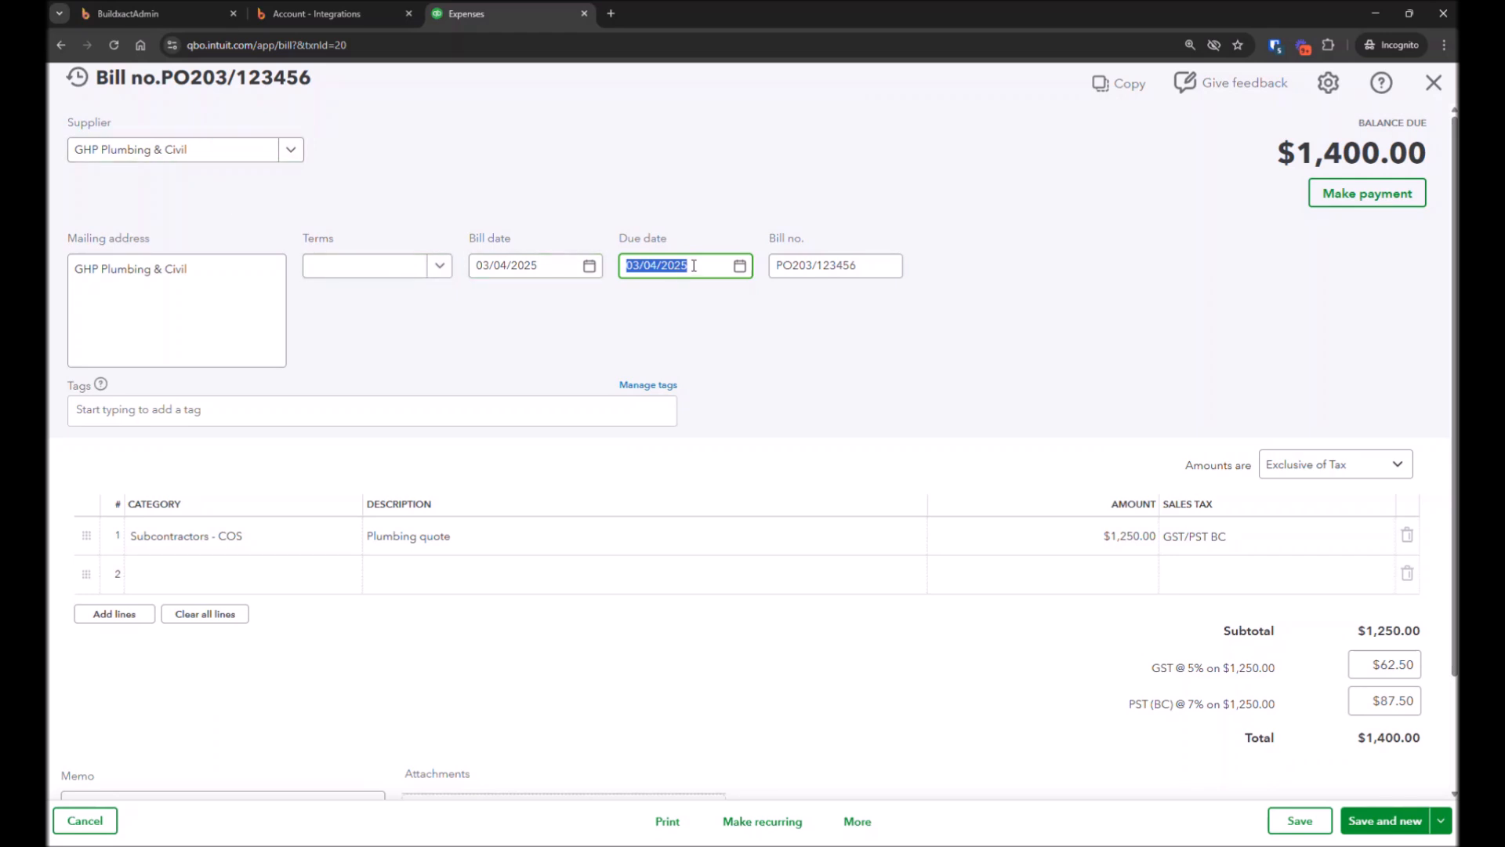
left_click(731, 330)
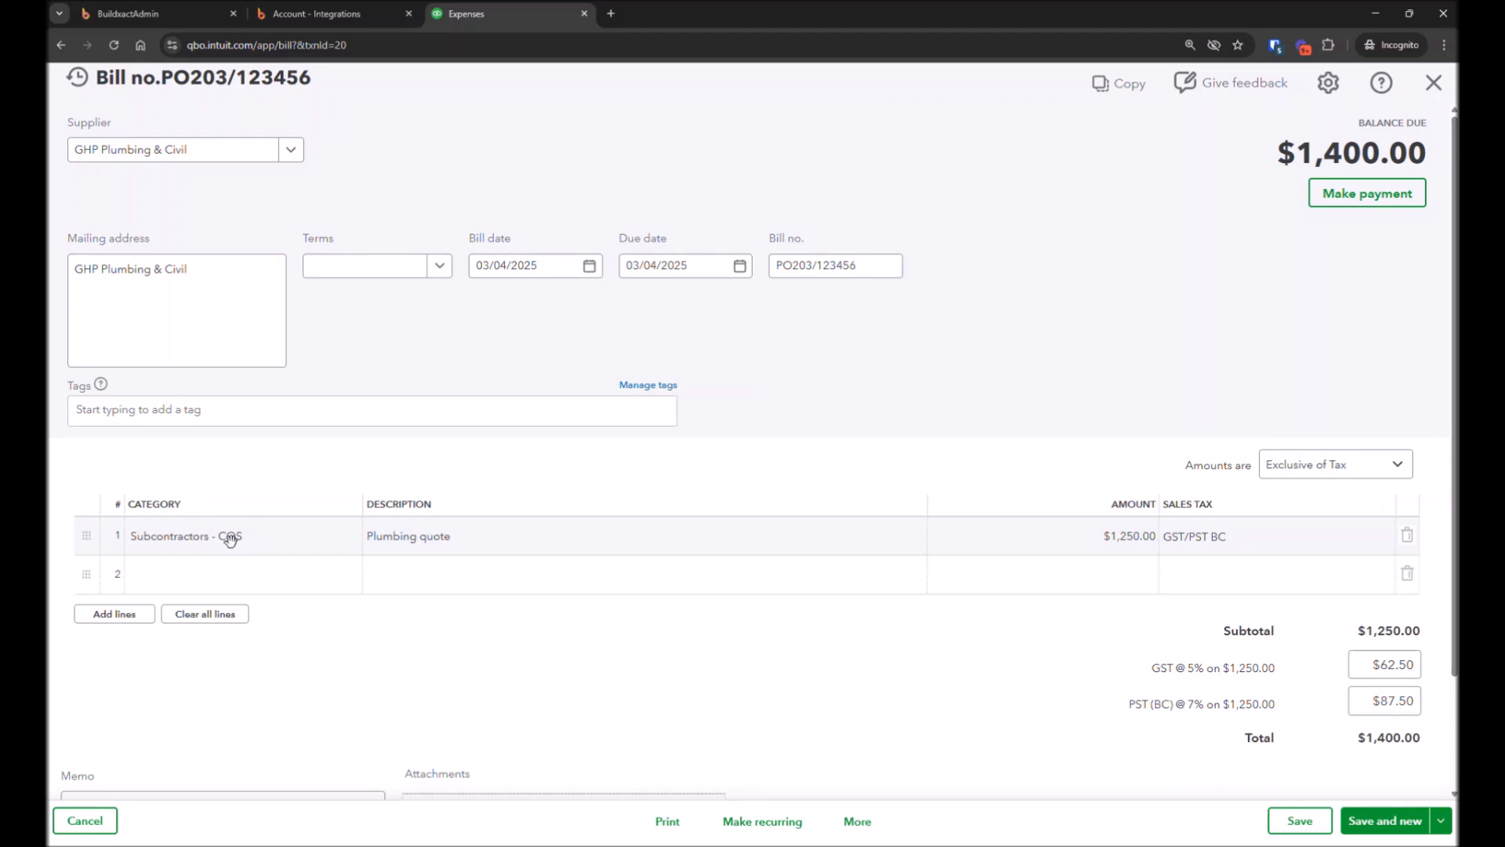
Compare the Buildxact QuickBooks settings' expense accounts with the bill, then close the bill in QuickBooks
left_click(362, 11)
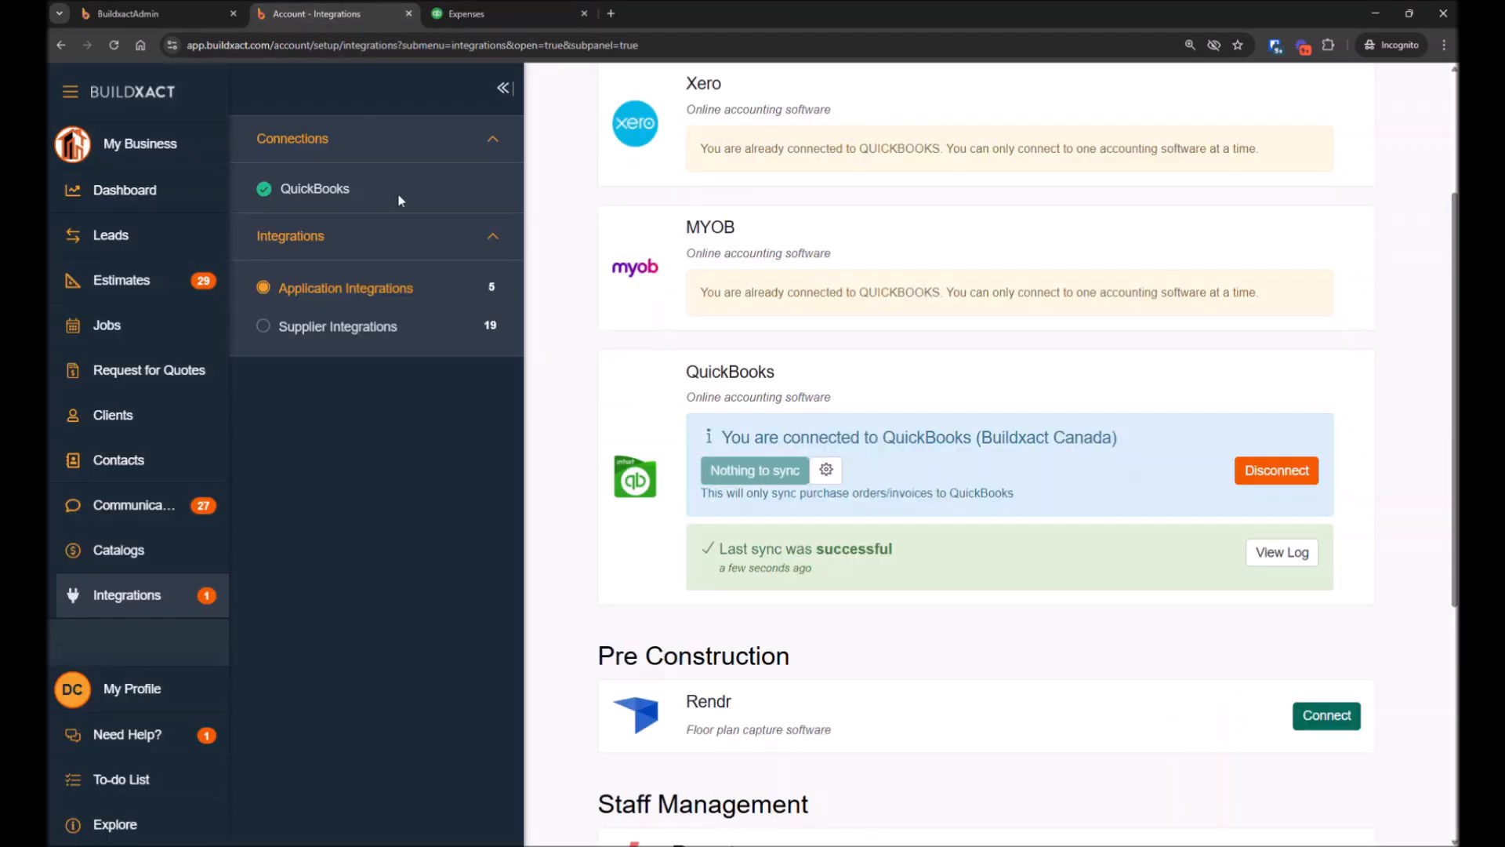
left_click(827, 473)
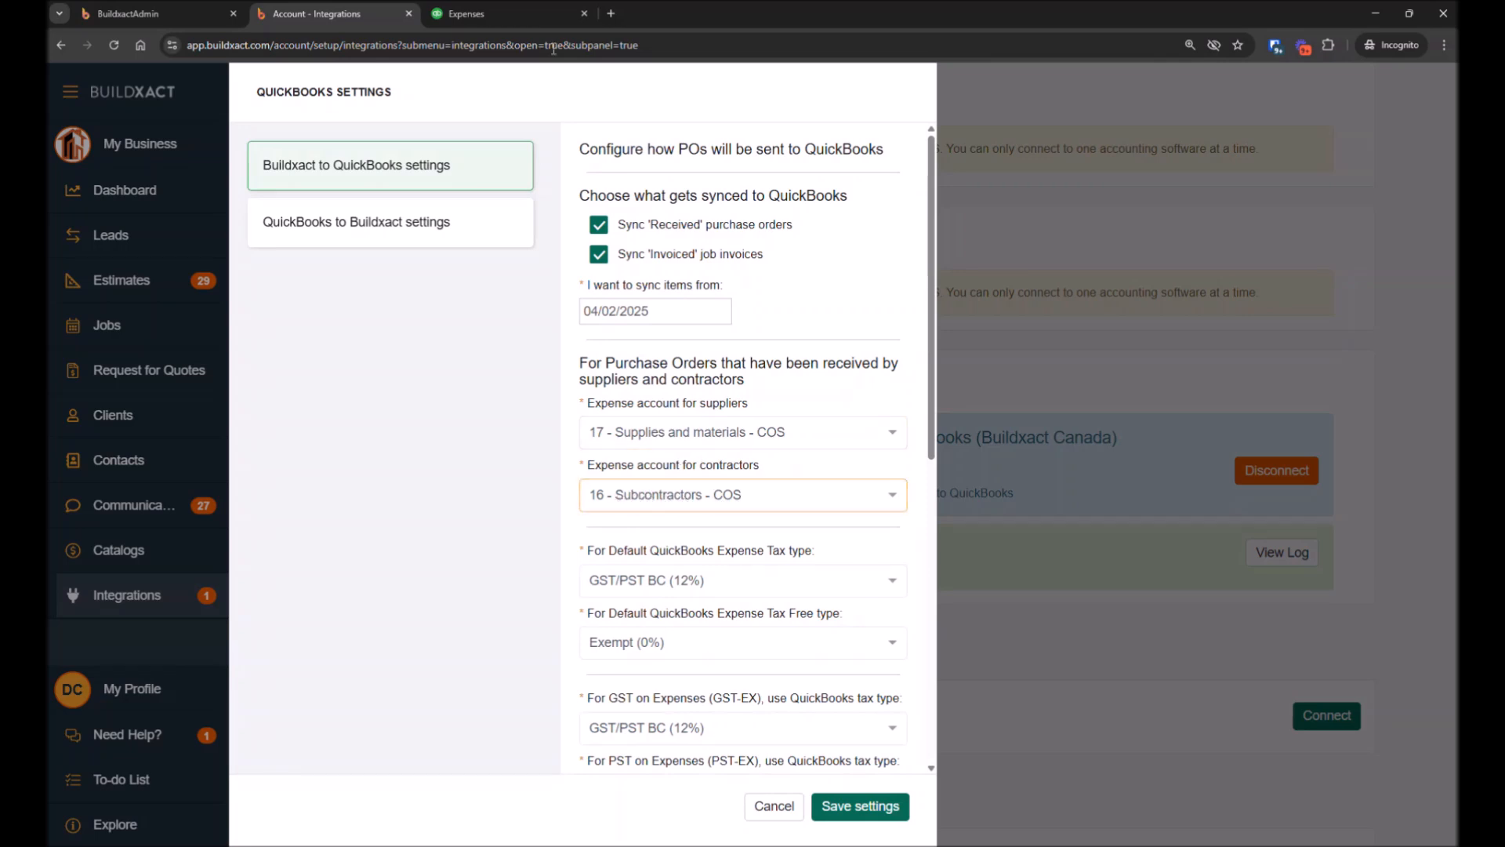
left_click(490, 8)
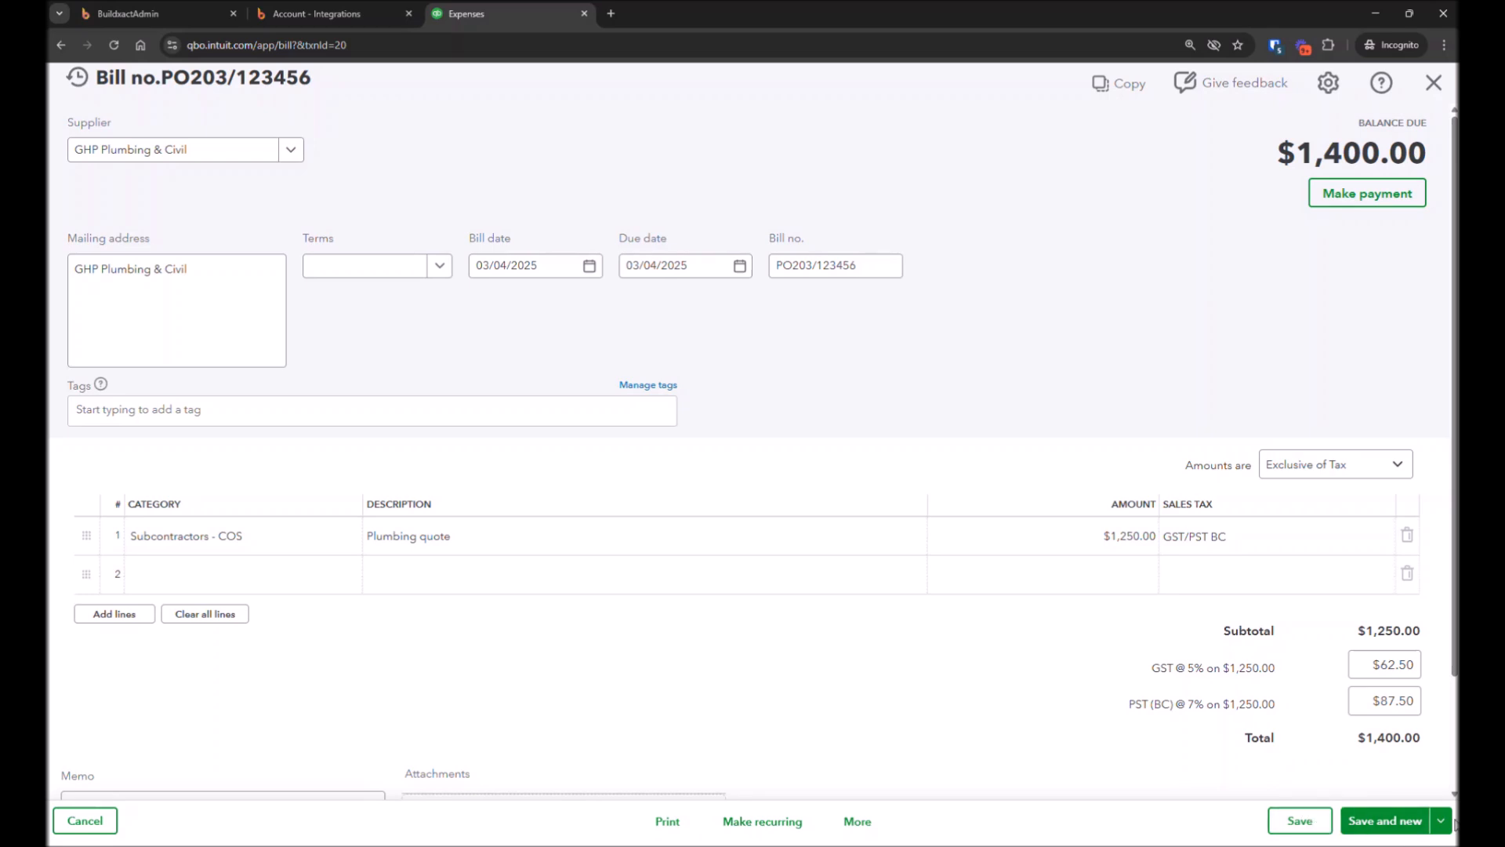
left_click(1434, 83)
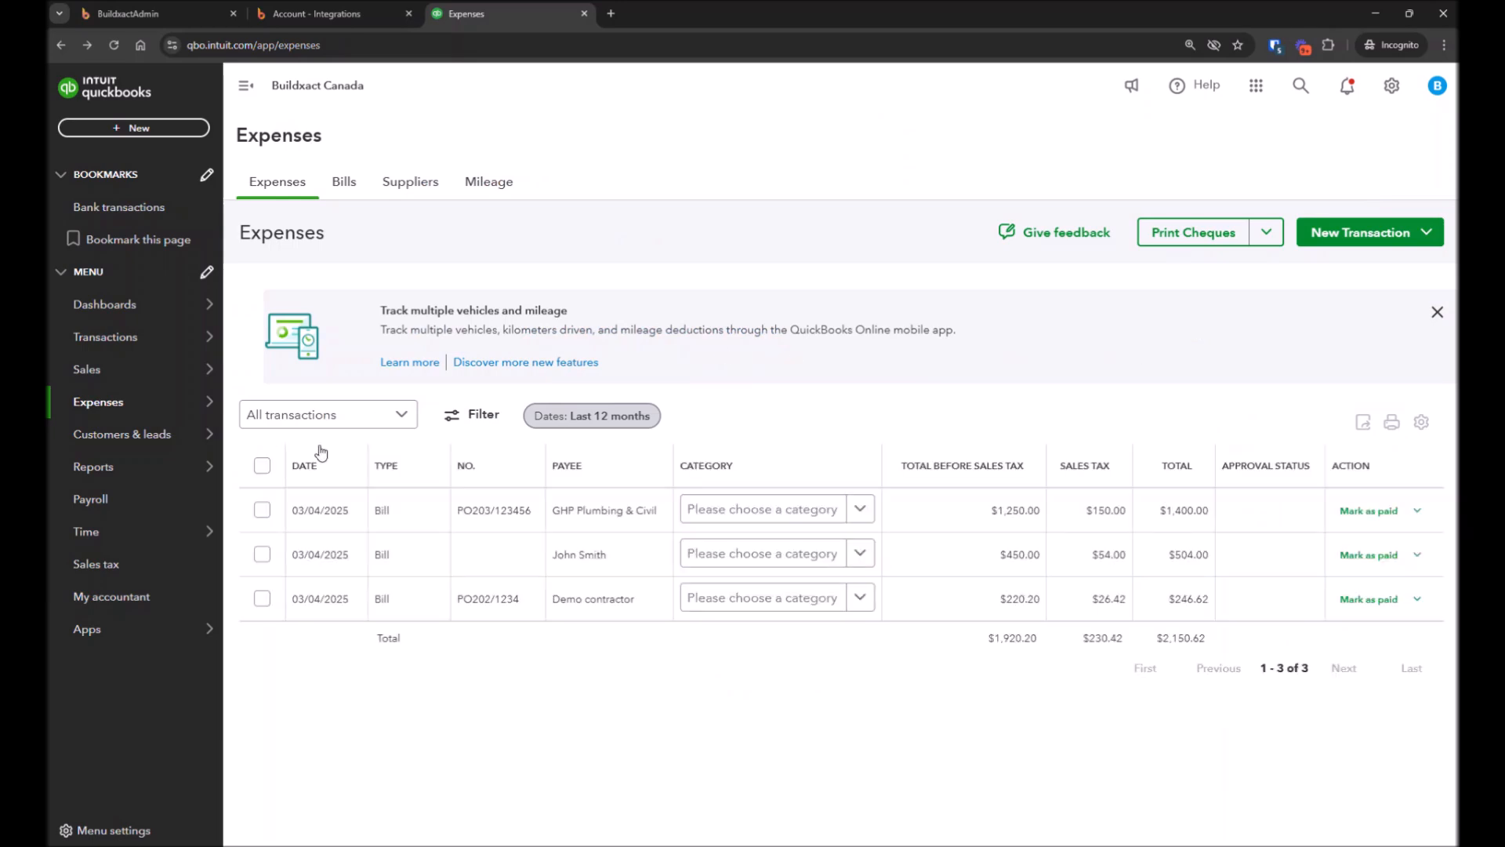
Open synced invoice J1573/INV0107 from the QuickBooks sales invoices and examine its product lines
mouse_move(94, 390)
left_click(95, 370)
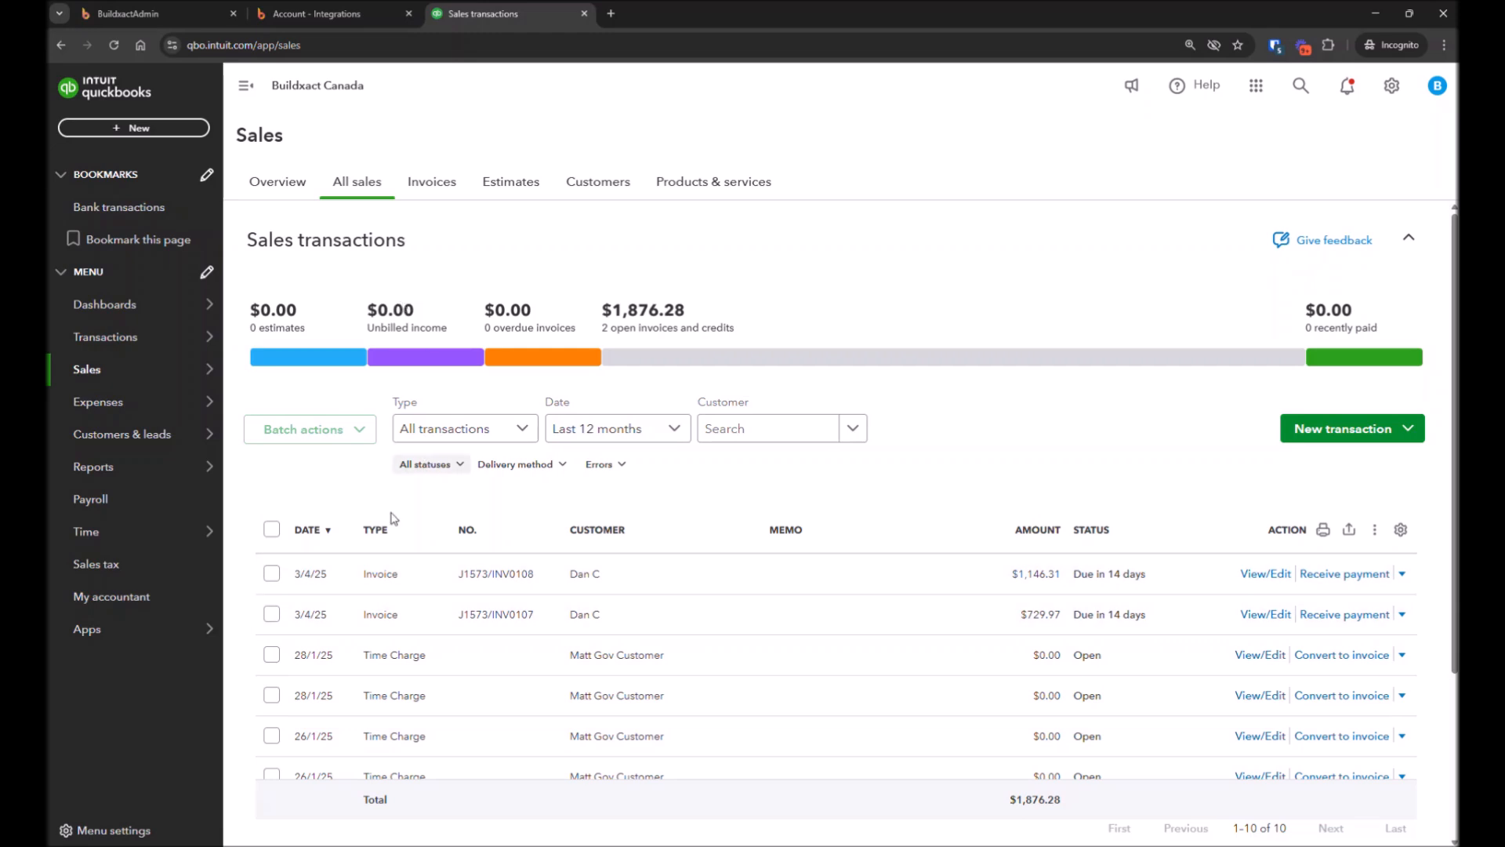
left_click_drag(448, 202, 443, 189)
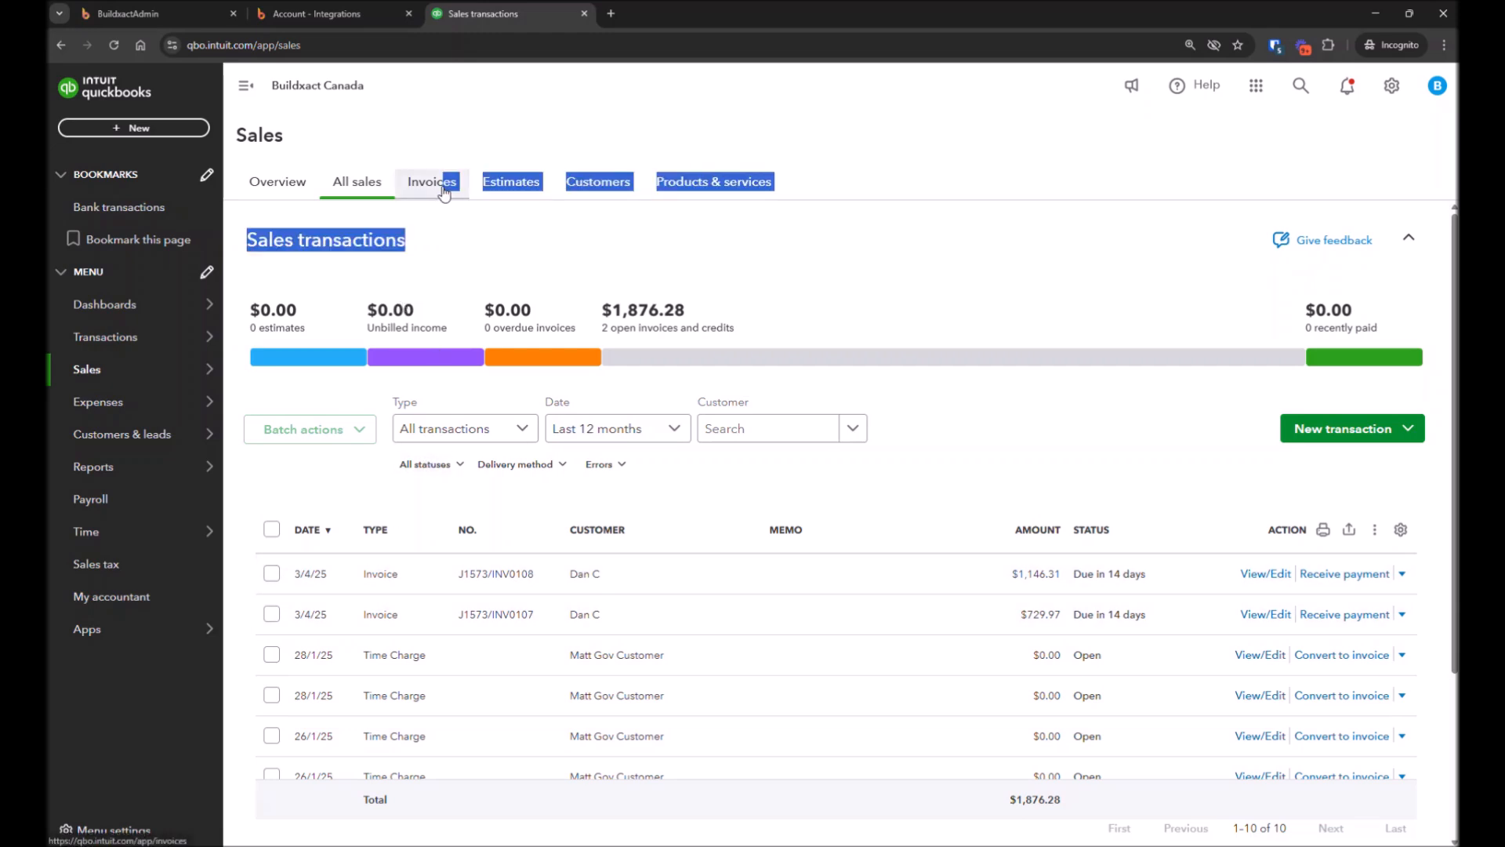
left_click(443, 189)
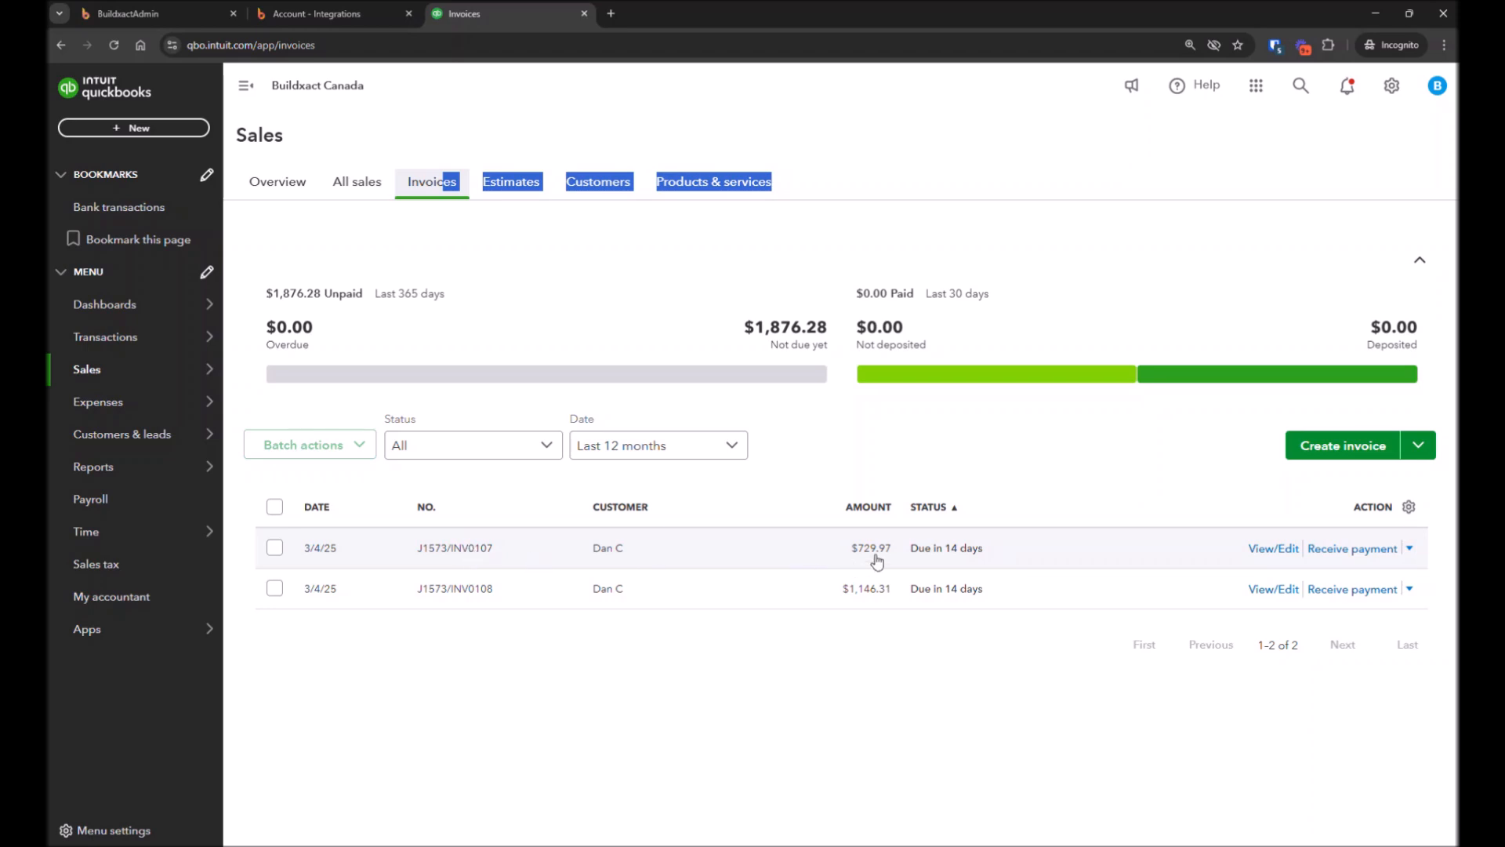
left_click(487, 556)
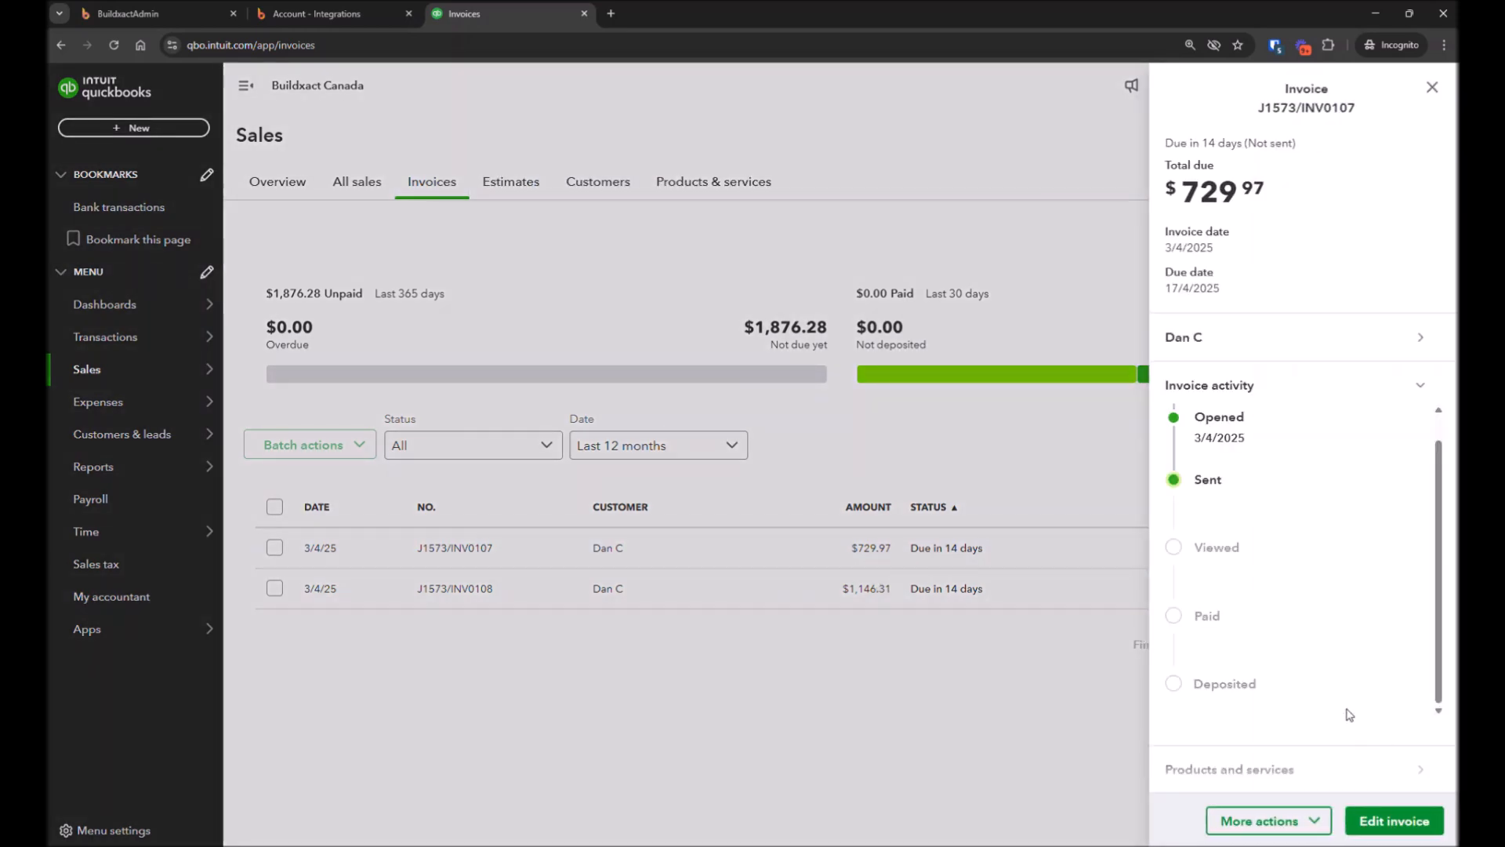
left_click(1394, 823)
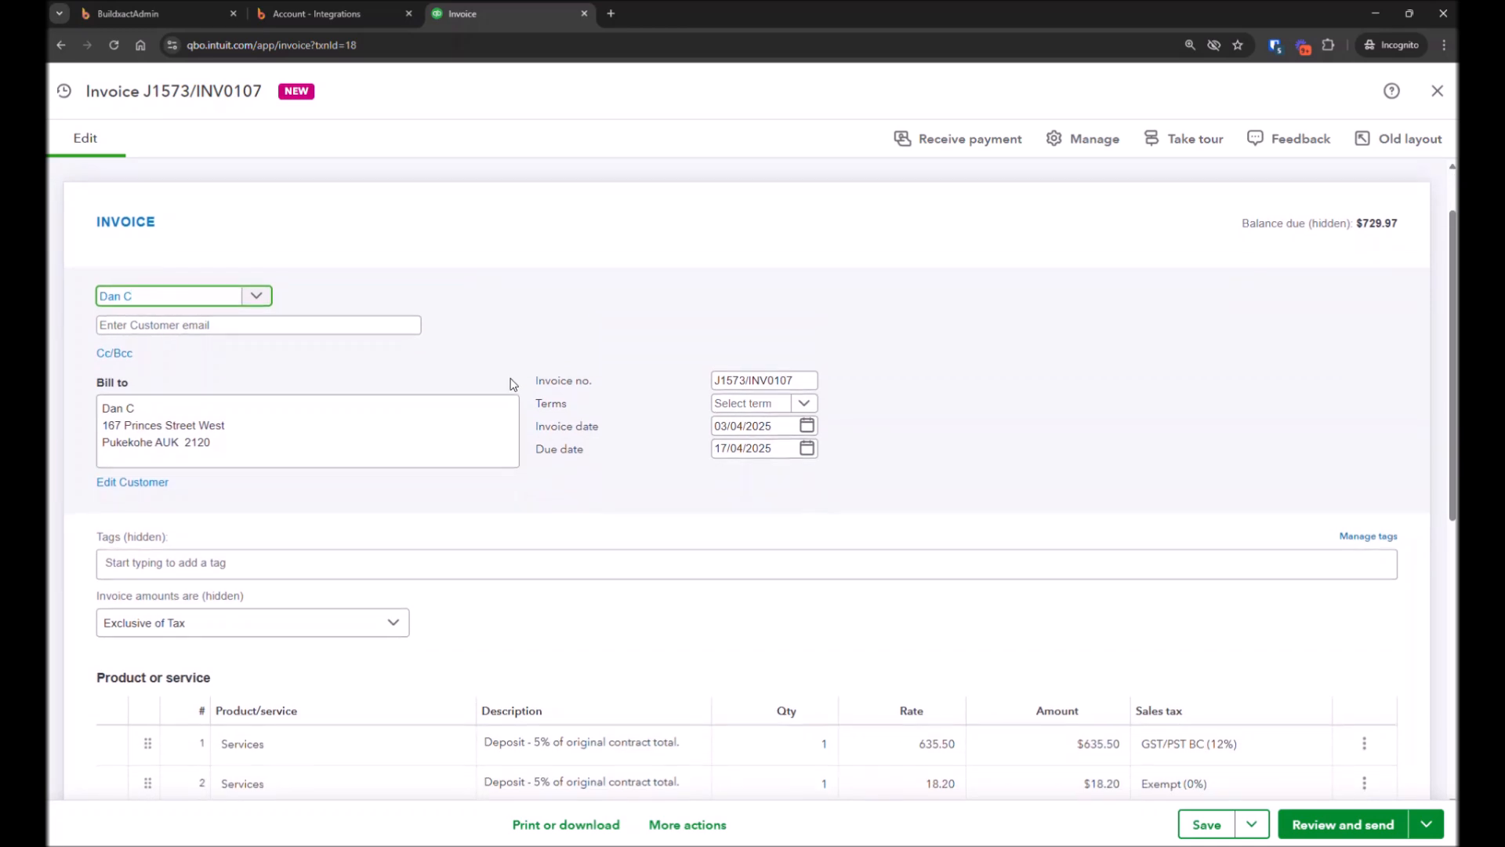
scroll(517, 369, "down", 1)
scroll(518, 348, "down", 1)
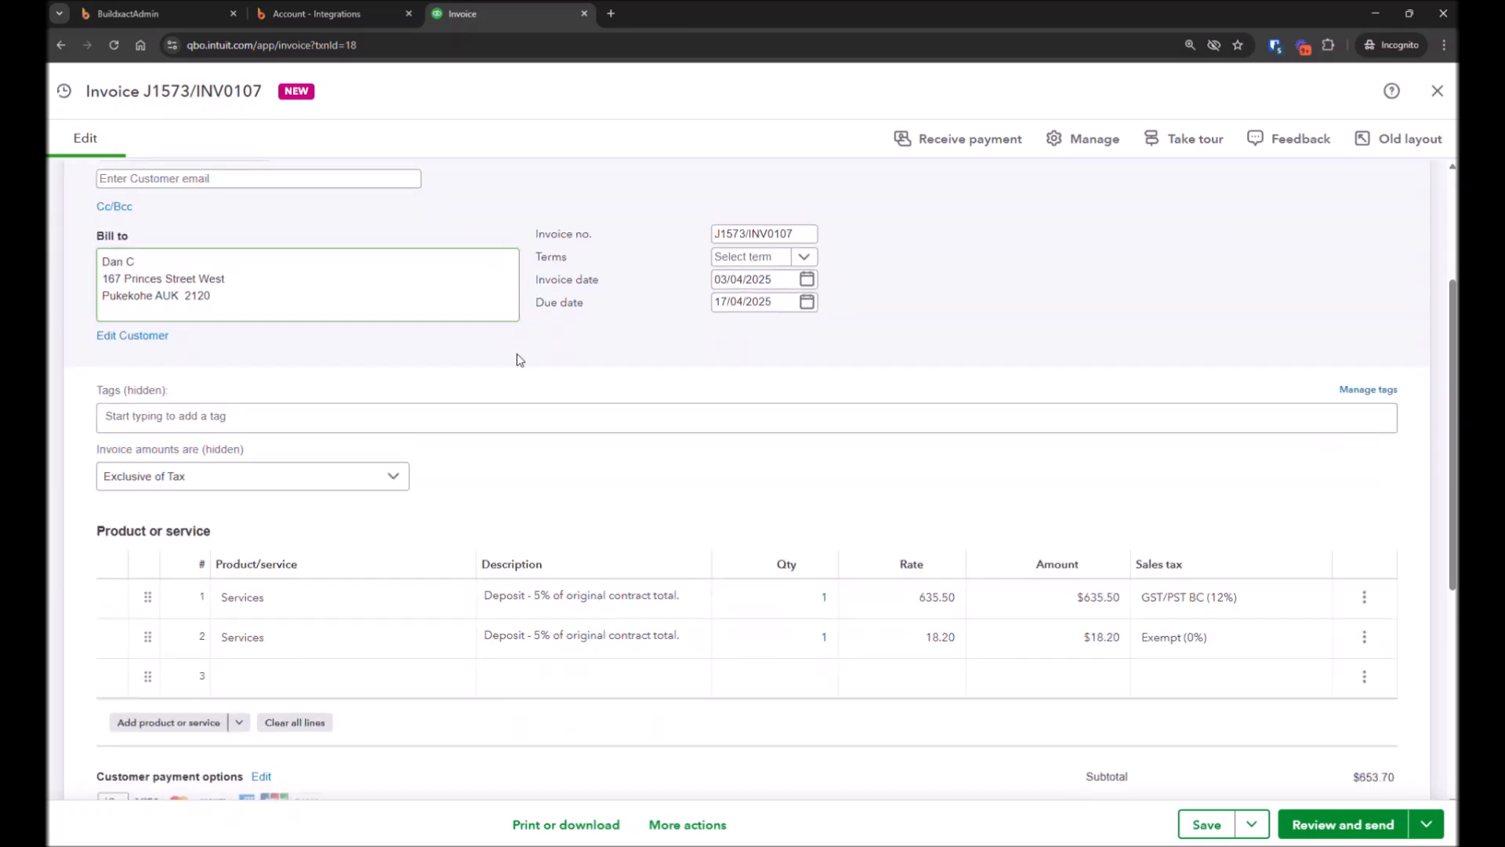
scroll(518, 361, "down", 1)
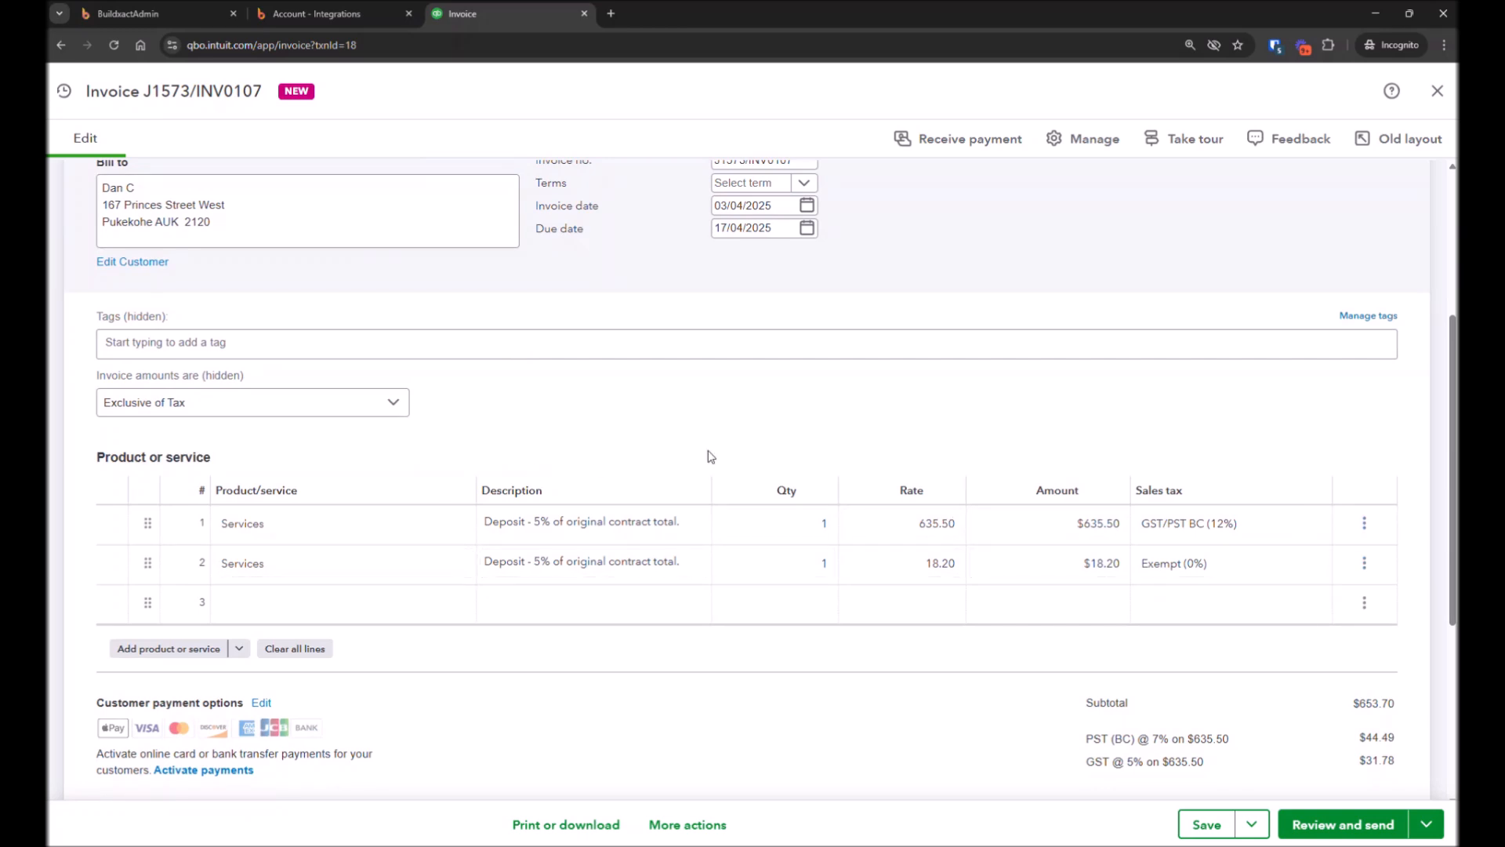
left_click(415, 564)
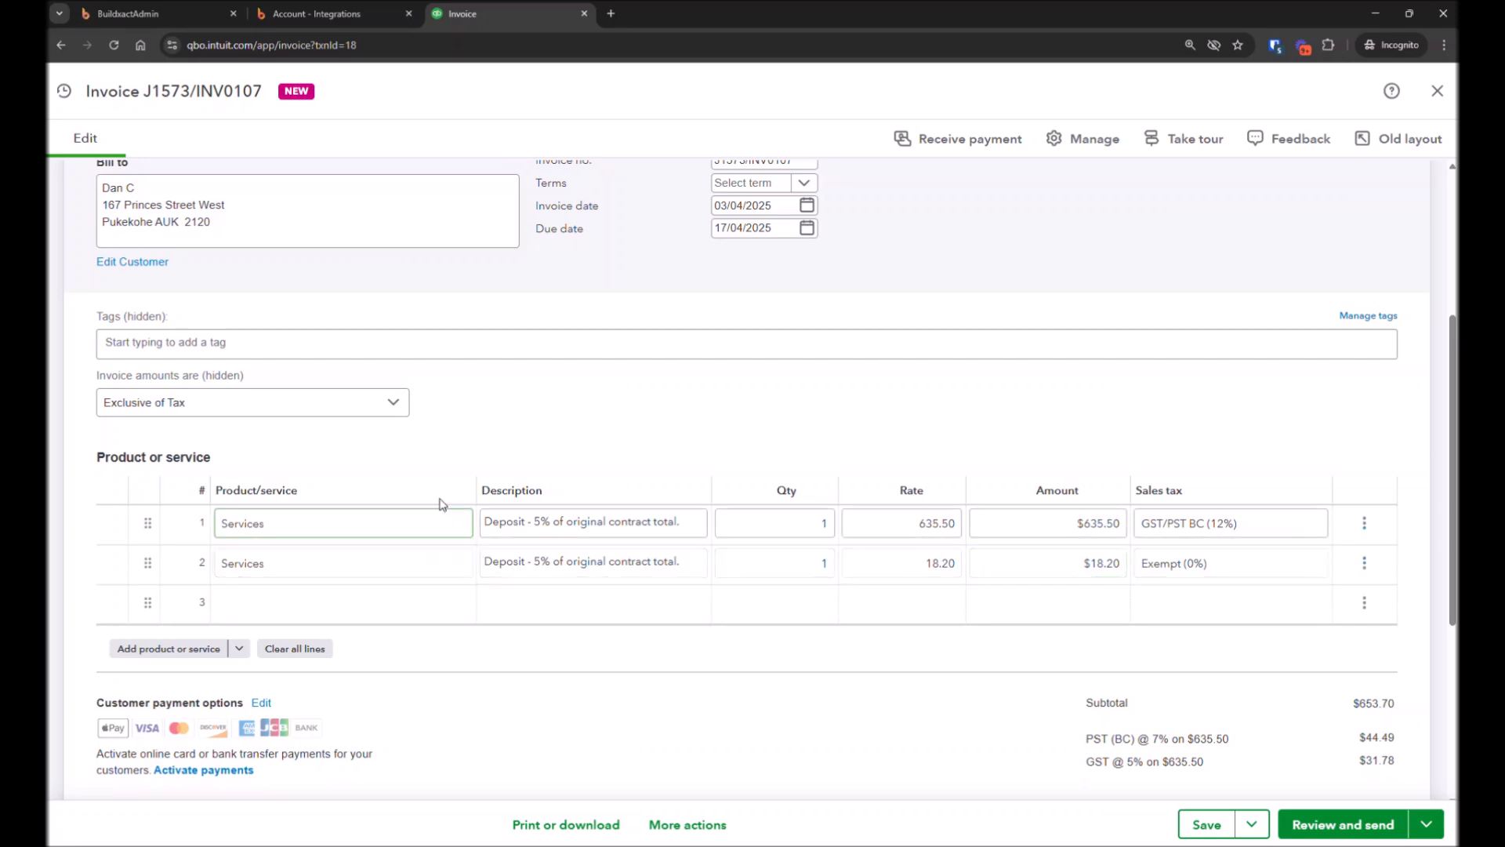
Scroll through the synced invoice's product lines and totals, then close the invoice
scroll(511, 465, "up", 1)
scroll(549, 462, "up", 1)
scroll(1294, 682, "down", 4)
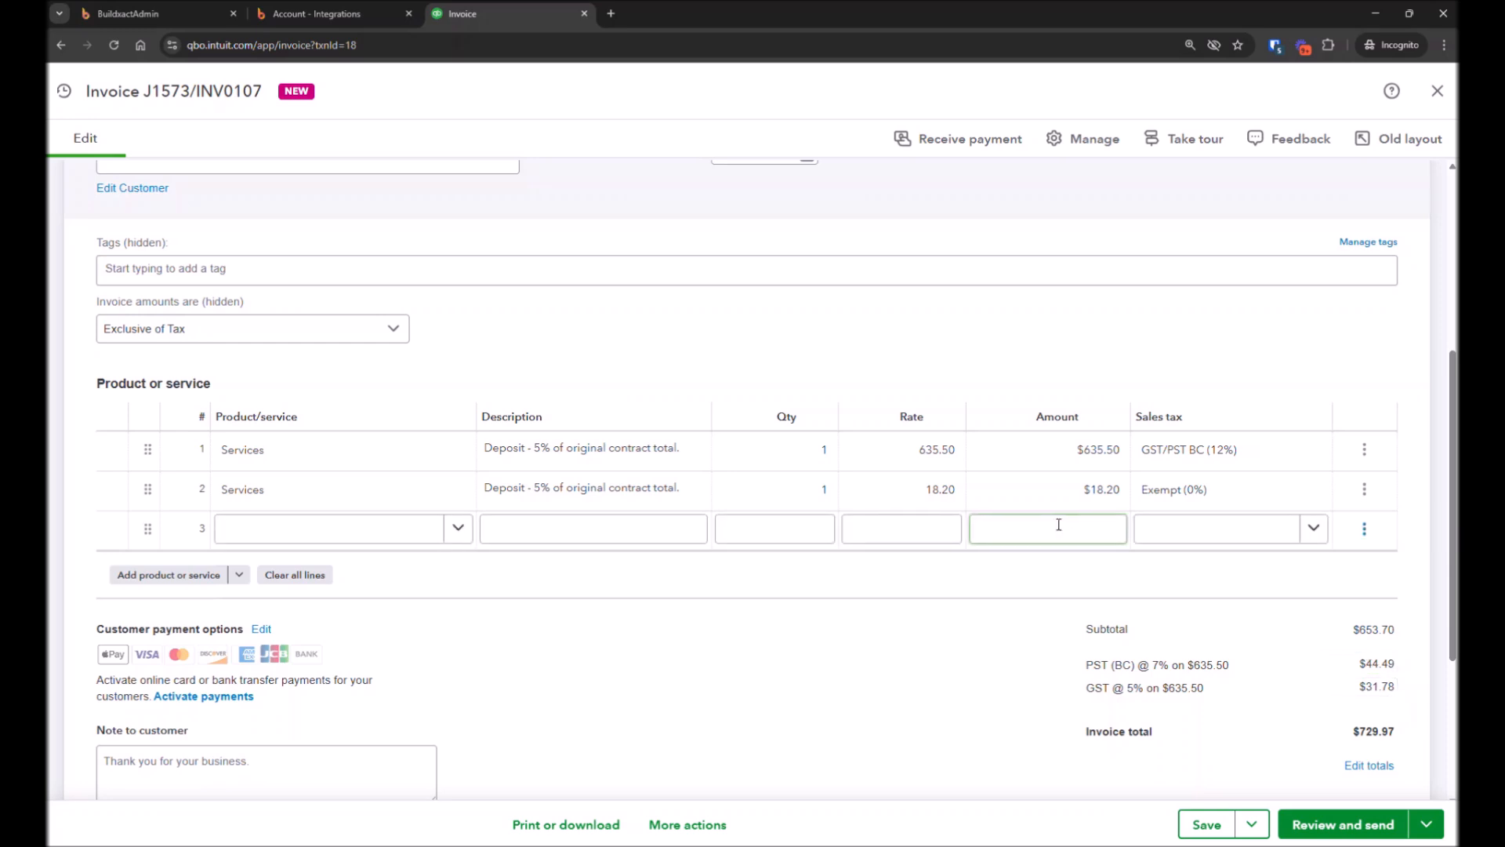
scroll(630, 612, "up", 1)
scroll(631, 612, "up", 2)
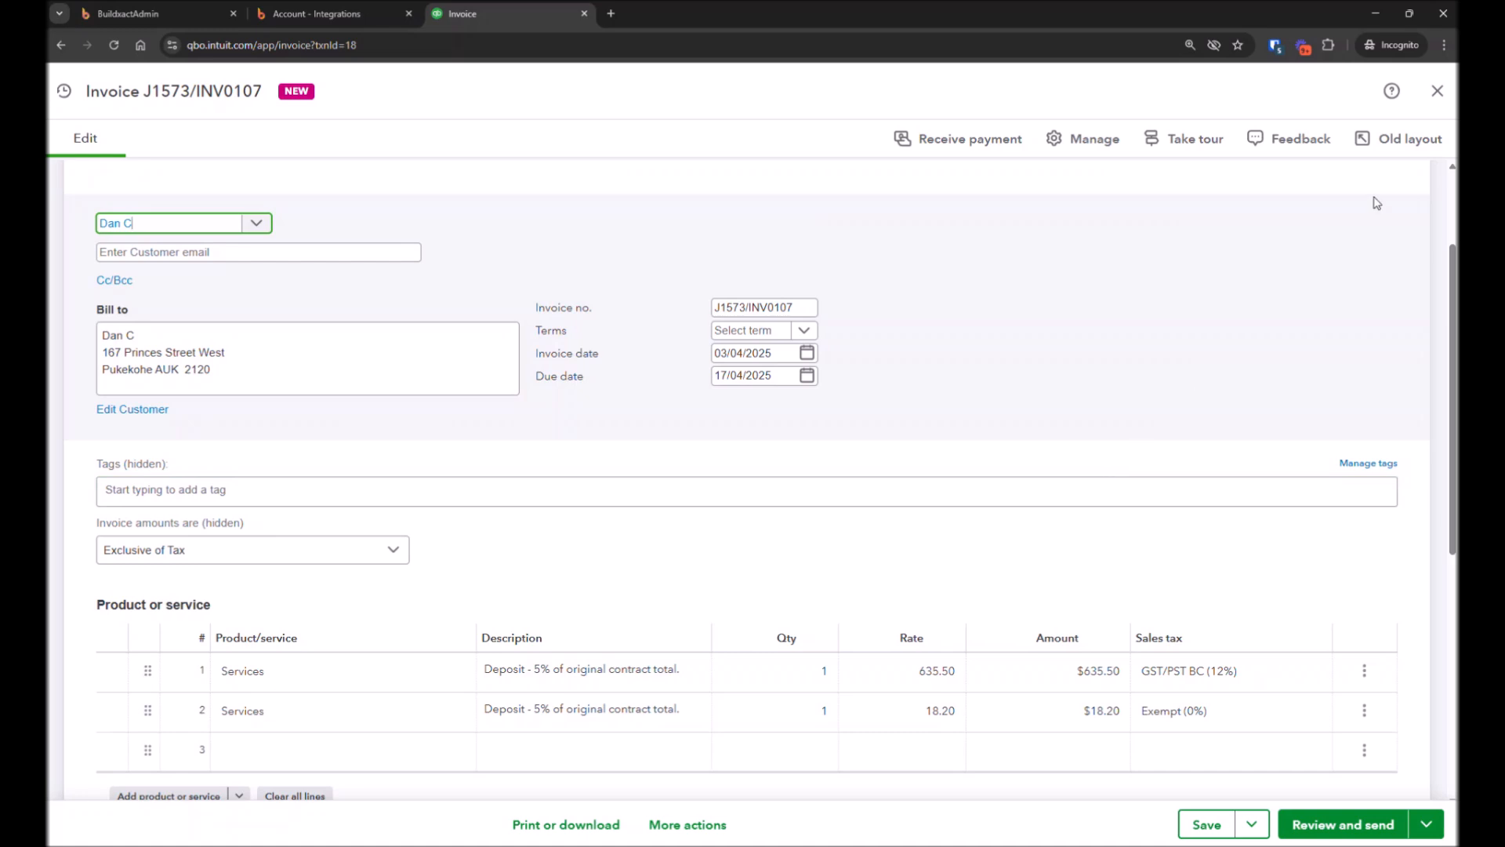
left_click(1436, 95)
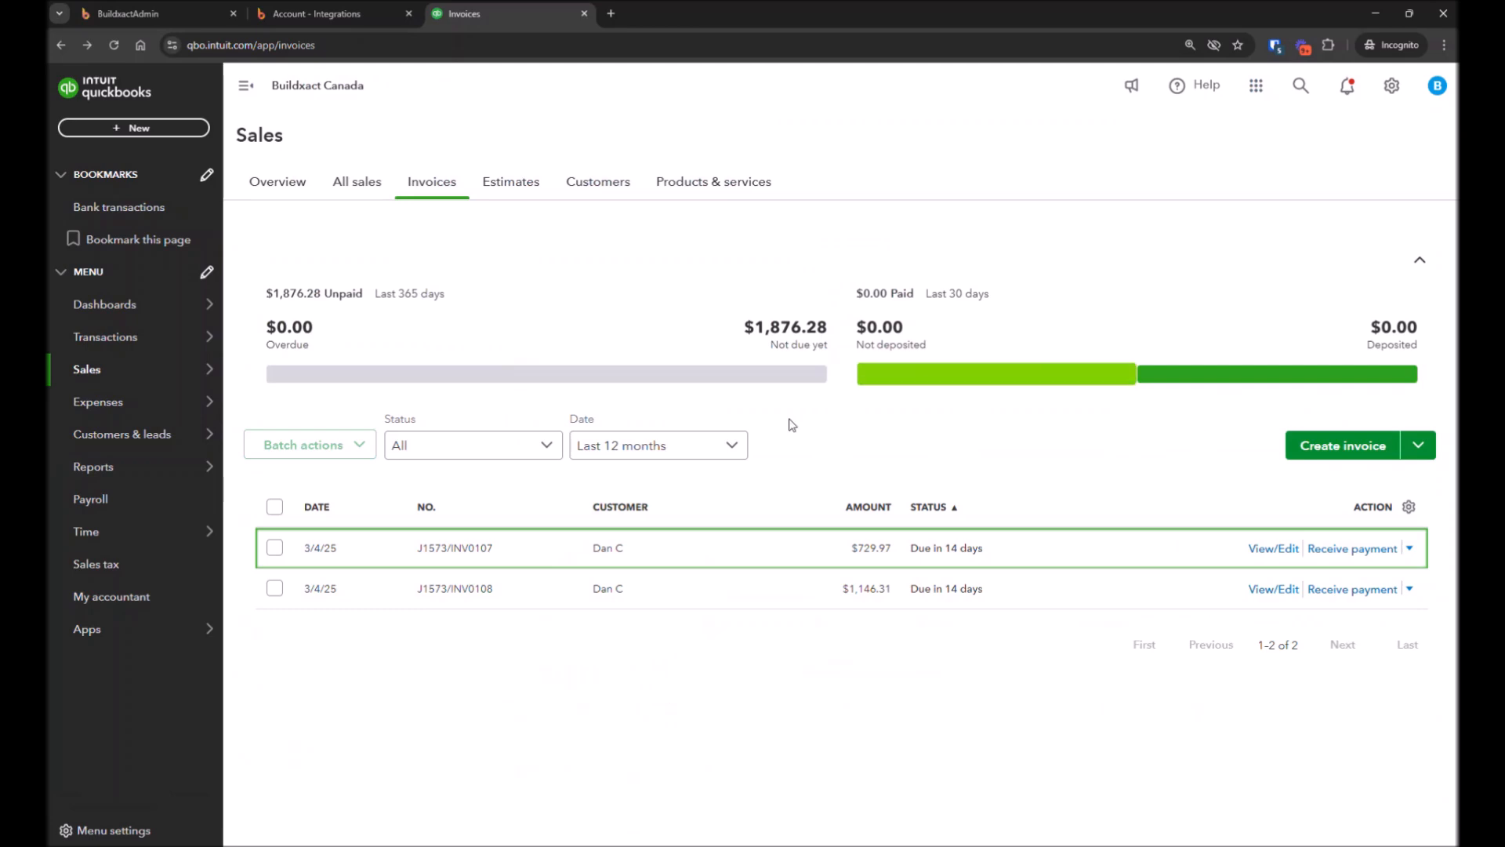
In Buildxact's QuickBooks settings, stop syncing received purchase orders, allow QuickBooks bills to be imported, and save the settings
left_click(322, 14)
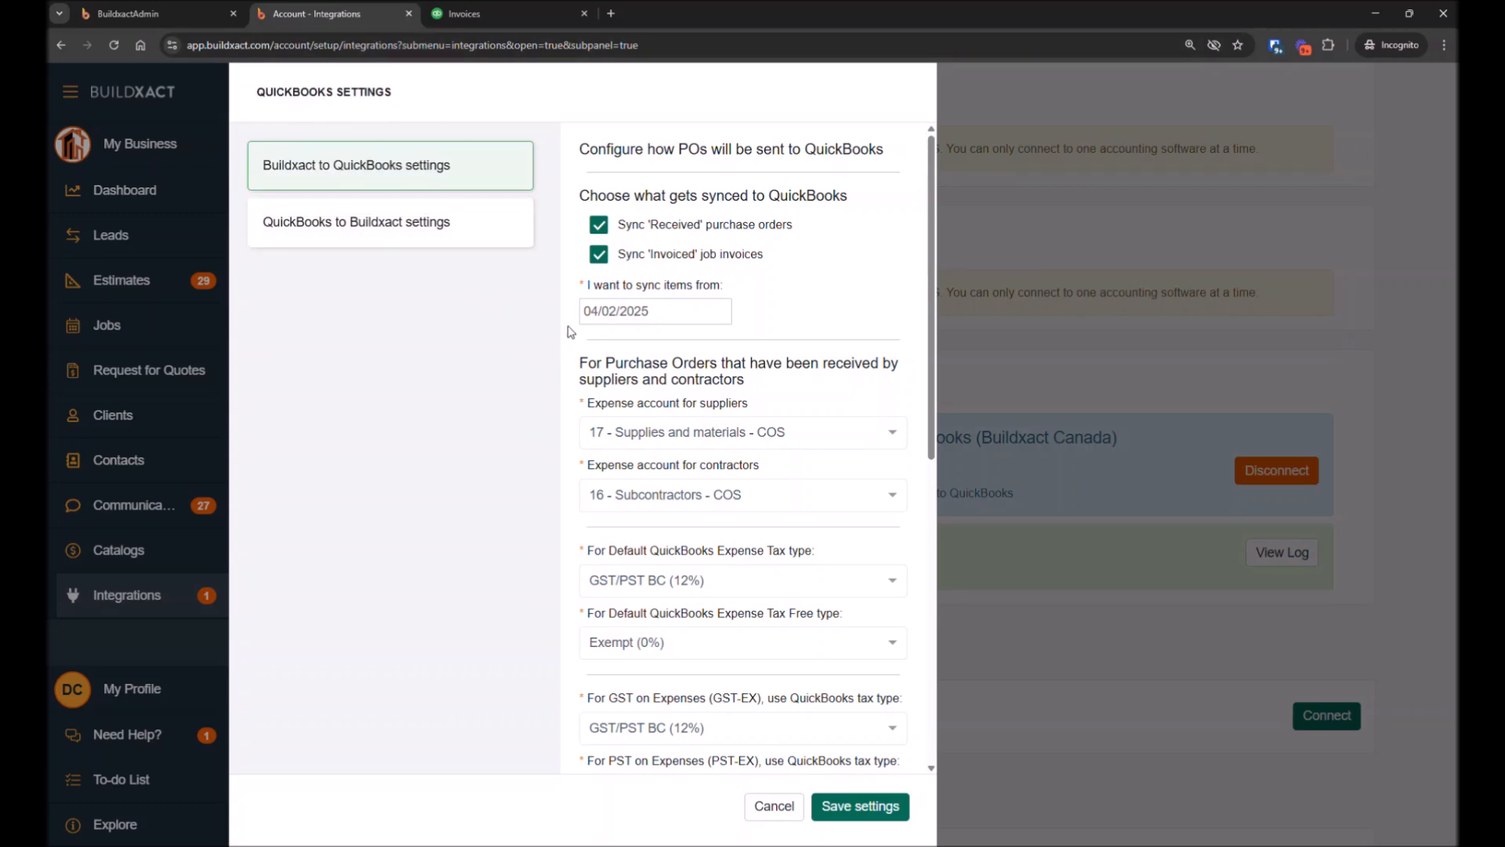
left_click(599, 226)
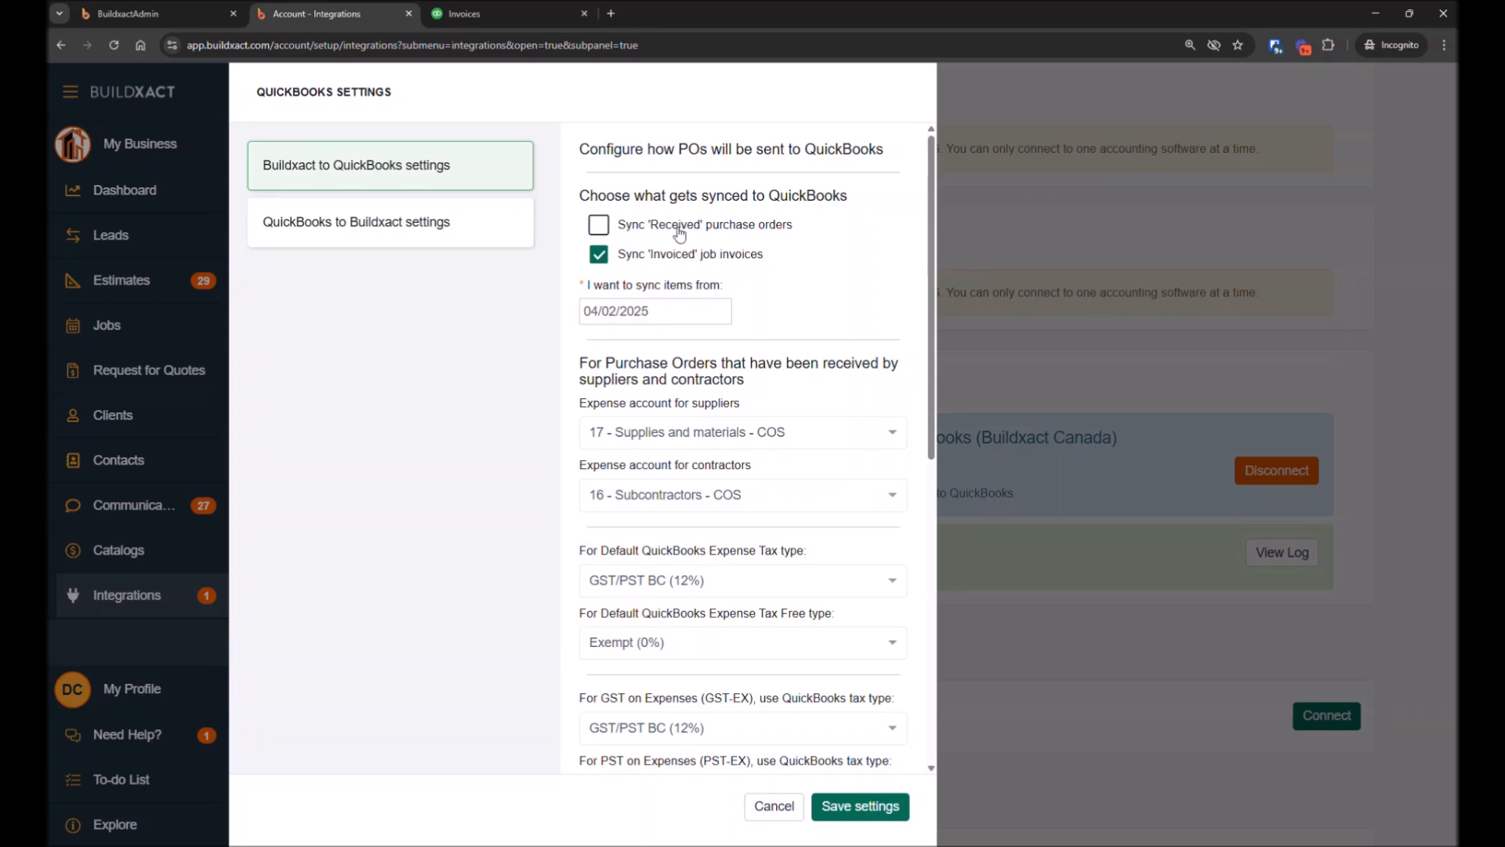
left_click(436, 228)
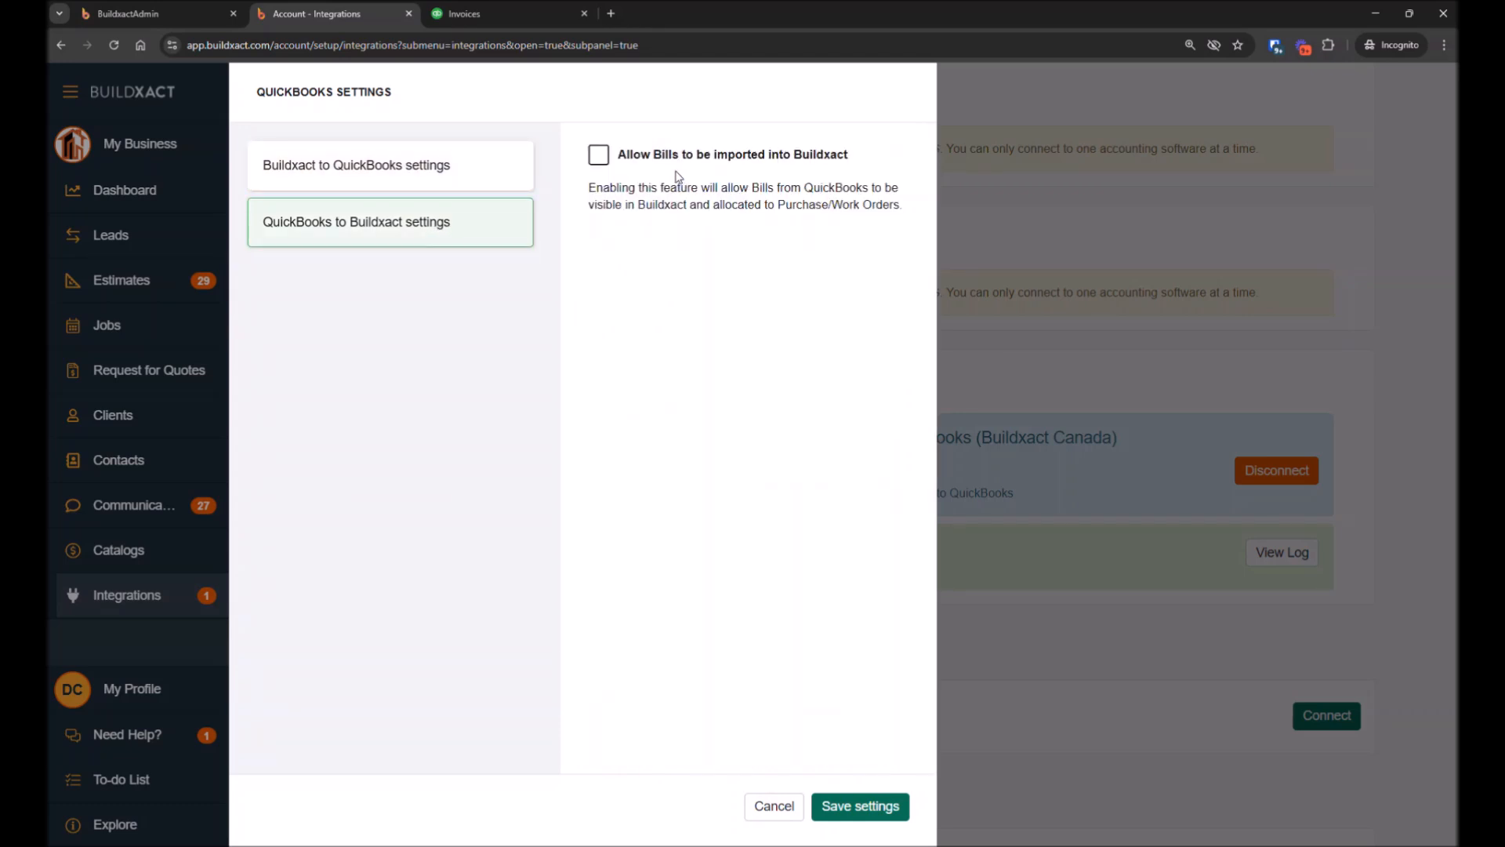
left_click(650, 160)
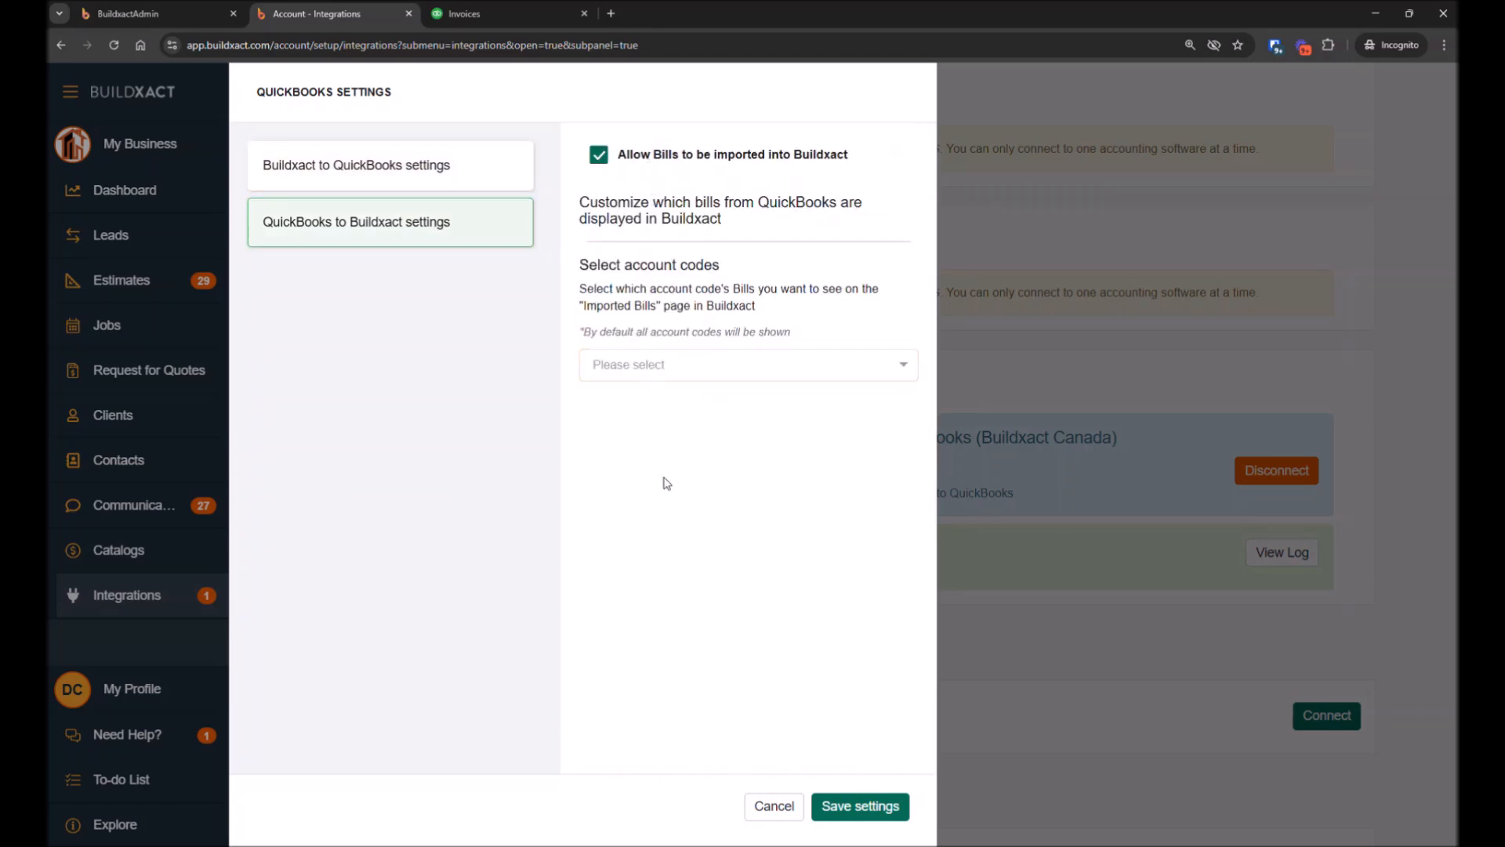
left_click(855, 816)
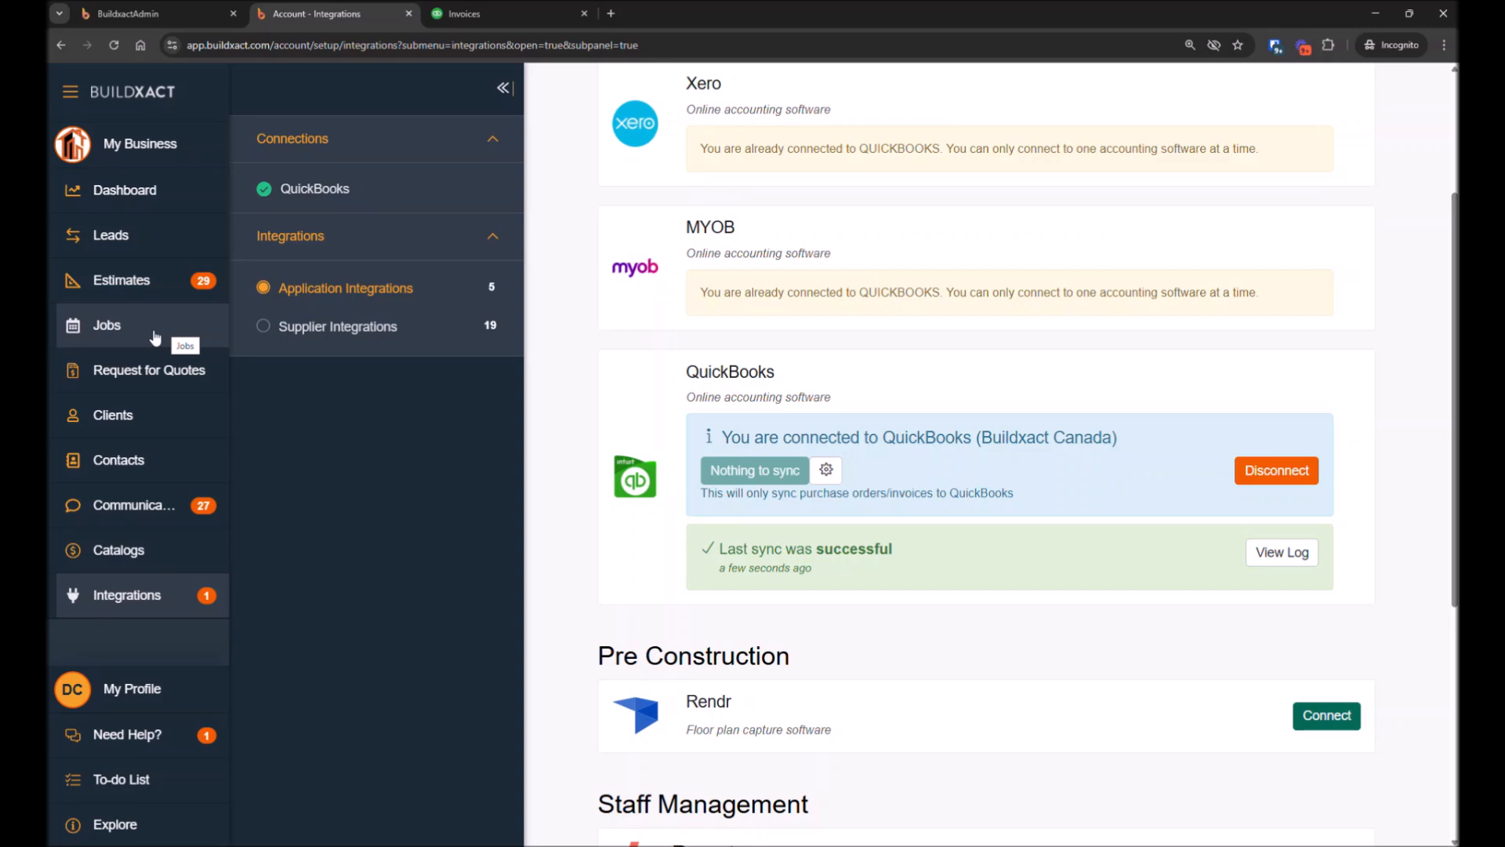
Open the job Imported Bills list and expand the bills' line items to review them
left_click(154, 333)
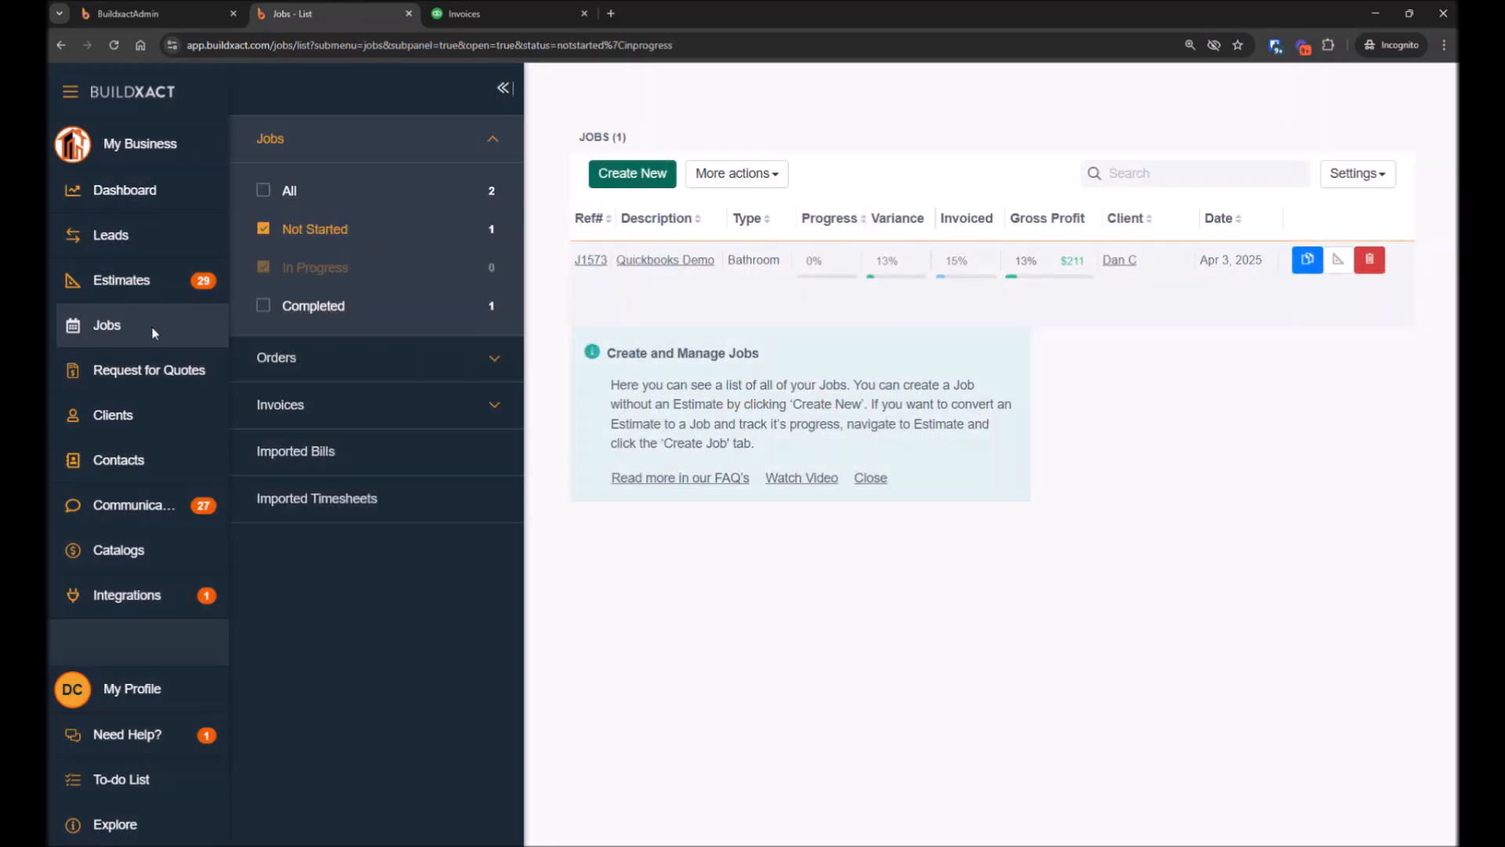
left_click(349, 460)
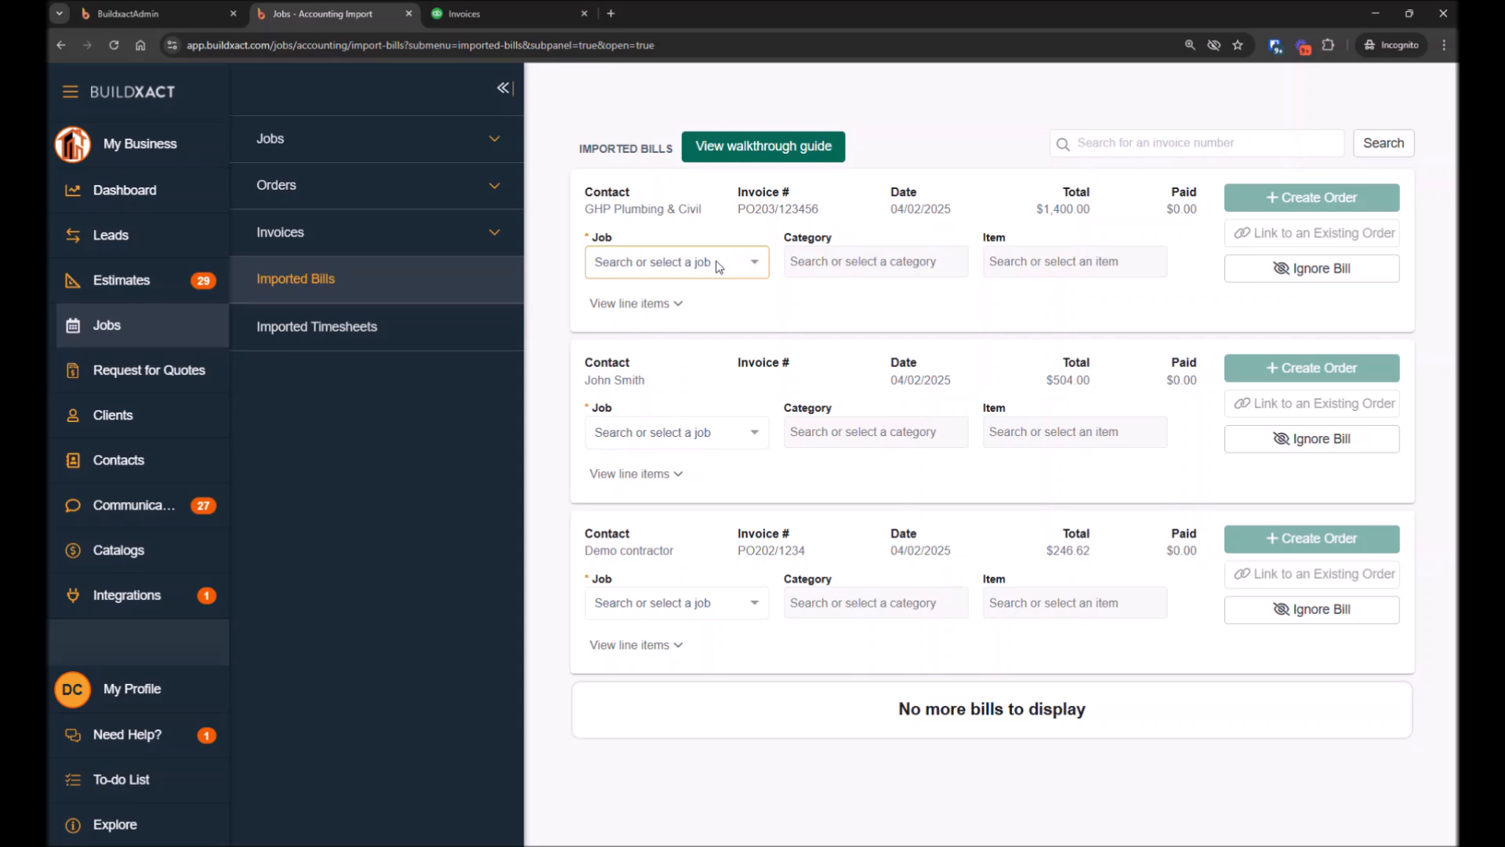
left_click(632, 477)
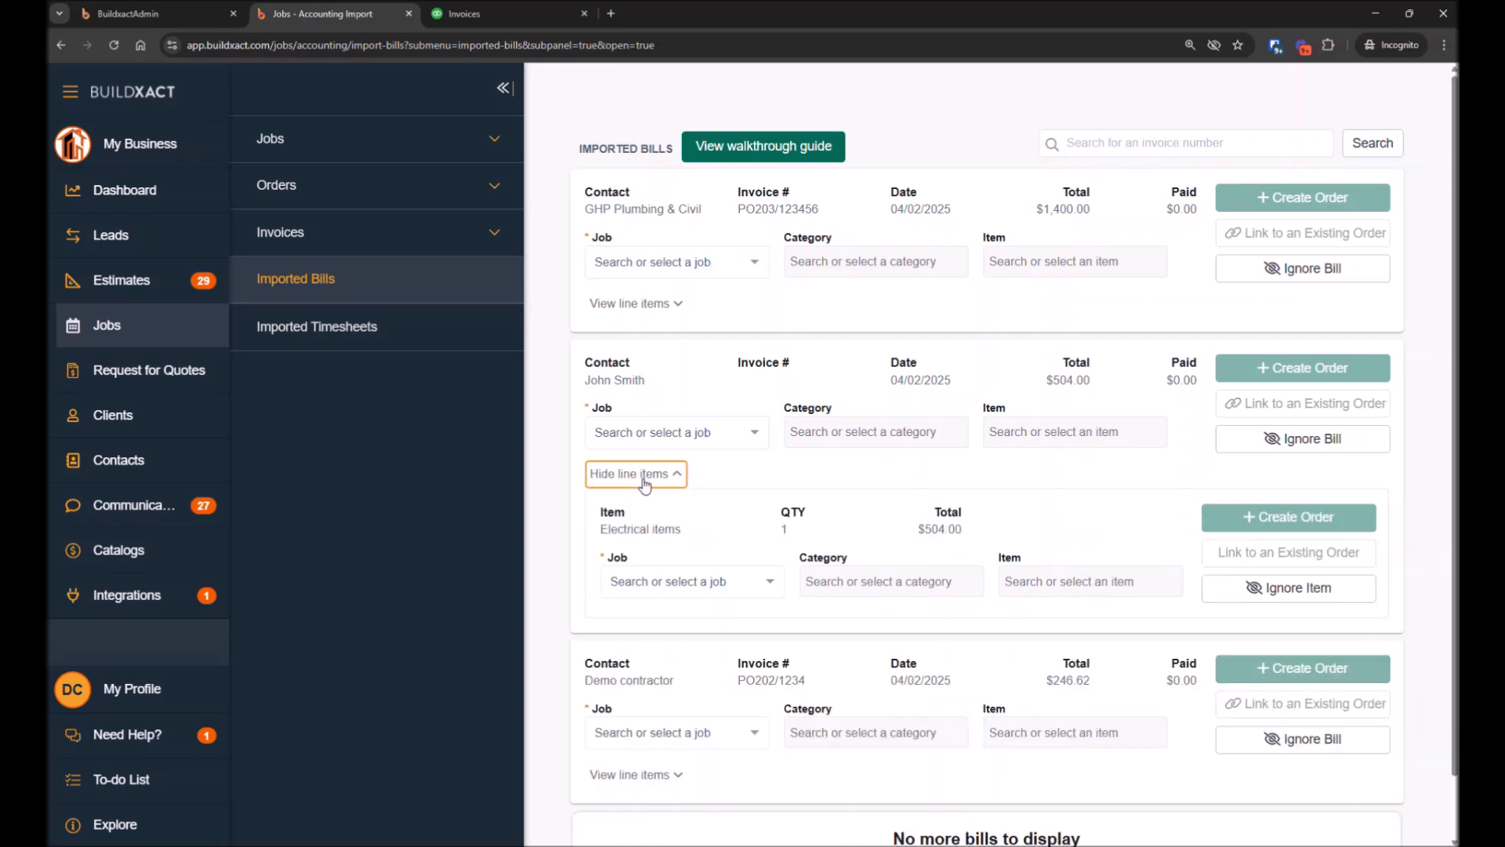
left_click(631, 475)
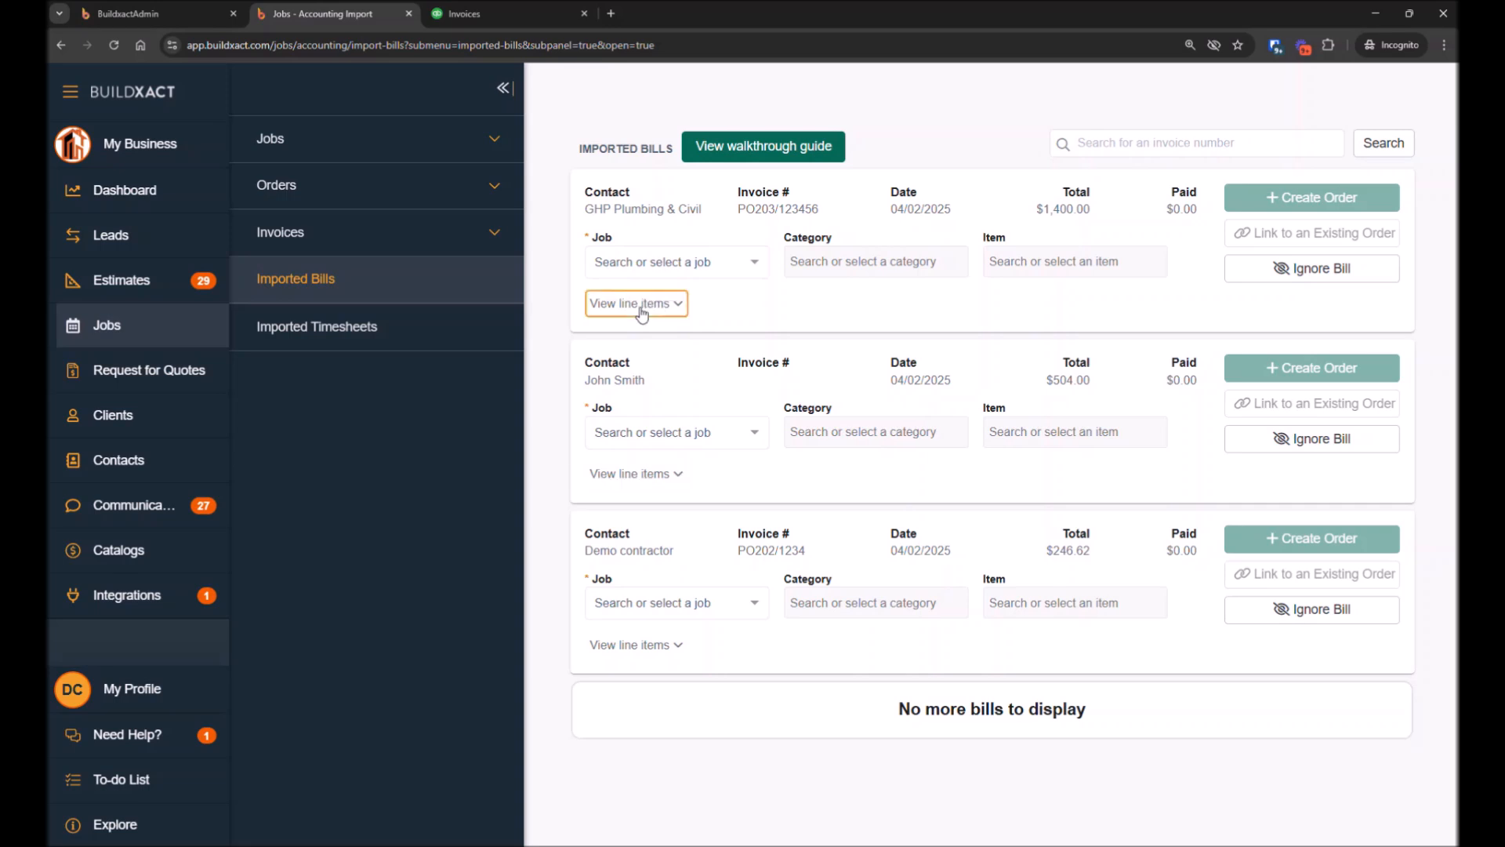
left_click(639, 305)
left_click(642, 312)
left_click(639, 477)
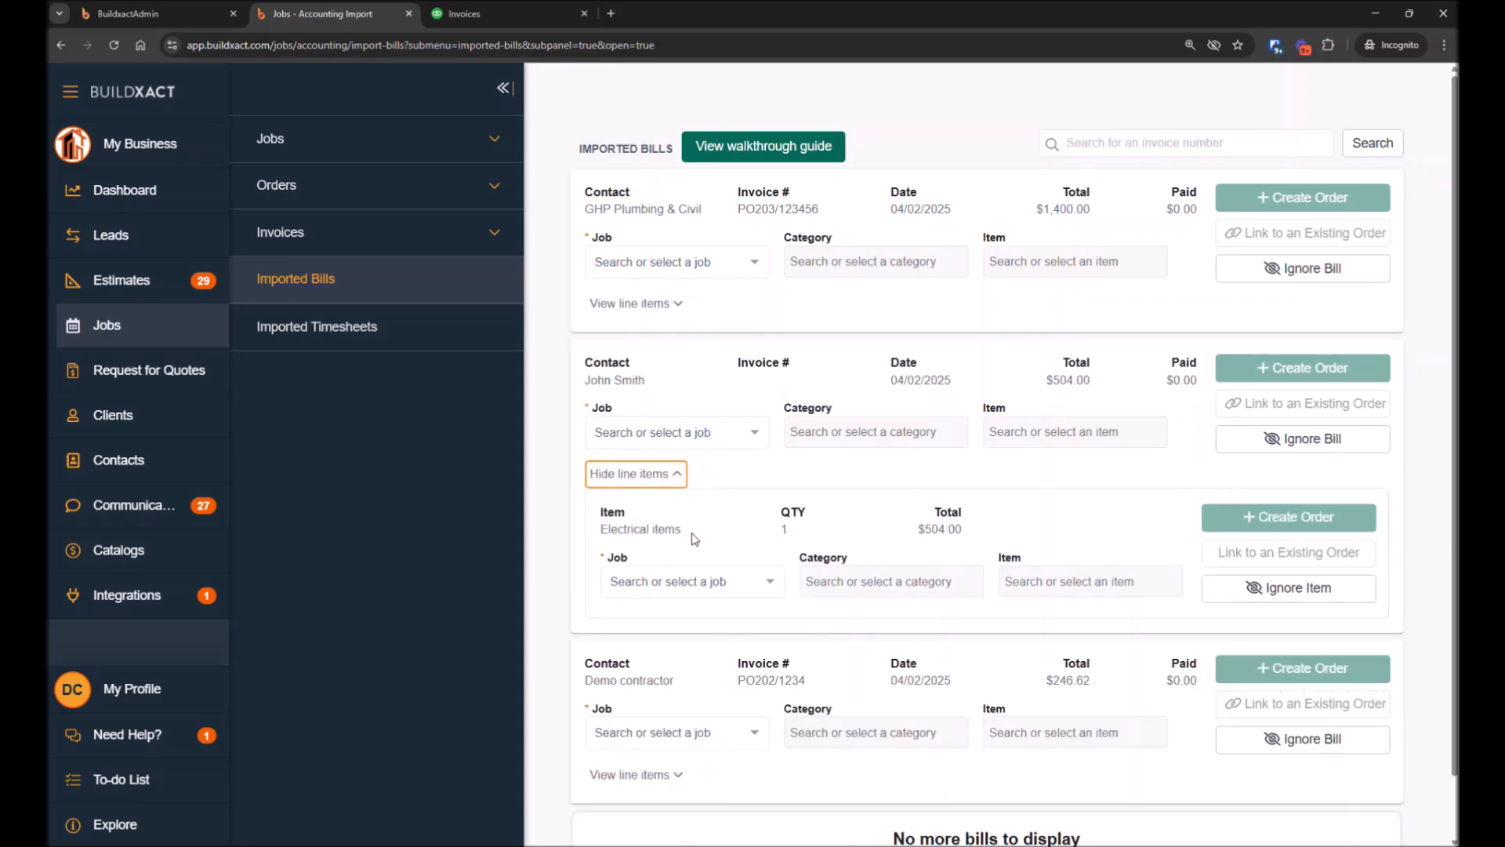
left_click_drag(689, 531, 597, 536)
left_click(682, 777)
scroll(778, 730, "down", 2)
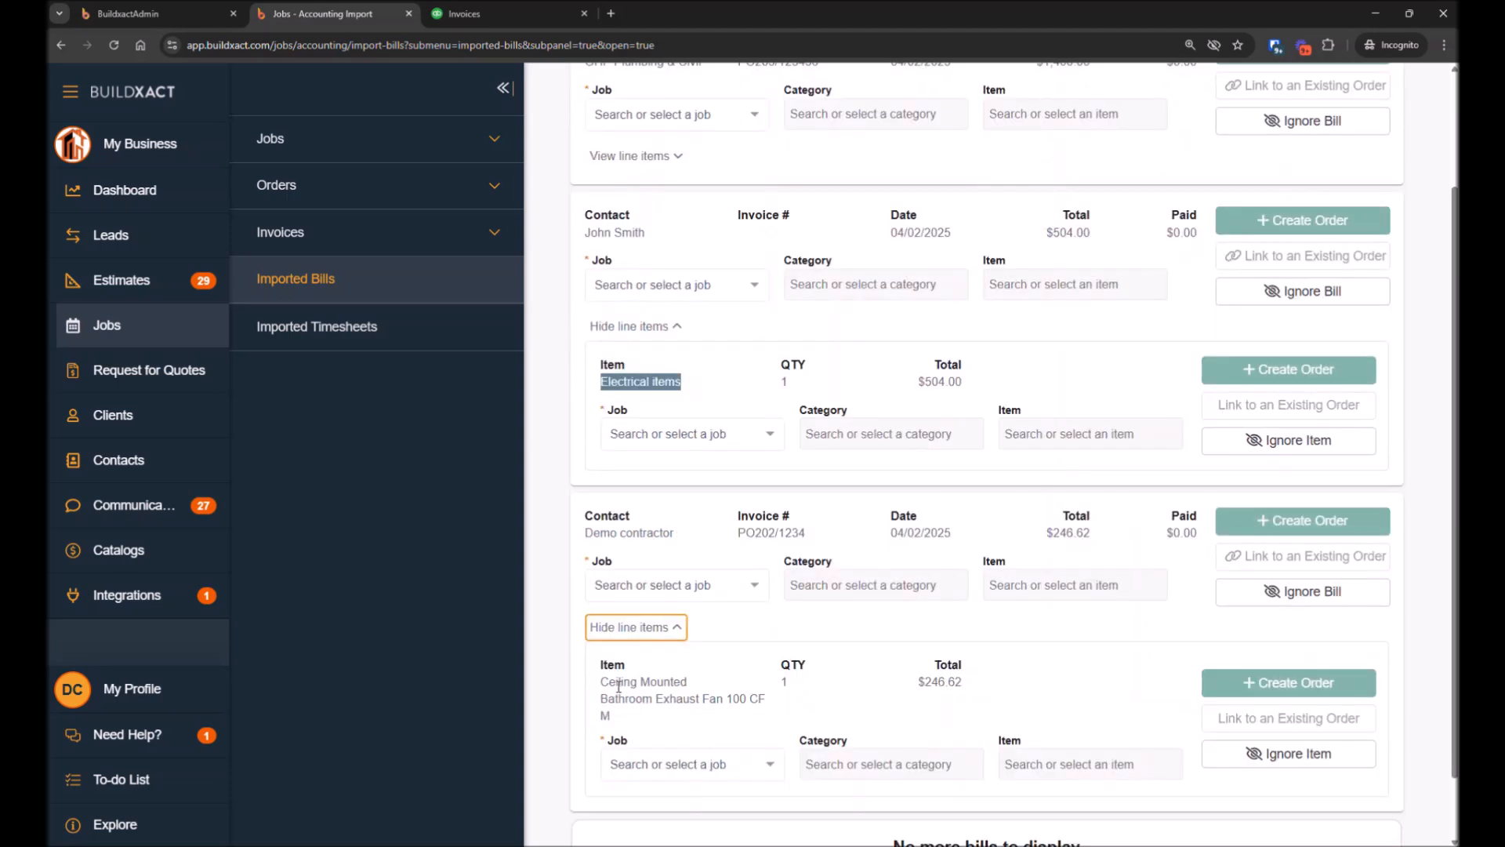
left_click_drag(619, 686, 692, 699)
scroll(656, 487, "up", 3)
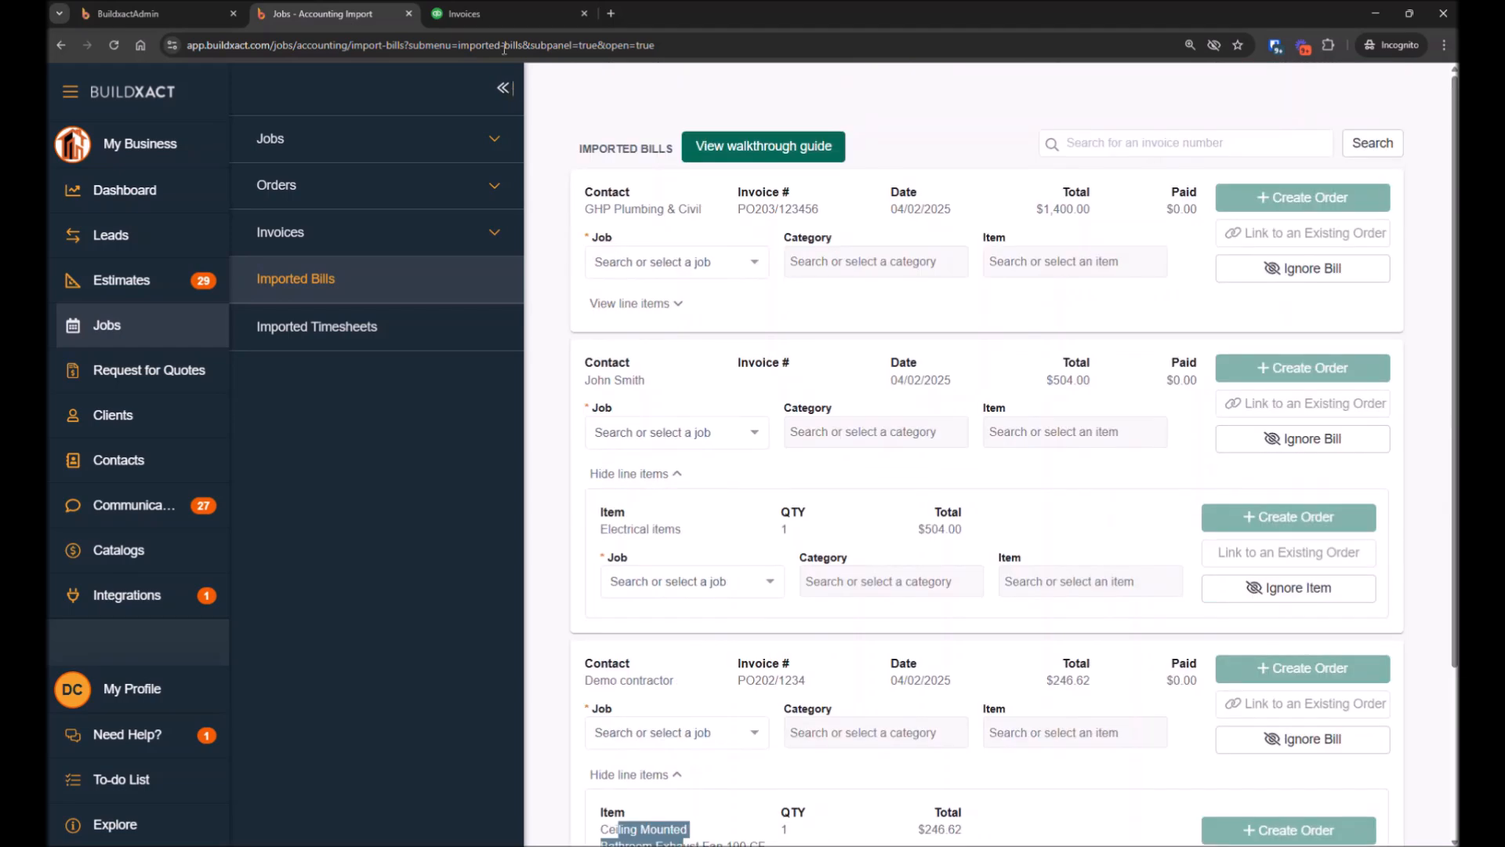
Switch to QuickBooks Expenses and open bill PO203/123456 to examine its category and description line
left_click(470, 13)
mouse_move(151, 394)
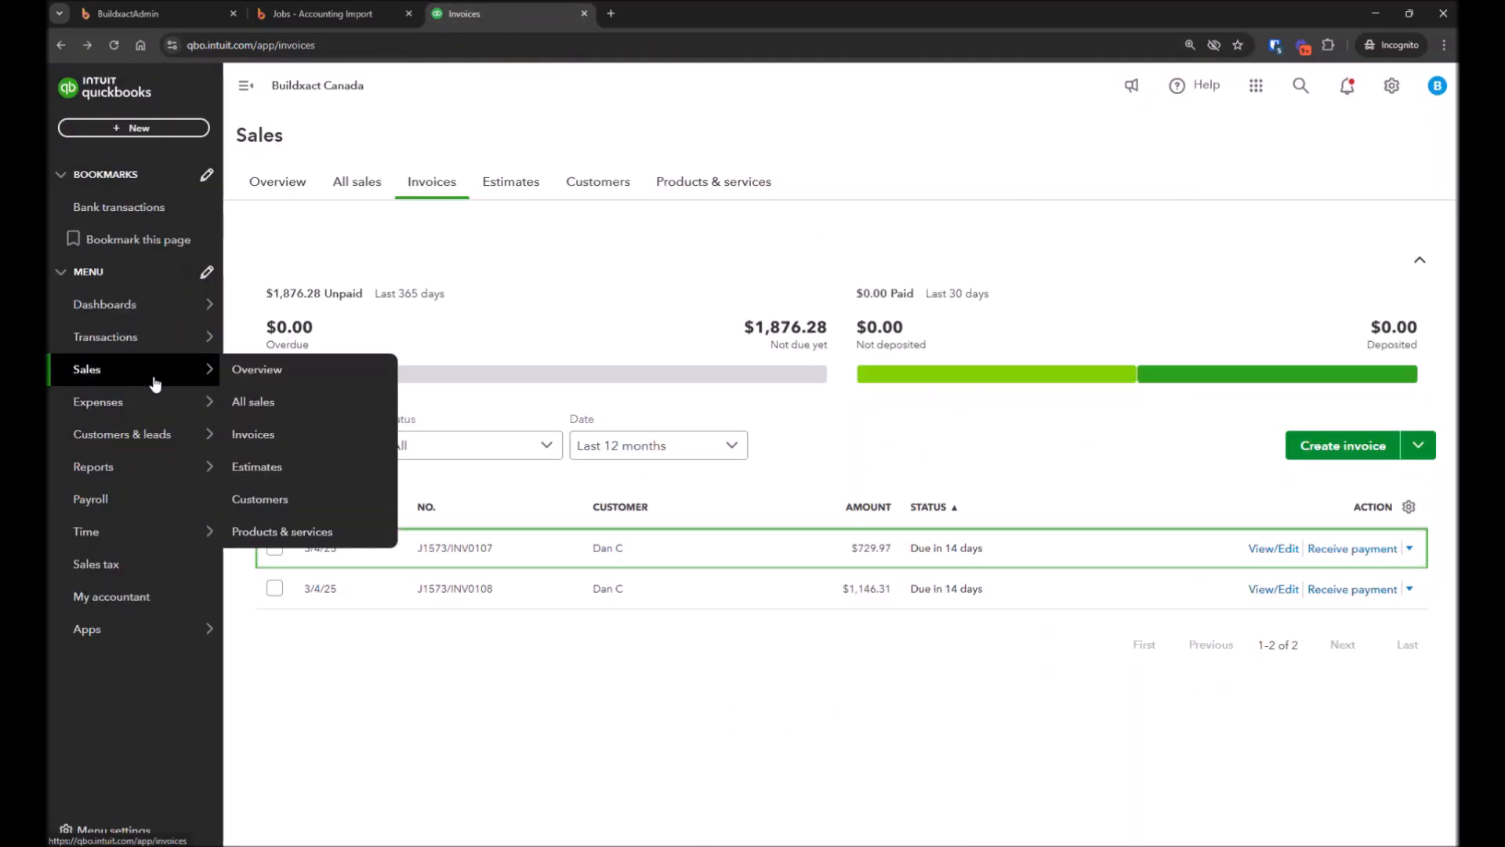
left_click(155, 403)
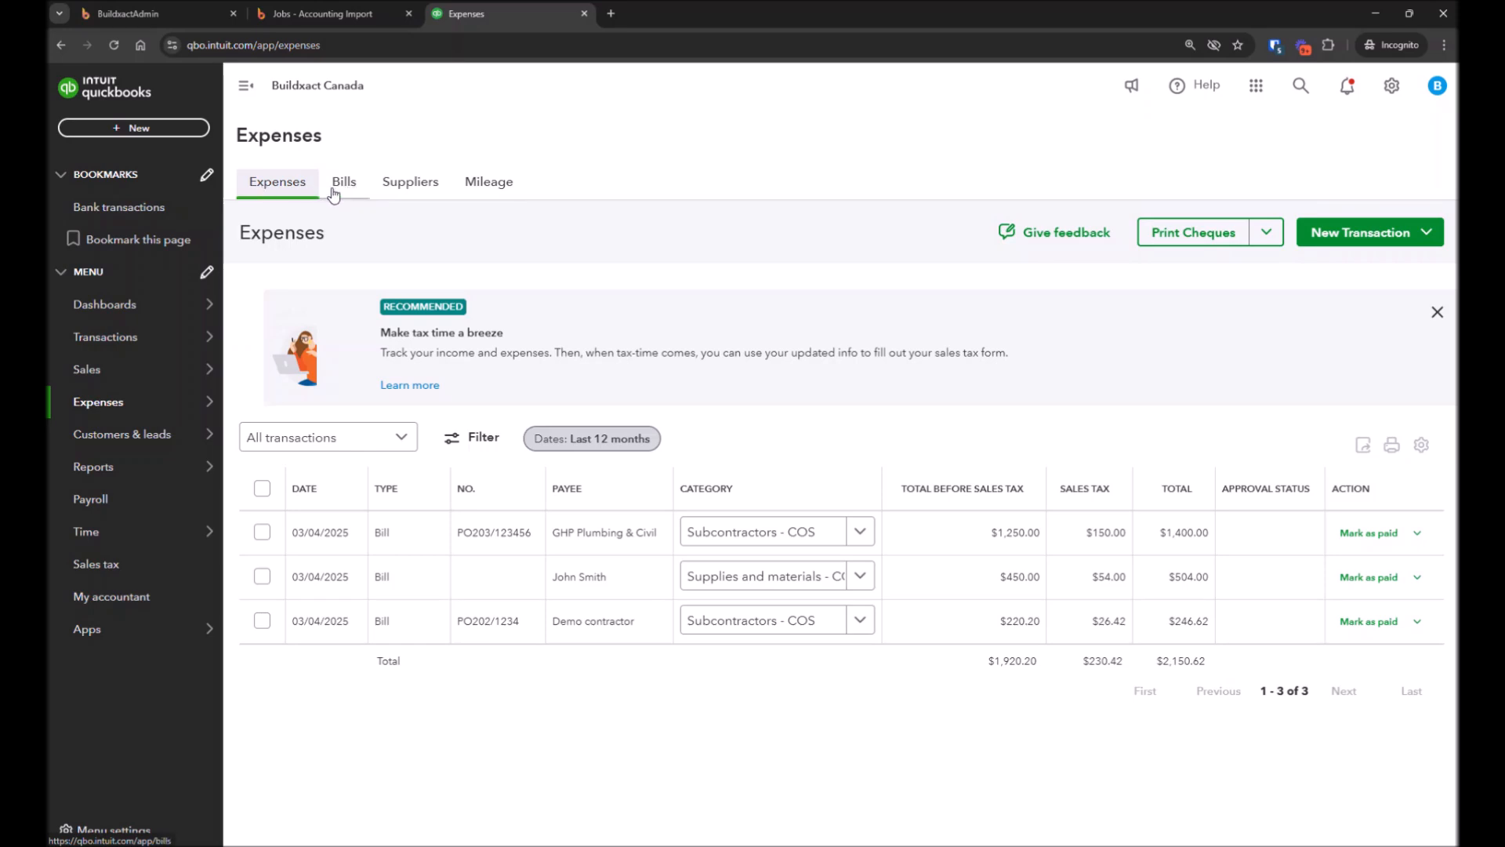
left_click(388, 541)
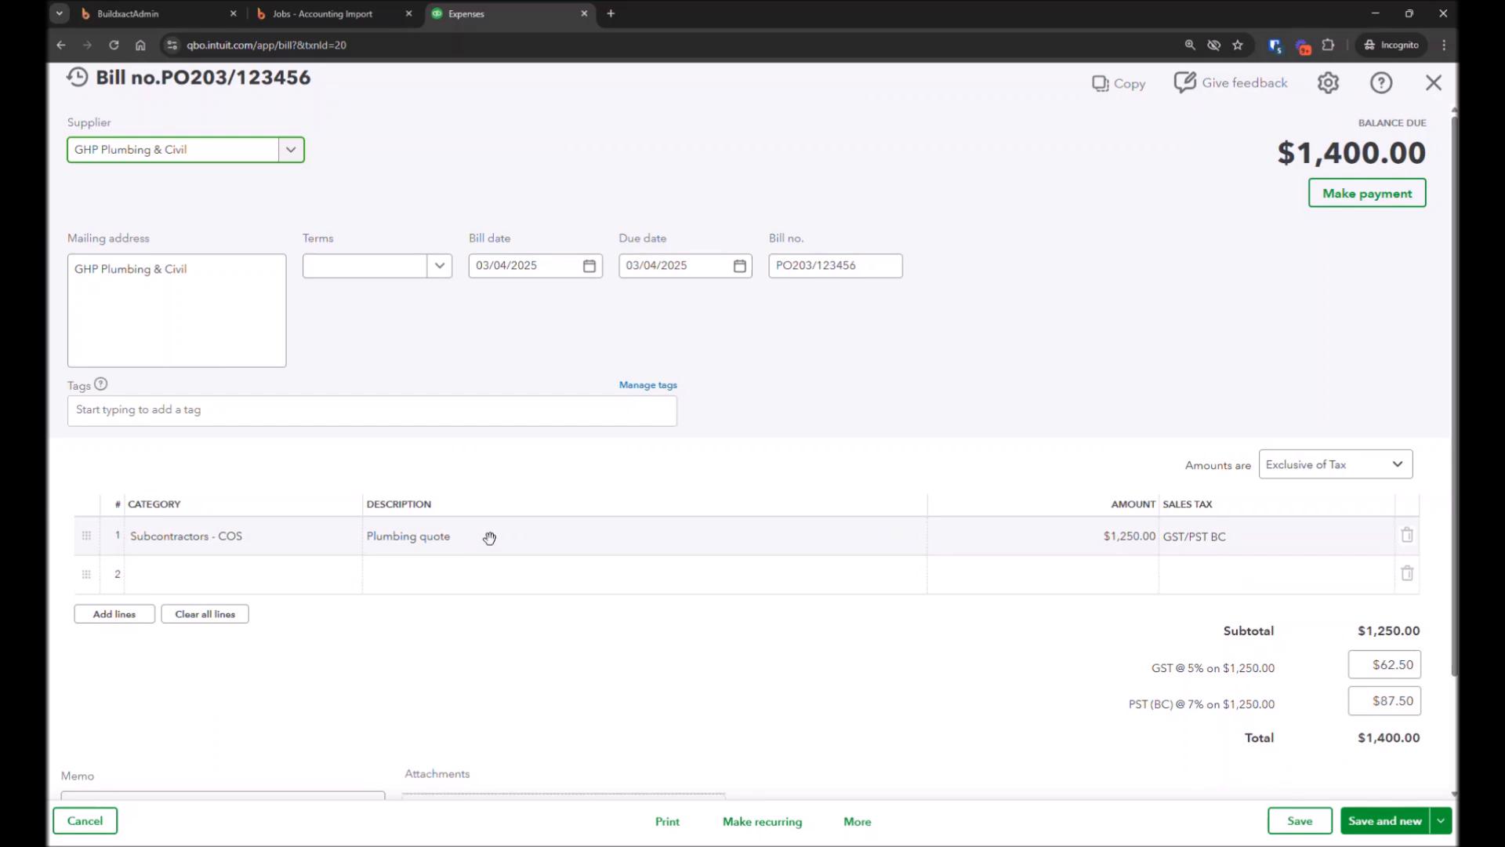
left_click(466, 545)
left_click(473, 541)
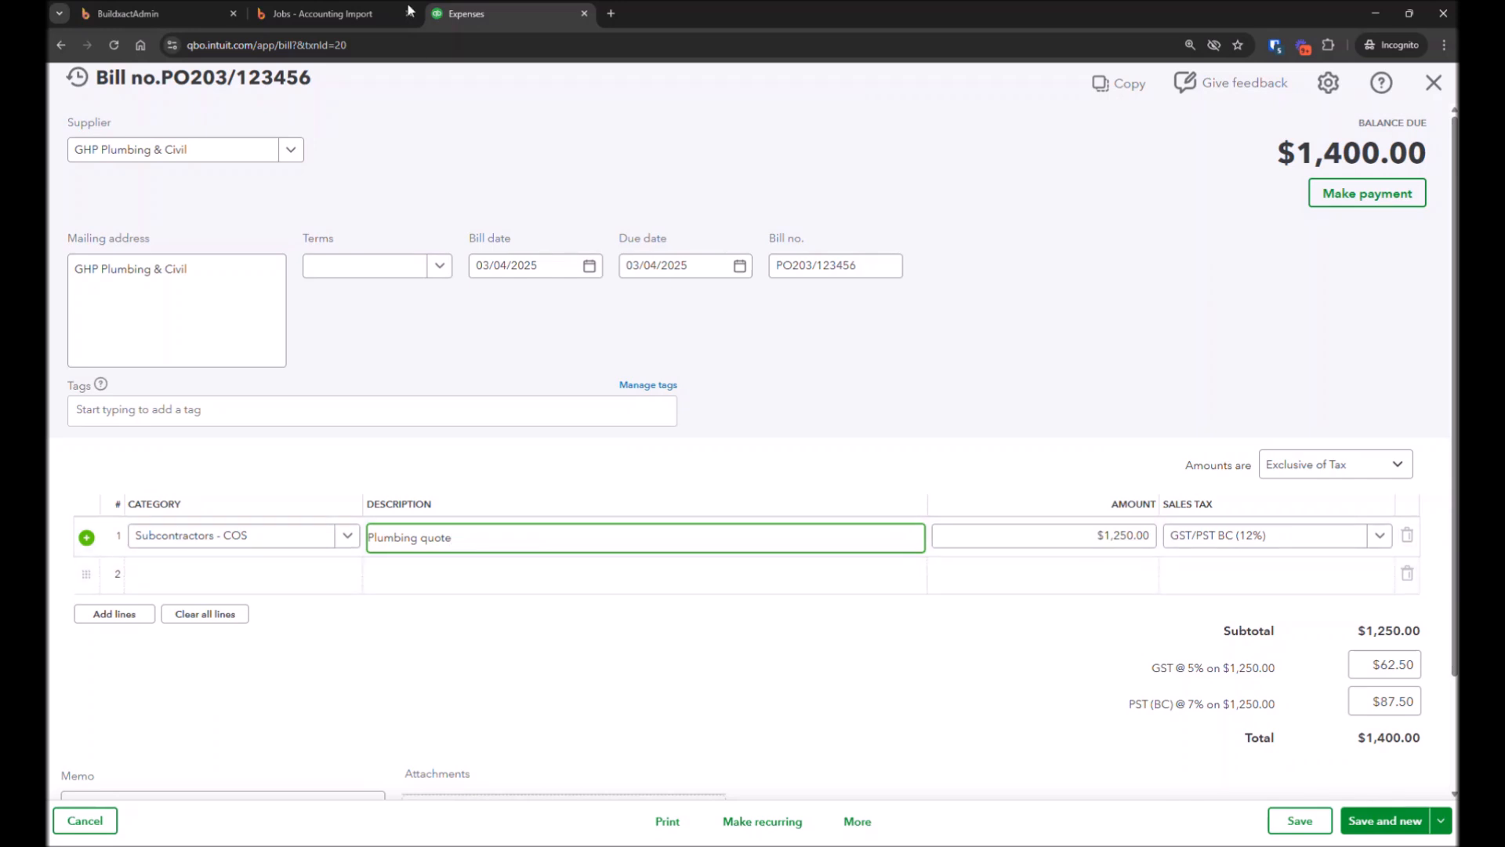
Return to the imported bills and expand, review, and collapse the line items of the GHP Plumbing & Civil and John Smith bills
left_click(351, 14)
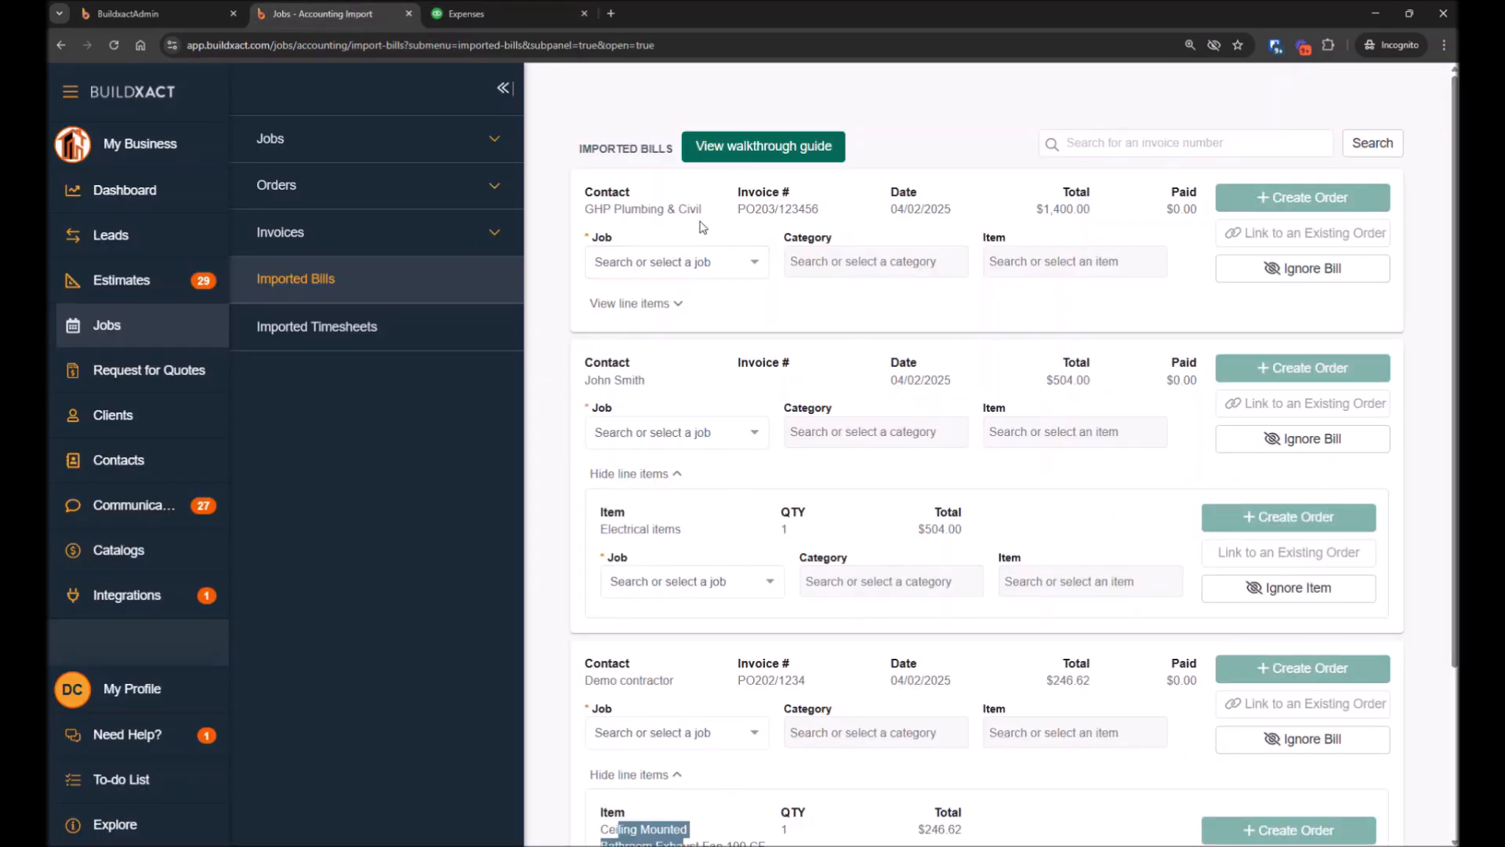
left_click(637, 304)
left_click_drag(611, 360, 674, 361)
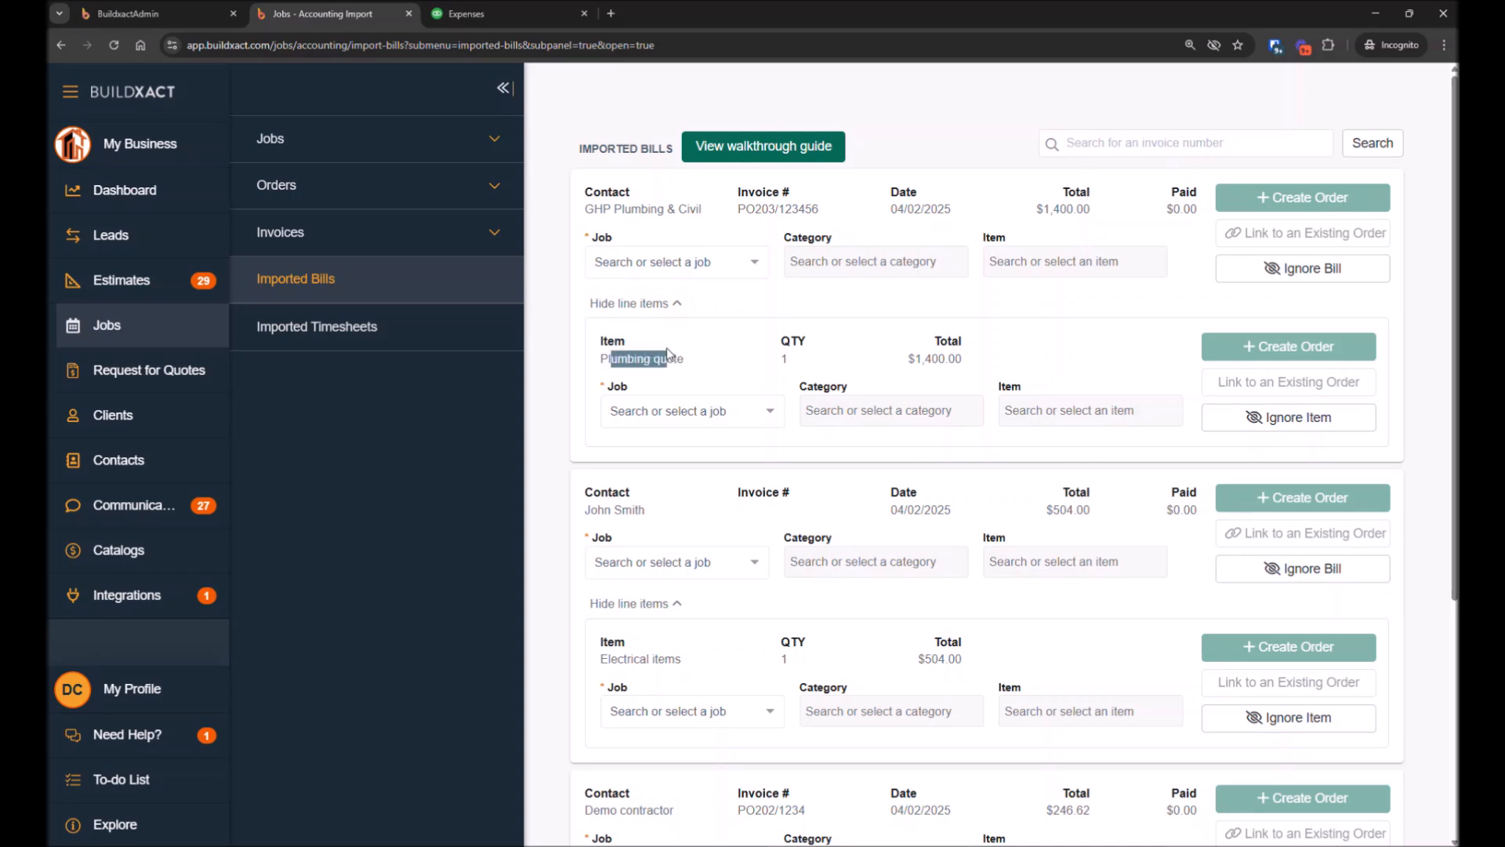
left_click(673, 306)
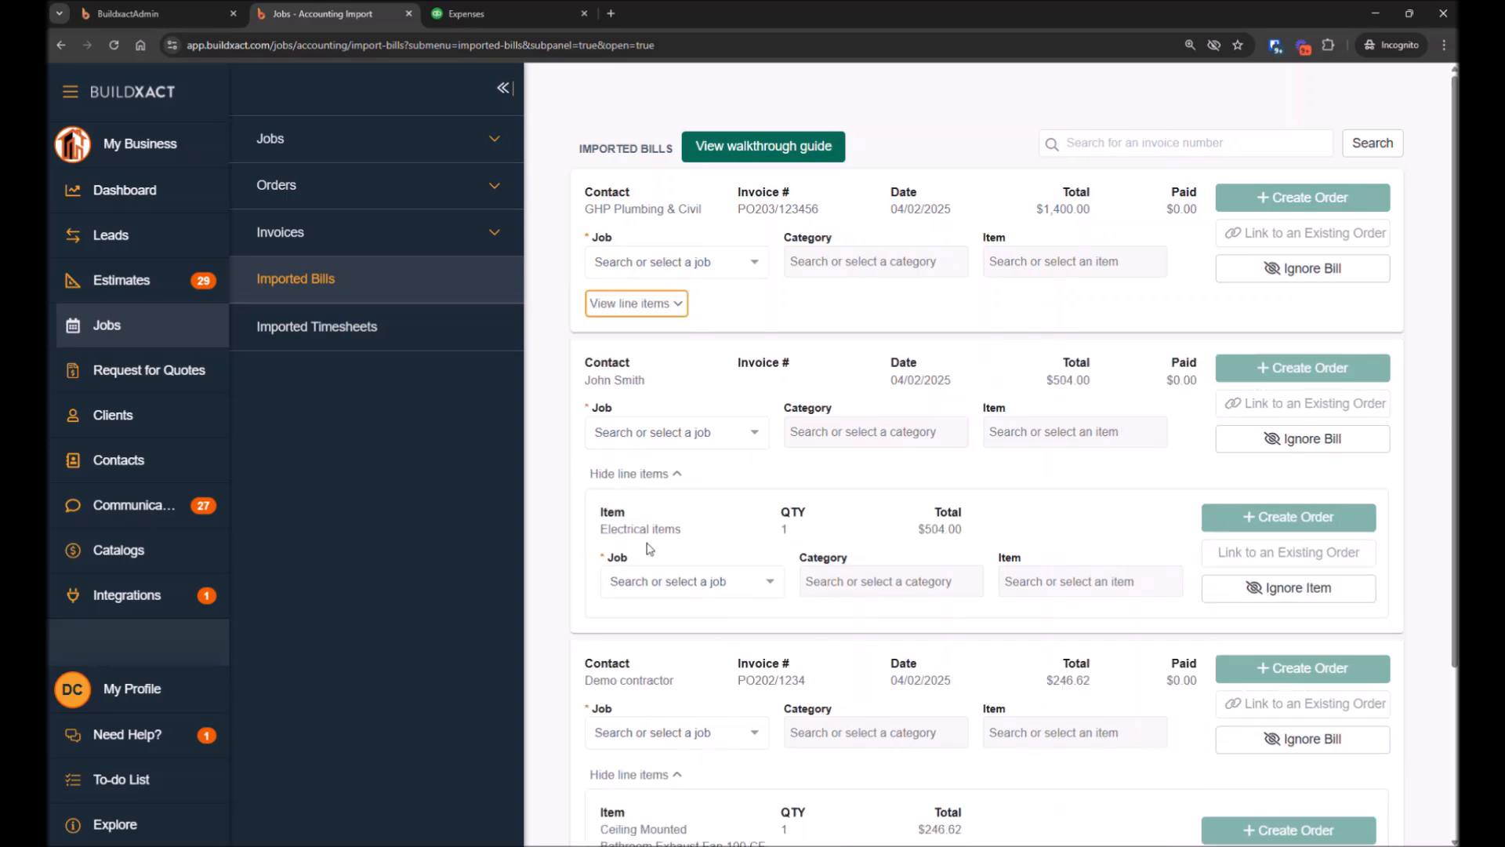
scroll(663, 549, "down", 3)
scroll(679, 557, "up", 3)
scroll(671, 445, "down", 1)
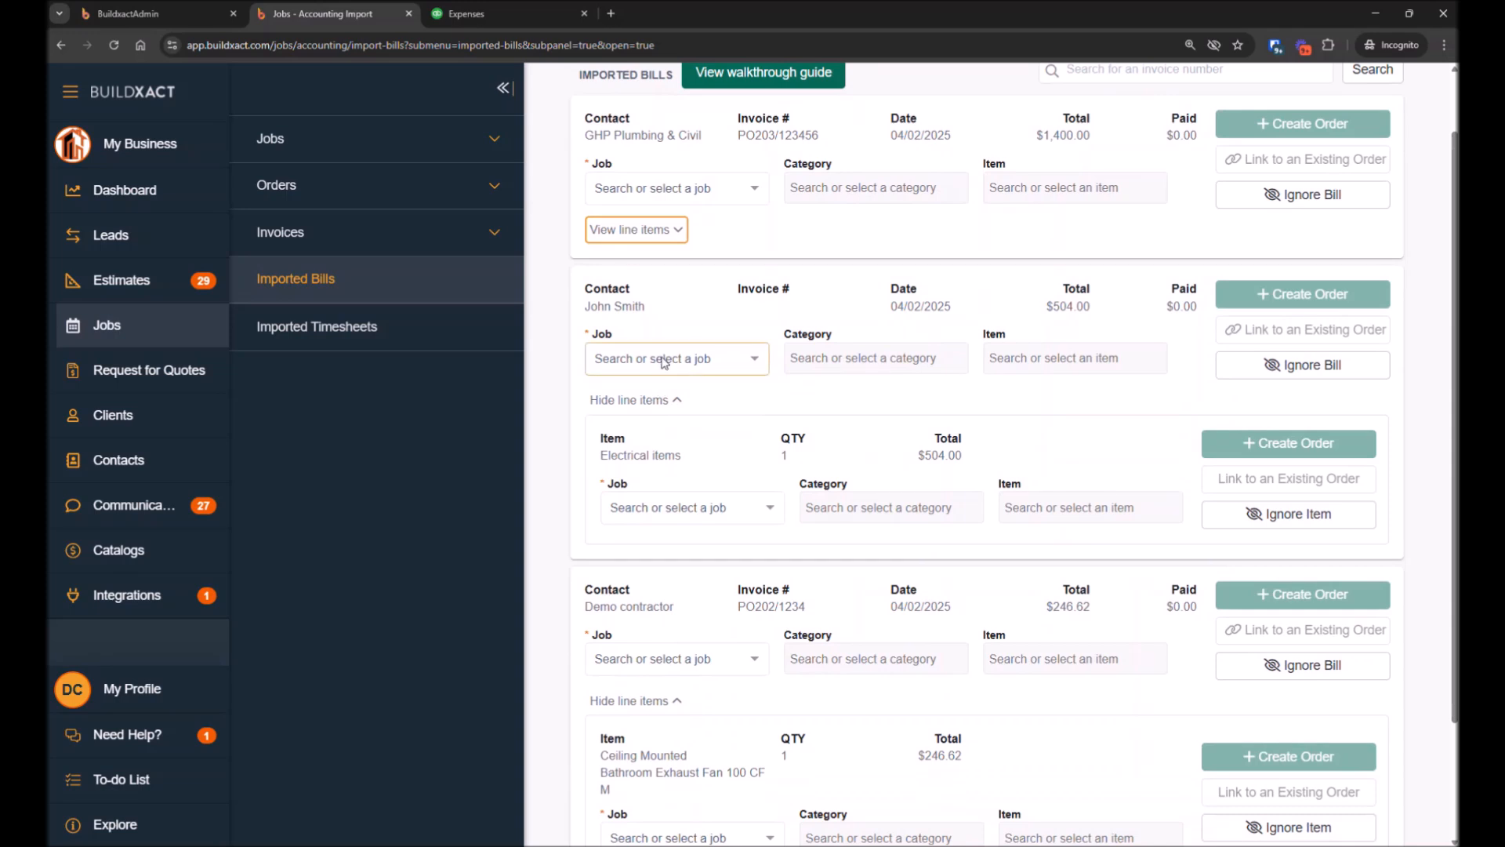
left_click(636, 399)
Assign the John Smith imported bill to job J1573 - Quickbooks Demo with category 9 - Electrical
left_click(661, 361)
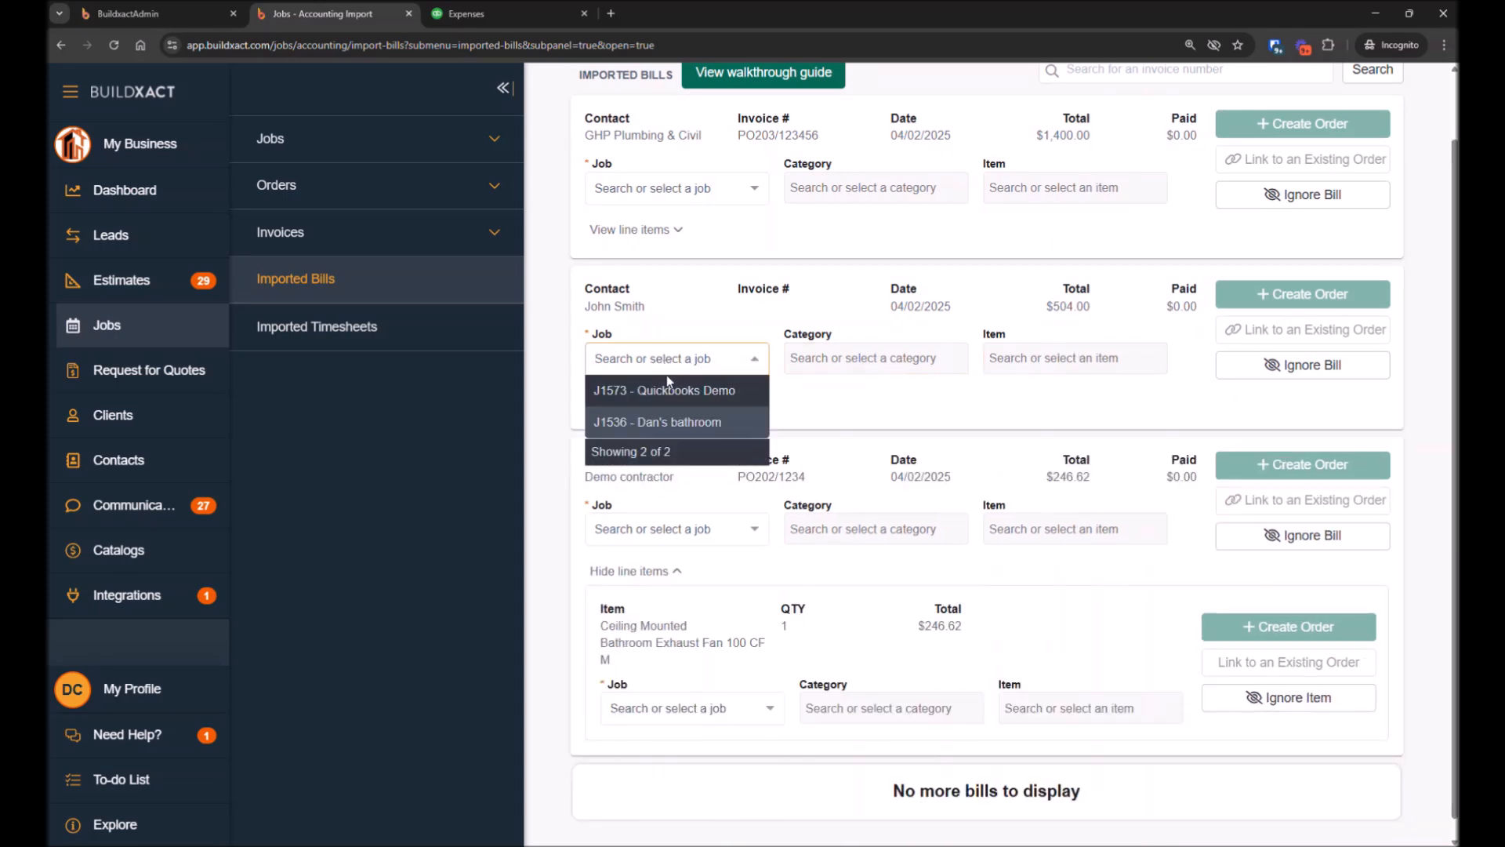
left_click(685, 391)
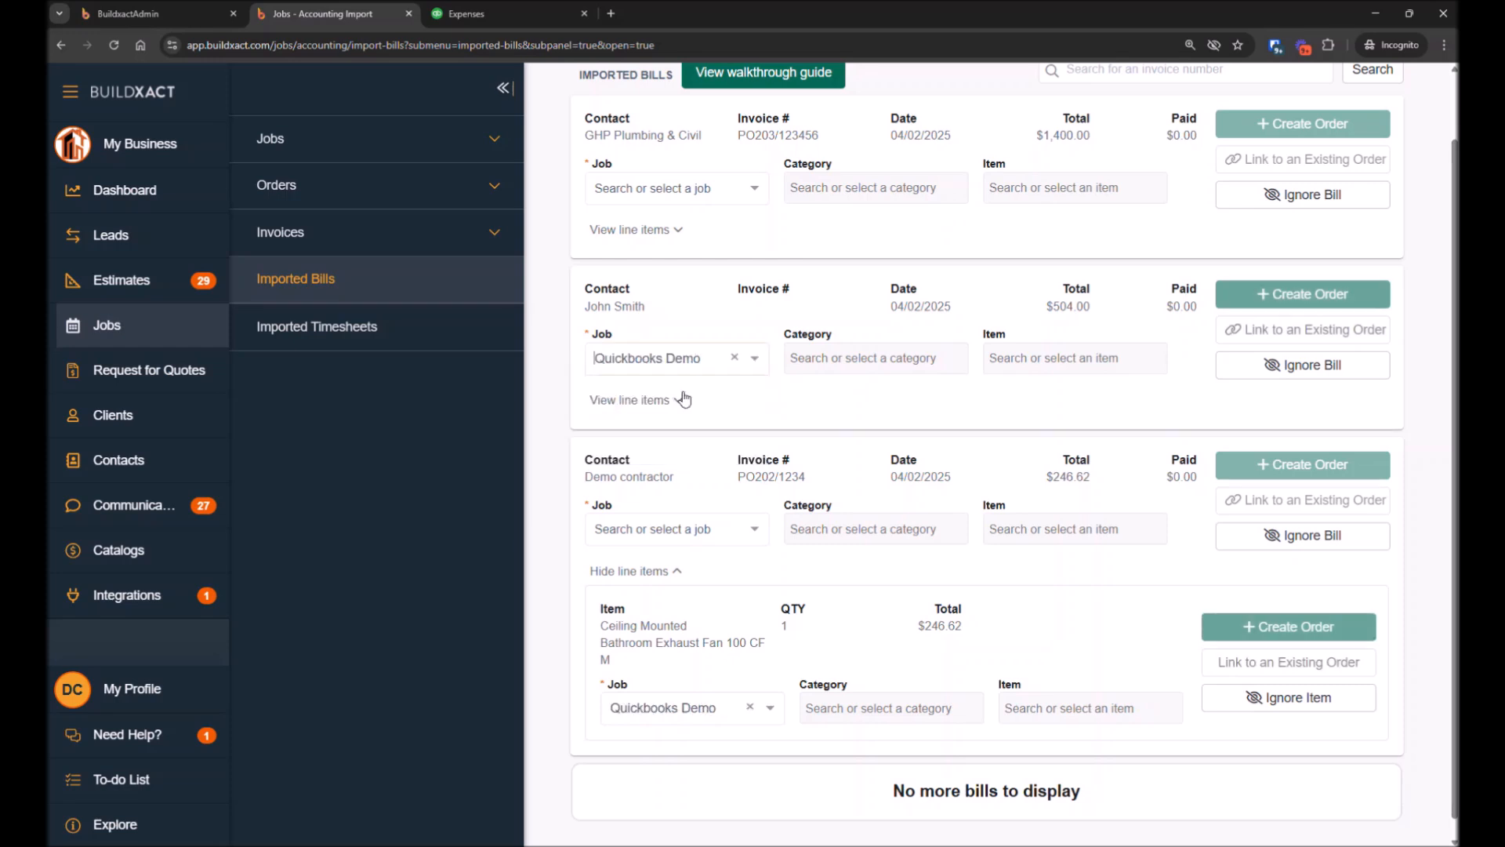
left_click(816, 358)
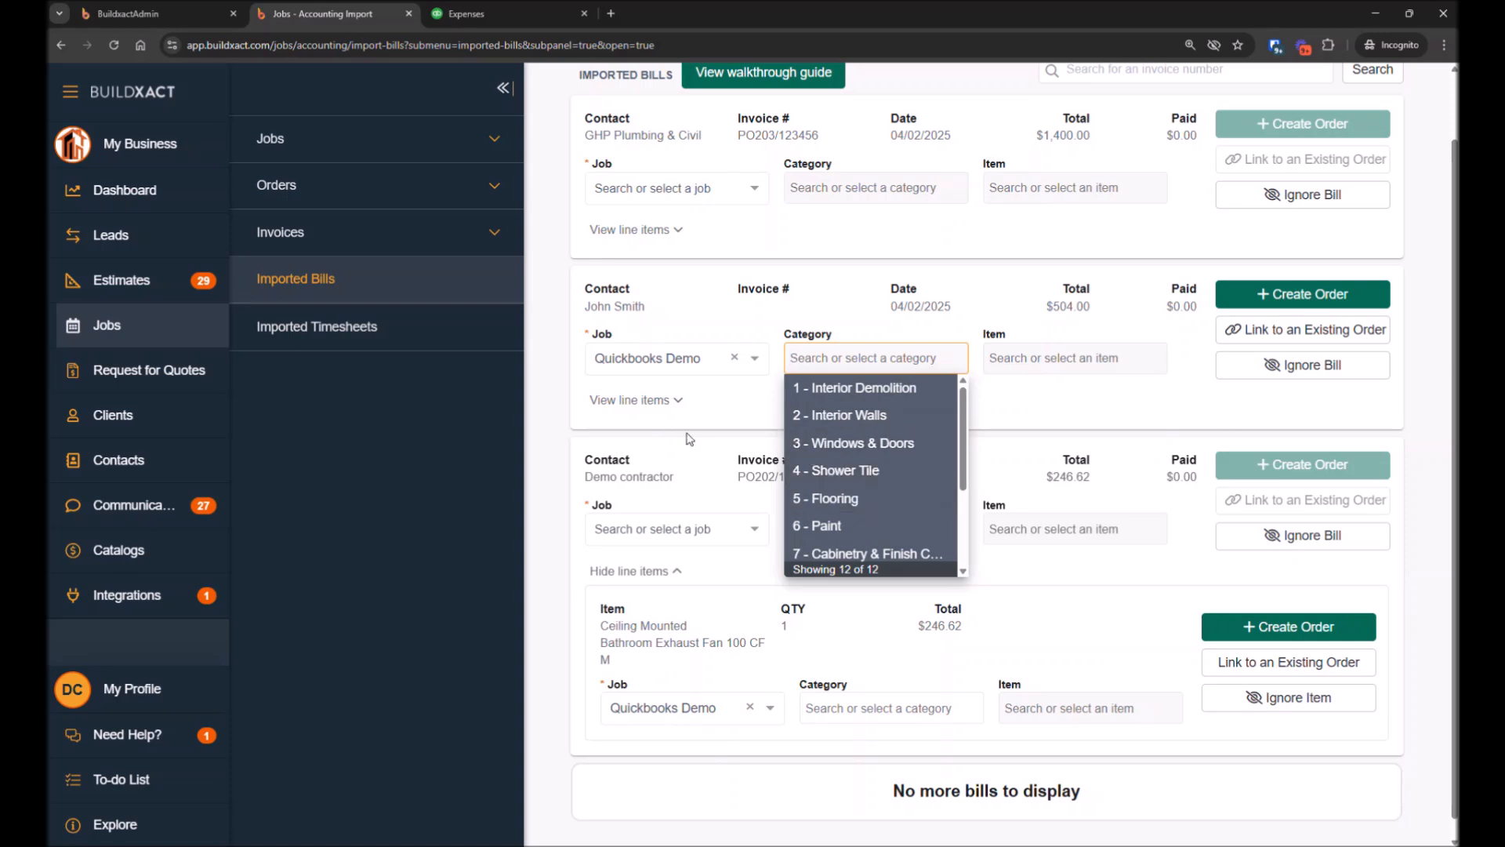
scroll(853, 508, "down", 2)
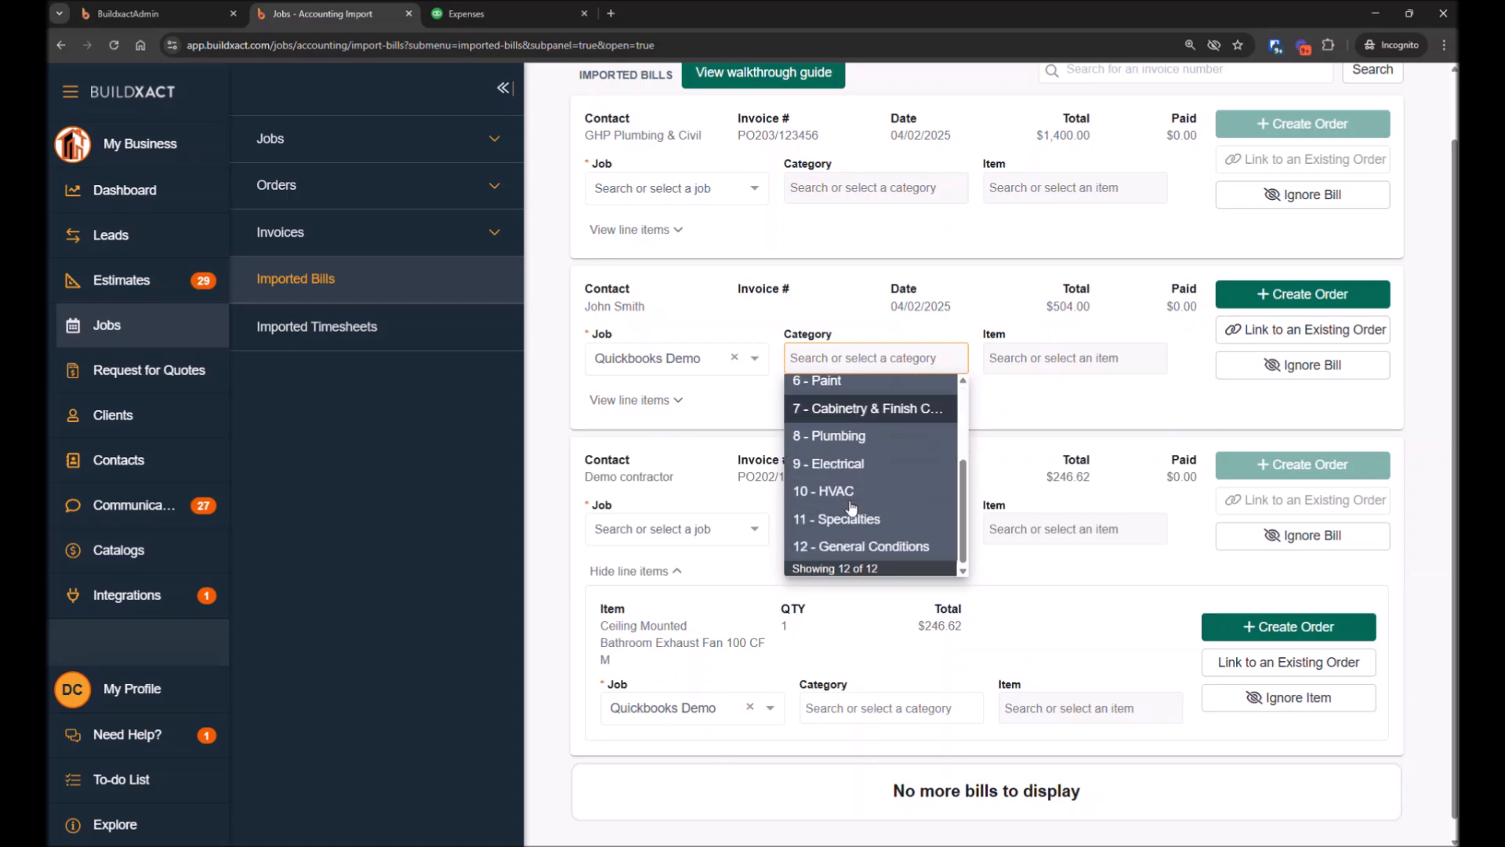
left_click(855, 464)
left_click(885, 357)
type("elec")
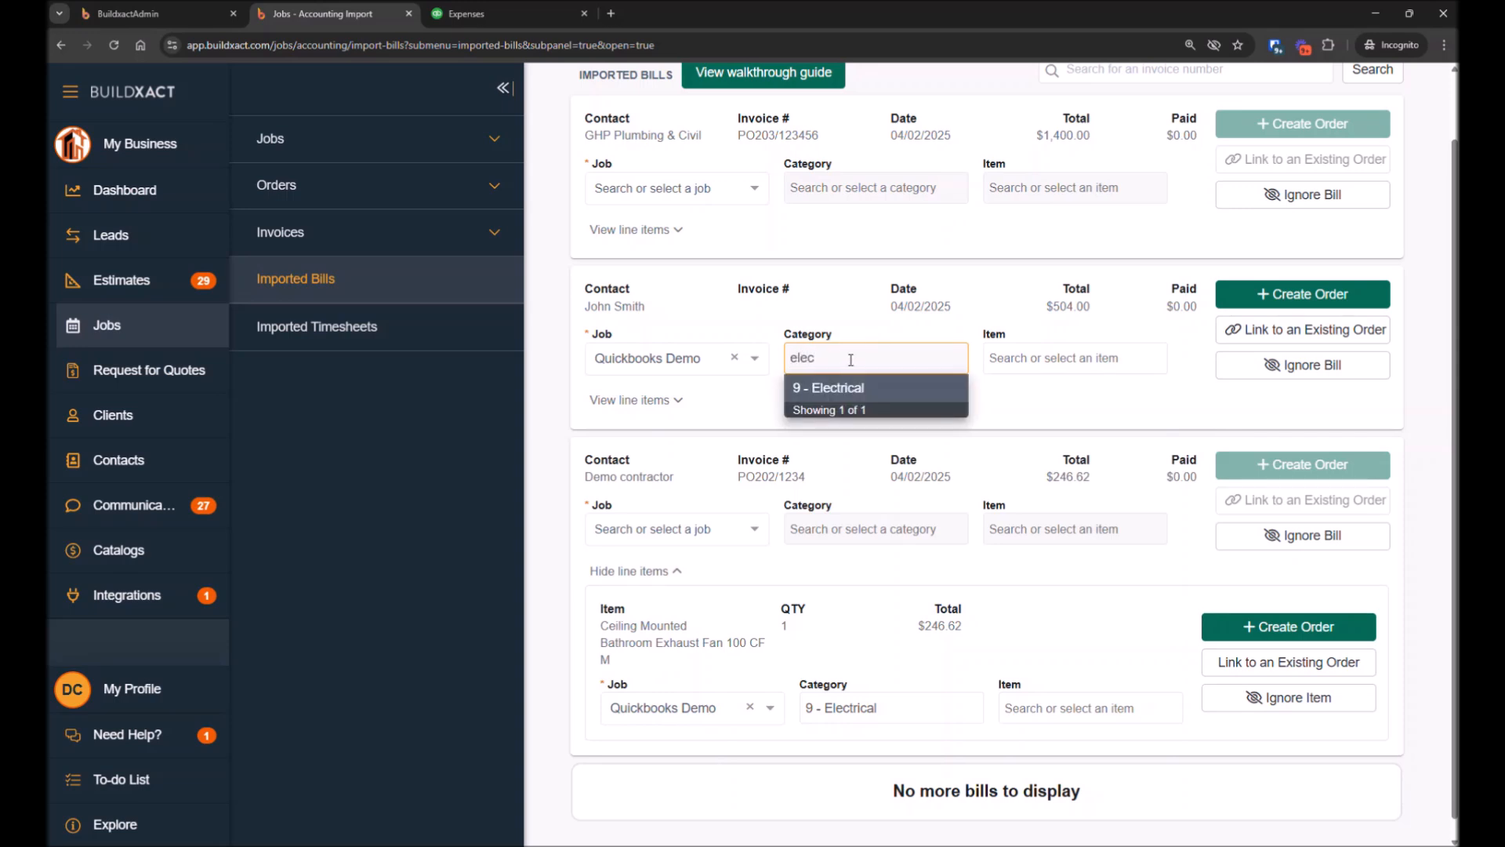
key("BackSpace")
key("BackSpace")
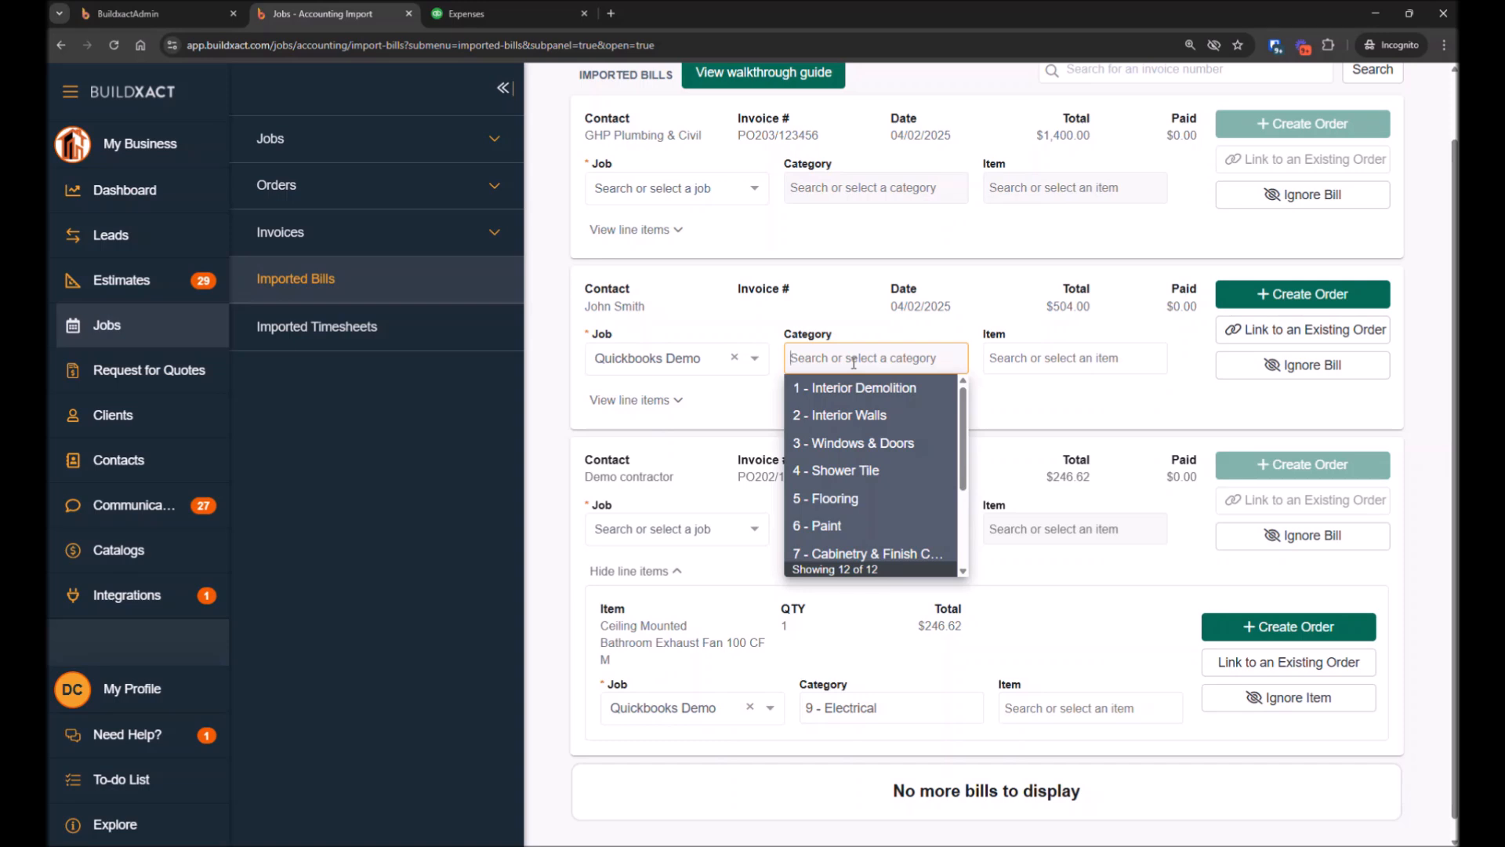
type("New")
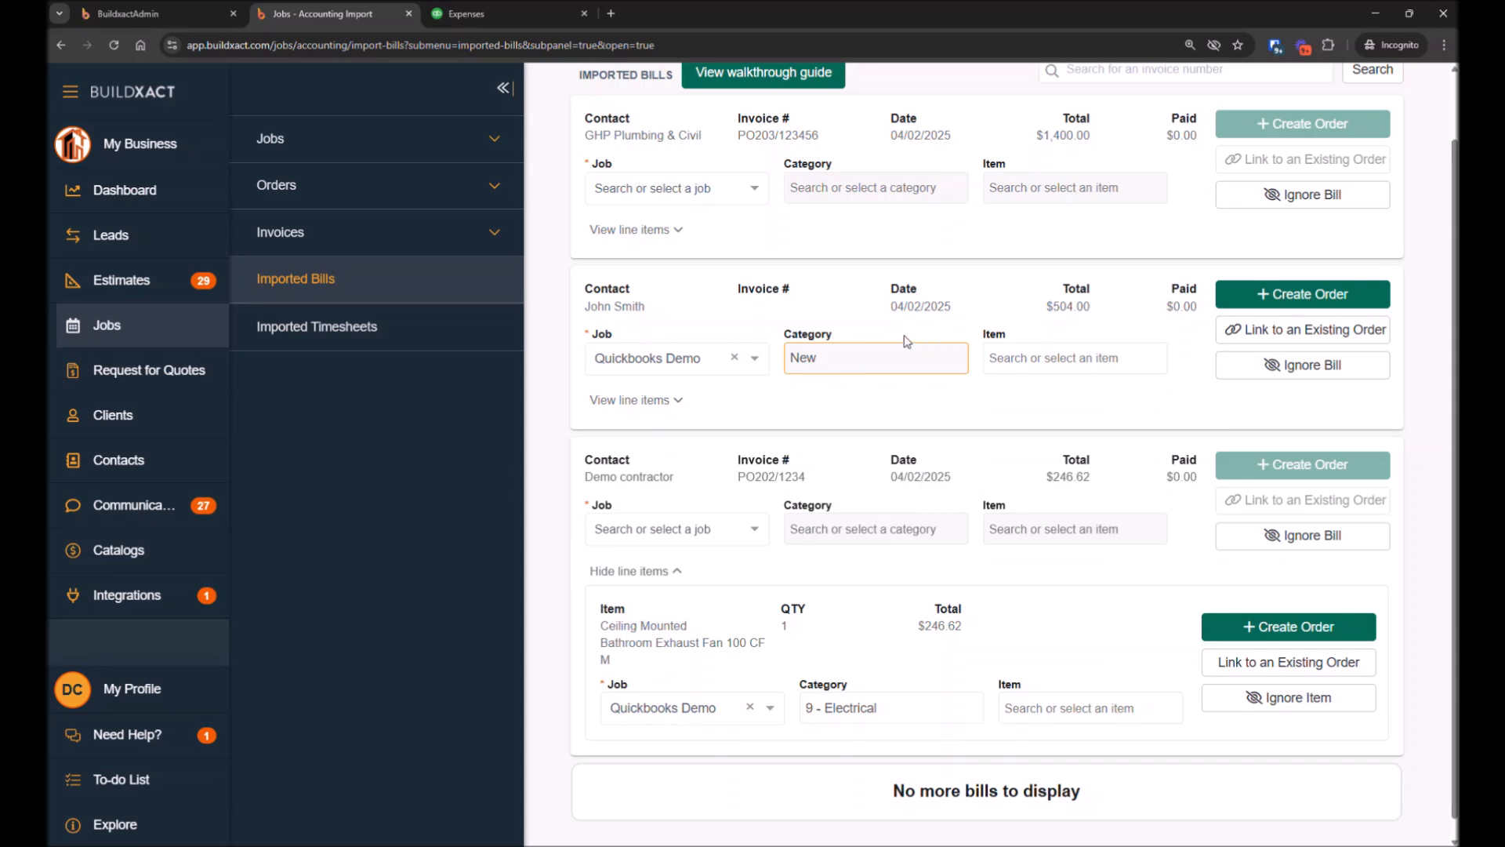
double_click(802, 357)
type("el")
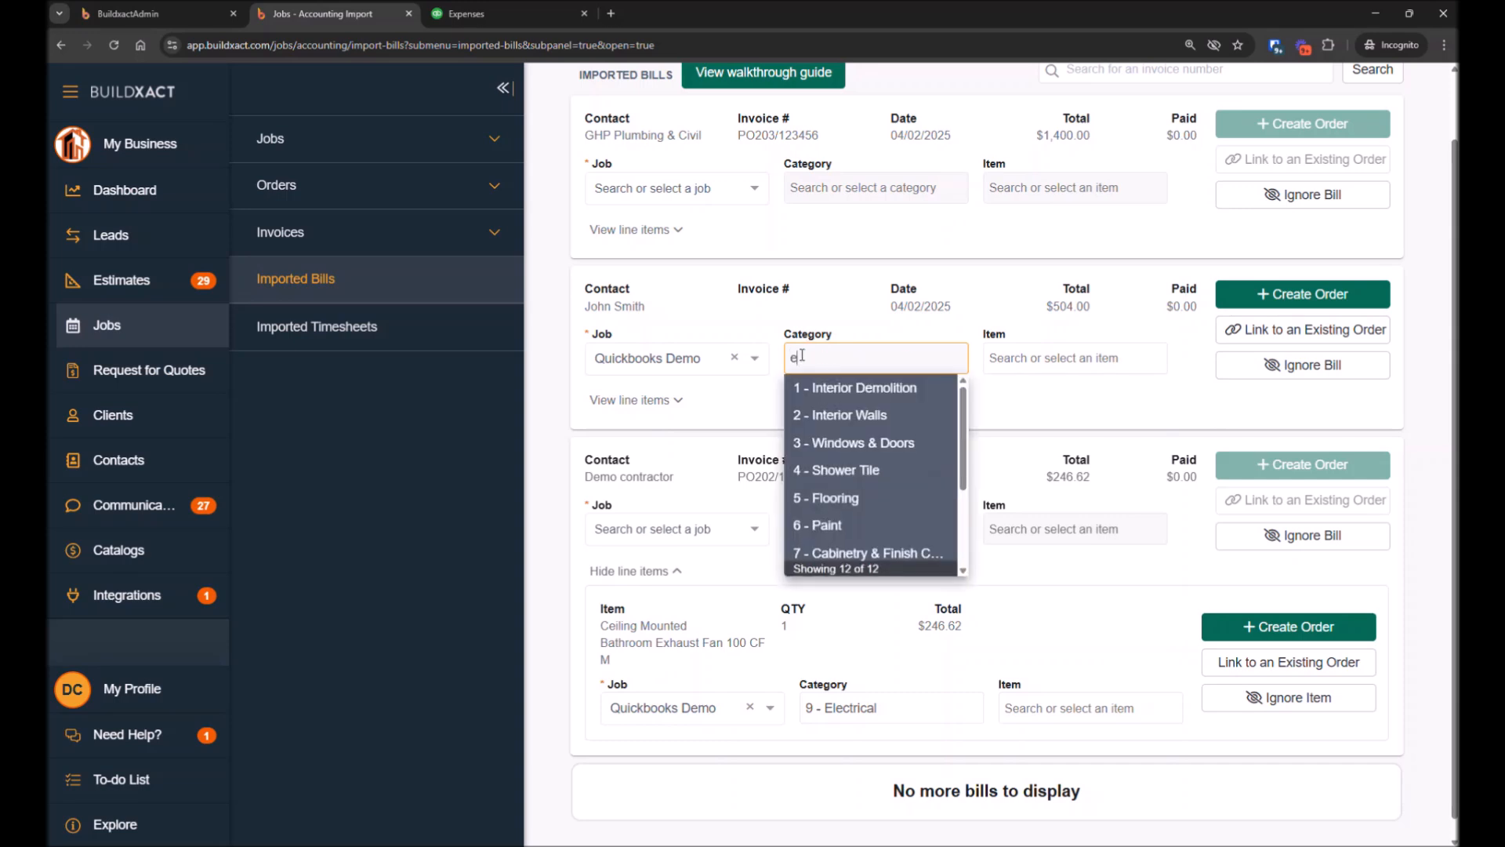
left_click(846, 388)
left_click(830, 352)
key("BackSpace")
key("BackSpace")
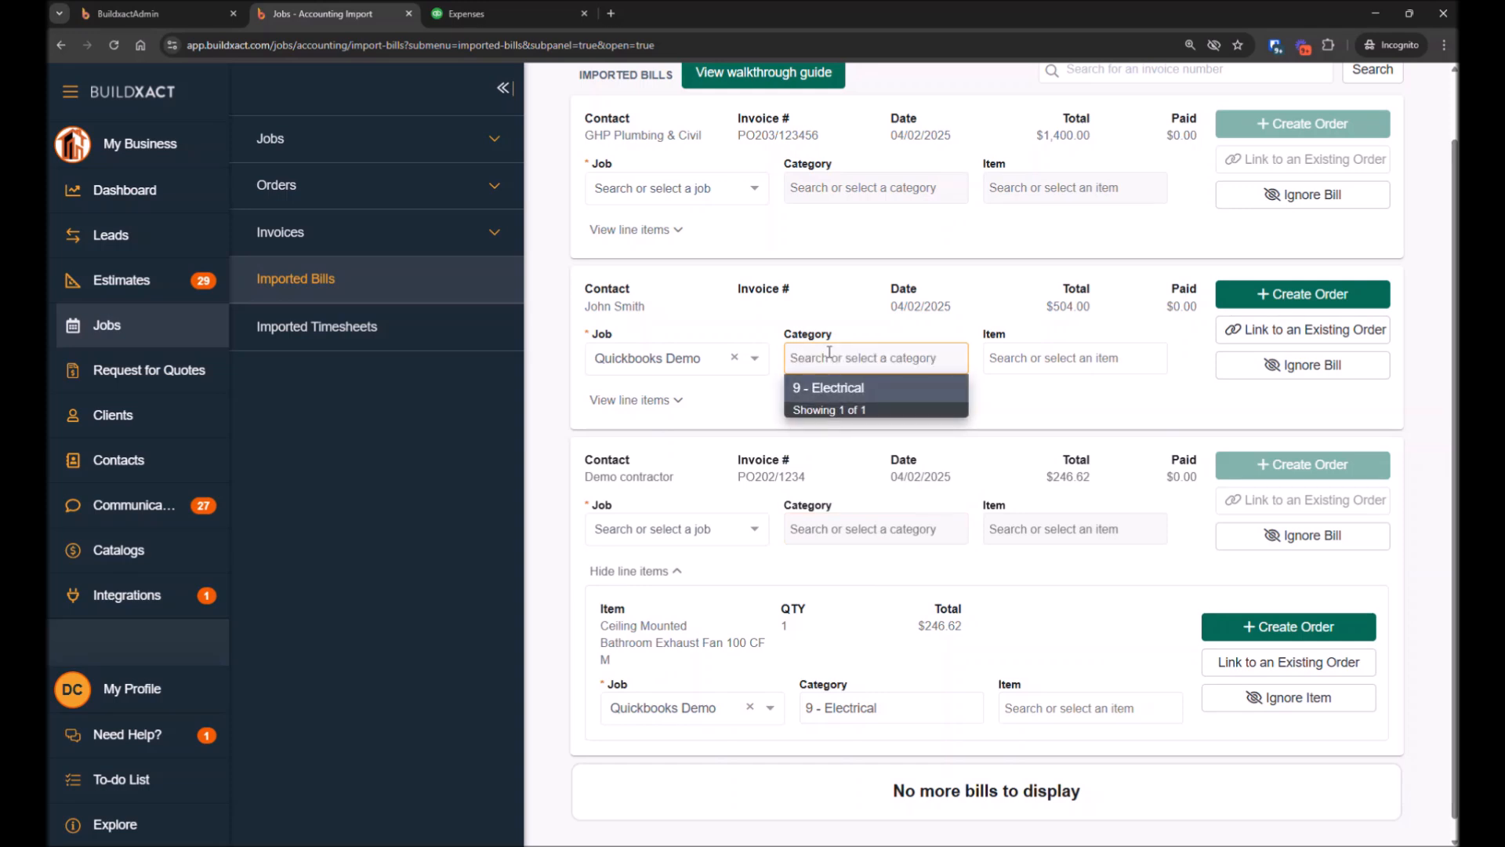
scroll(827, 470, "down", 2)
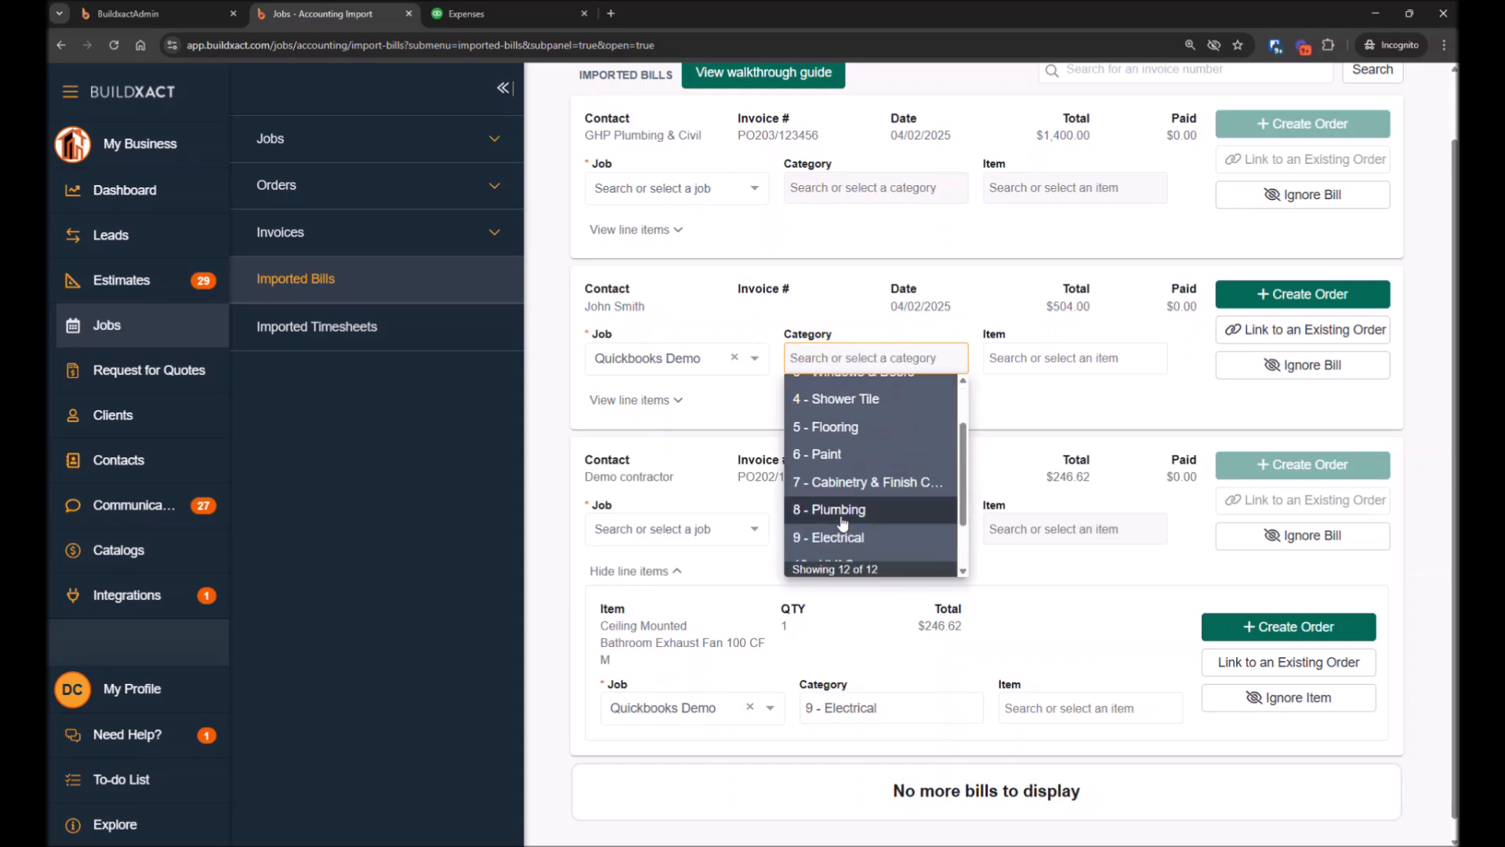
left_click(823, 539)
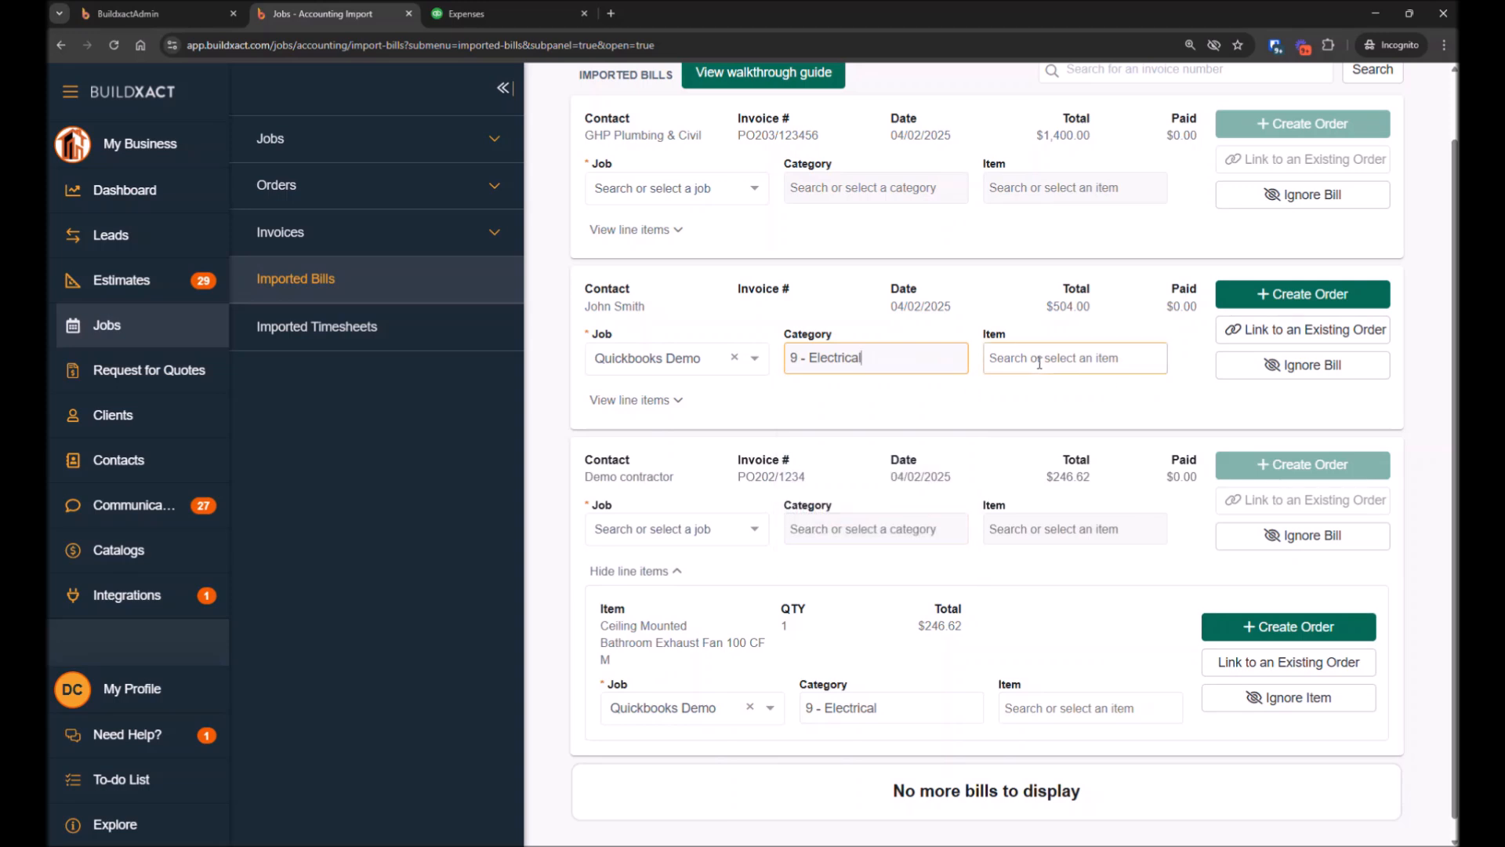
left_click_drag(986, 337, 1103, 390)
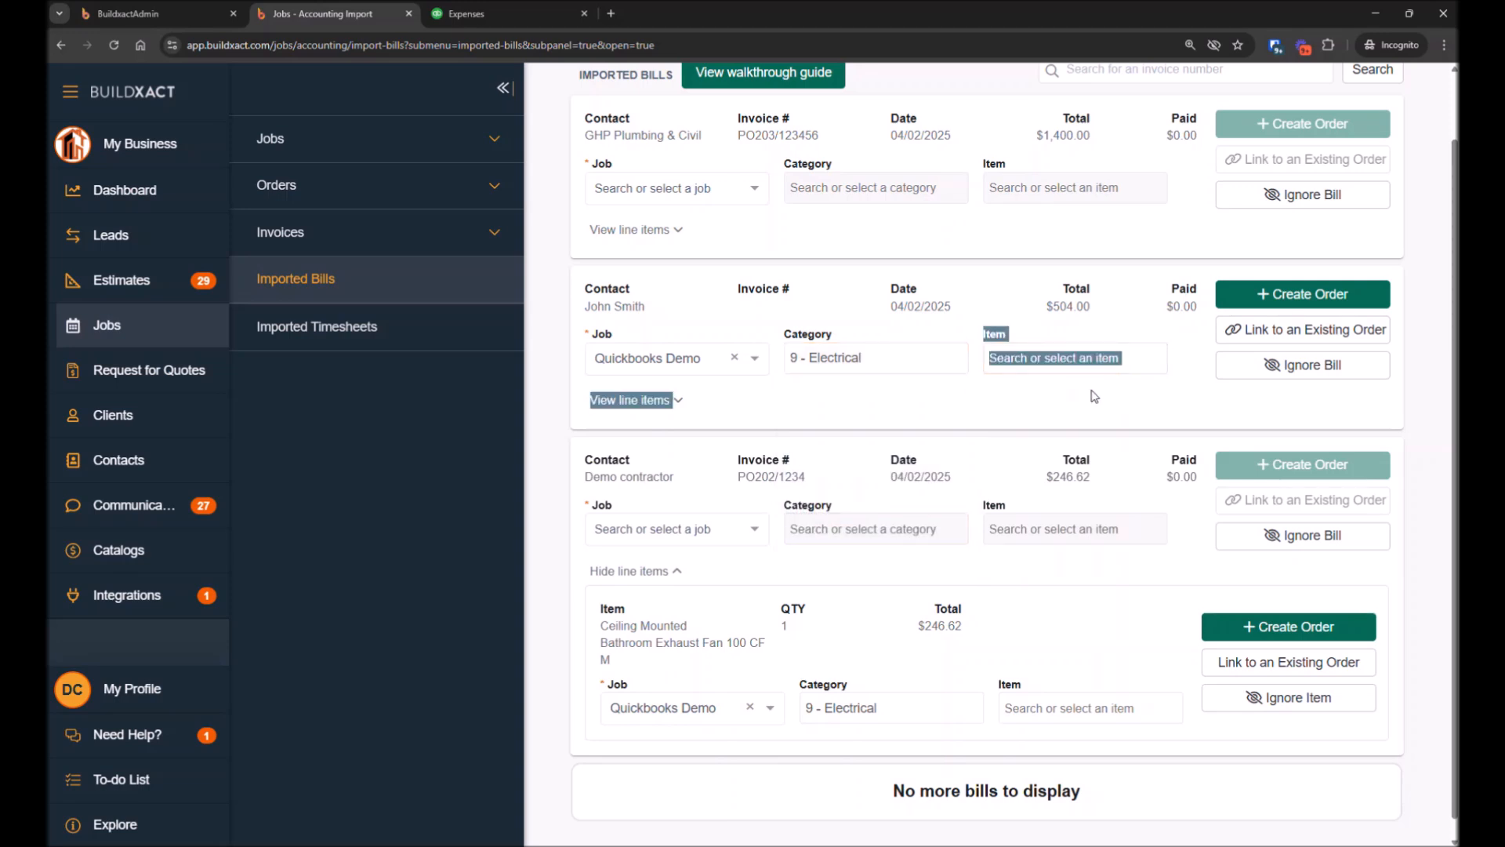
Create a purchase order from the John Smith imported bill, leaving the item unassigned
left_click(1046, 363)
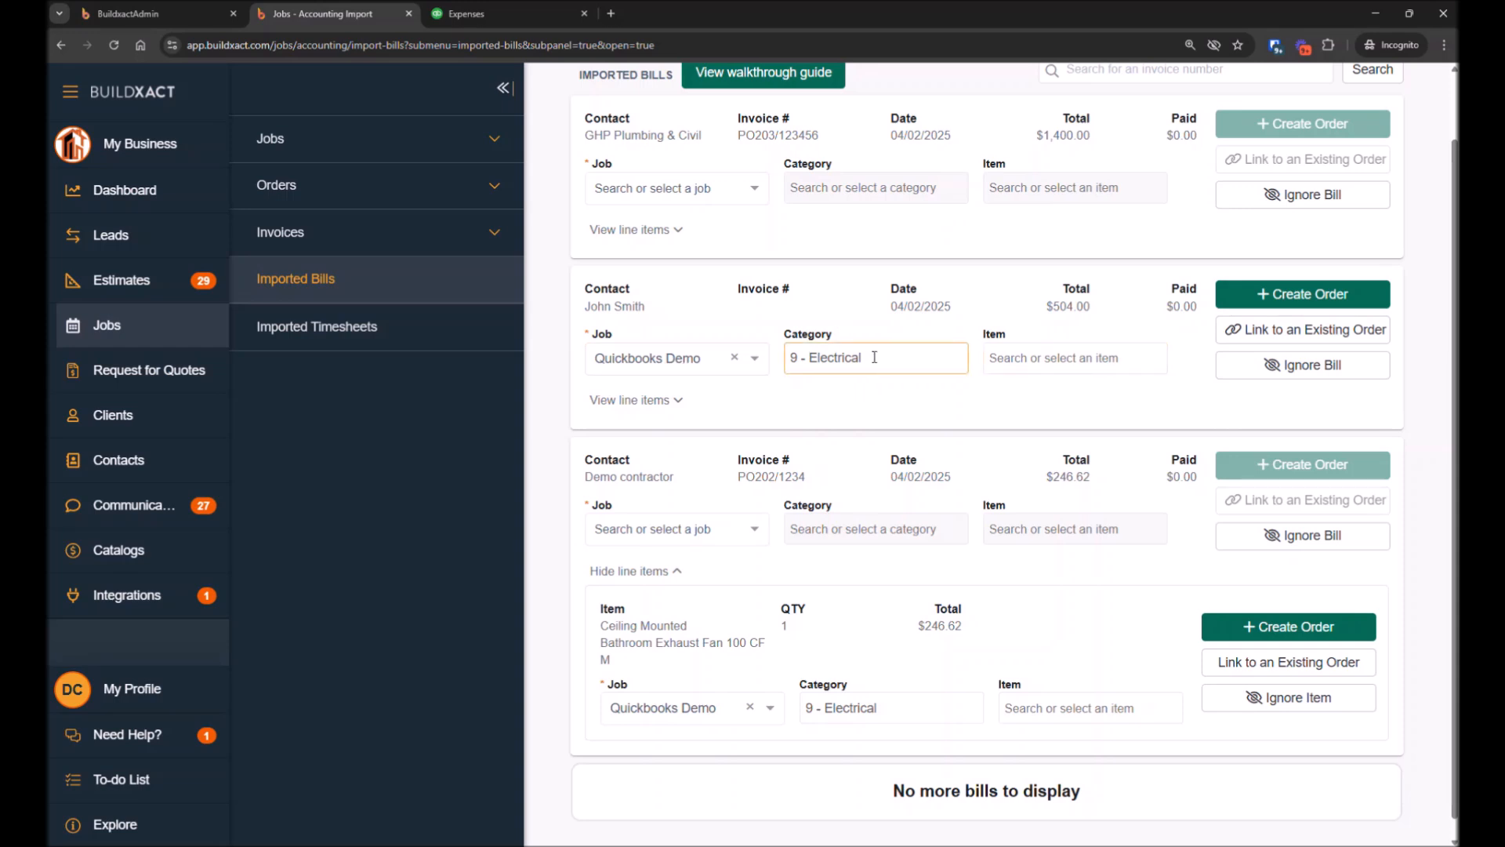
left_click(1035, 362)
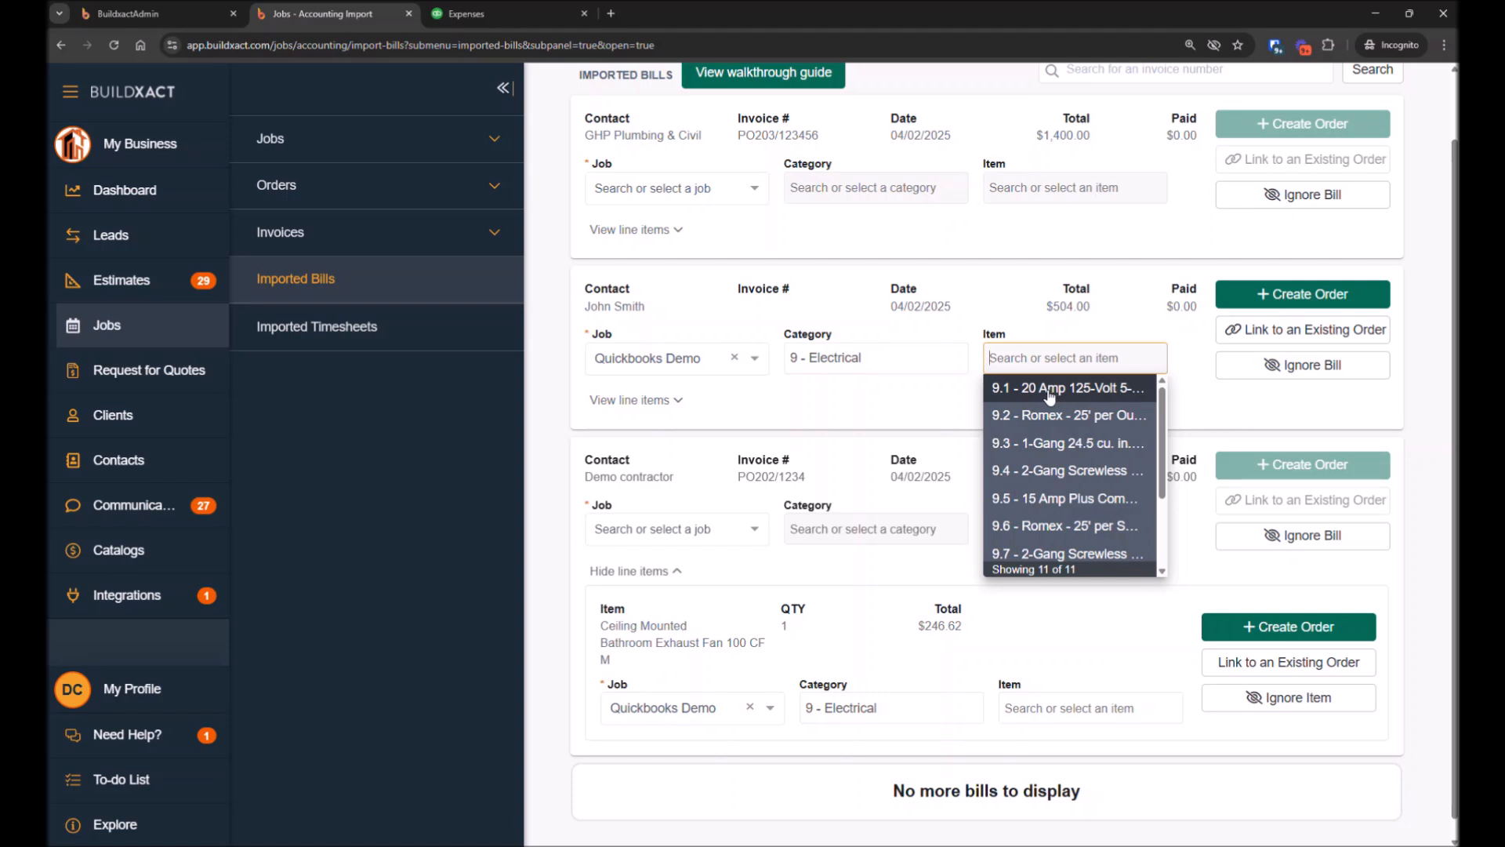
scroll(1053, 470, "down", 1)
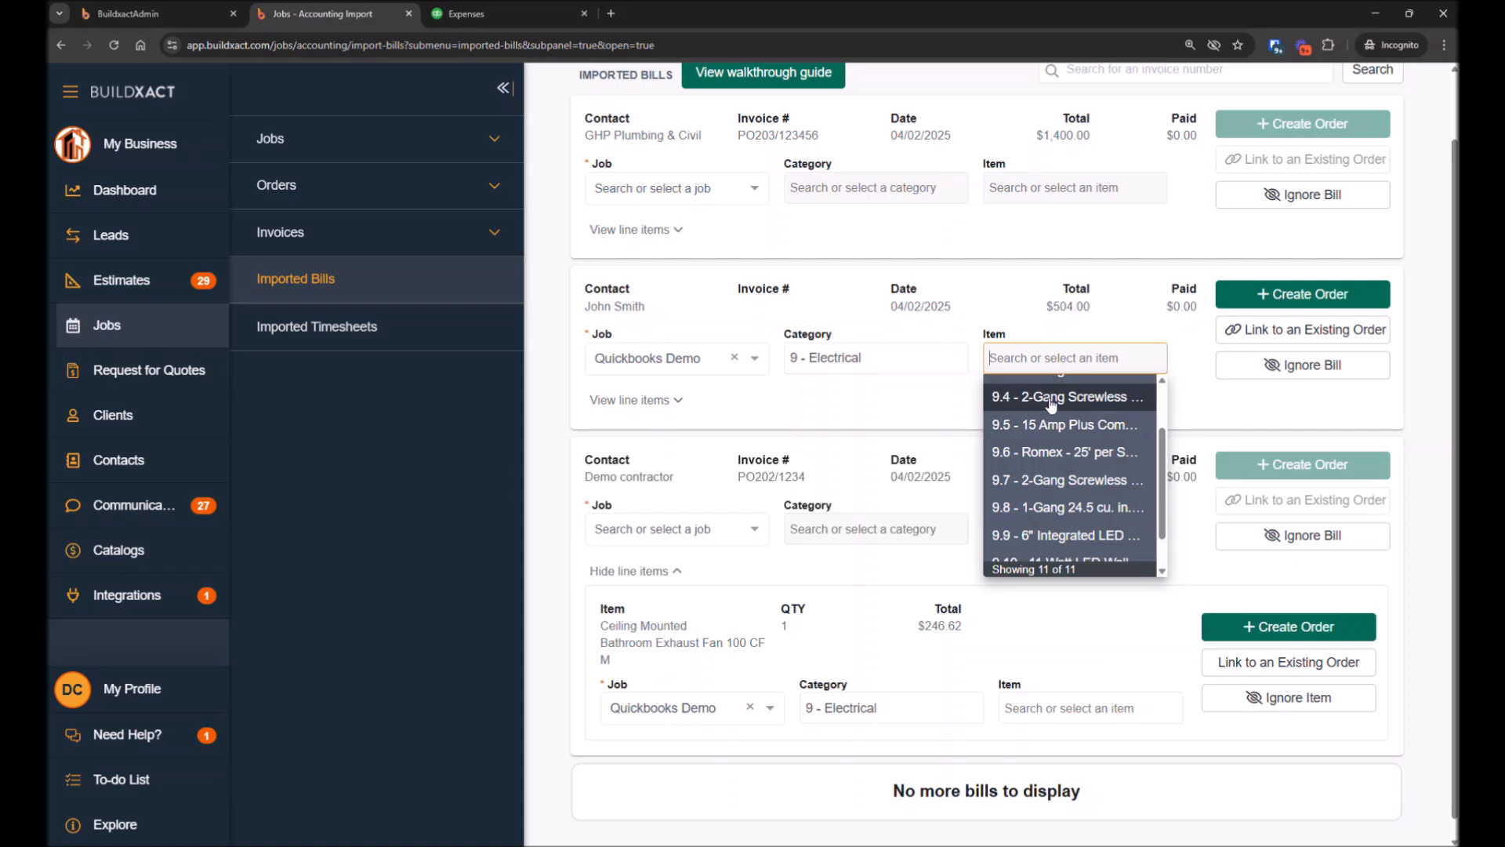
left_click(1182, 363)
left_click(809, 357)
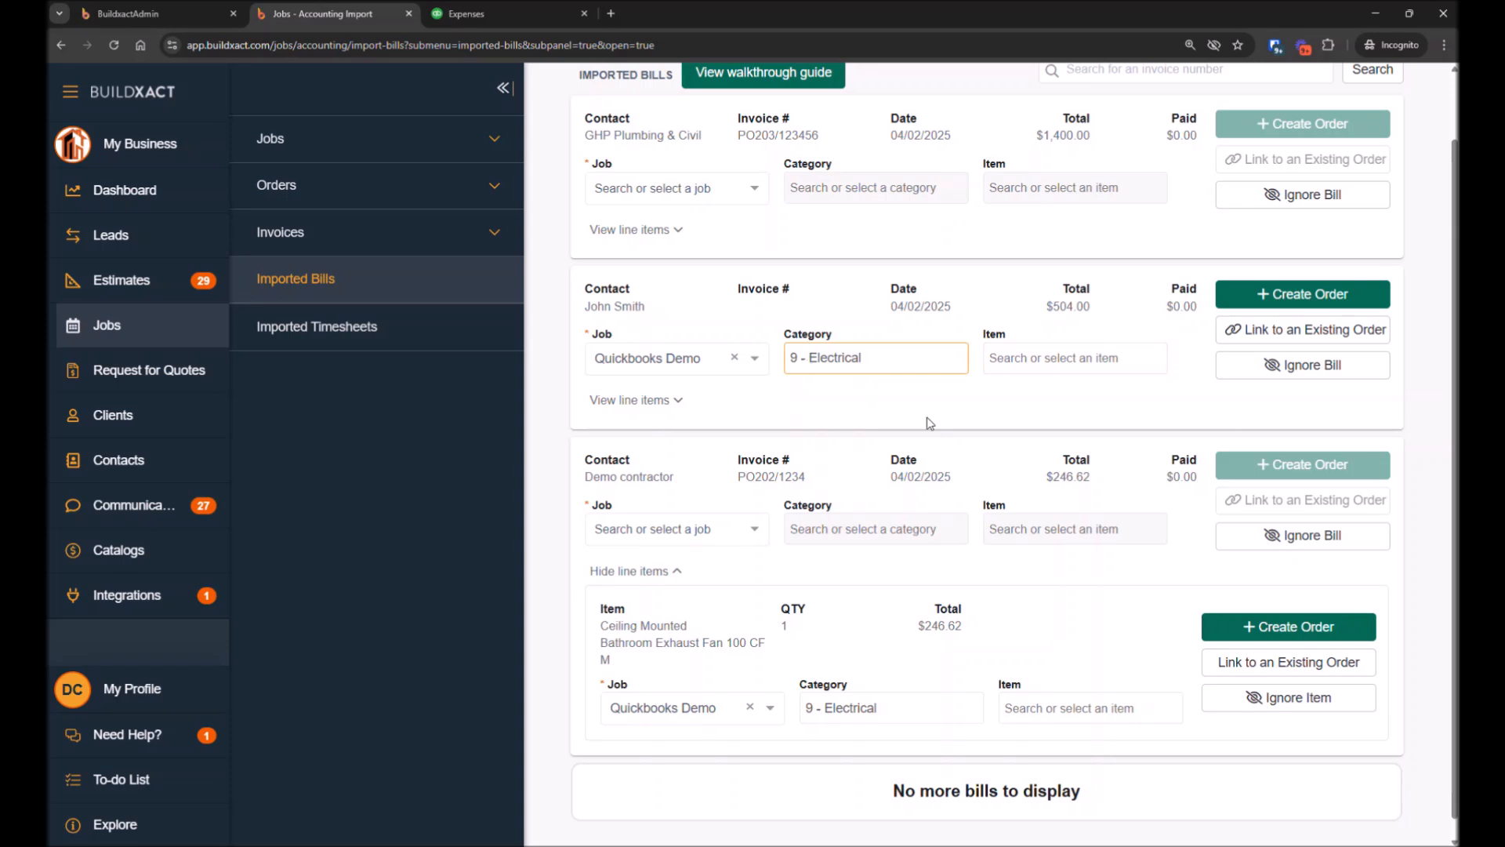
left_click(1037, 361)
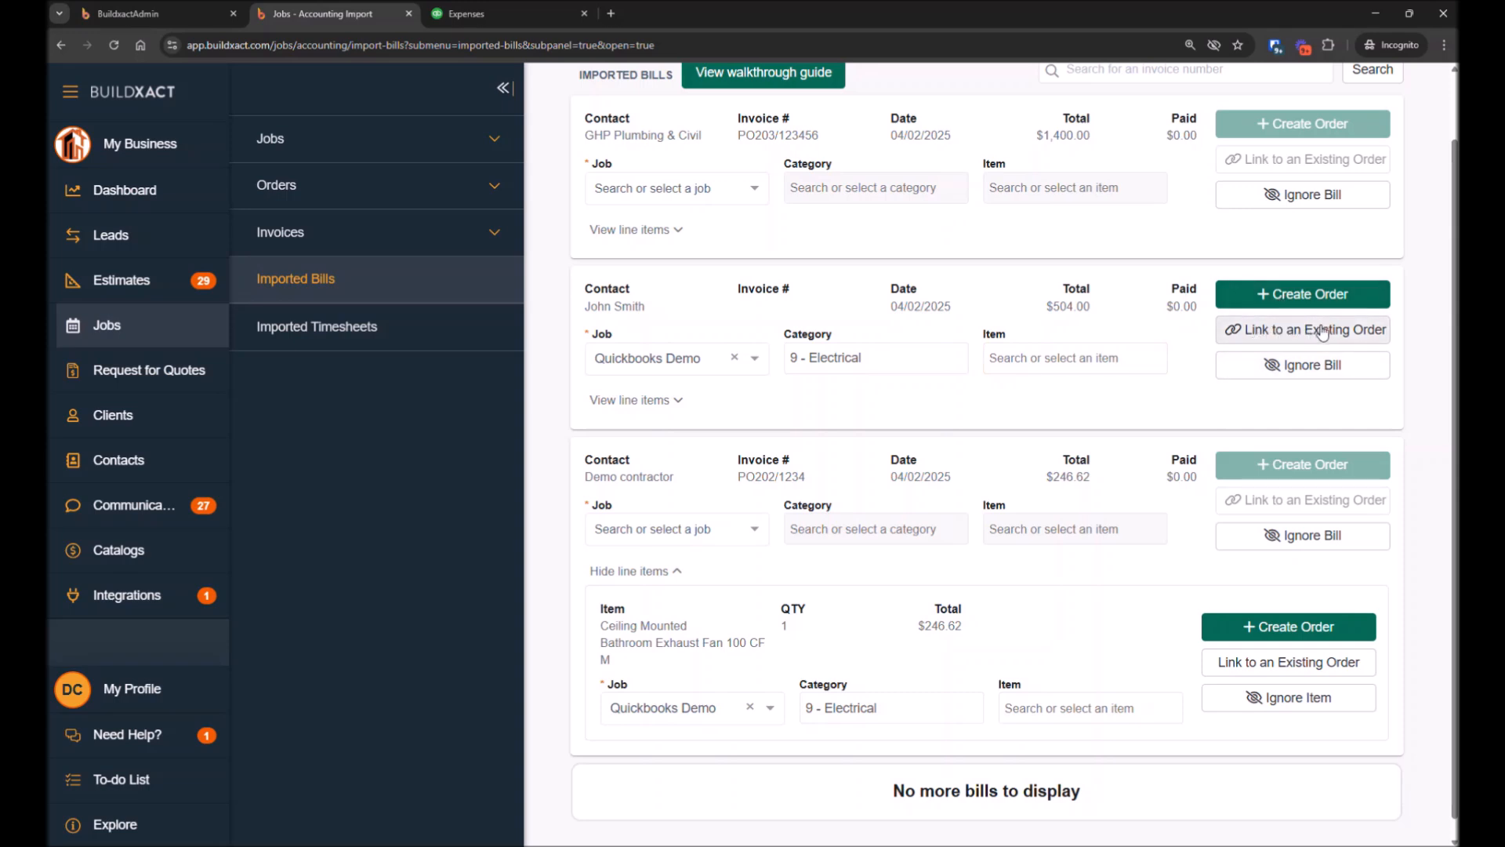
left_click(1295, 297)
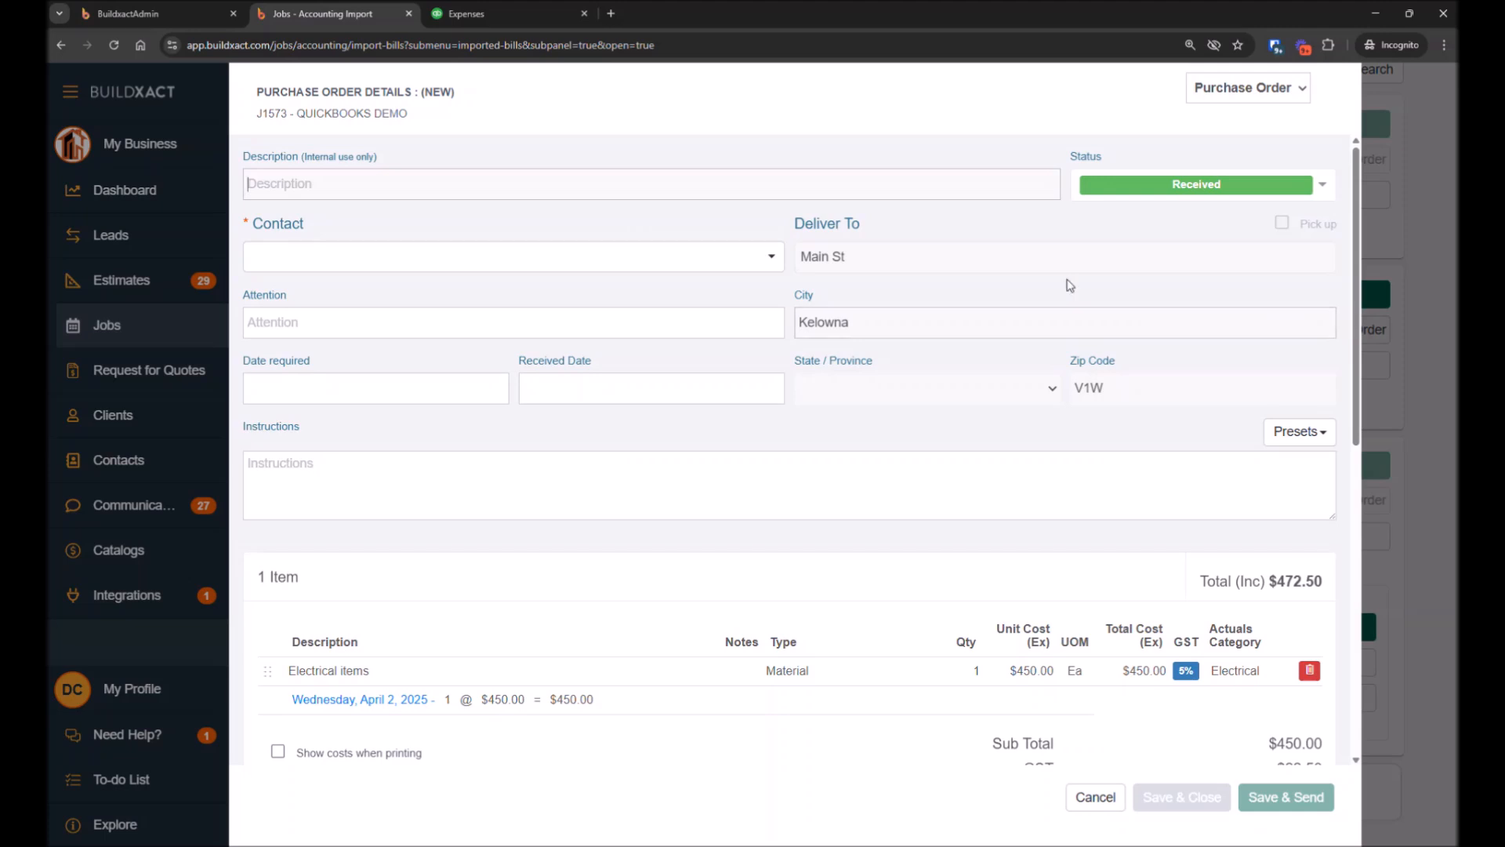
Search the contacts and set the purchase order's contact to the DanXACT contact
left_click(385, 259)
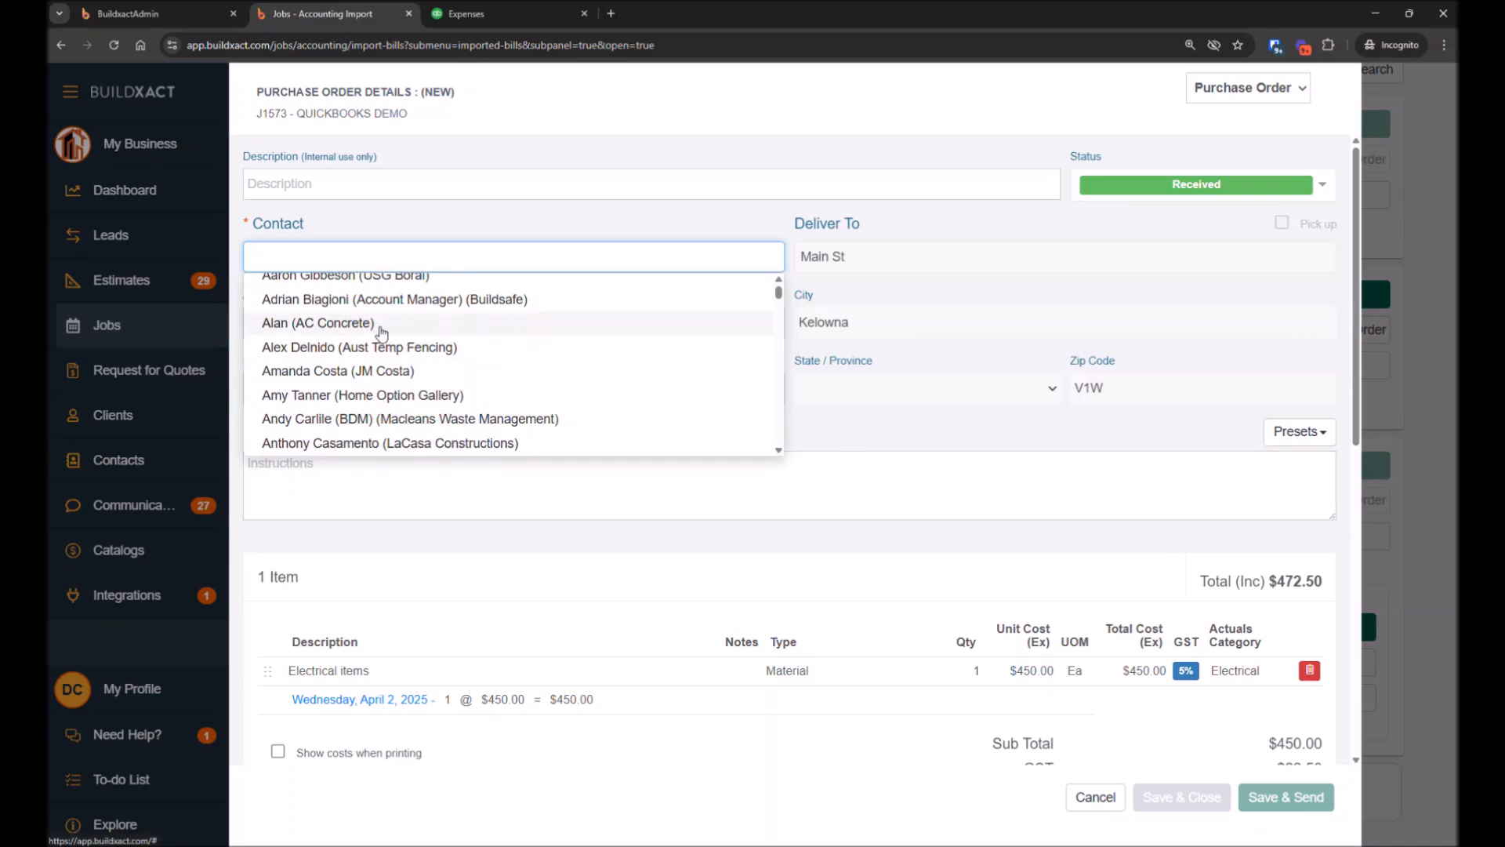
type("elec")
key("BackSpace")
key("BackSpace")
key("BackSpace")
key("BackSpace")
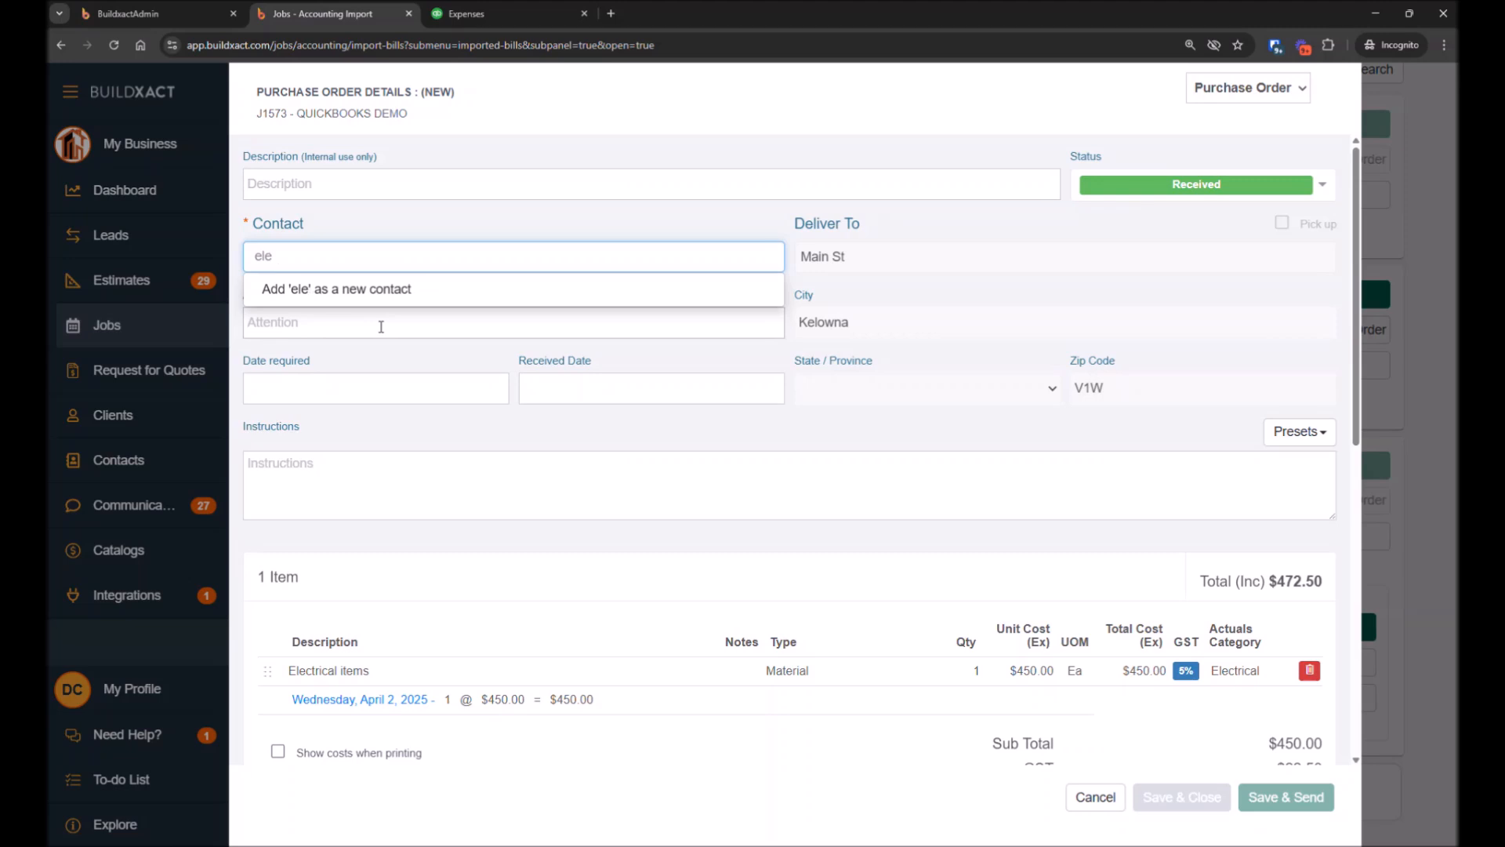
scroll(381, 334, "down", 7)
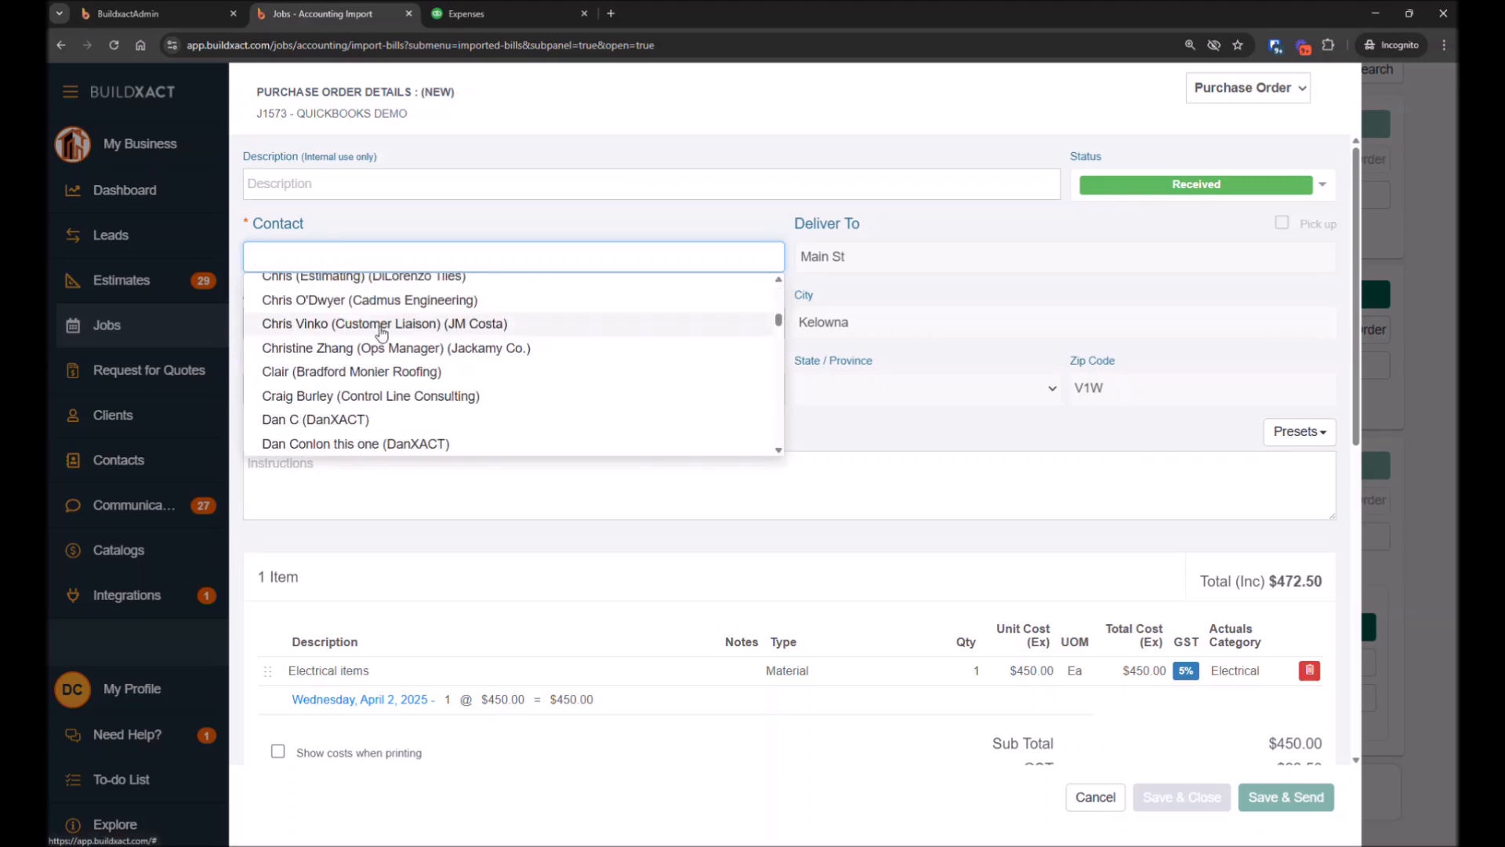
type("dan")
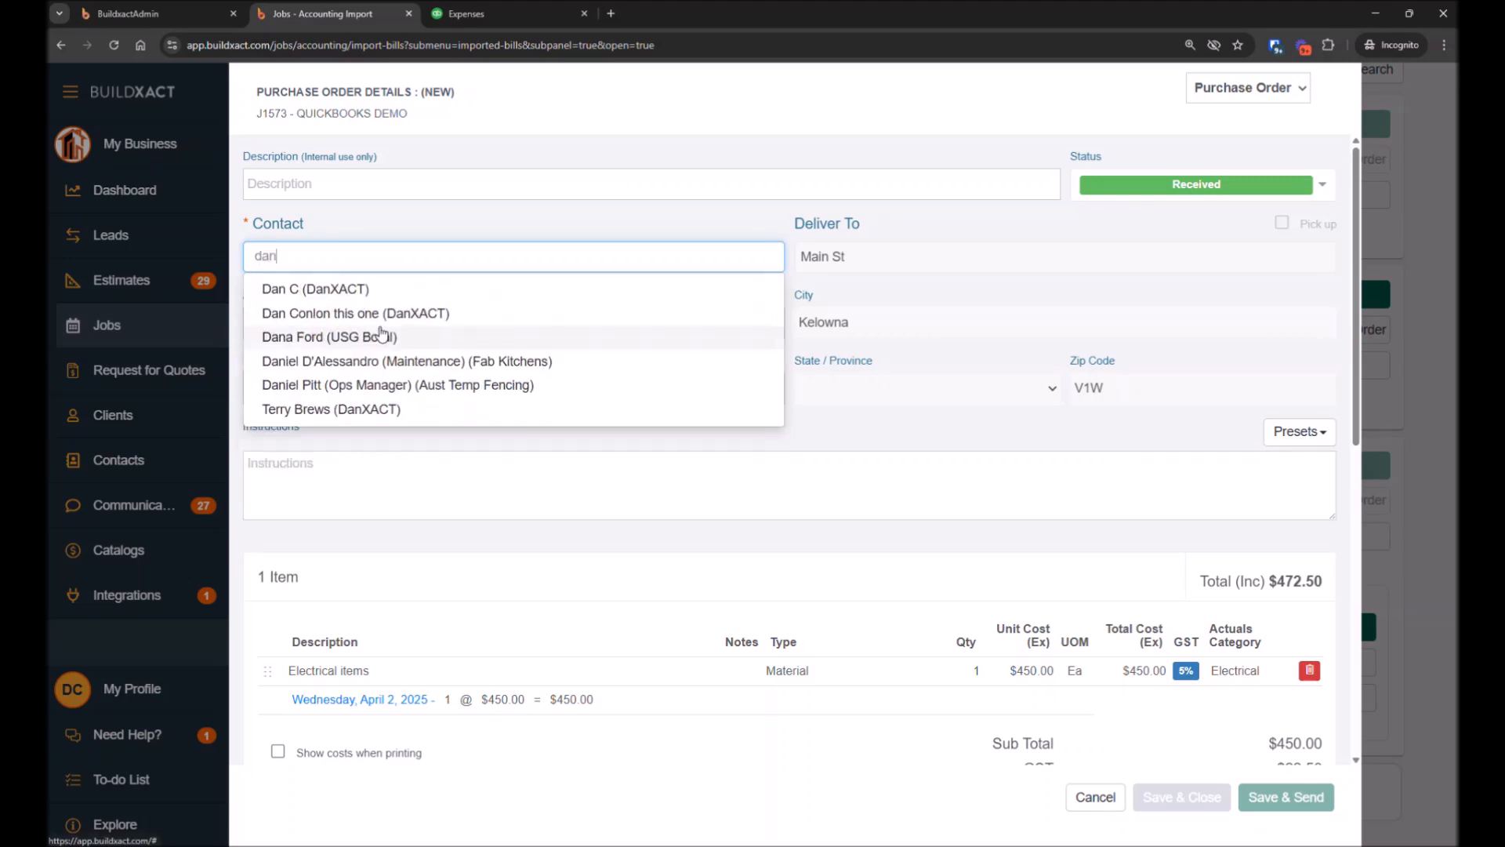
left_click(355, 315)
left_click(400, 265)
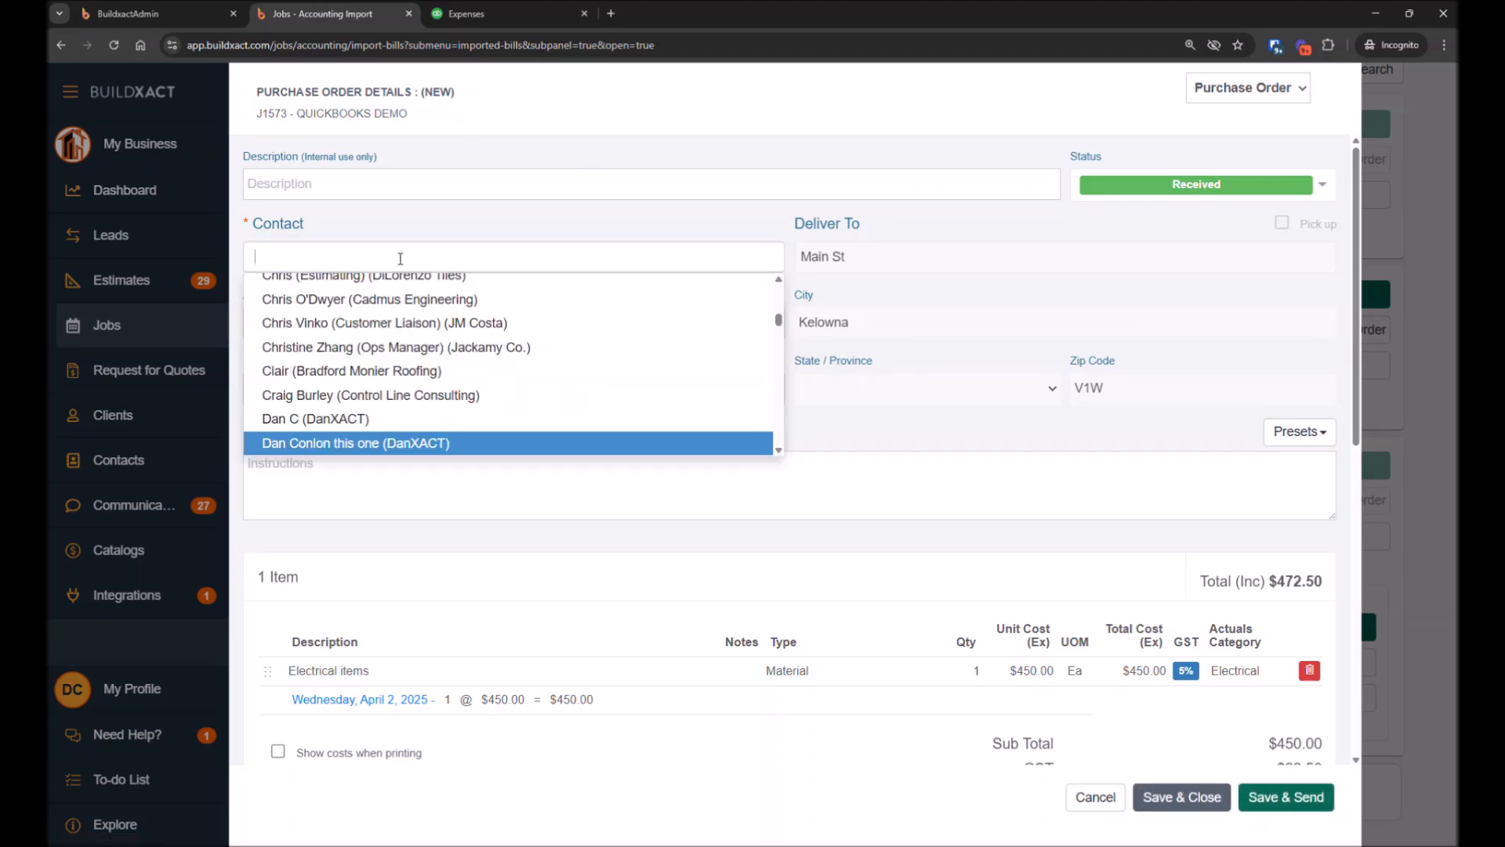
scroll(359, 419, "down", 2)
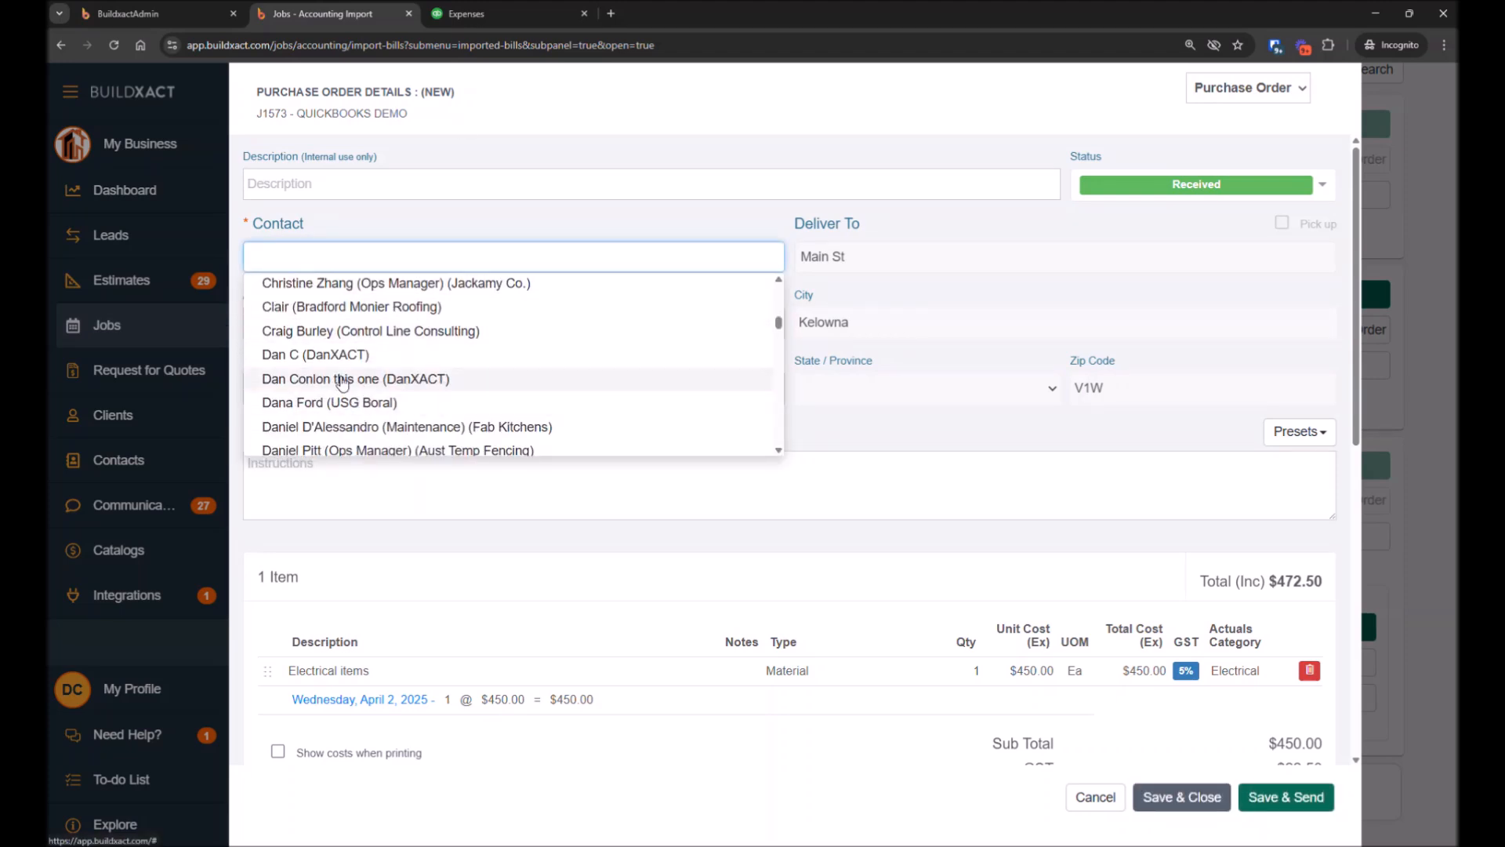
left_click(337, 355)
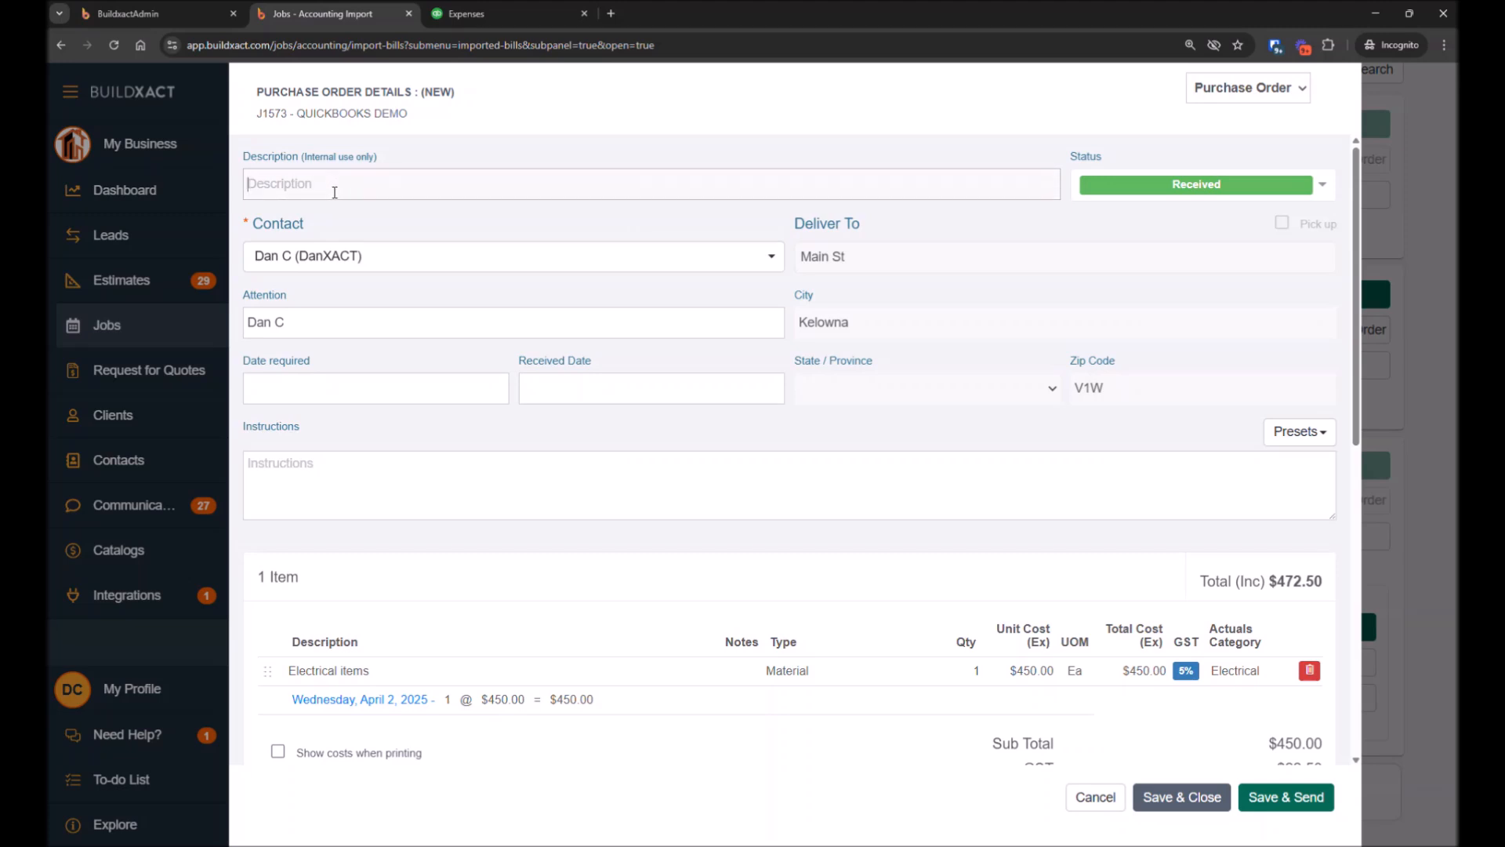
Copy the line description Electrical items into the order description and save and close the purchase order
left_click_drag(375, 672, 290, 675)
key("ctrl+c")
left_click(363, 182)
key("ctrl+v")
left_click_drag(345, 672, 306, 671)
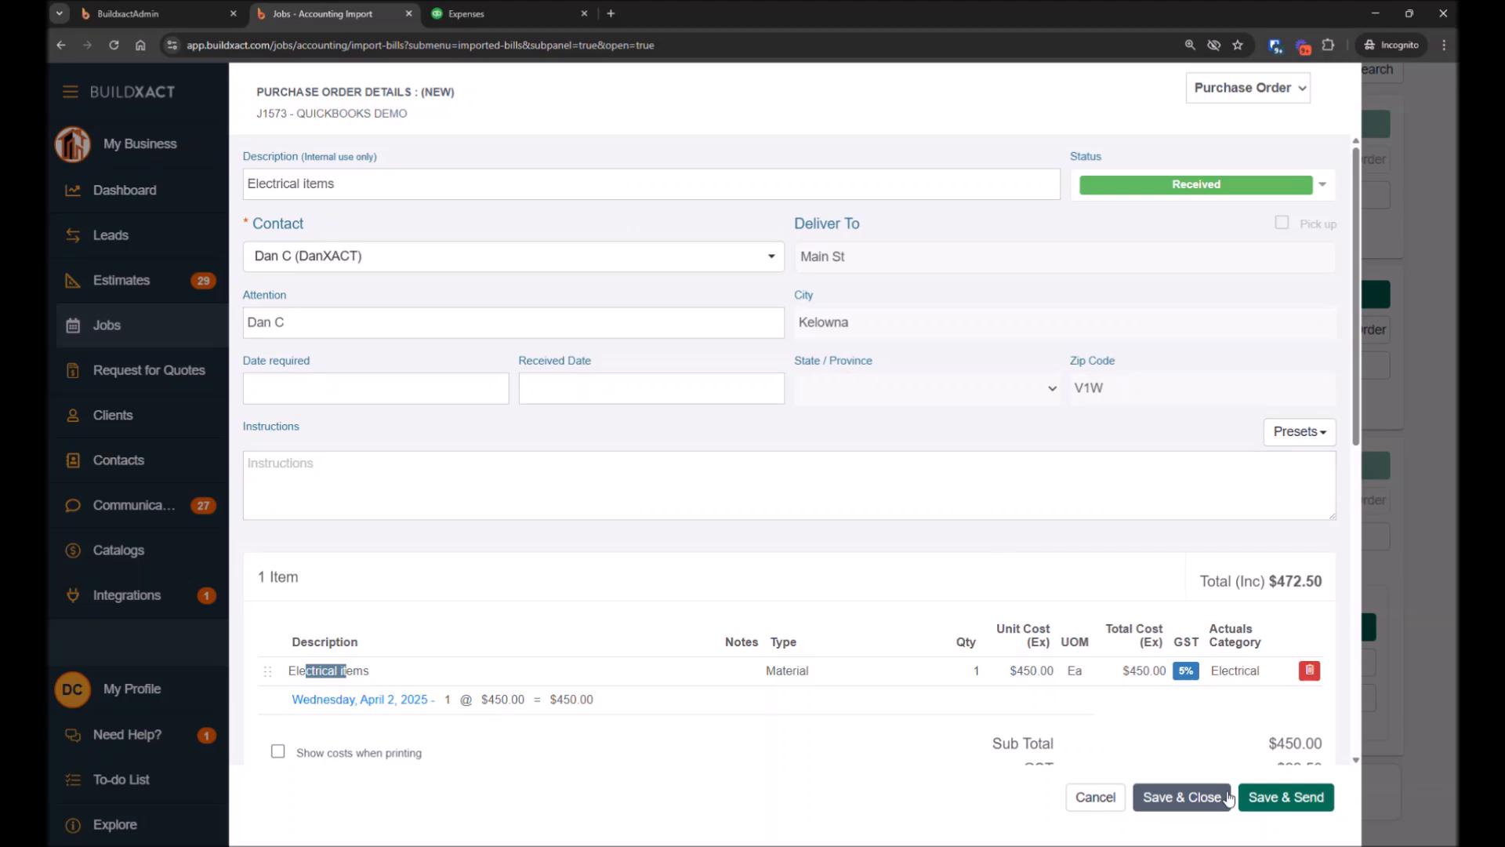
left_click(1186, 800)
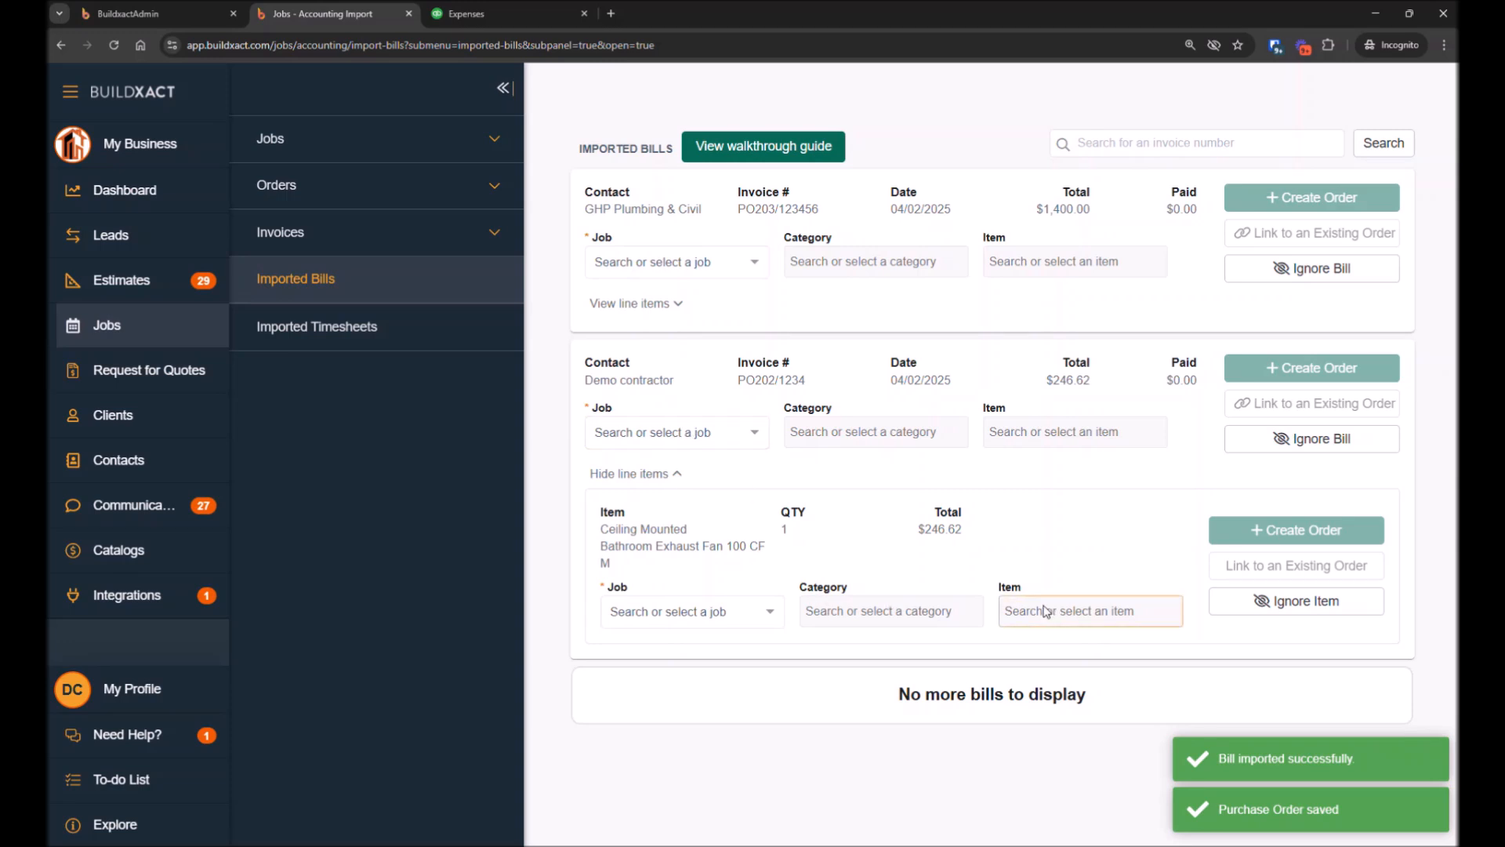
Ignore the Demo contractor bill's line item, removing the bill from Buildxact
left_click(1297, 608)
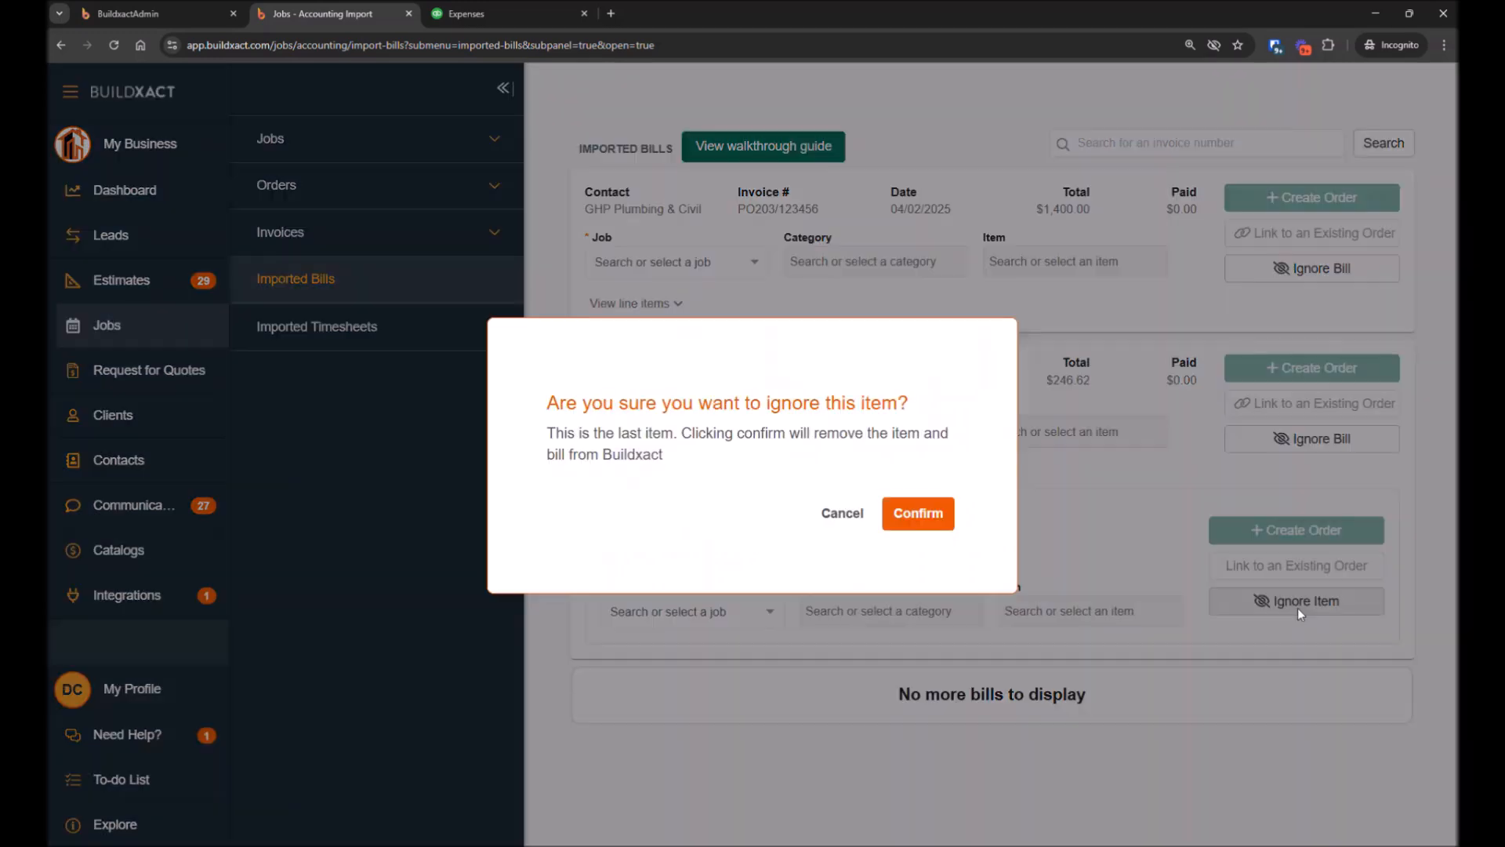
left_click(919, 518)
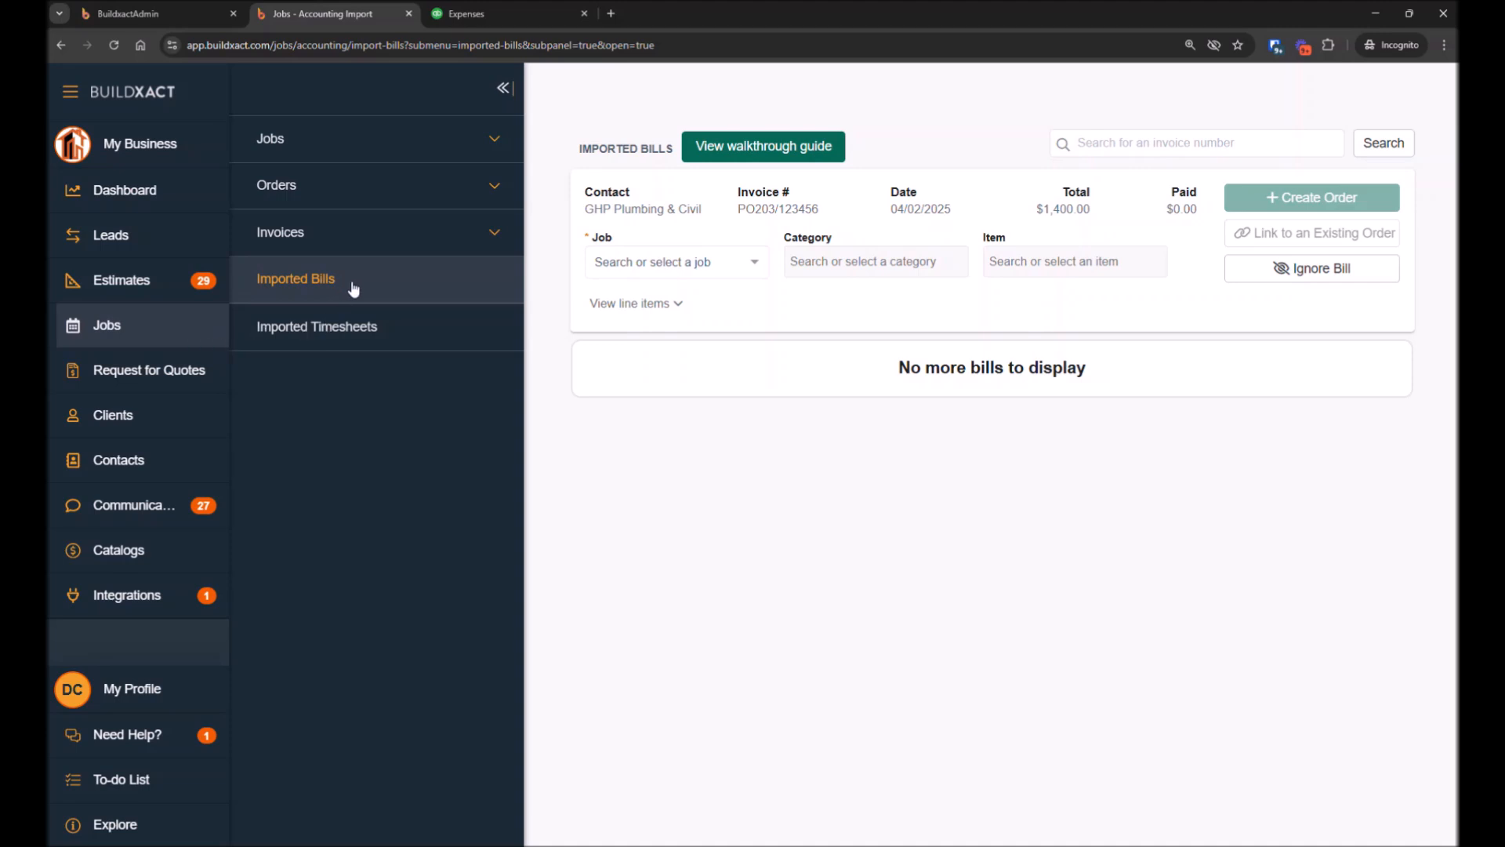
Open the Quickbooks Demo job's Actuals Costings and review the Electrical category's line items and totals
left_click(143, 326)
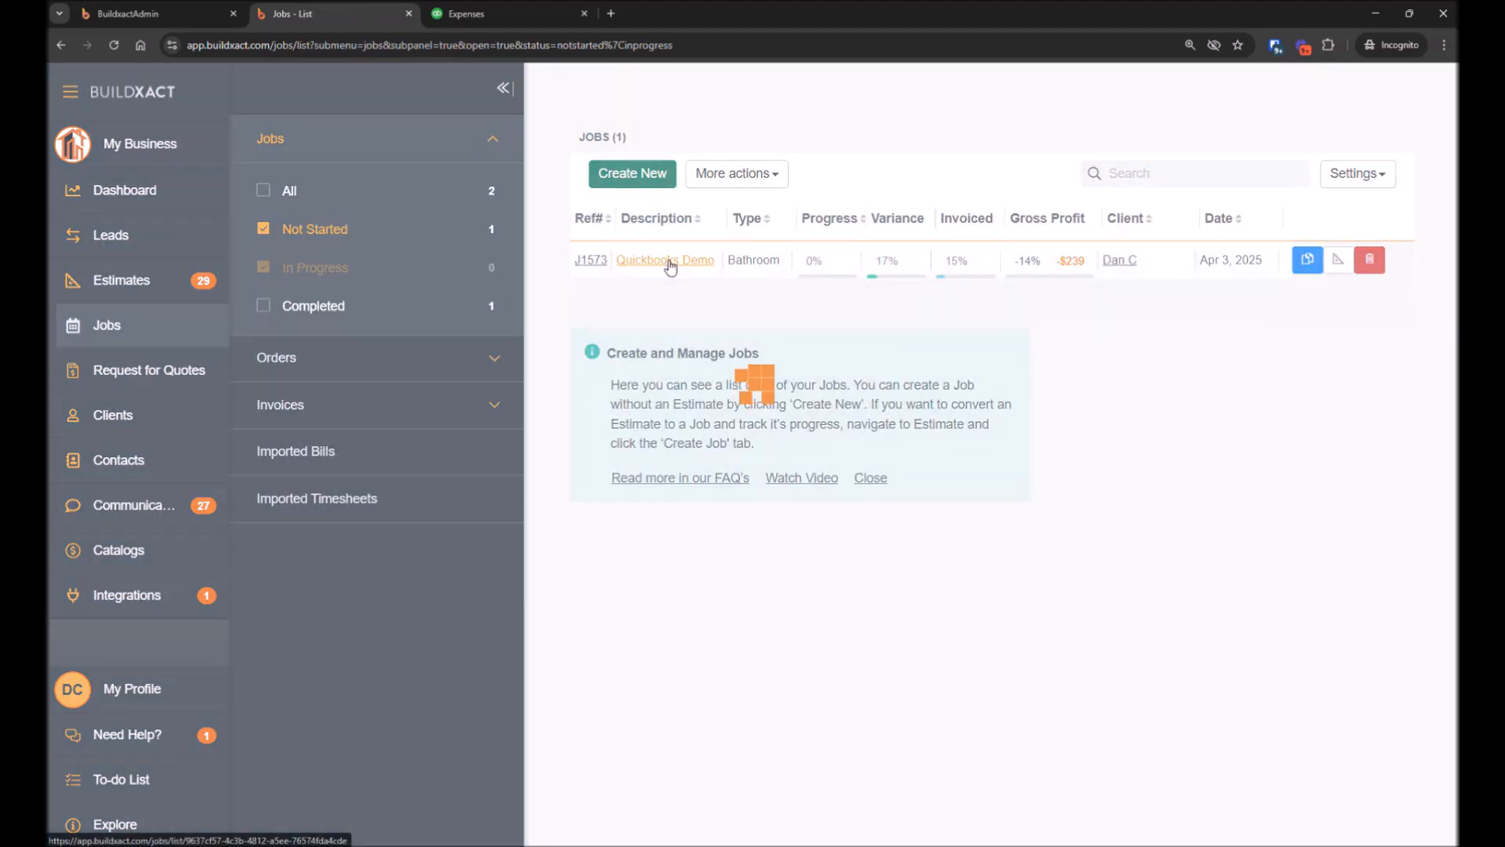
left_click(668, 262)
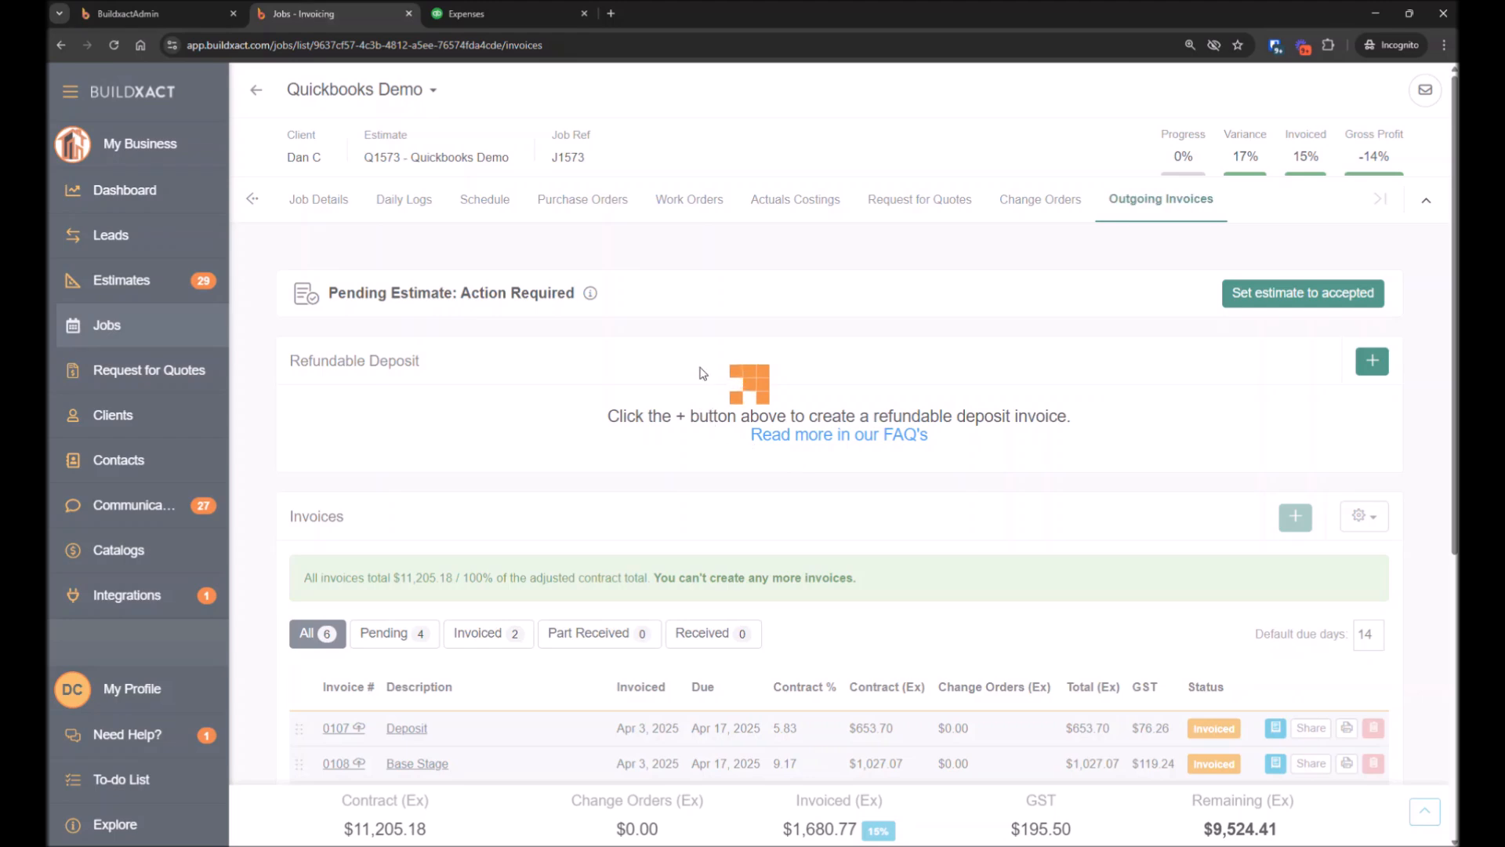
left_click(775, 200)
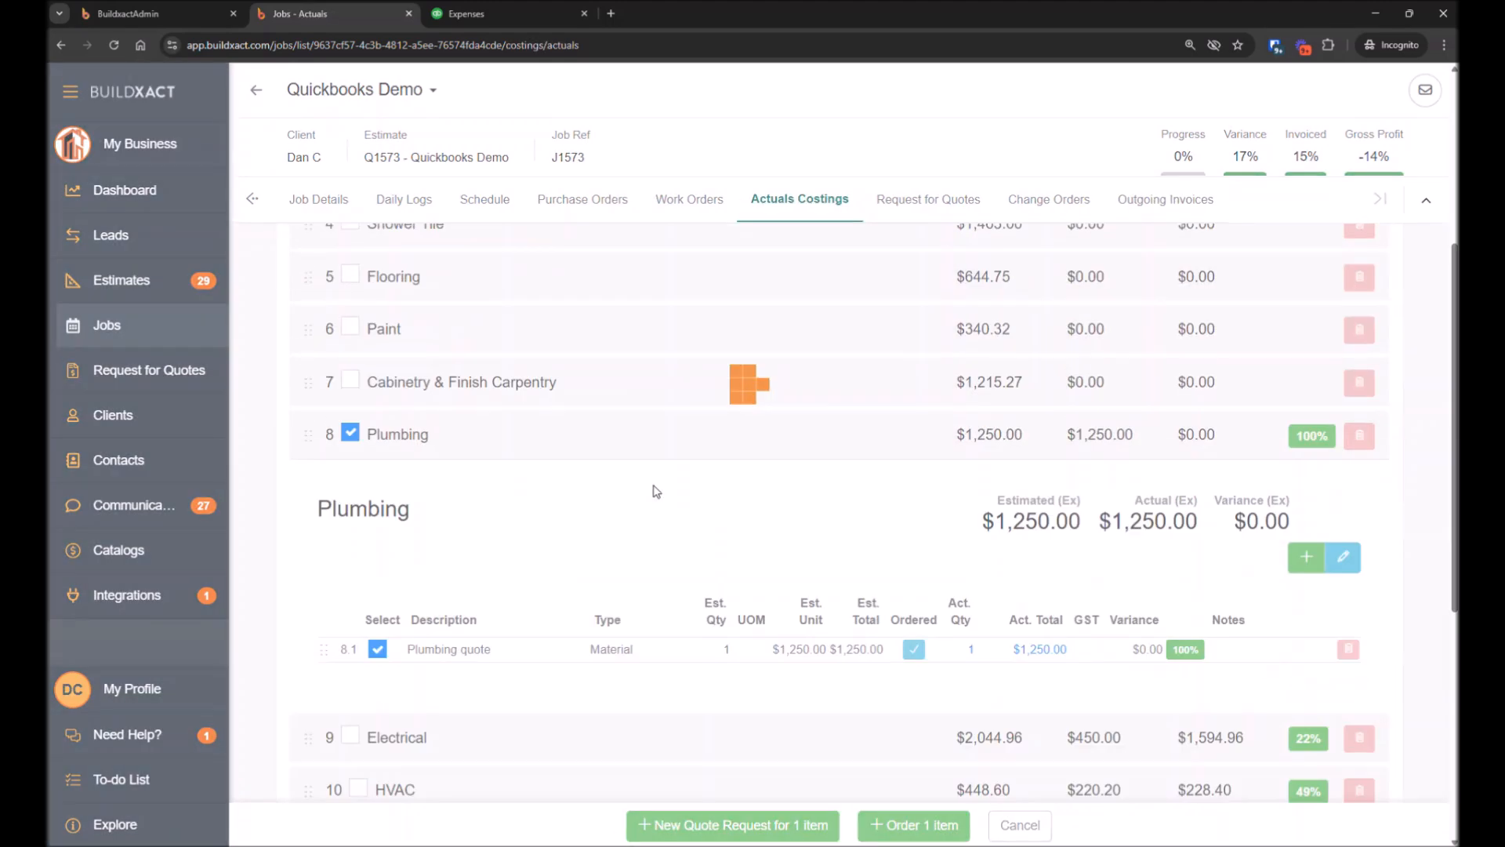
left_click(644, 527)
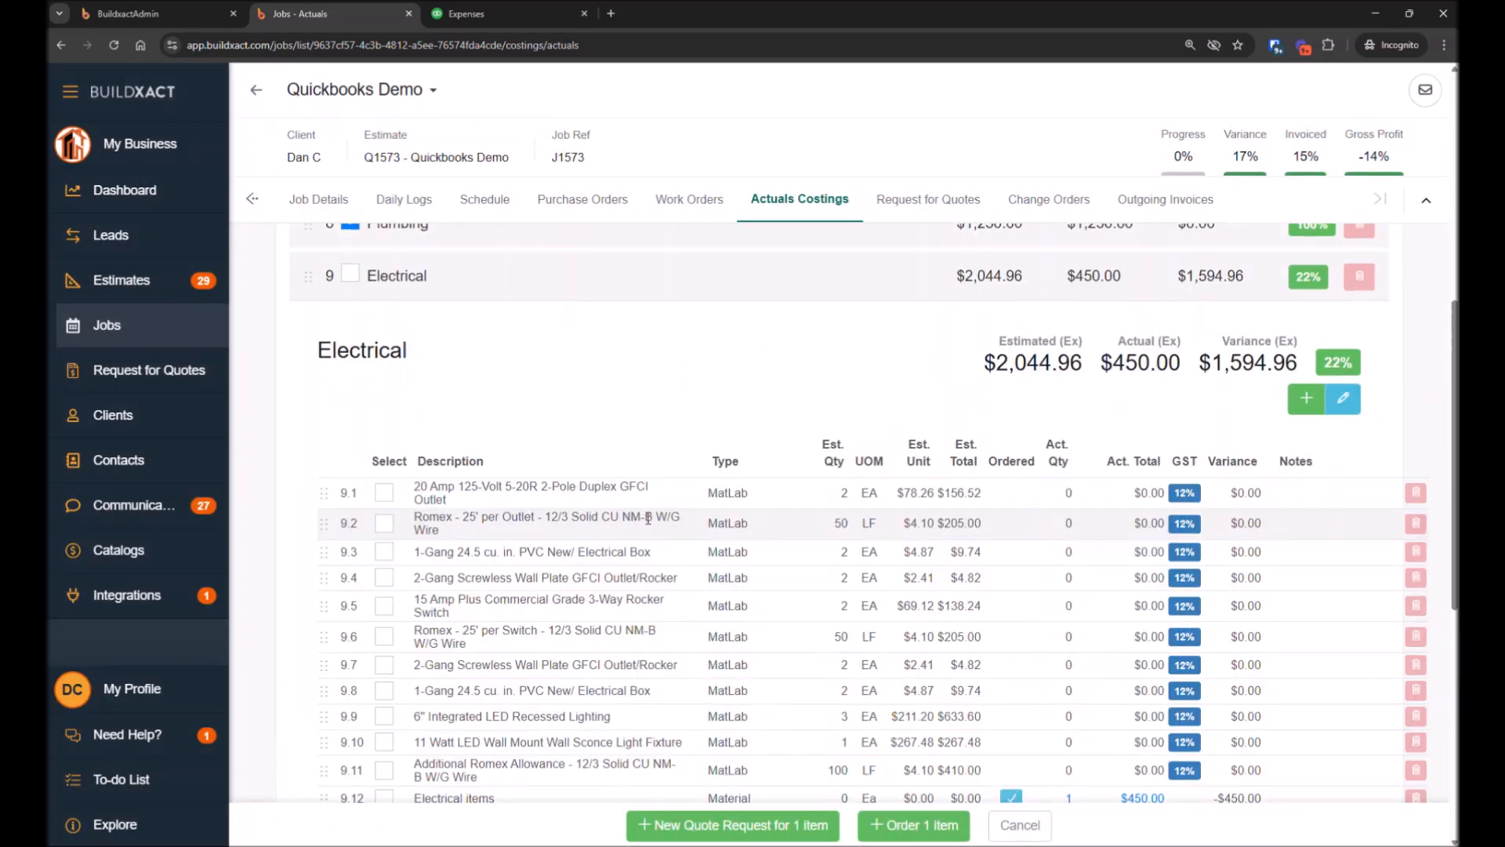
scroll(639, 515, "down", 3)
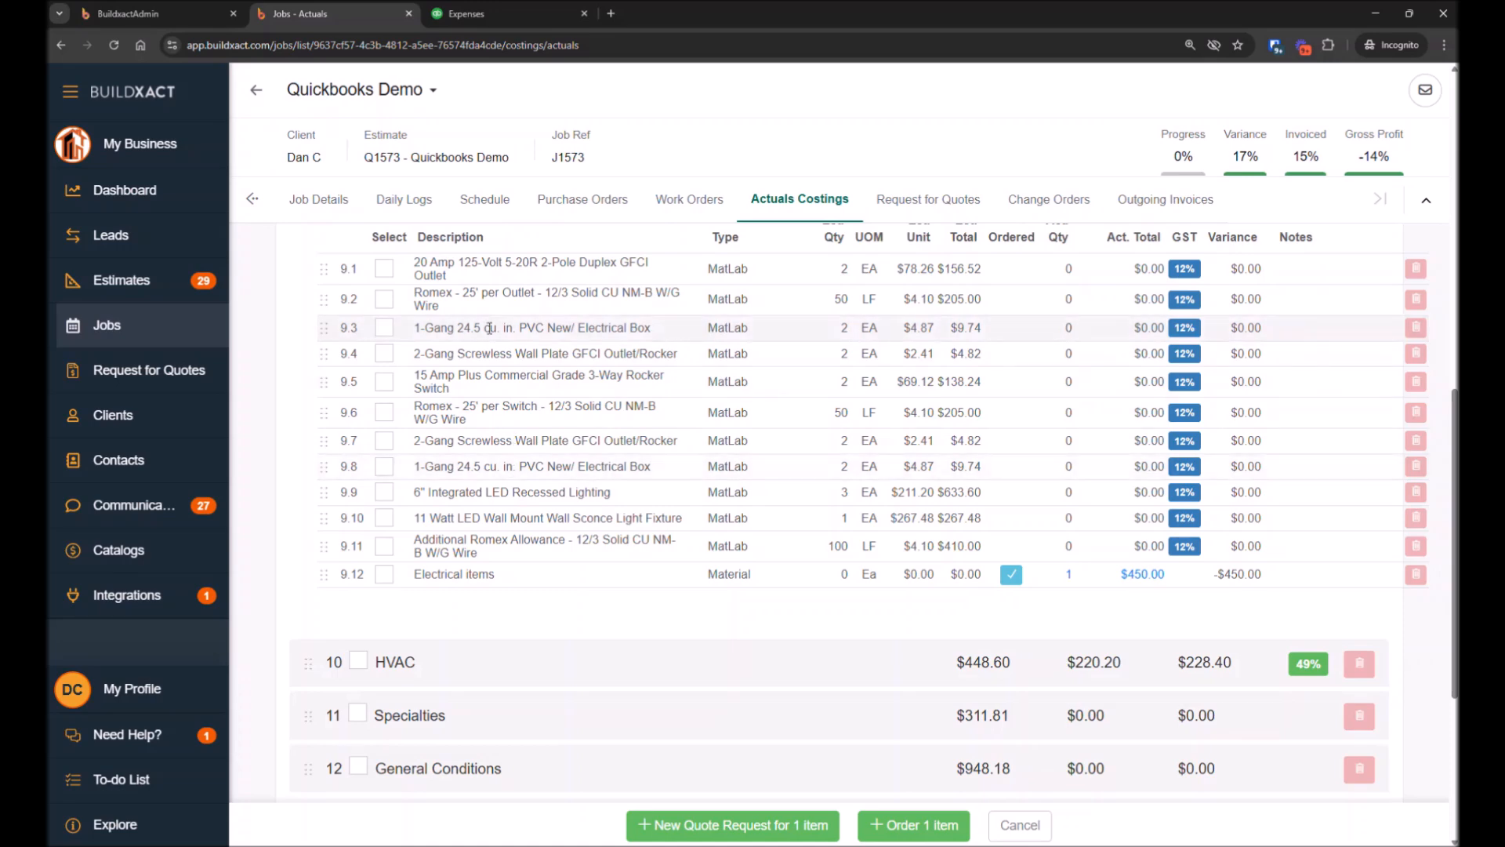
scroll(584, 601, "up", 1)
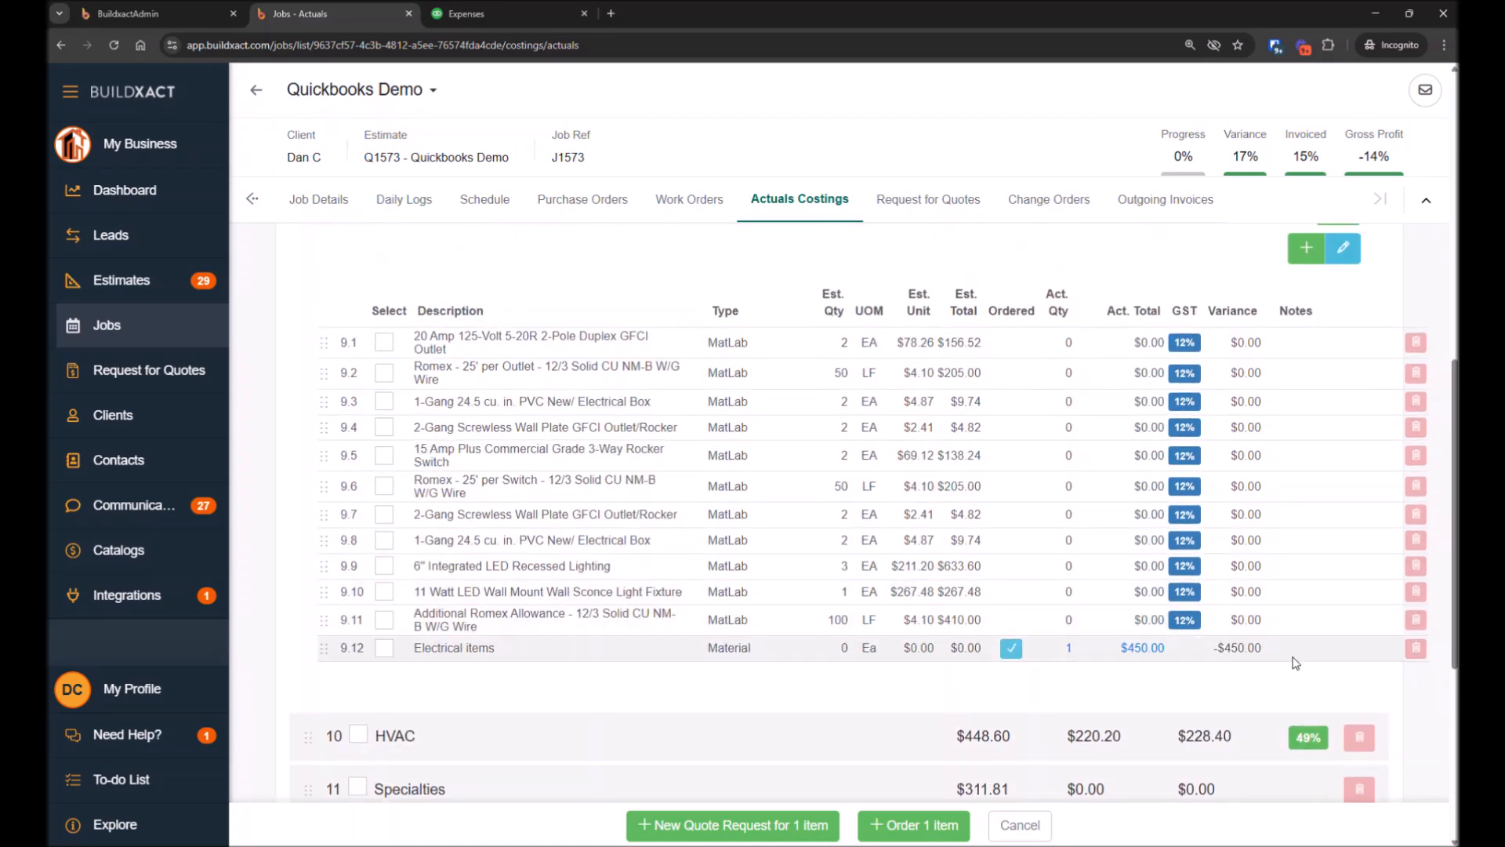
left_click_drag(1272, 618, 415, 343)
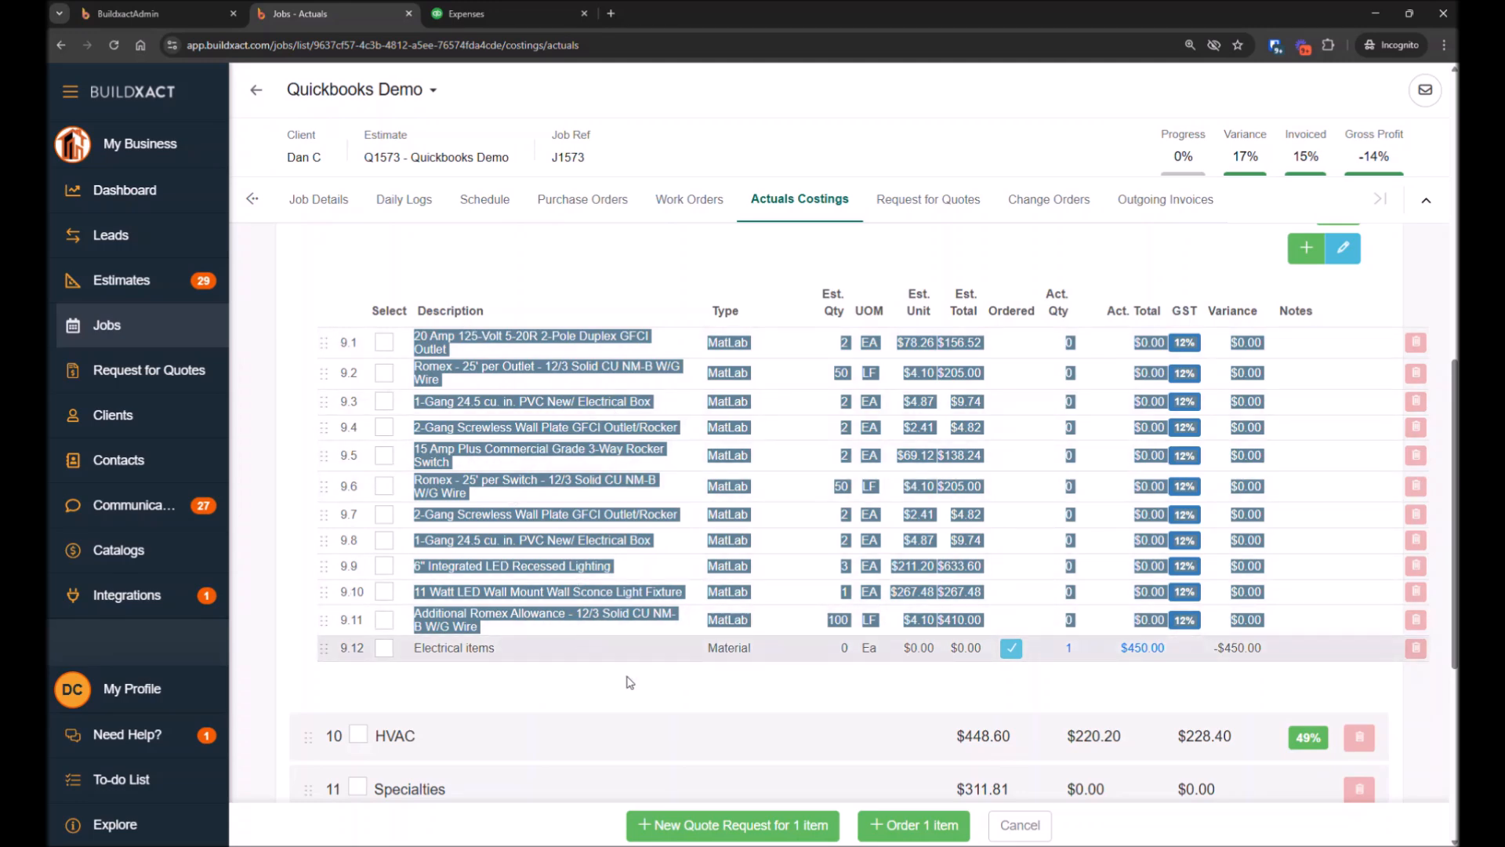
left_click(664, 683)
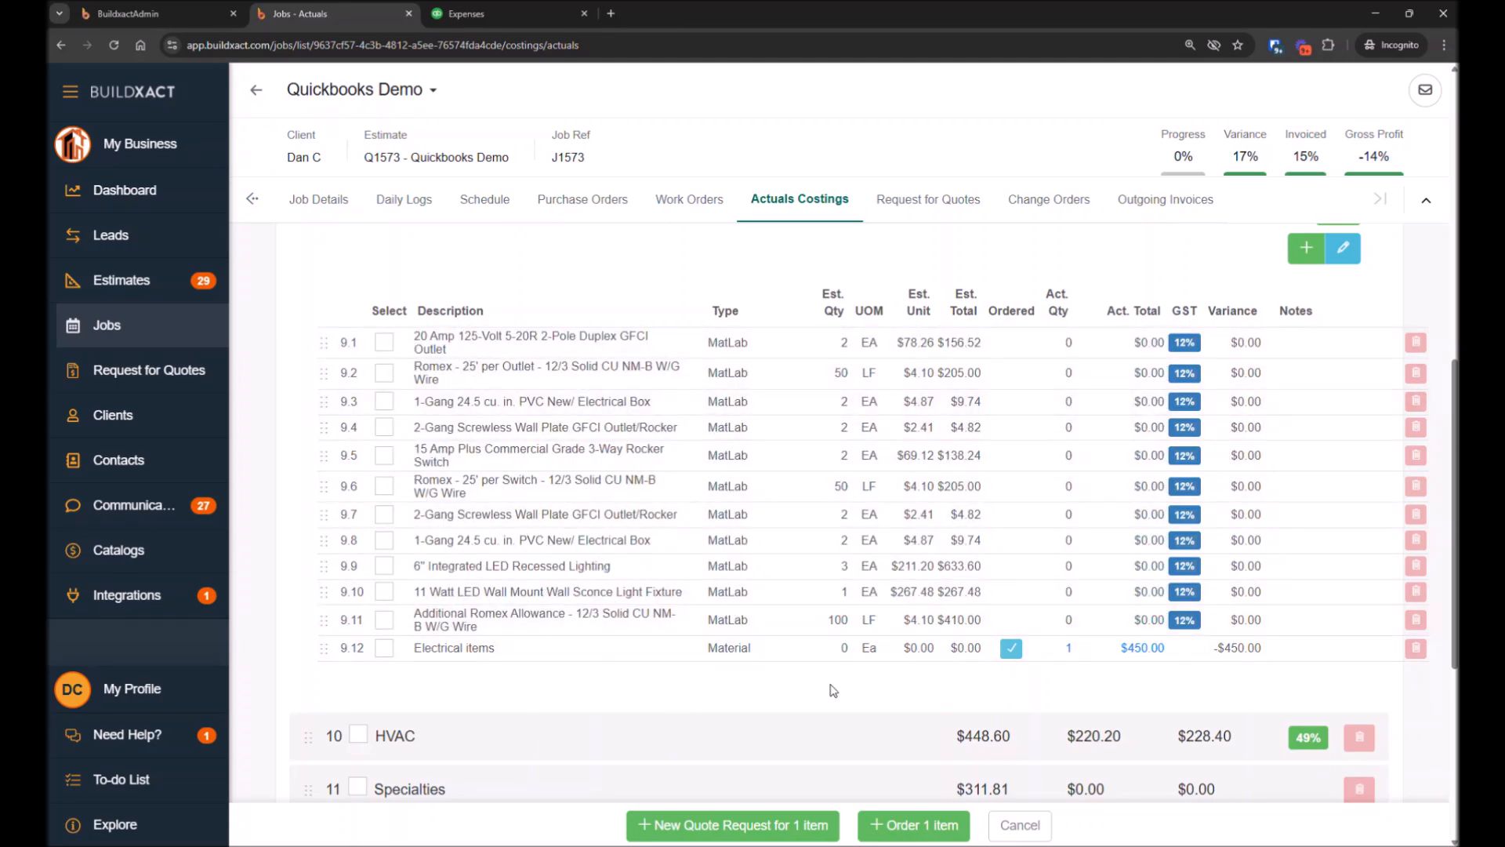
scroll(1166, 682, "up", 1)
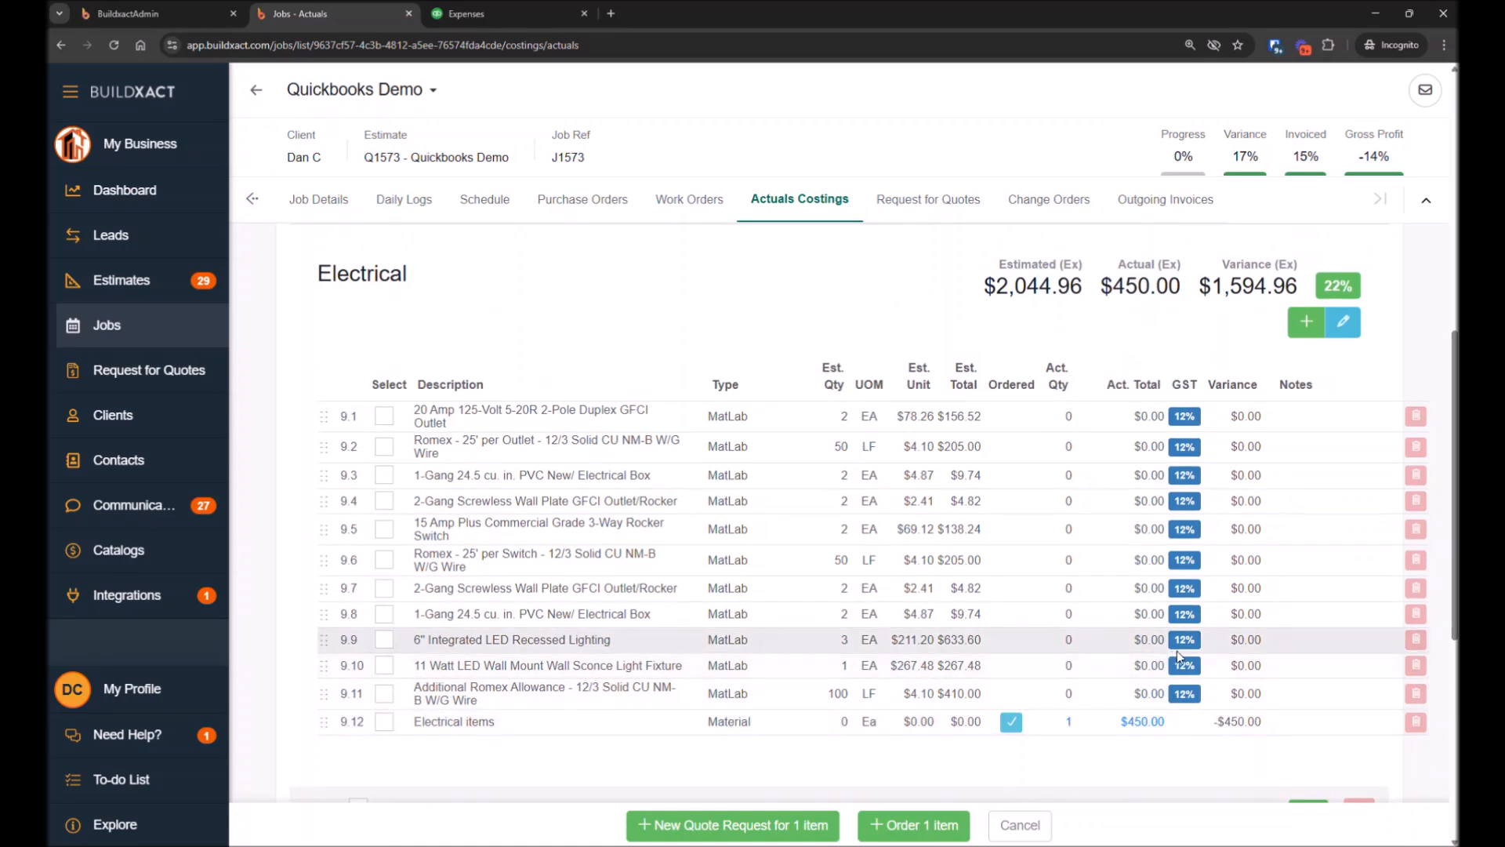
scroll(1170, 700, "down", 1)
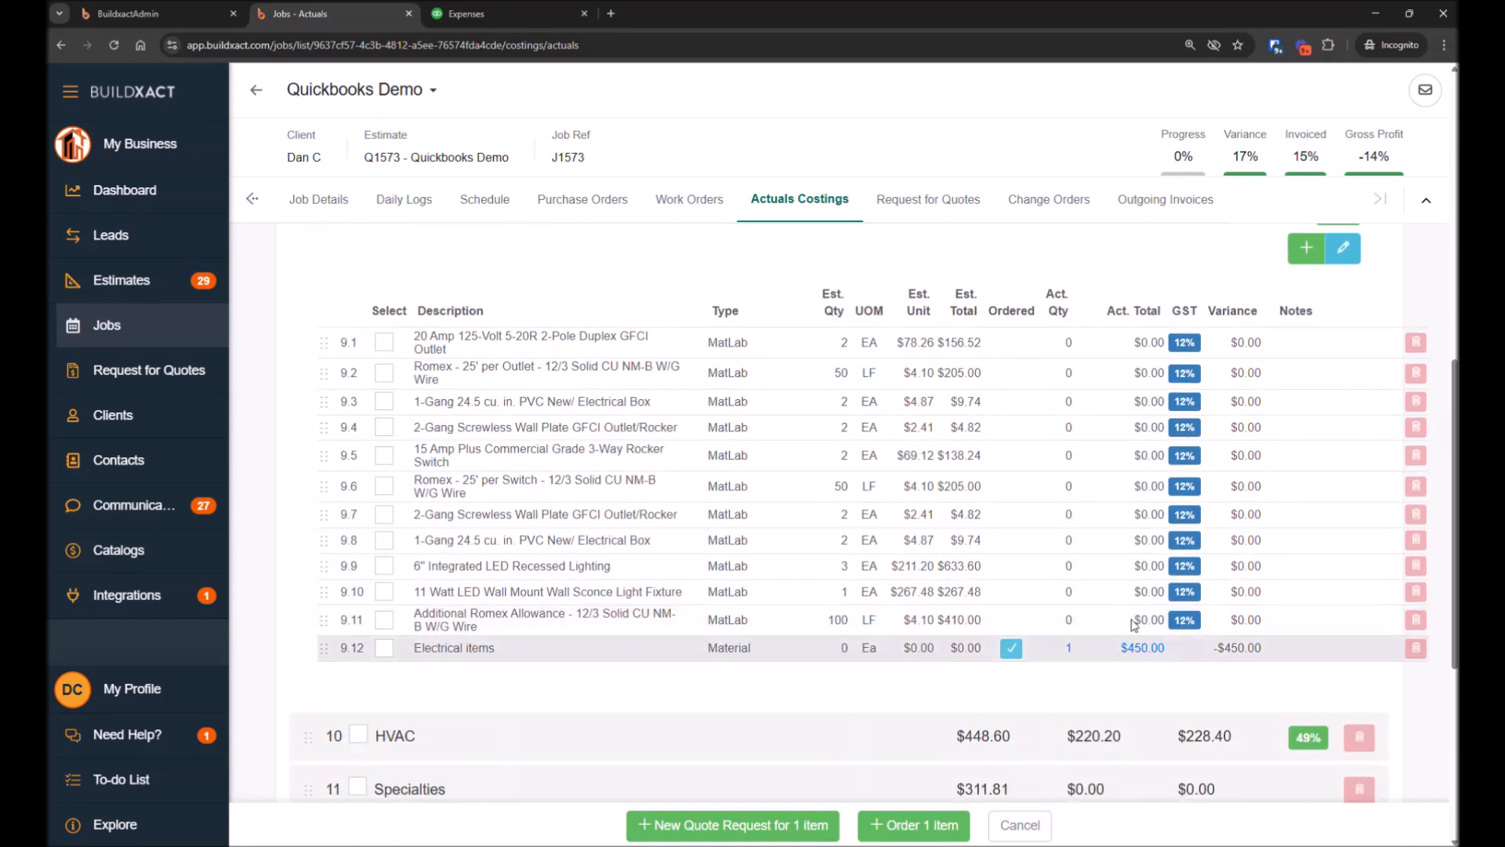
scroll(919, 435, "up", 1)
left_click_drag(935, 294, 1181, 297)
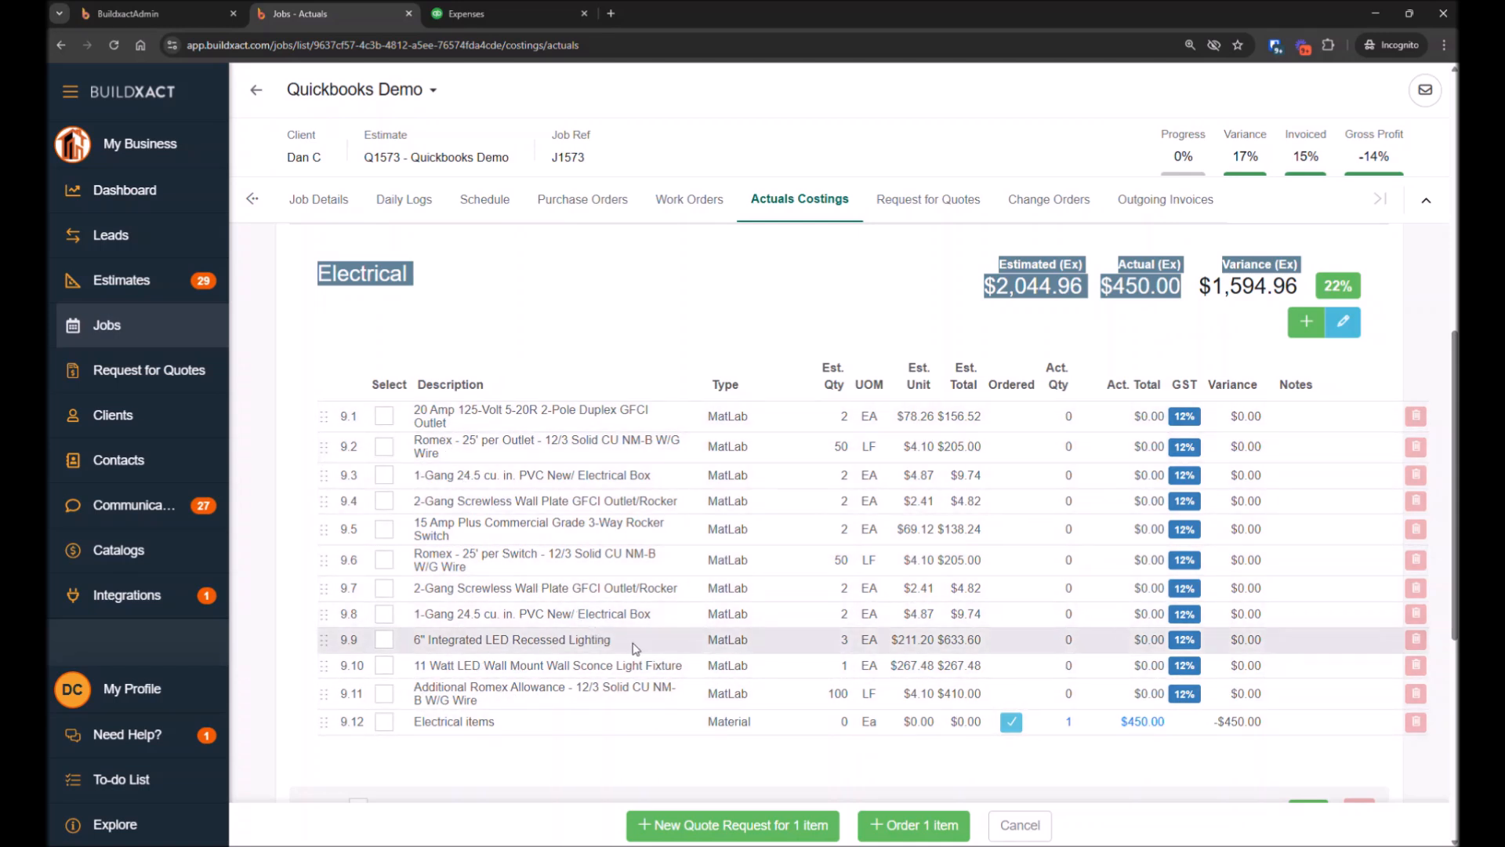
left_click(890, 293)
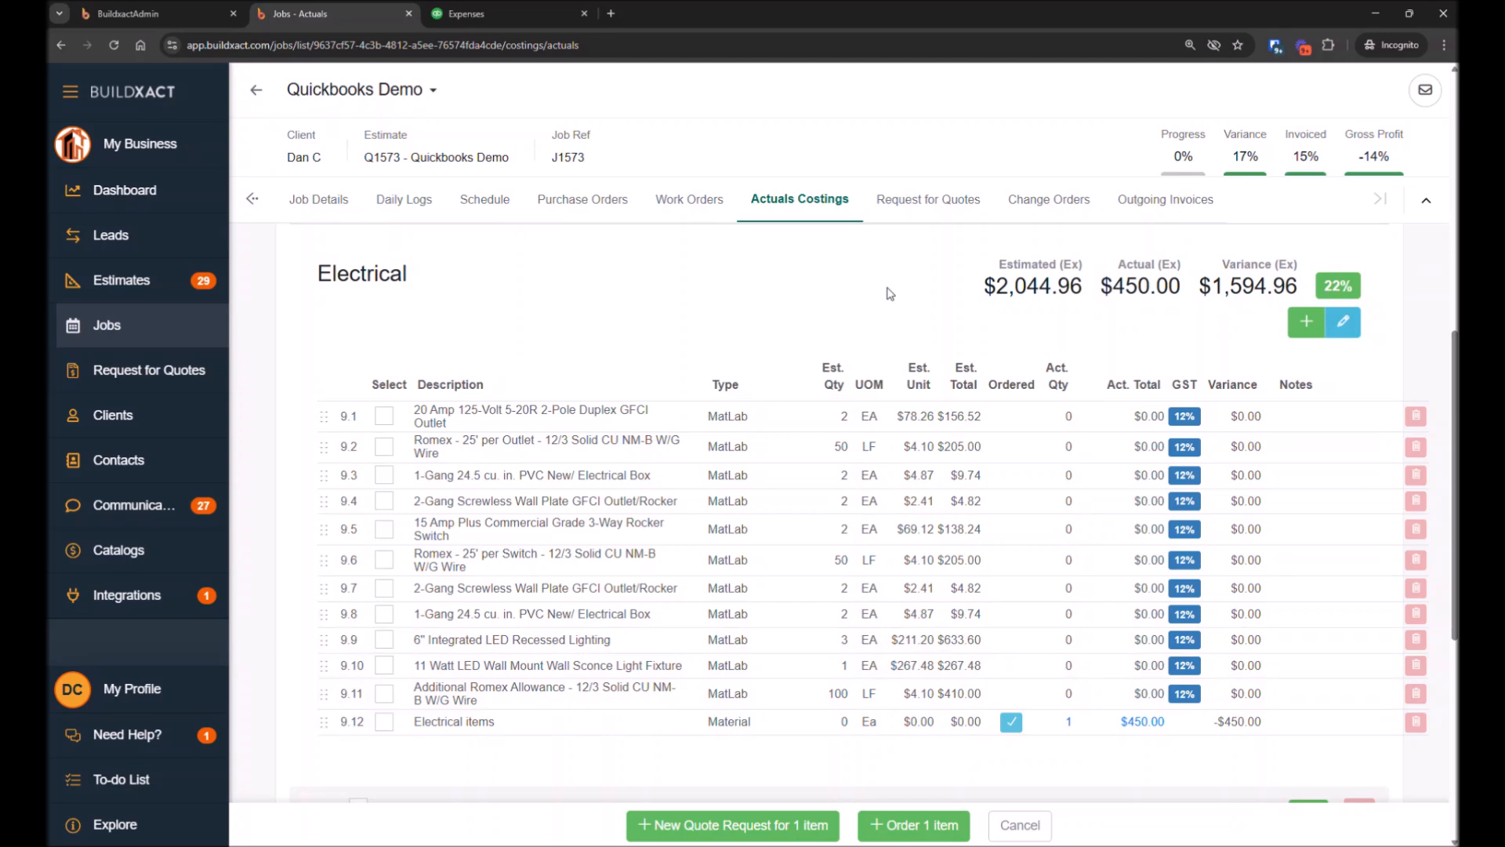